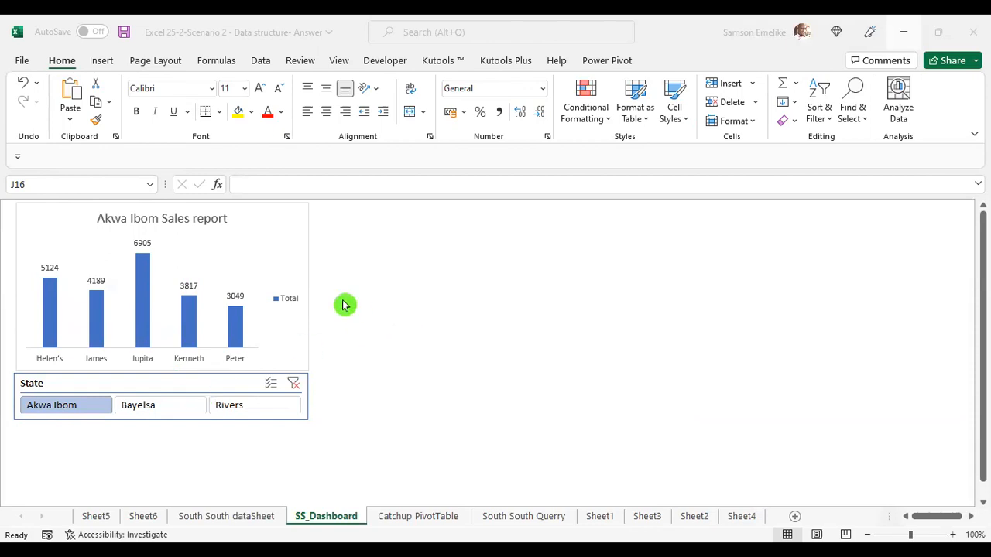
click(295, 339)
click(290, 341)
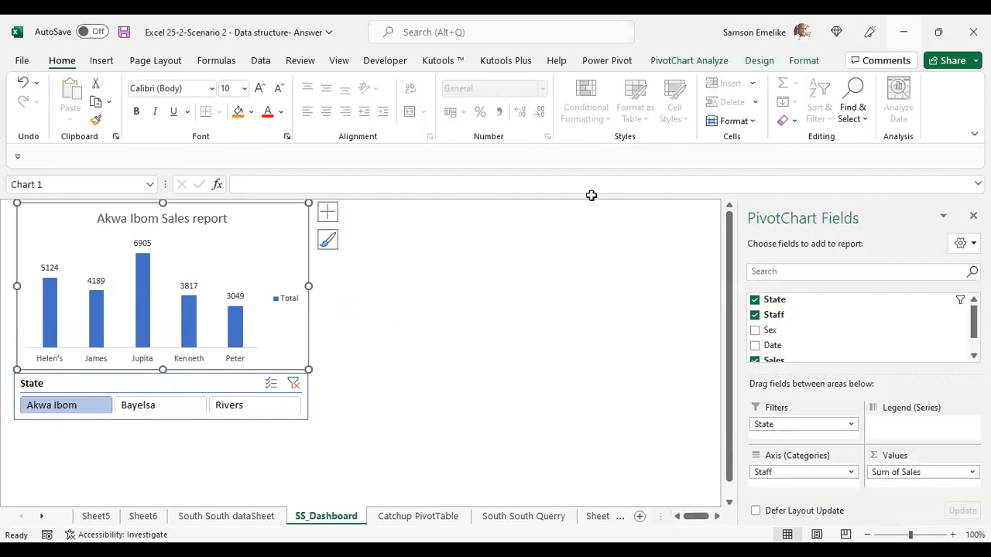
click(689, 62)
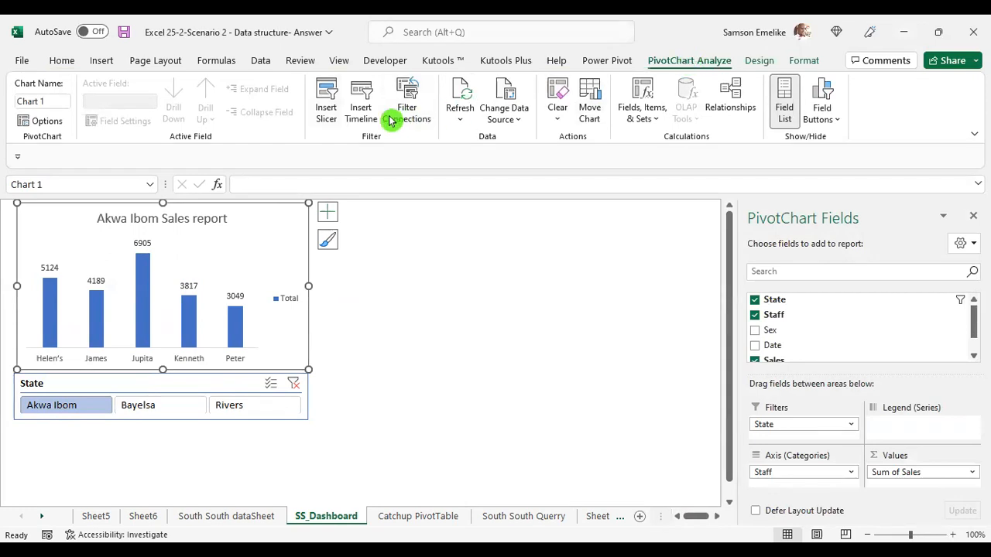
click(329, 108)
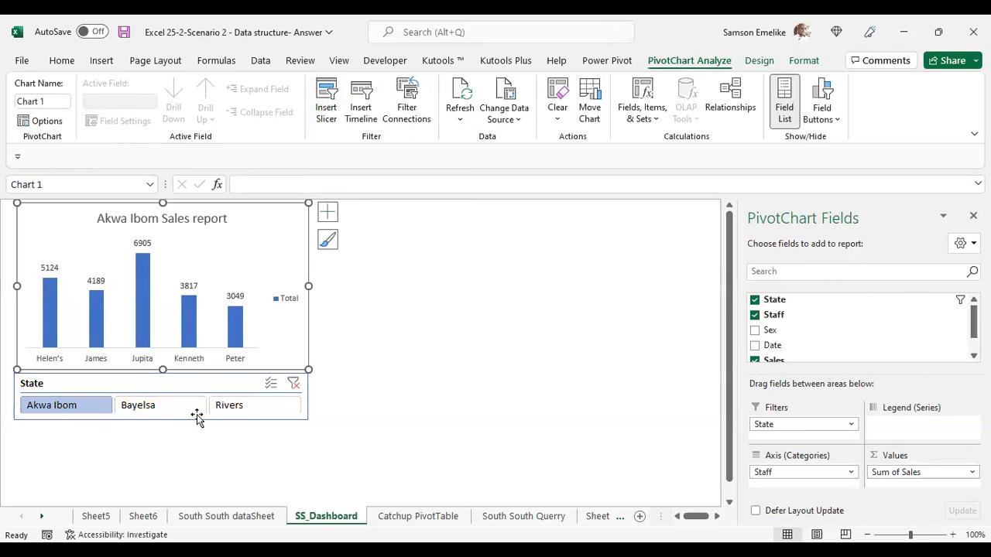
- Use the State slicer to show the chart for Rivers, Bayelsa and Akwa Ibom in turn, finishing with Rivers selected
click(142, 416)
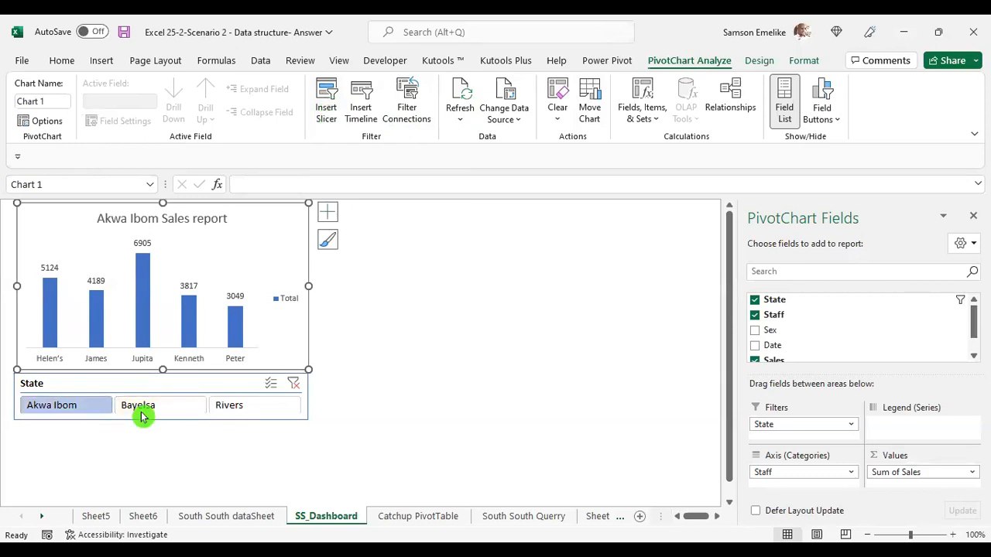
click(221, 405)
click(152, 403)
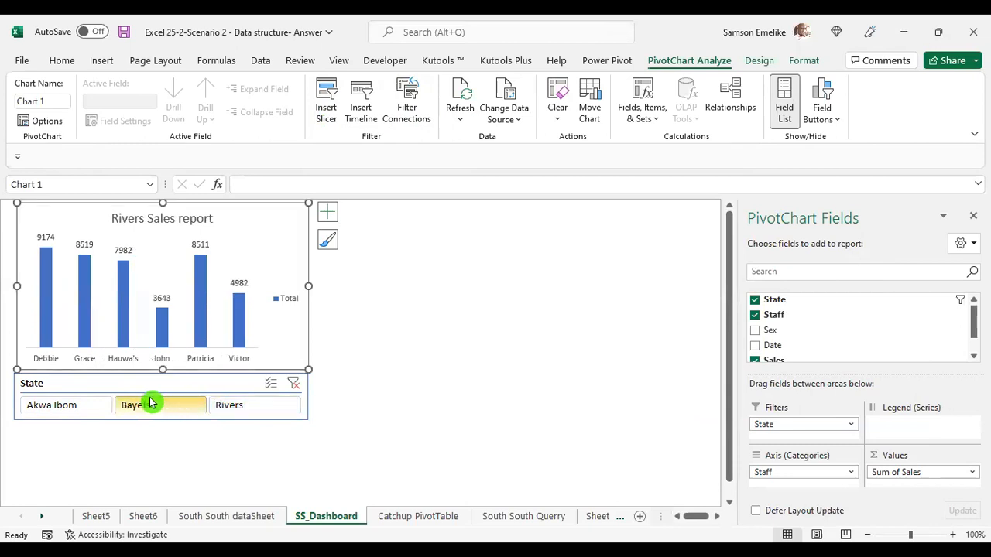
click(66, 412)
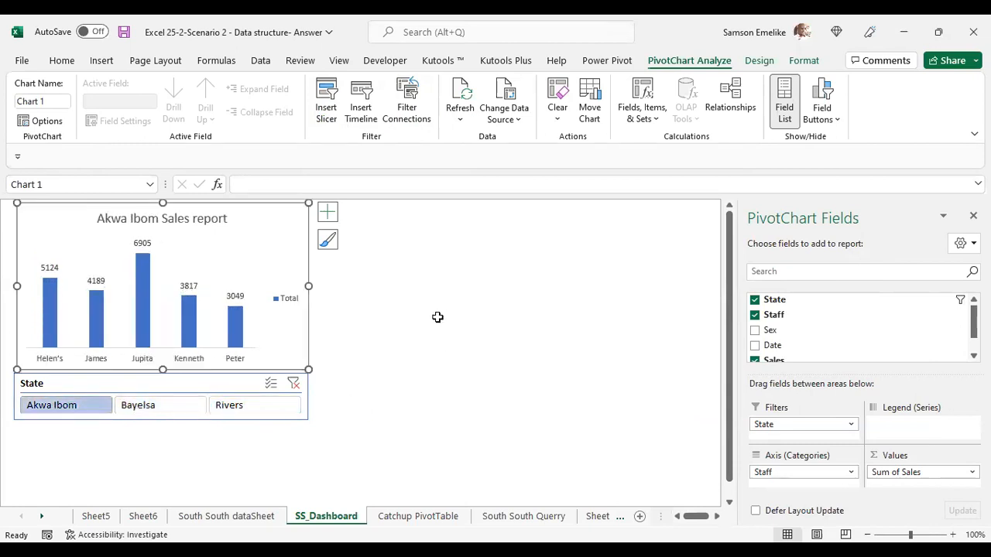
click(165, 409)
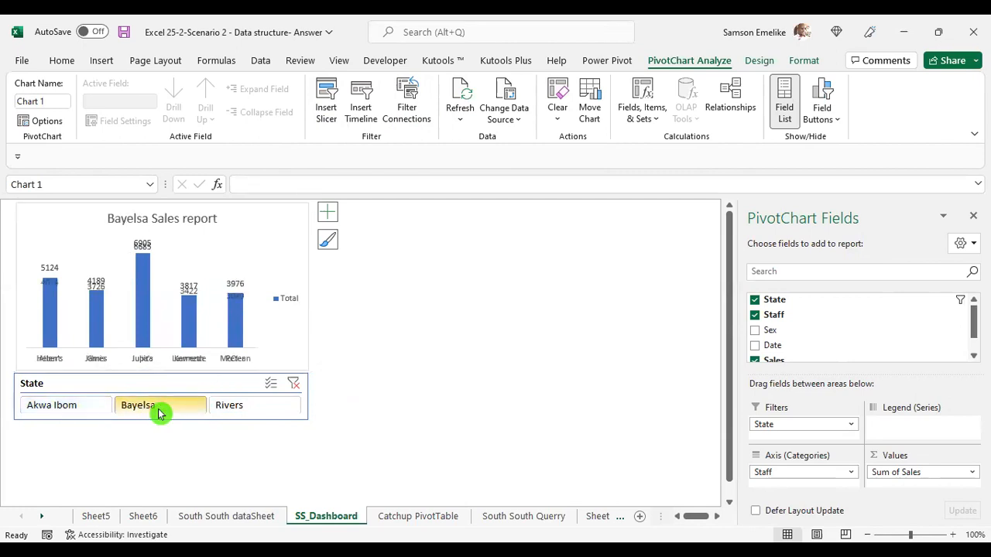
click(157, 236)
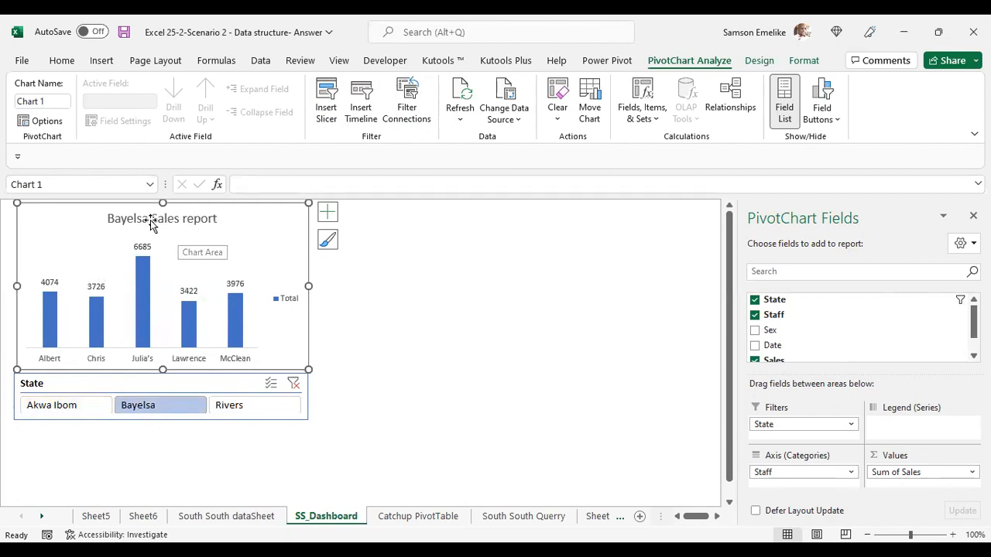
click(238, 416)
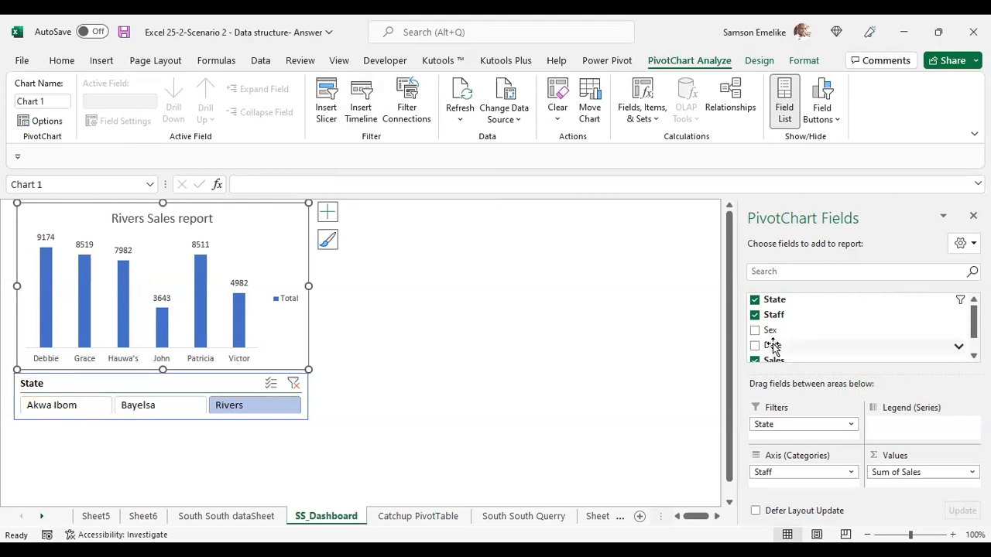
- Add the Date field to the pivot chart, and enlarge the chart and the State slicer to matching widths
mouse_move(773, 346)
mouse_down()
mouse_move(725, 347)
mouse_move(831, 380)
mouse_move(796, 380)
mouse_move(756, 348)
mouse_up()
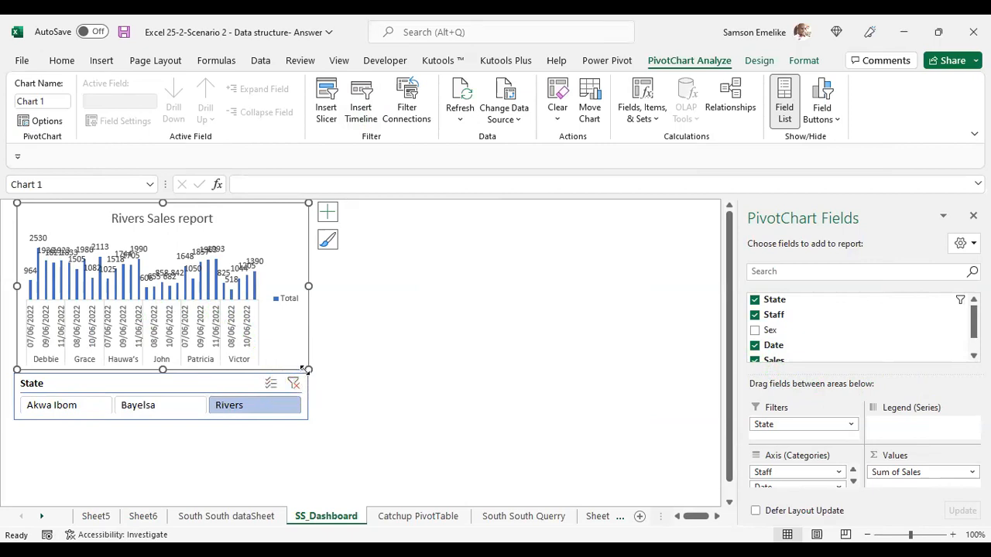
drag(307, 369, 372, 382)
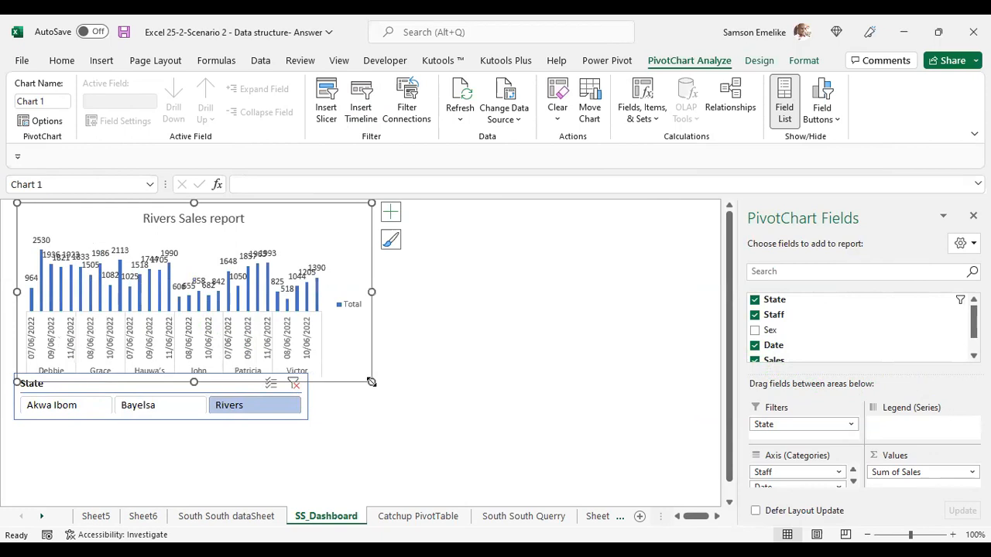
click(307, 418)
drag(308, 419, 372, 435)
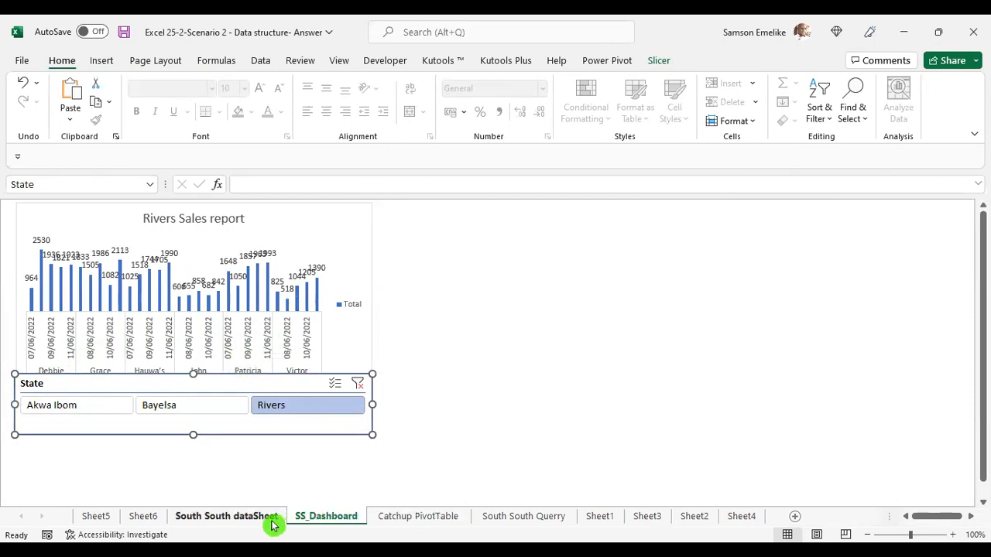
- Examine the dates listed under each staff member in the pivot table on the South South dataSheet sheet
click(233, 516)
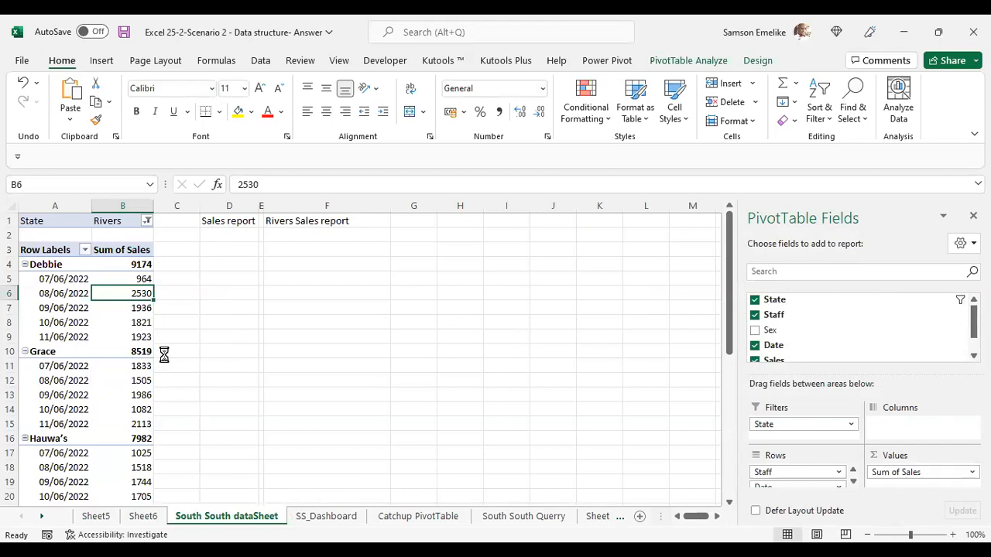
scroll(164, 353, up, 1)
double_click(107, 203)
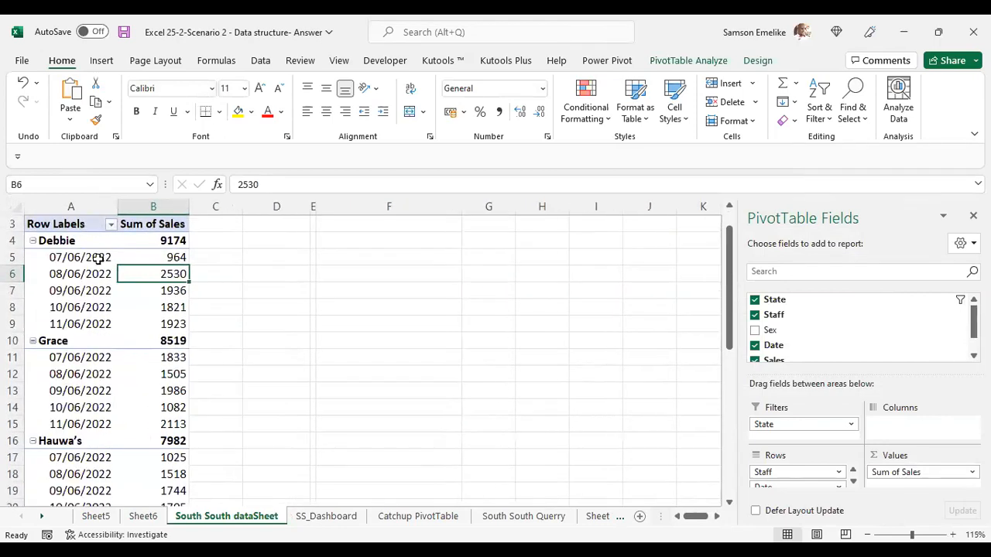
scroll(100, 261, up, 1)
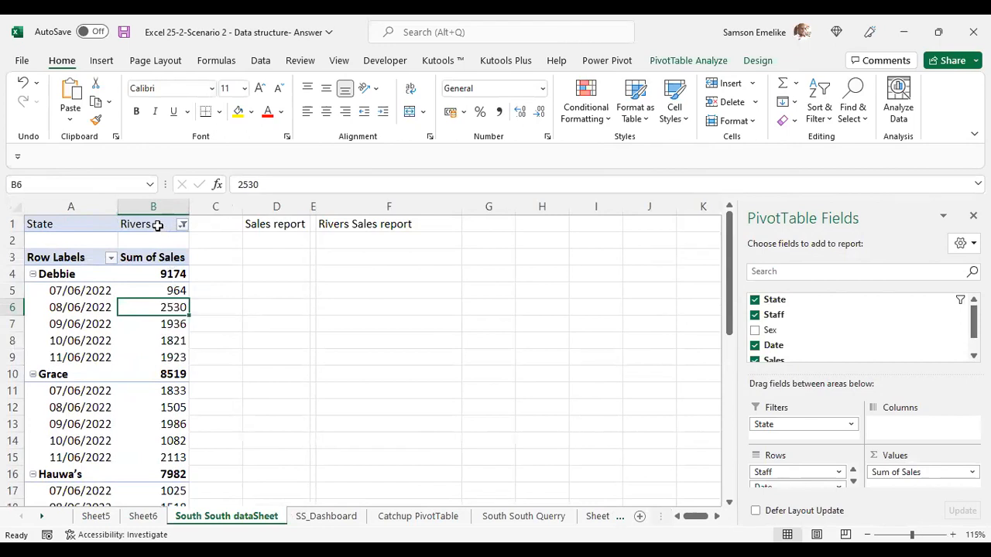
click(86, 299)
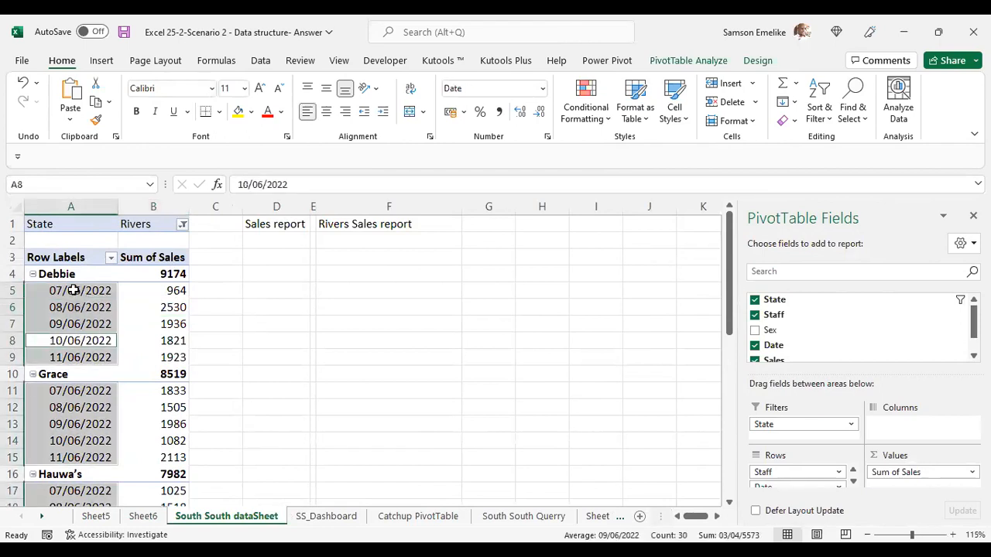
click(74, 290)
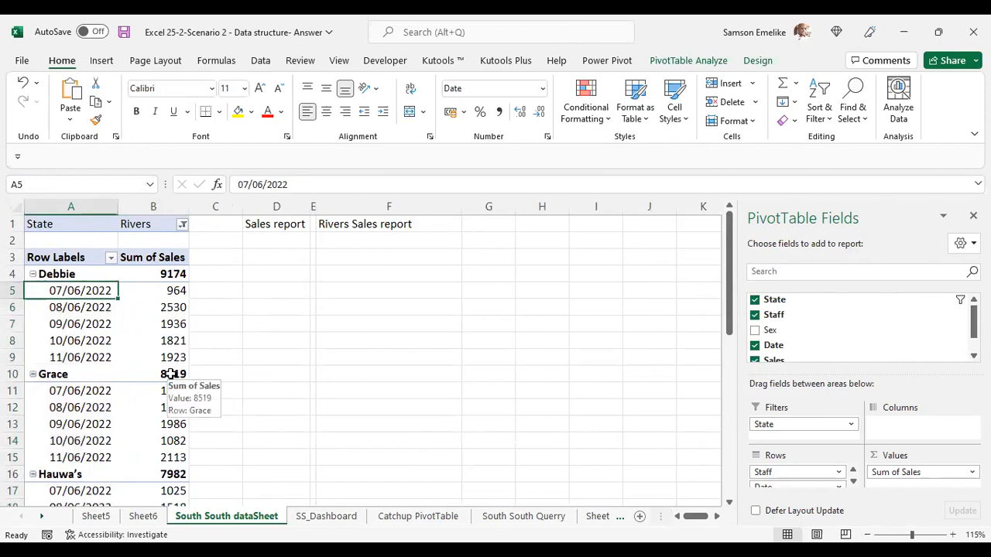
- Return to the SS_Dashboard sheet and delete the State slicer
click(346, 517)
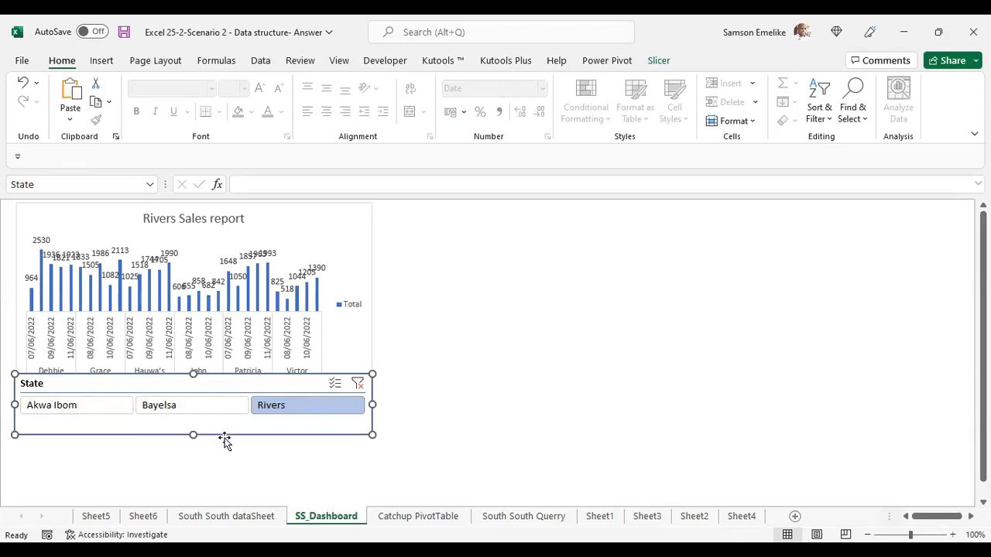
key(Delete)
click(302, 413)
- Insert a timeline based on the Date field for the sales report pivot chart
click(352, 379)
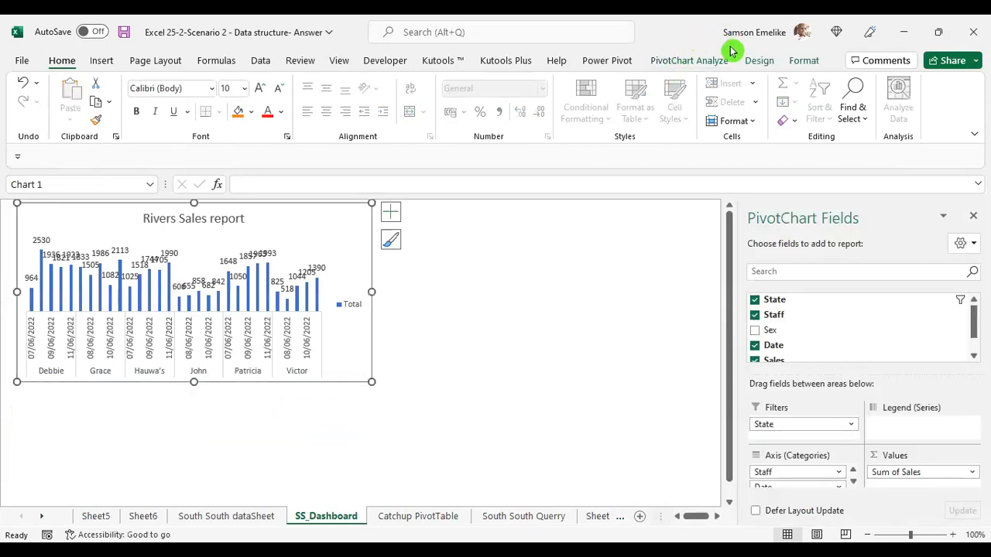
click(695, 64)
click(364, 99)
click(398, 149)
click(468, 308)
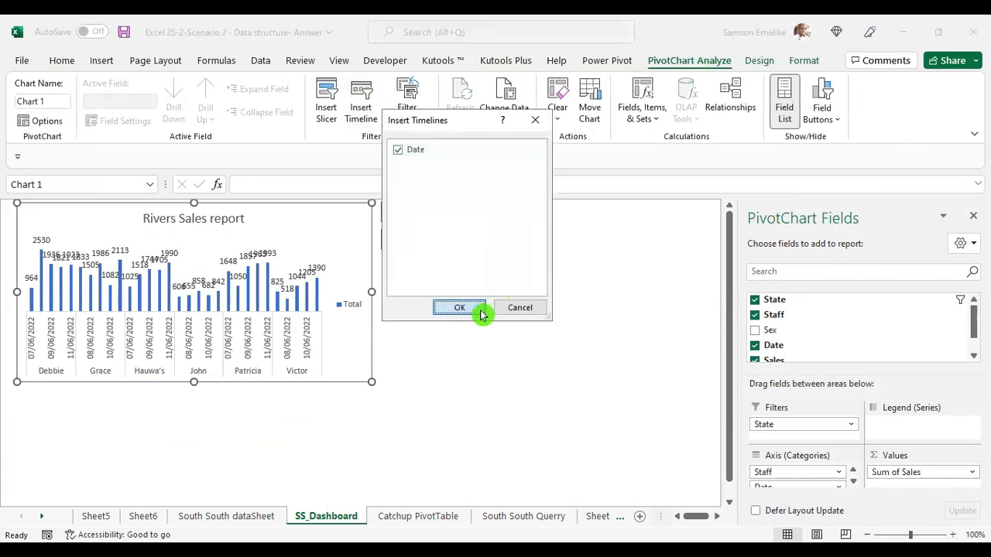
- Place the Date timeline directly below the chart and widen it to about 12.91 cm
drag(375, 349, 215, 398)
drag(266, 439, 367, 435)
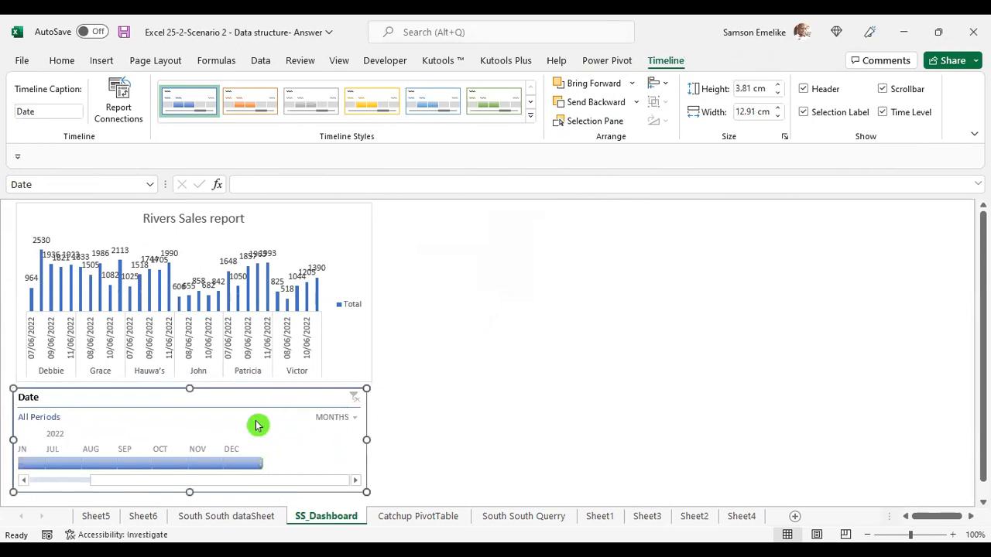
- Try July 2022 on the Date timeline, and set its filter to June 2022
mouse_move(94, 489)
mouse_down()
mouse_move(19, 491)
mouse_move(38, 467)
mouse_move(67, 465)
mouse_up()
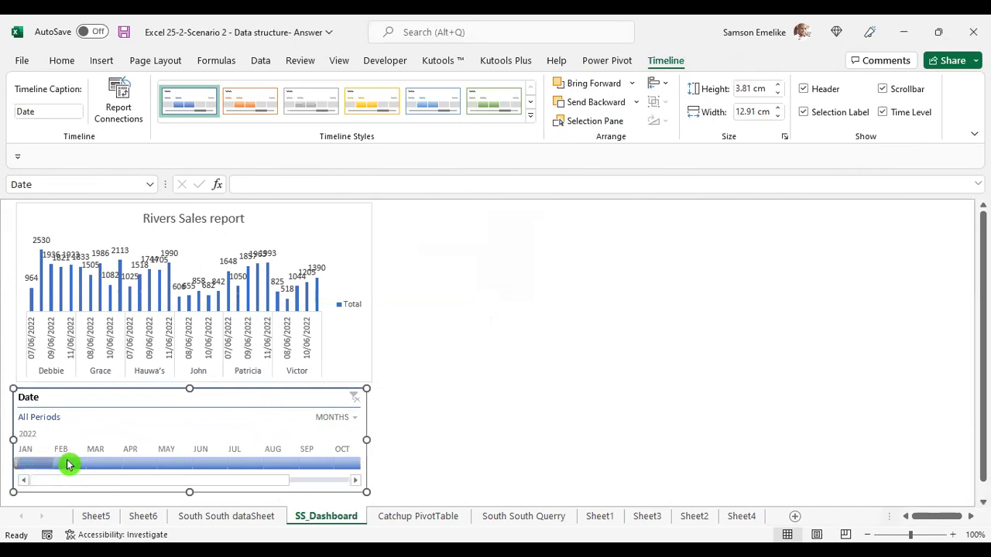
click(205, 465)
drag(205, 465, 248, 466)
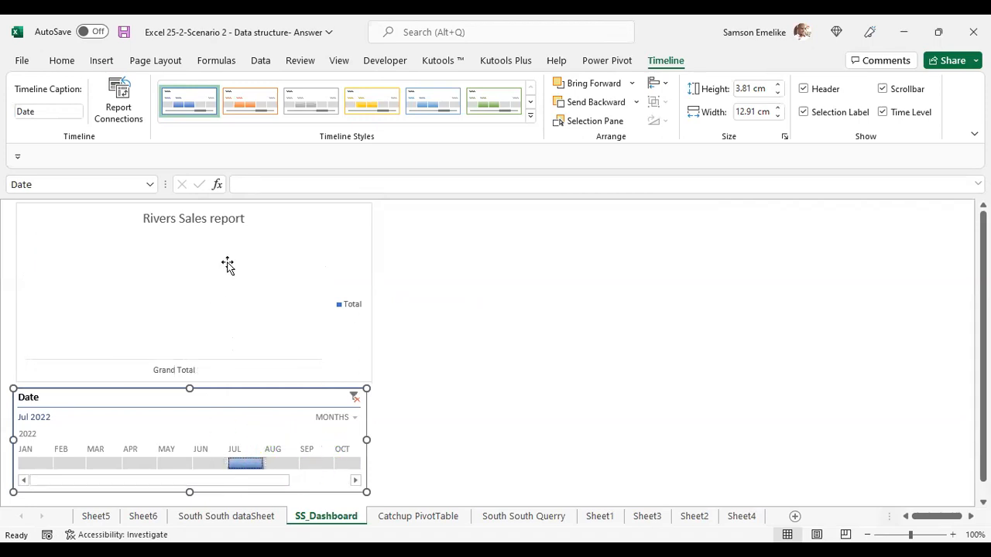
click(206, 463)
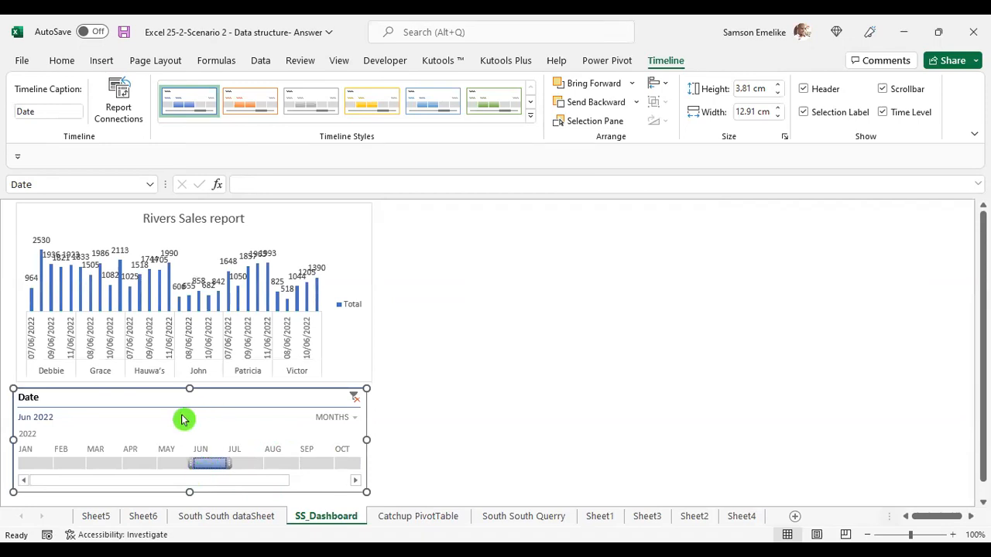
- Move the Date timeline from below the chart to the empty area beside it
drag(212, 400, 612, 290)
click(602, 305)
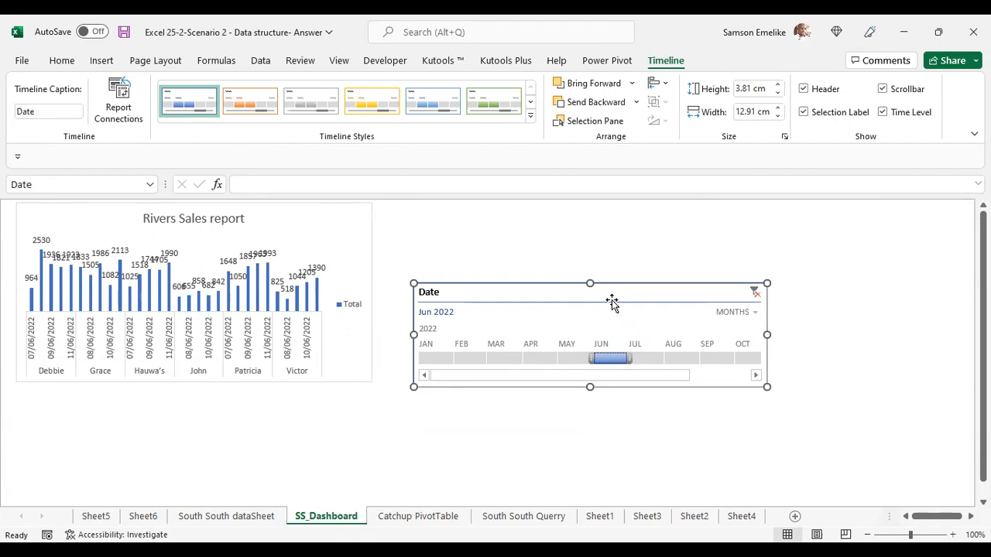
- Group the dates in the South South dataSheet pivot table by days and months
click(237, 524)
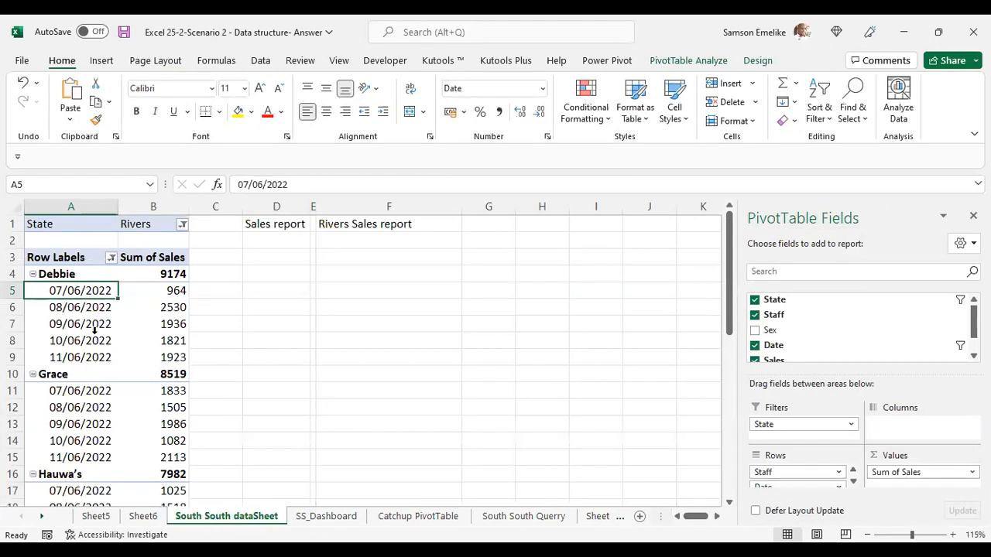
scroll(76, 362, down, 1)
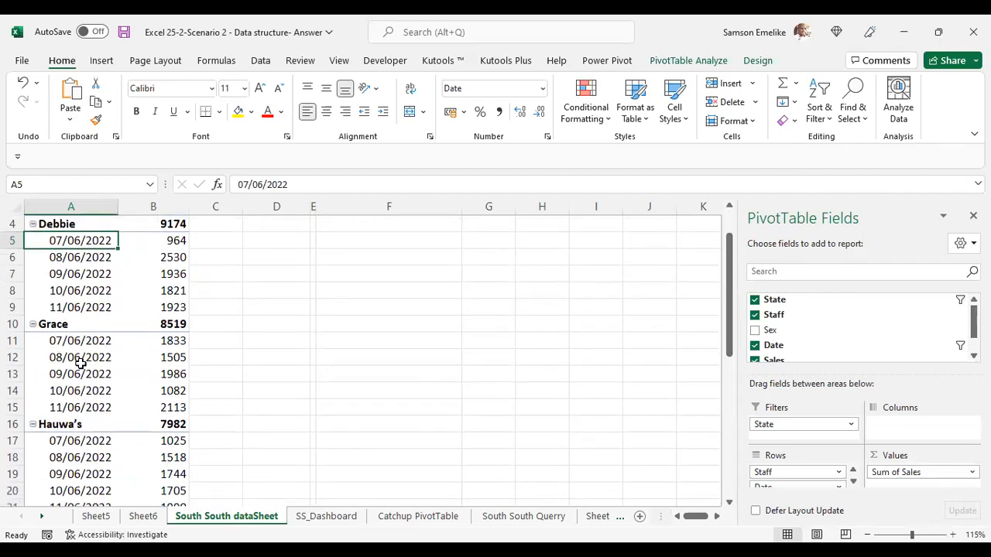
scroll(96, 460, down, 5)
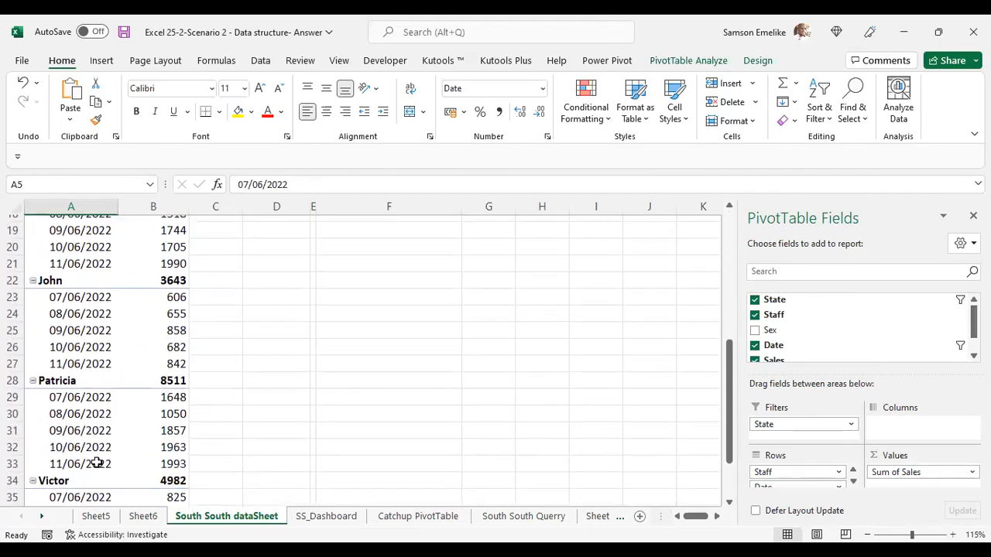
scroll(96, 460, up, 6)
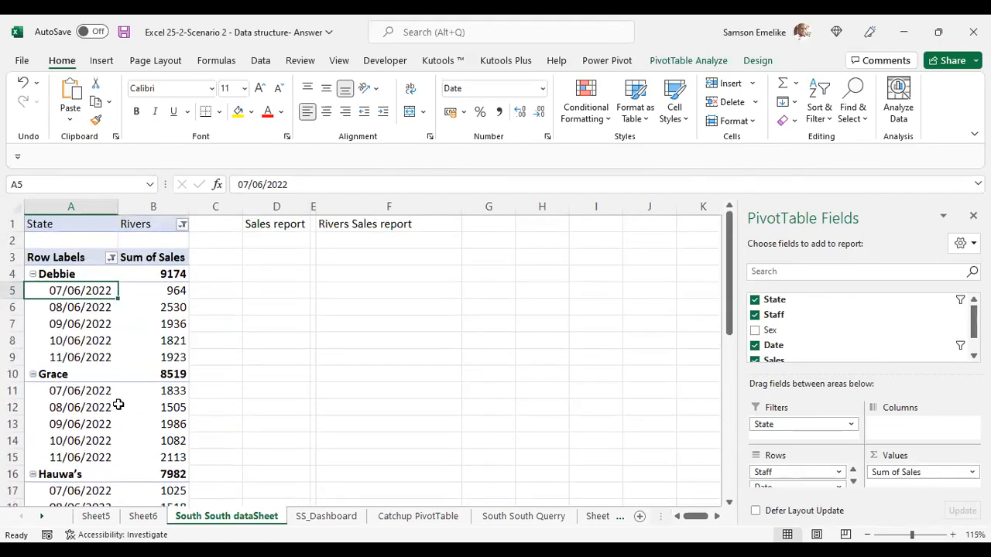
click(101, 295)
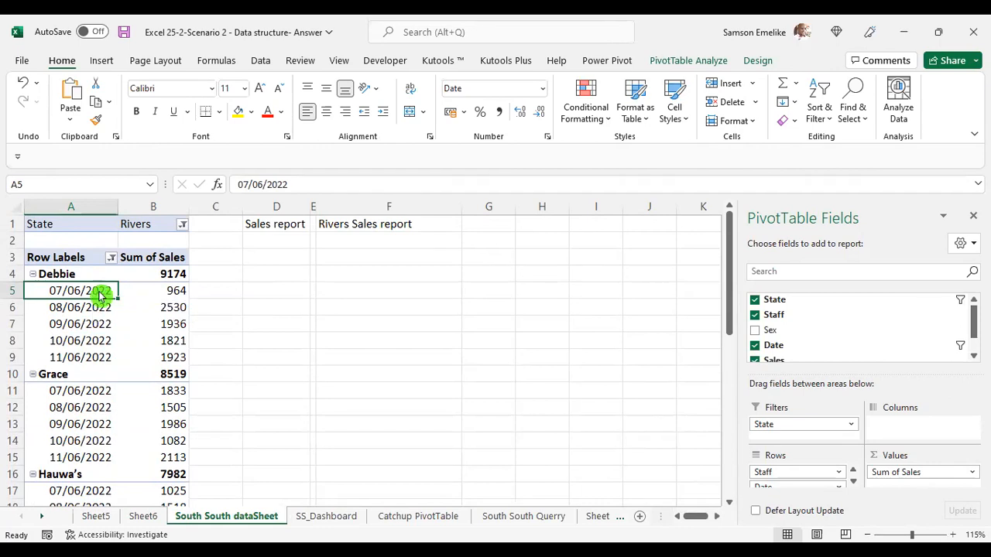
right_click(101, 295)
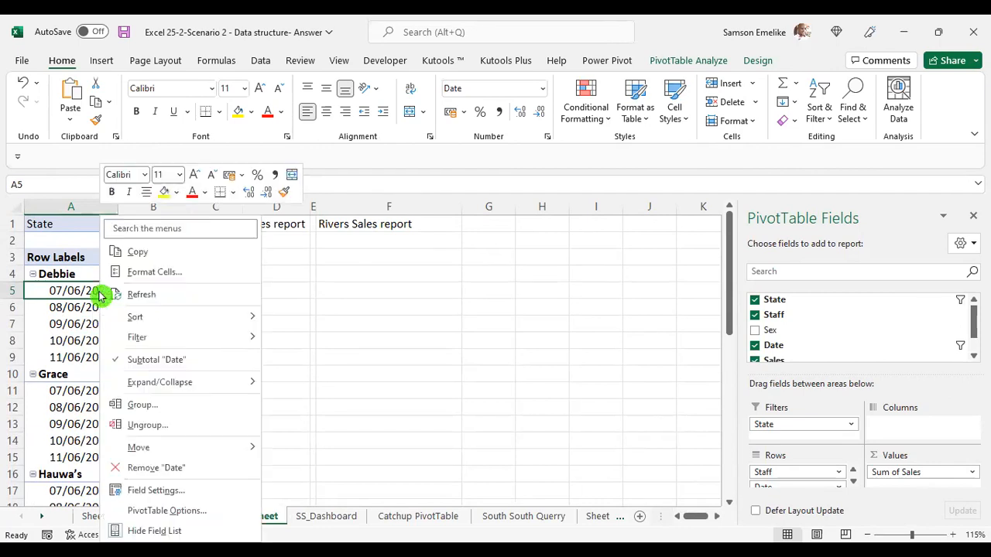
click(144, 412)
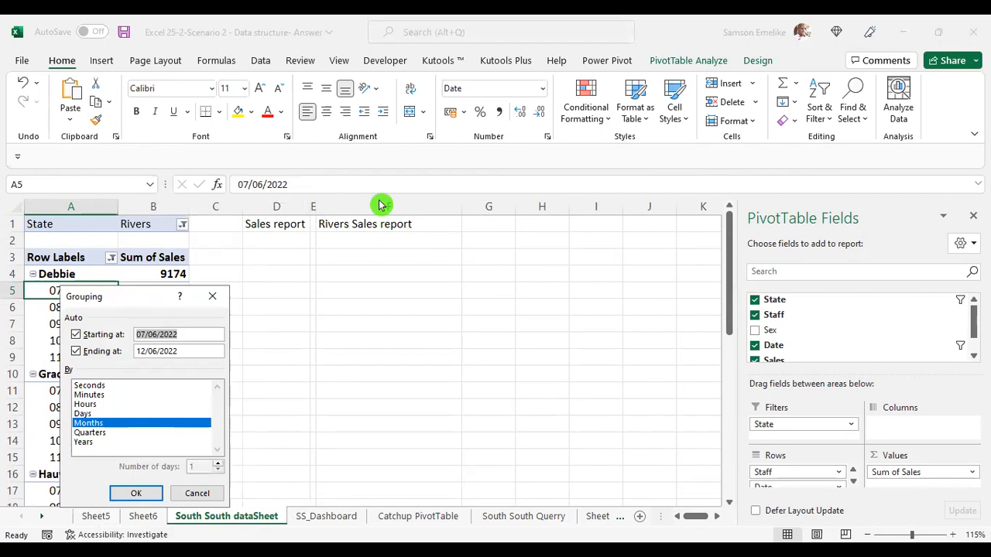
drag(127, 301, 380, 204)
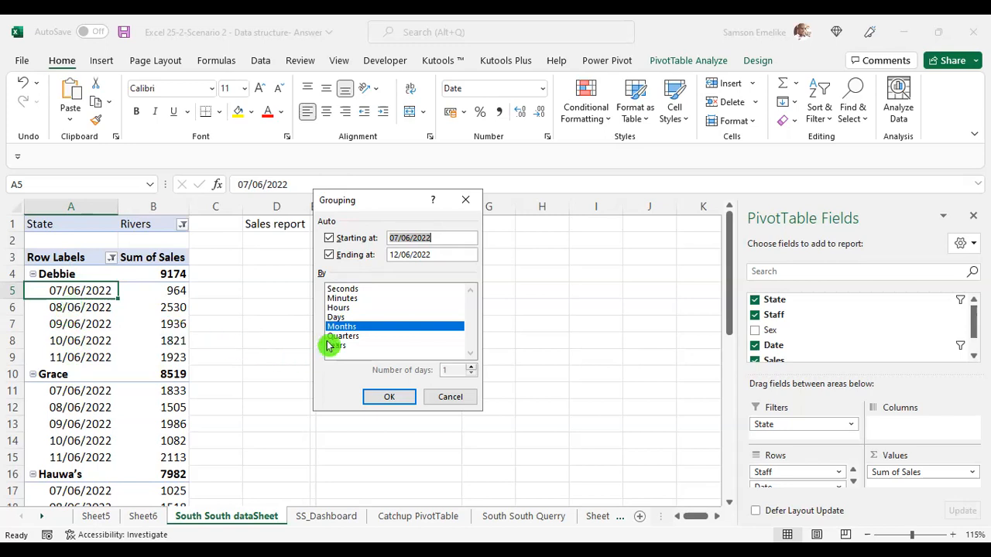
click(342, 318)
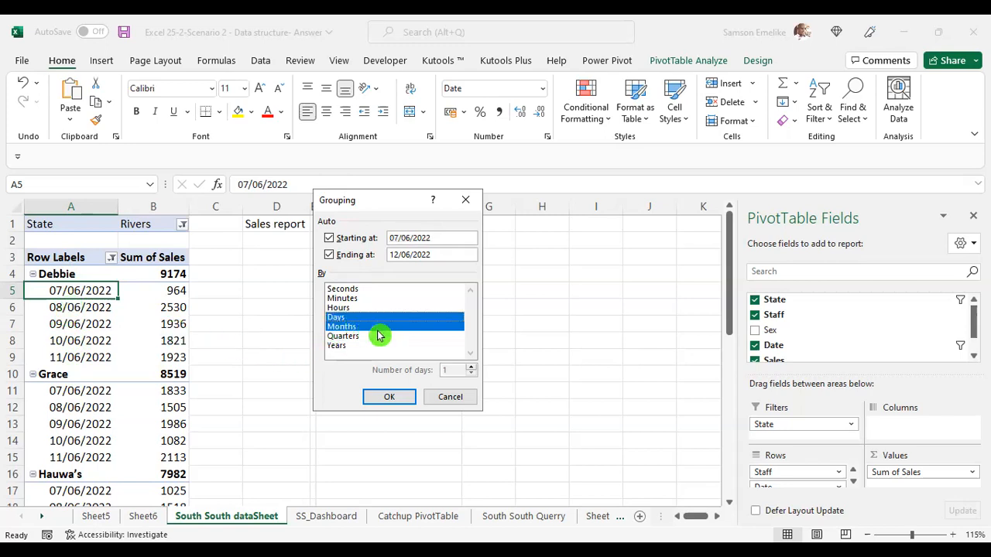
click(390, 395)
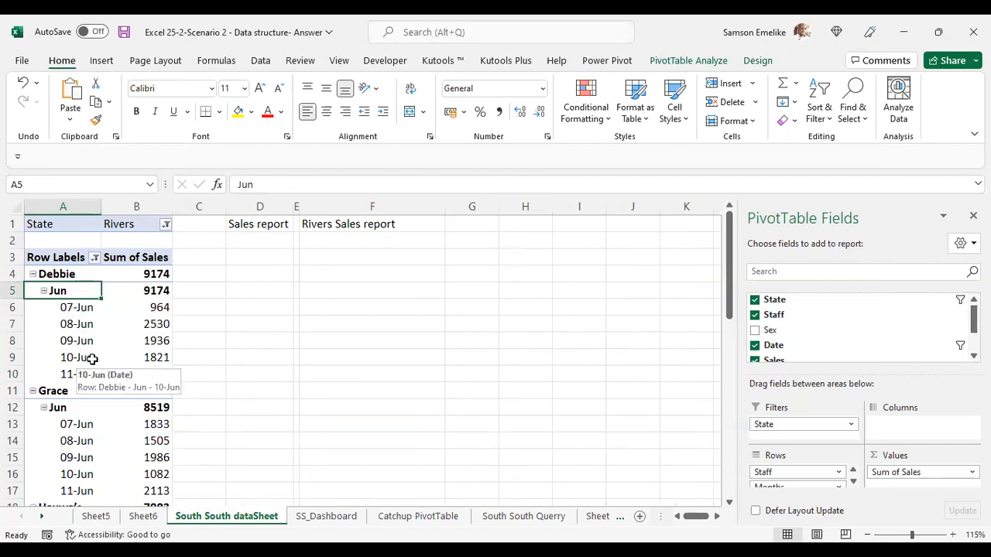
- Review the date grouping from the pivot table's Jun row under Debbie, and accept Days and Months
right_click(67, 296)
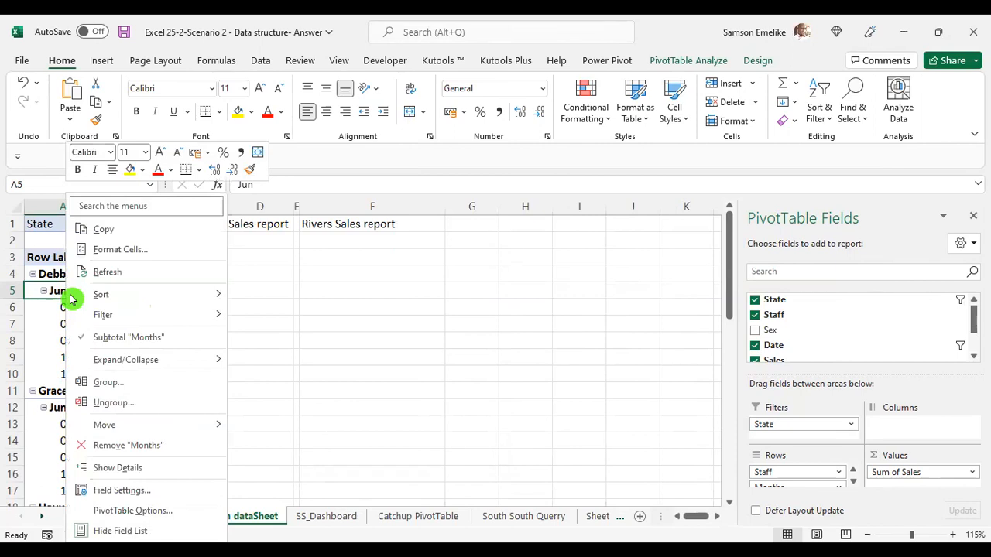
click(130, 381)
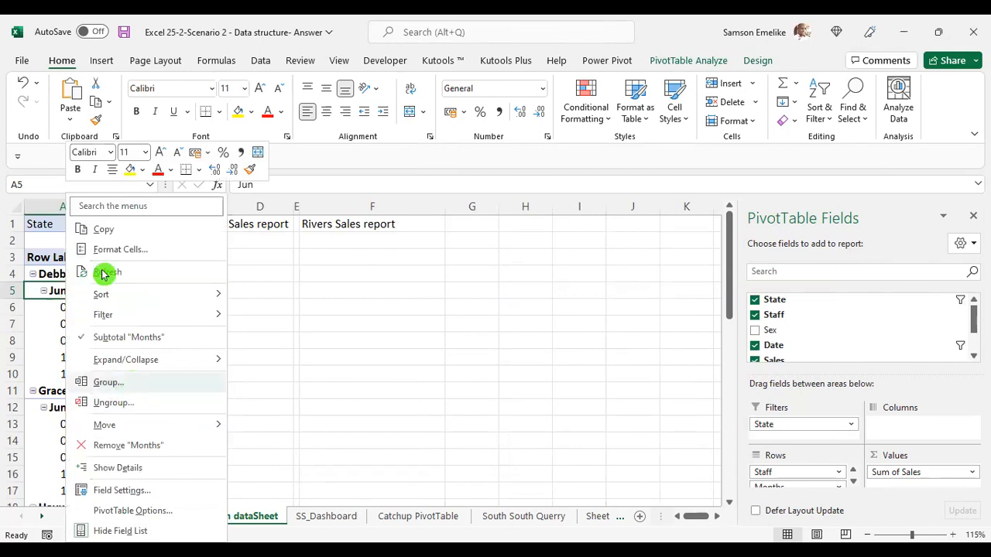
drag(103, 275, 485, 223)
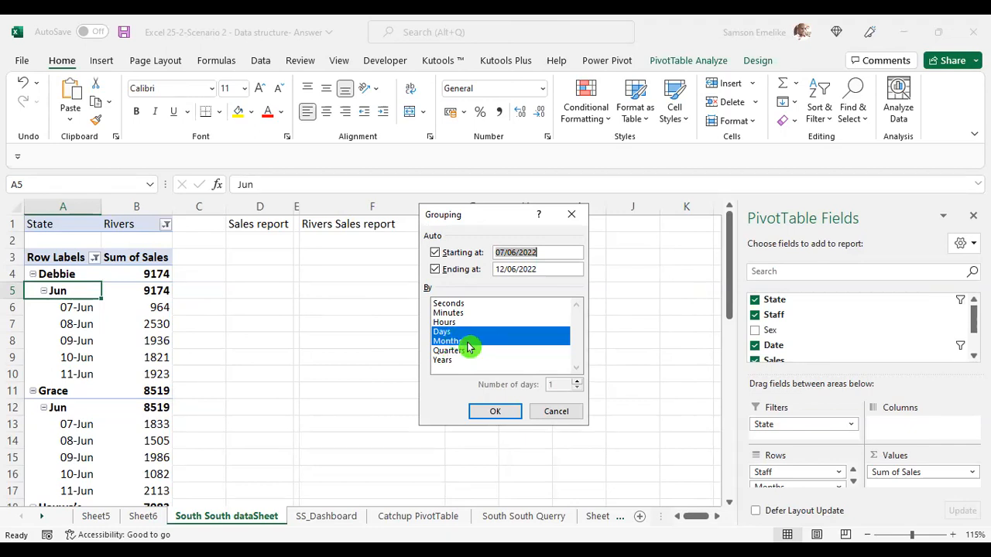
key(Return)
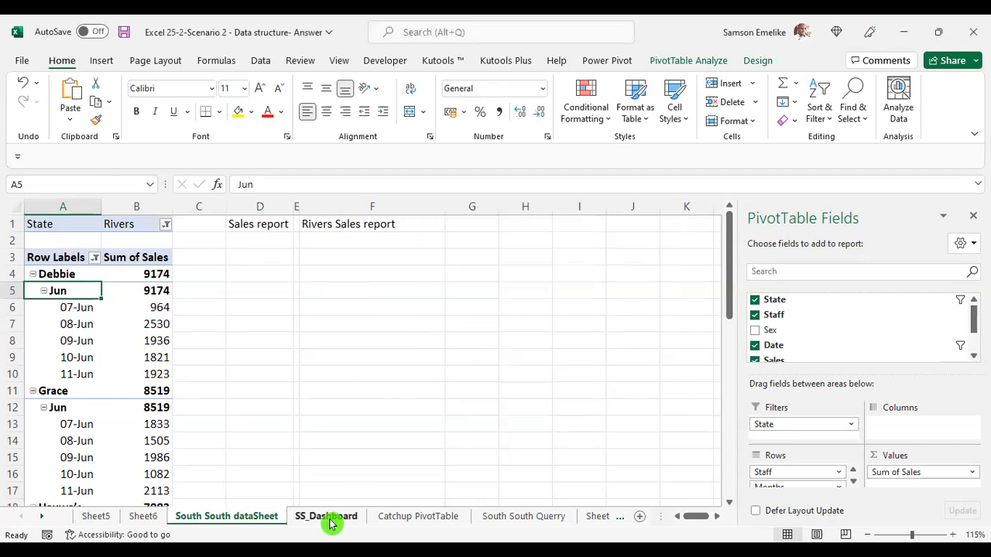
- Switch the Date timeline on SS_Dashboard to days and move it up, closer beside the chart
click(326, 517)
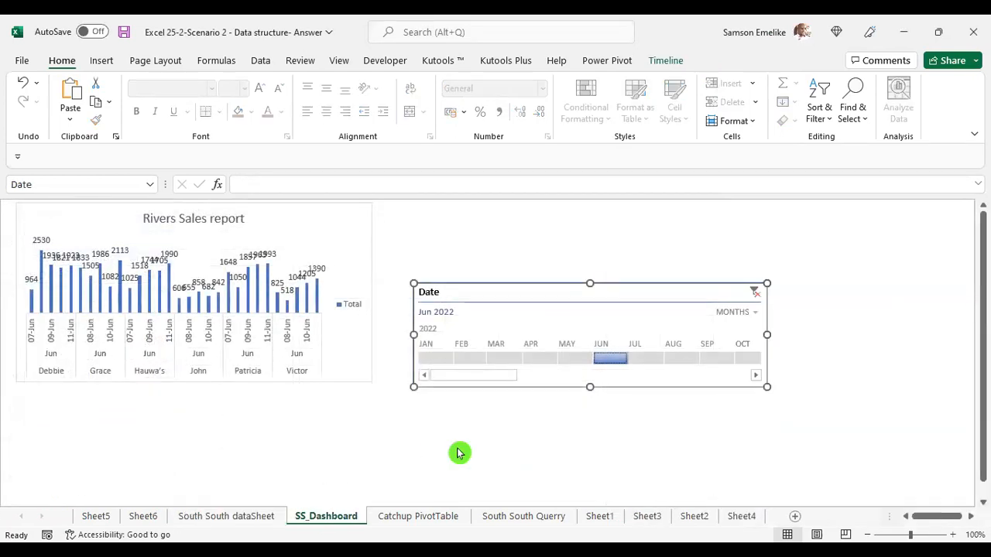
click(756, 315)
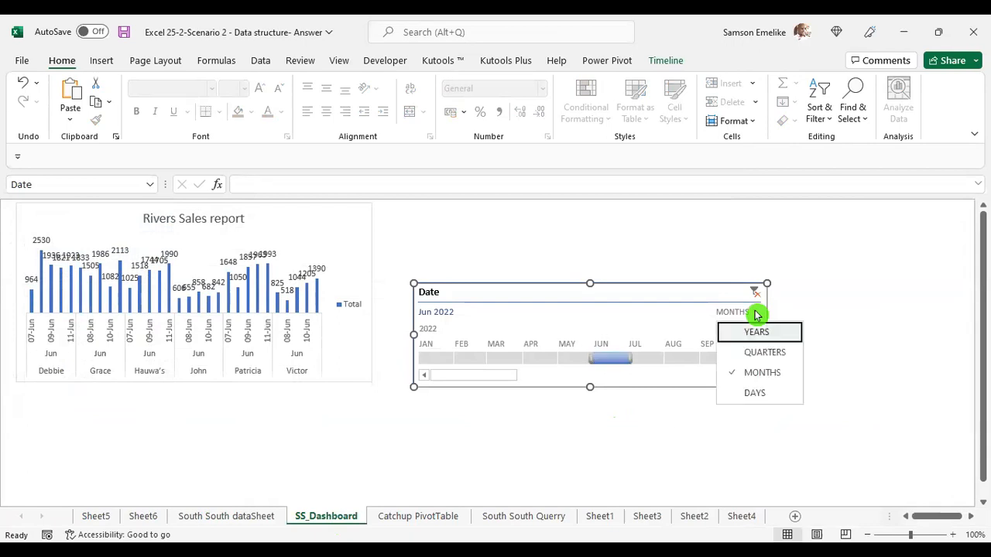
click(755, 395)
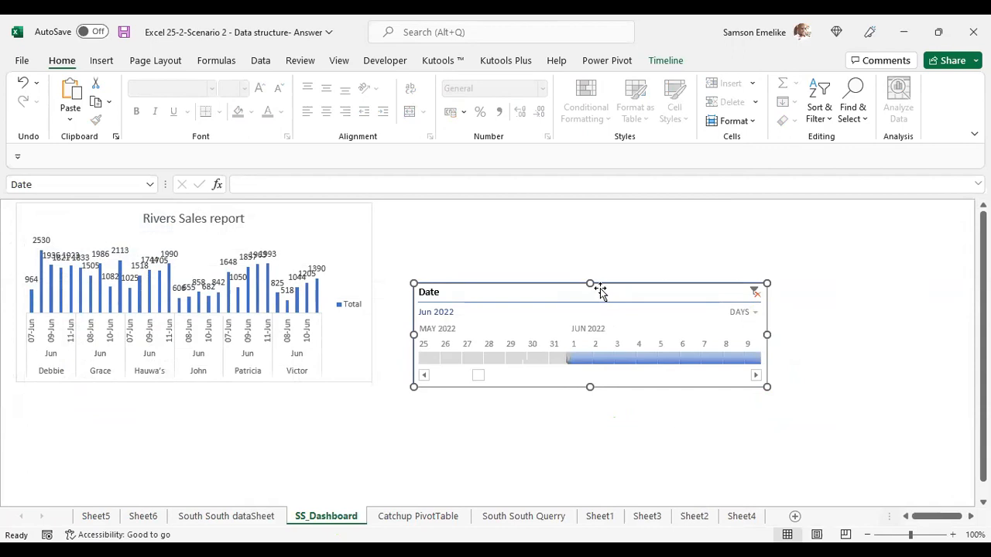
drag(600, 290, 582, 238)
click(674, 331)
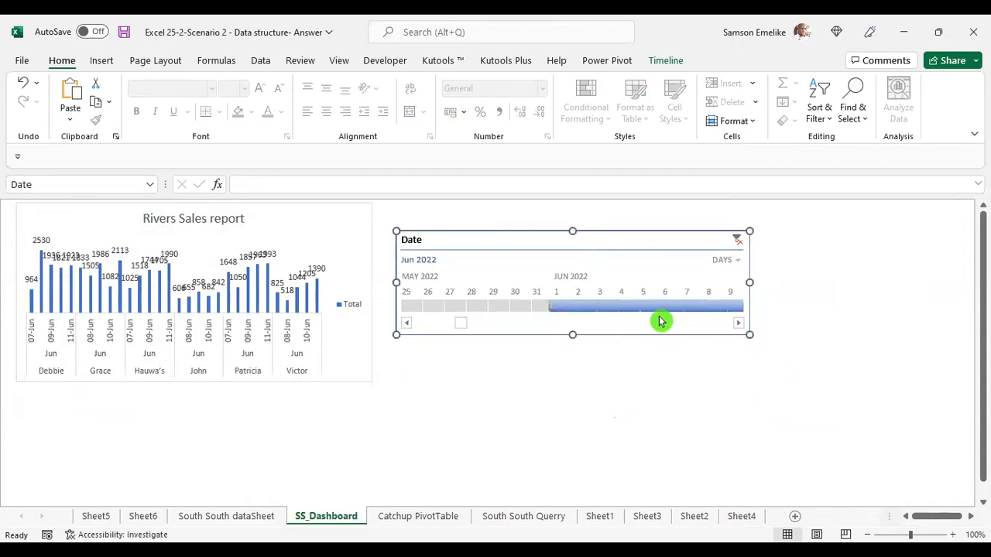
- Try June 1 and June 7, 2022 on the Date timeline, and set its filter to June 8, 2022
click(564, 310)
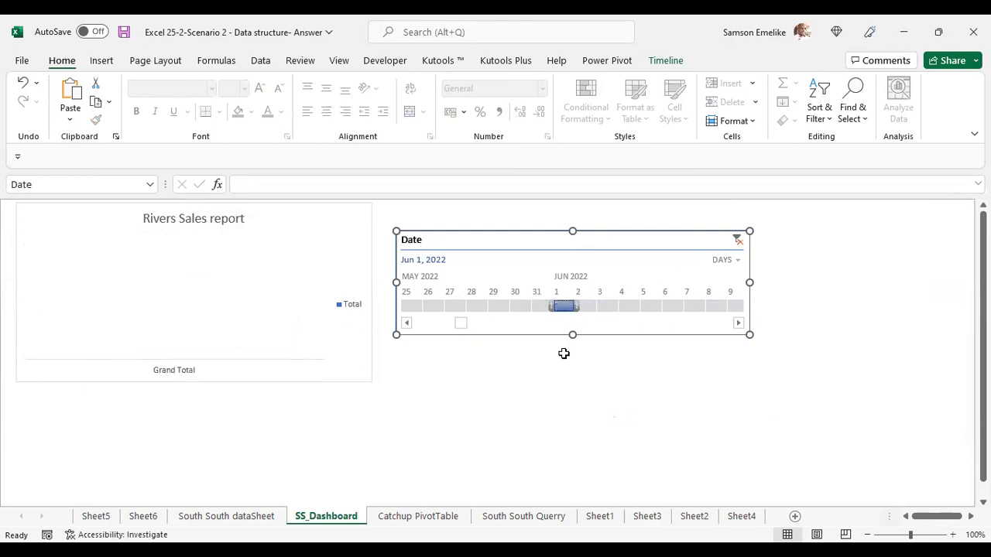
click(695, 307)
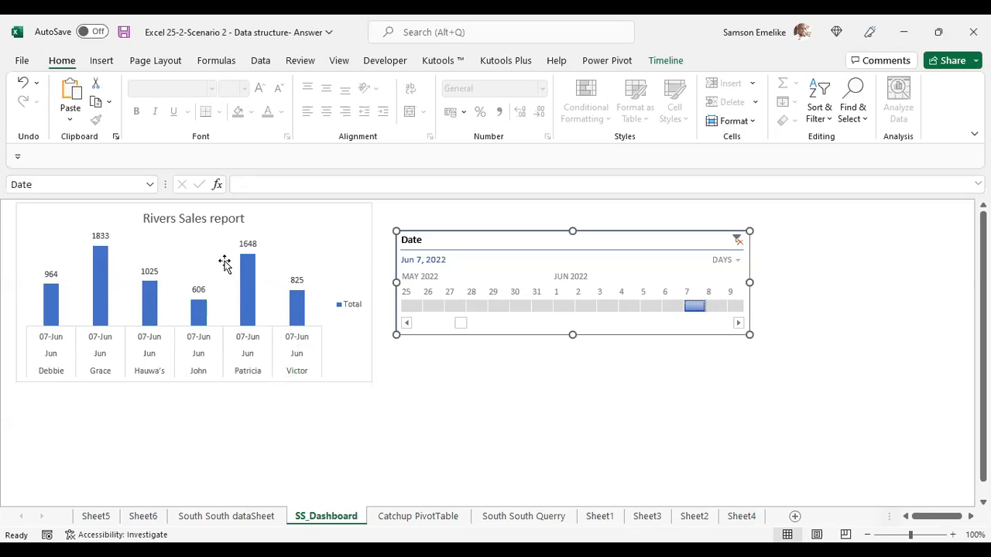
click(717, 306)
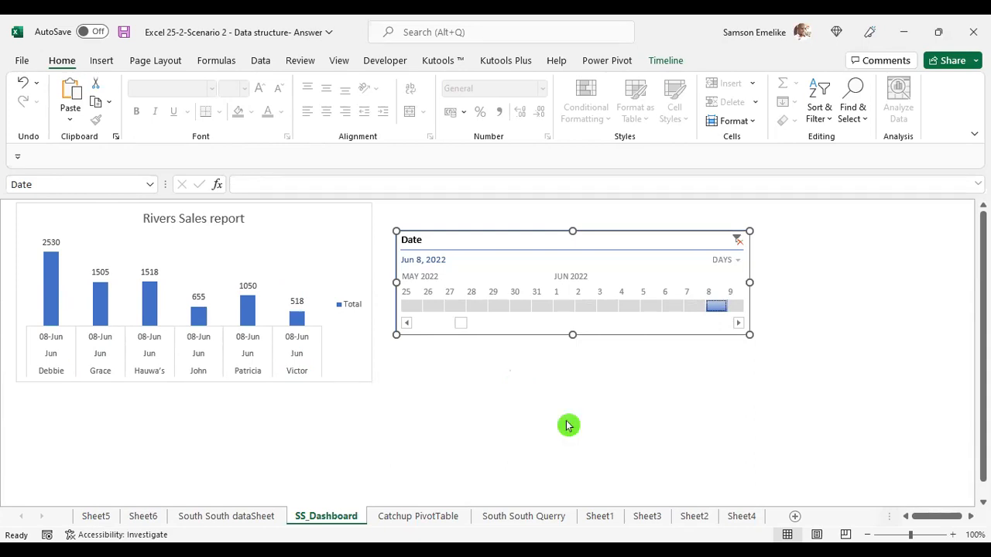
- Change the Rivers Sales report chart from columns to a plain Line chart
click(248, 314)
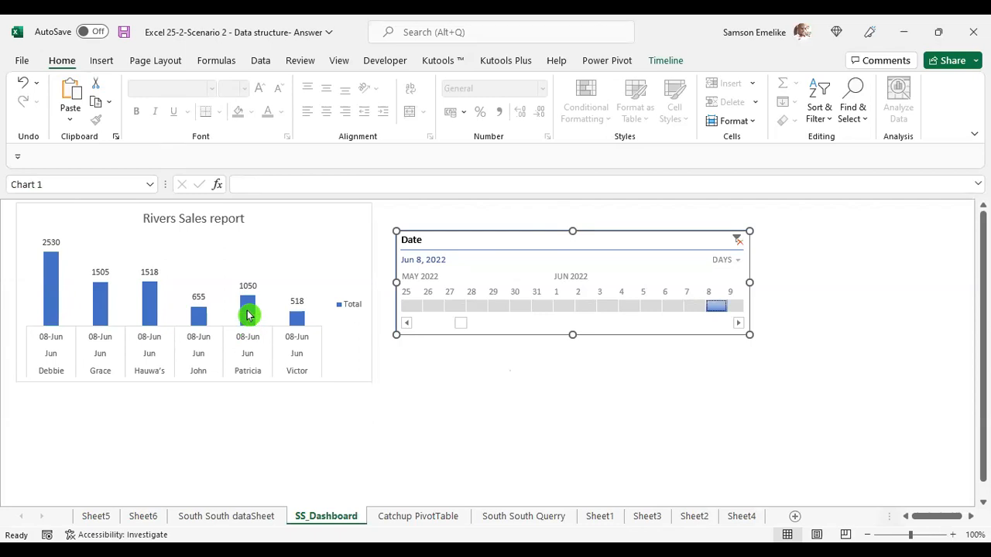
right_click(248, 314)
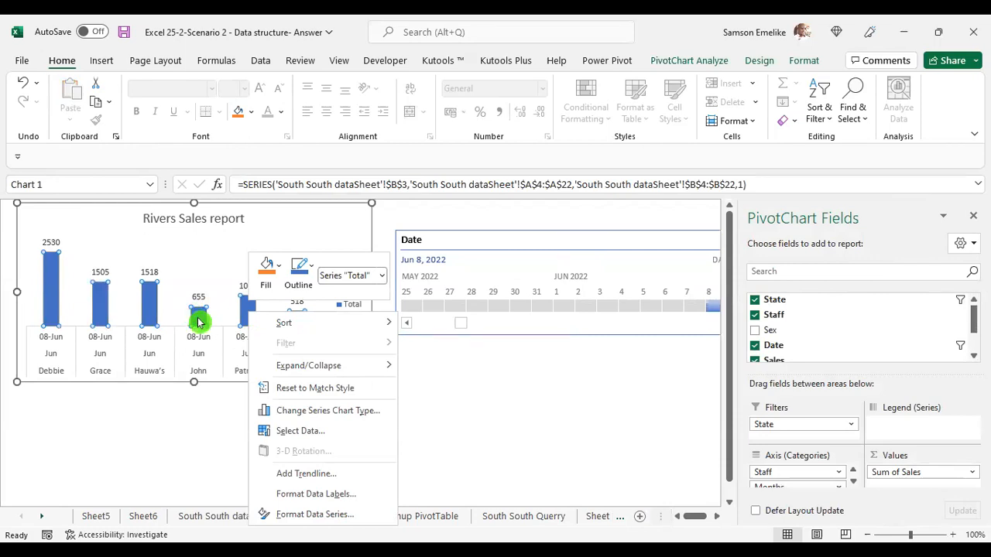
click(314, 418)
click(290, 179)
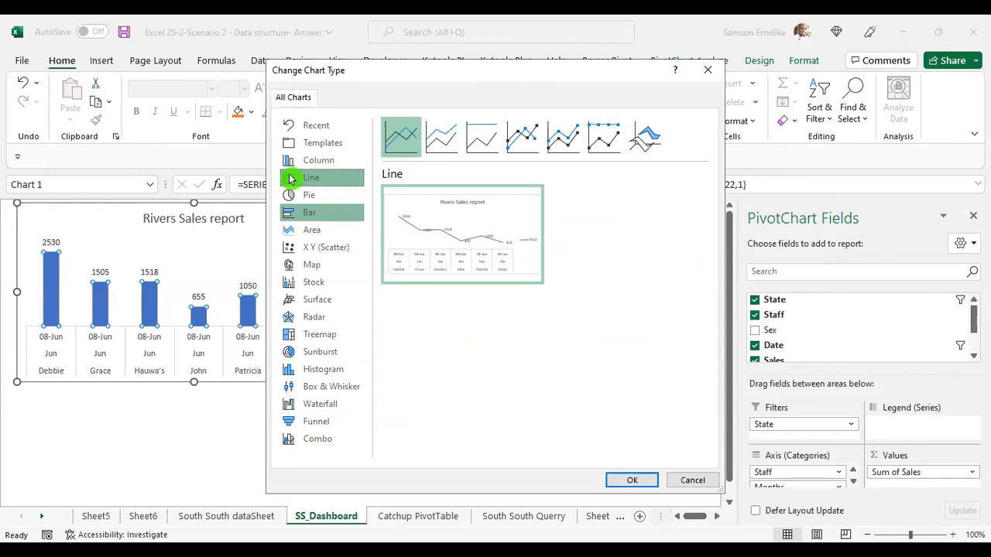
key(Return)
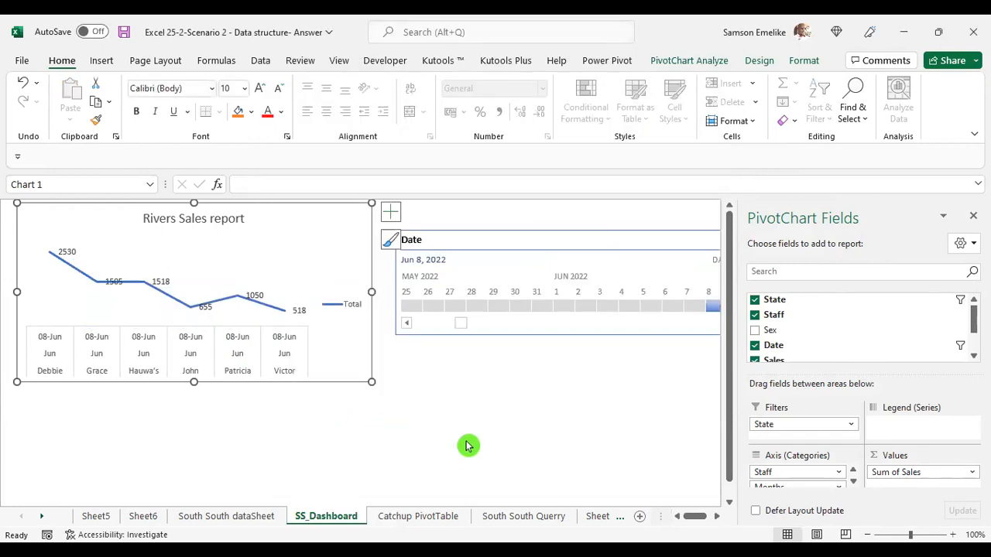
- Change the Rivers Sales report chart type to Line with Markers
right_click(272, 311)
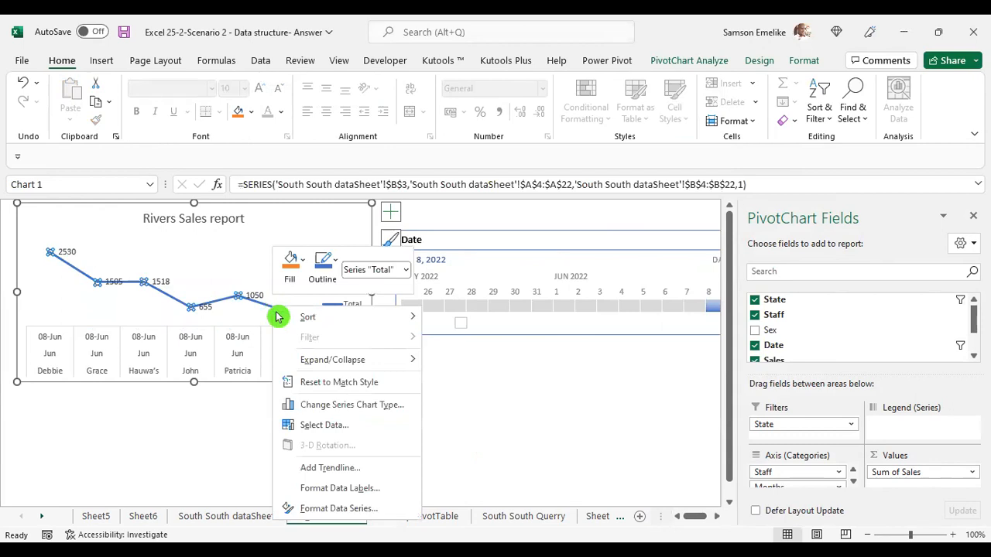
click(335, 406)
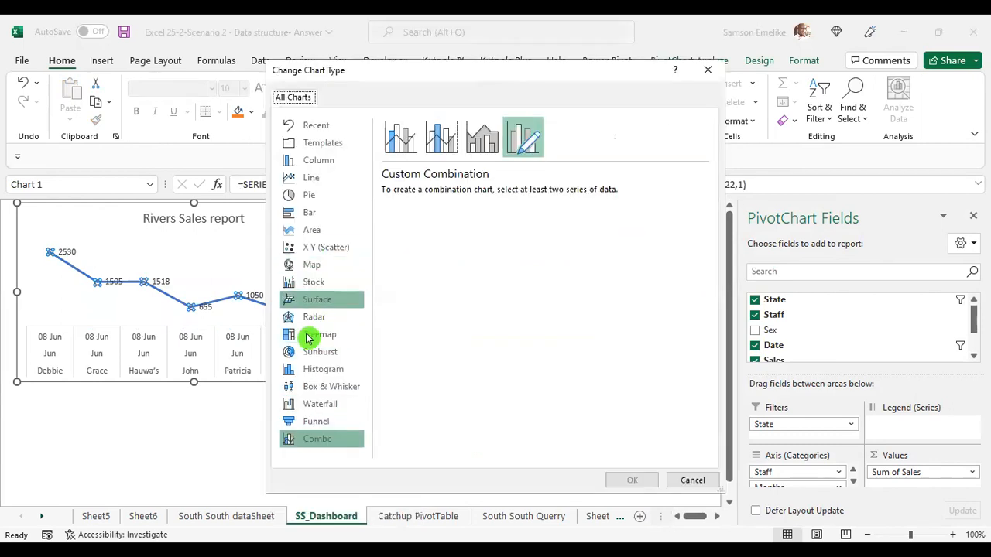
click(312, 180)
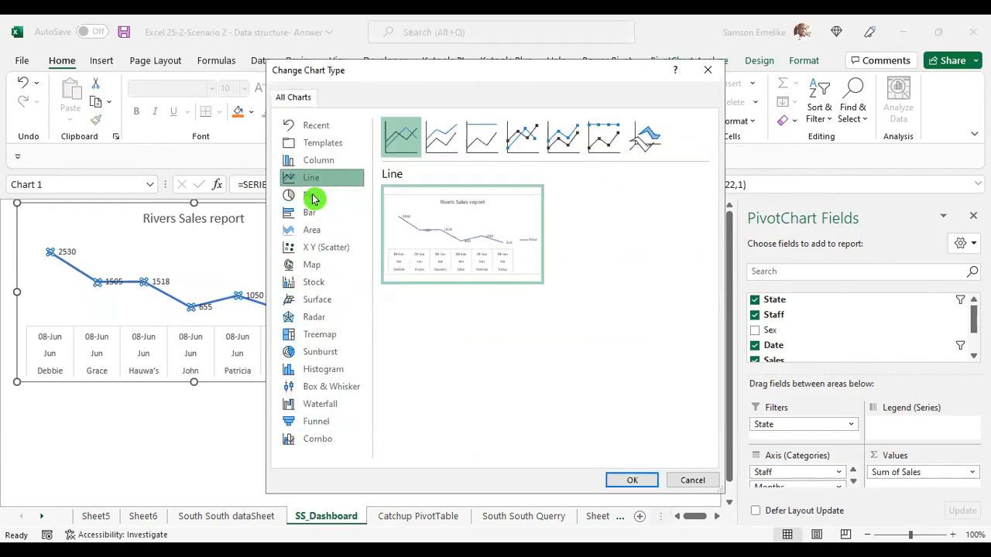
click(522, 137)
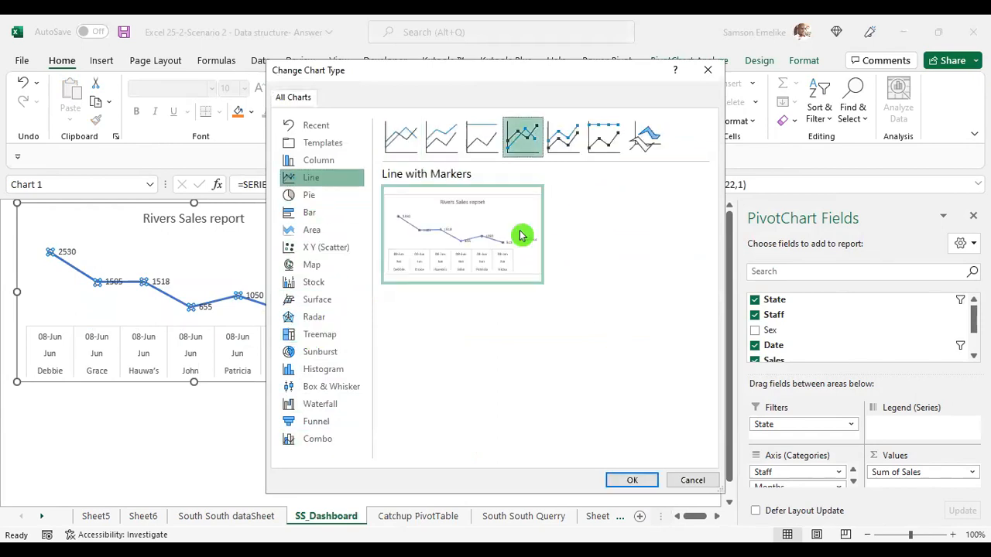
click(633, 480)
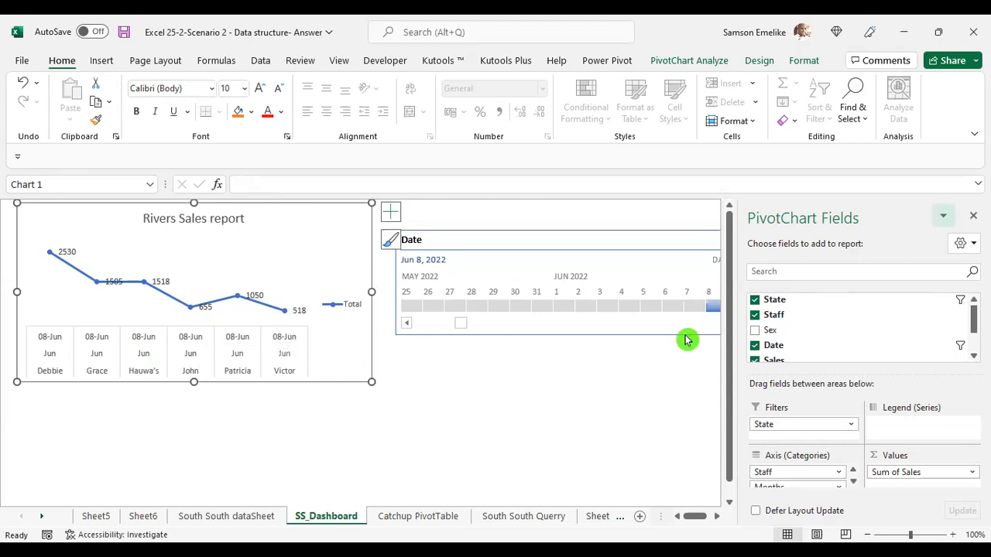
- Align the Date timeline directly below the chart and advance its visible range to June 2 to 17, 2022
click(522, 336)
drag(521, 341, 166, 480)
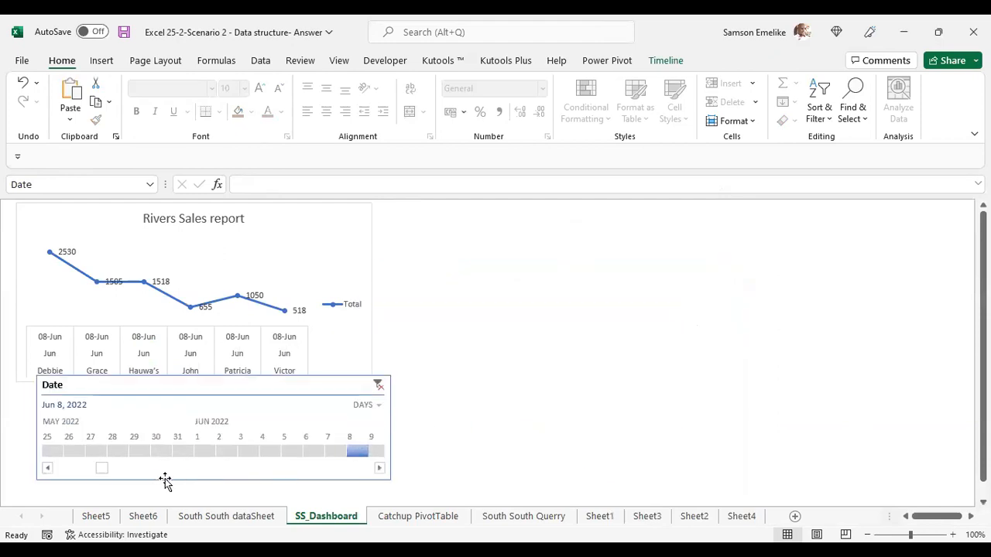
click(380, 469)
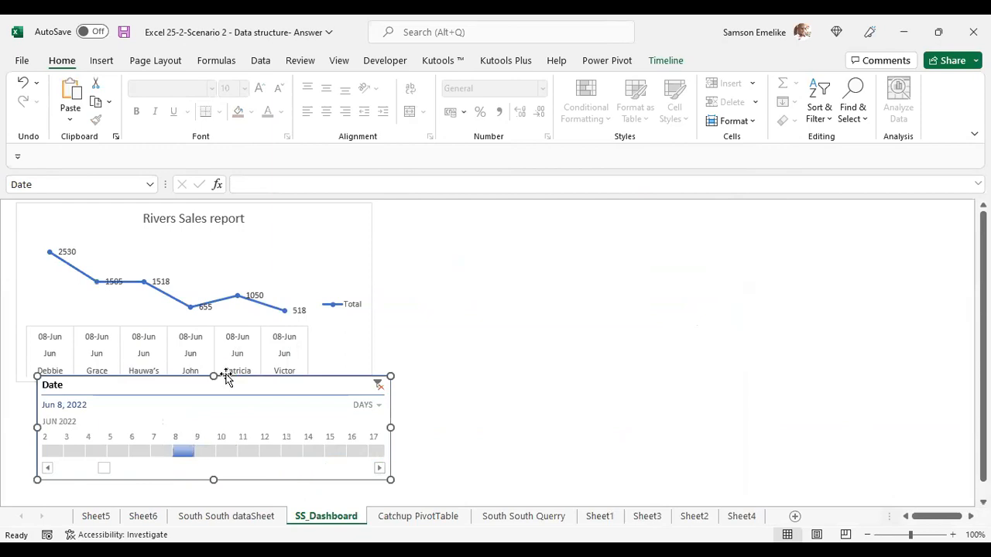
drag(226, 377, 206, 388)
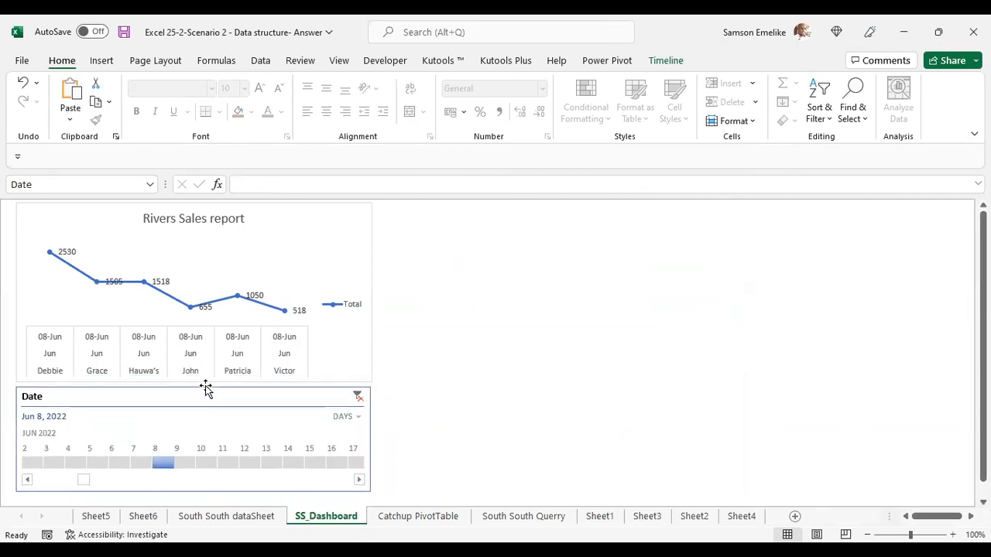
- Try June 9 and June 10, 2022 on the Date timeline, and set its filter to June 11, 2022
click(182, 463)
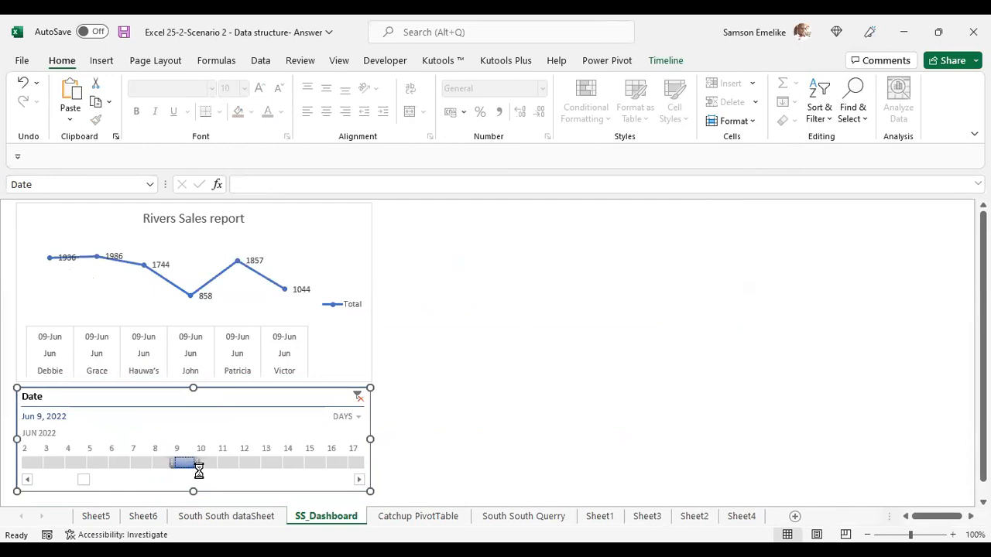
click(209, 462)
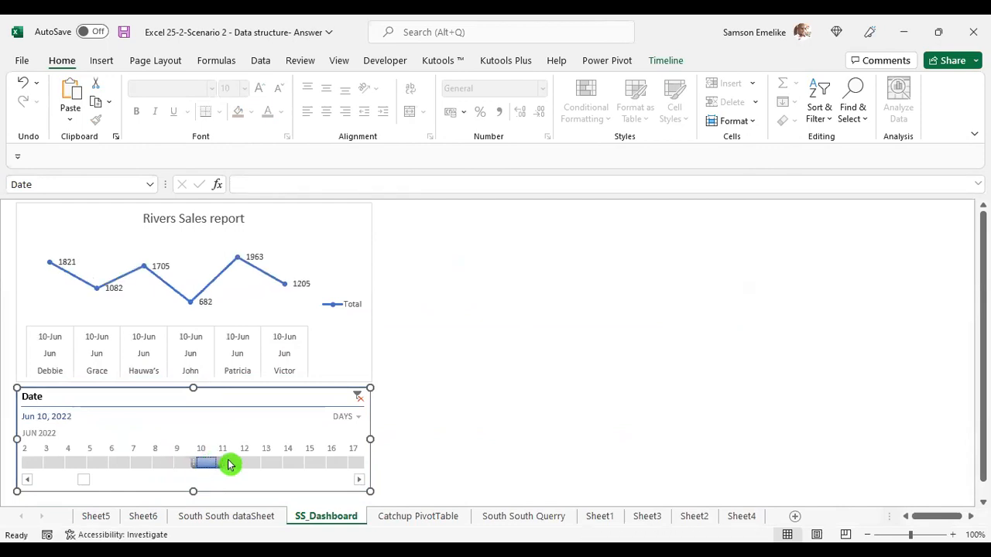
click(228, 463)
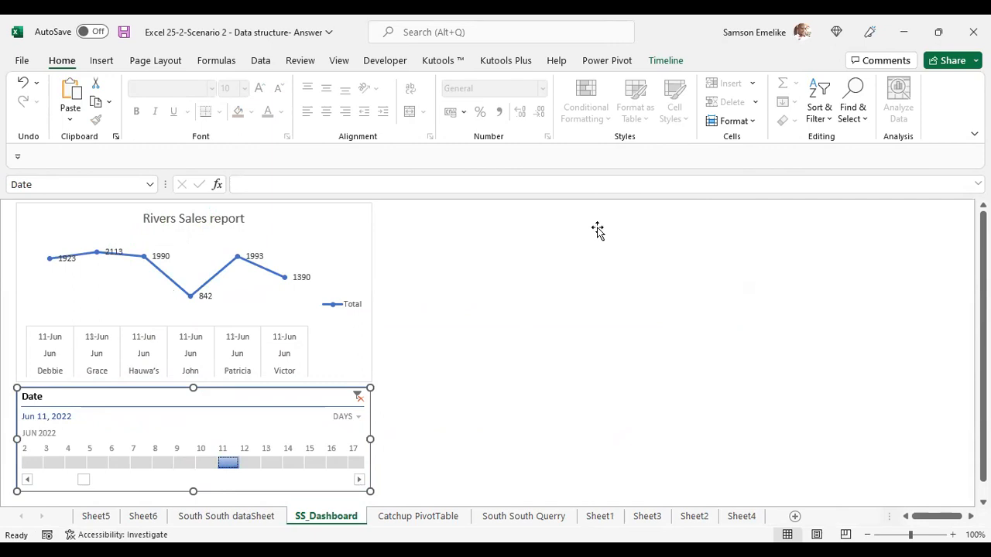
- Move the Date timeline away from the chart to the empty area diagonally below it, and deselect it
drag(251, 389, 738, 399)
click(407, 224)
click(626, 249)
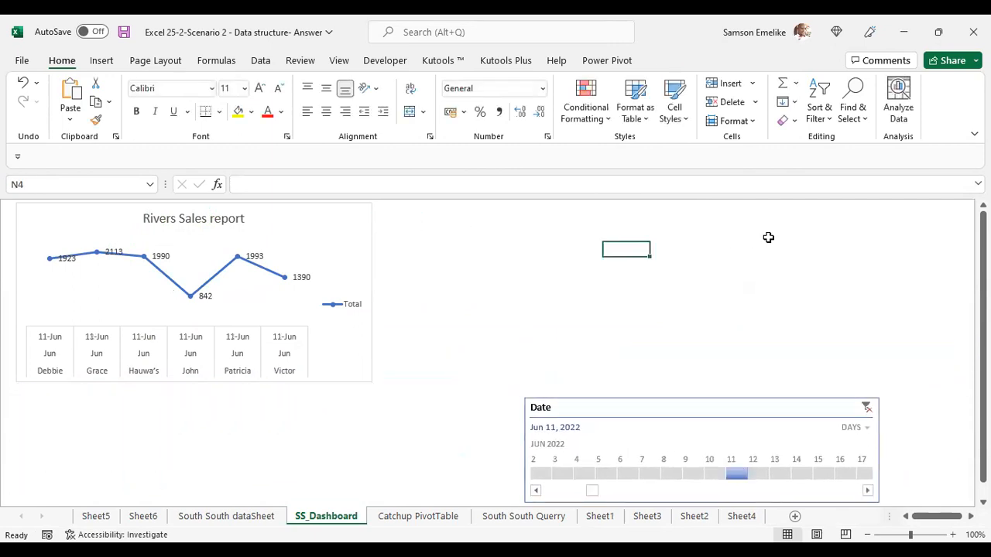
click(789, 237)
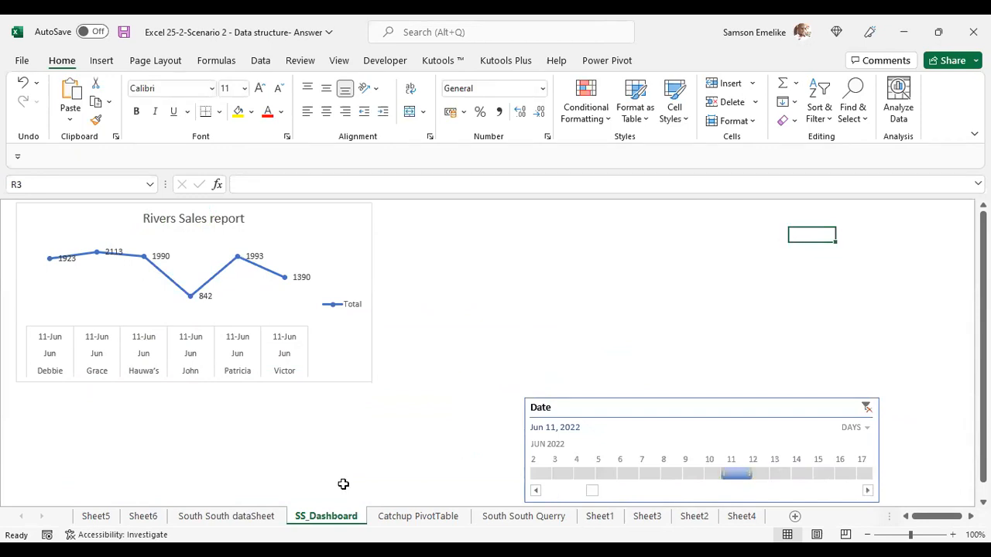
- Copy the whole Rivers pivot table, A1:B22, on South South dataSheet and paste the duplicate at F3
click(249, 517)
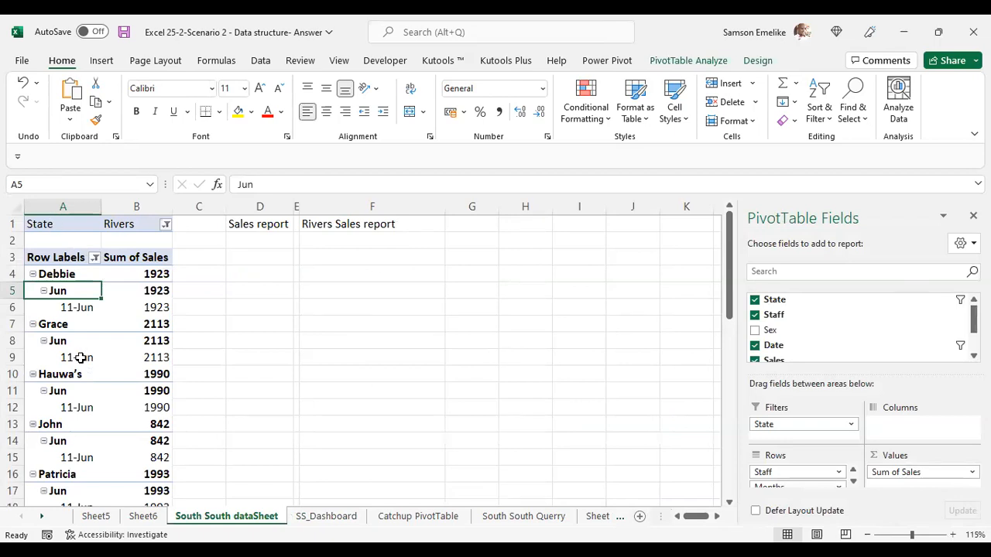
click(45, 408)
scroll(127, 376, down, 5)
scroll(127, 379, up, 5)
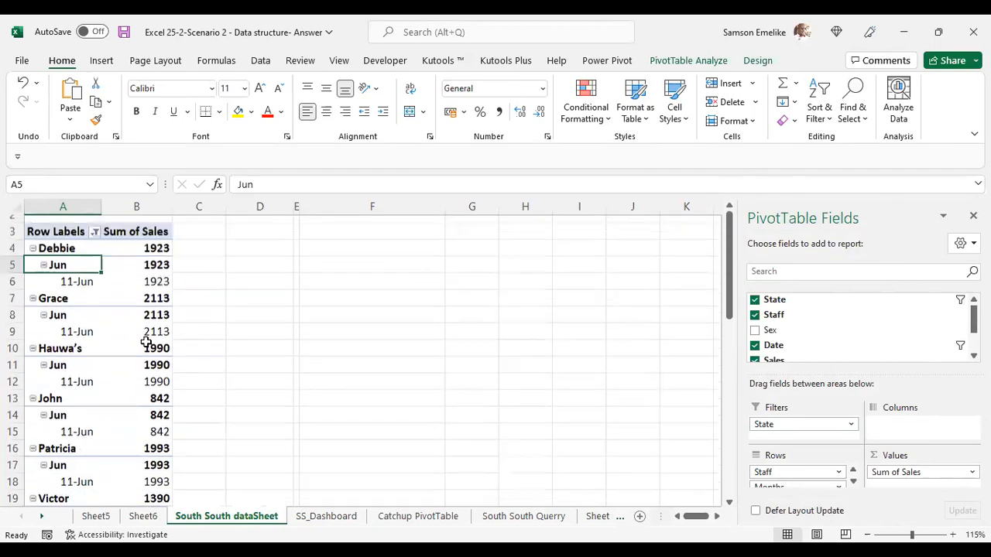
scroll(136, 379, up, 1)
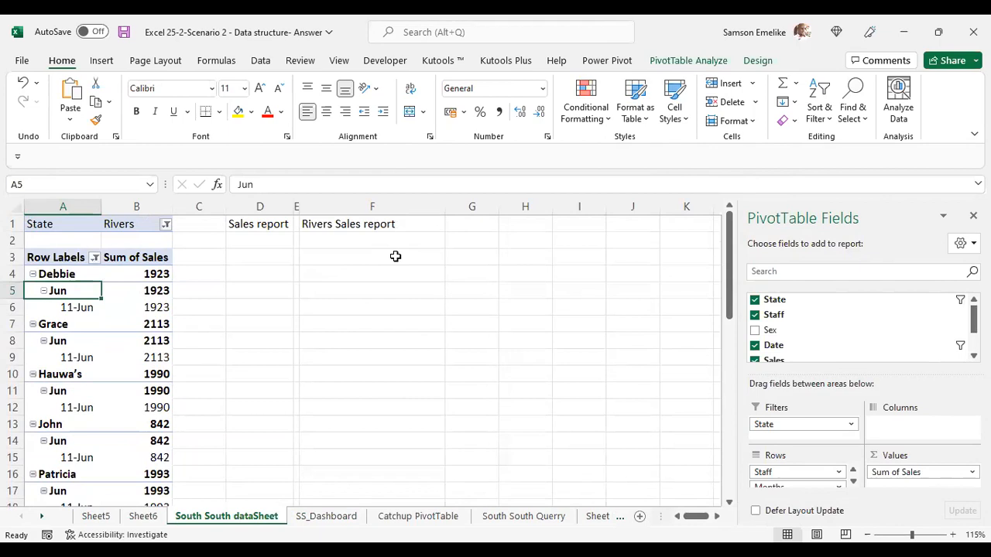
drag(34, 224, 85, 496)
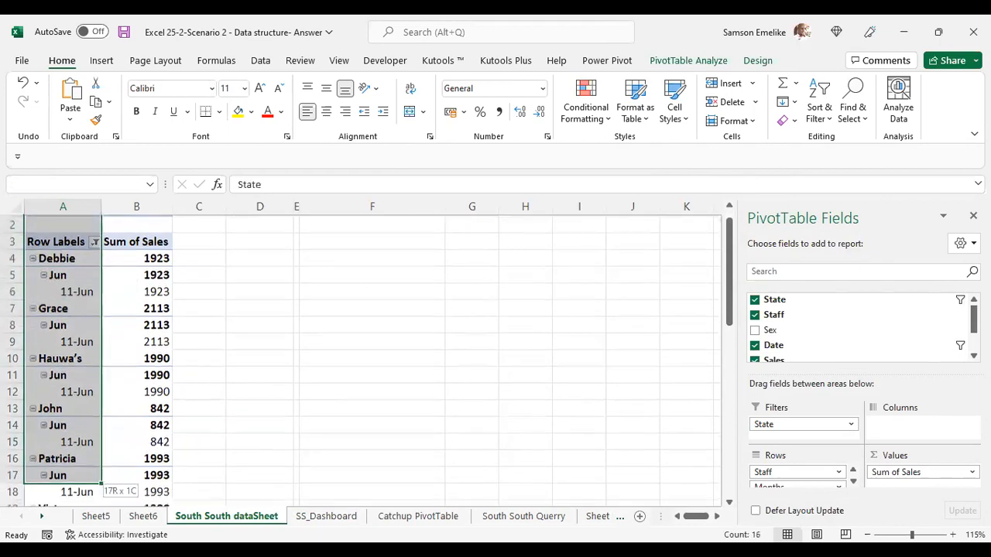
drag(130, 305, 150, 303)
key(ctrl+c)
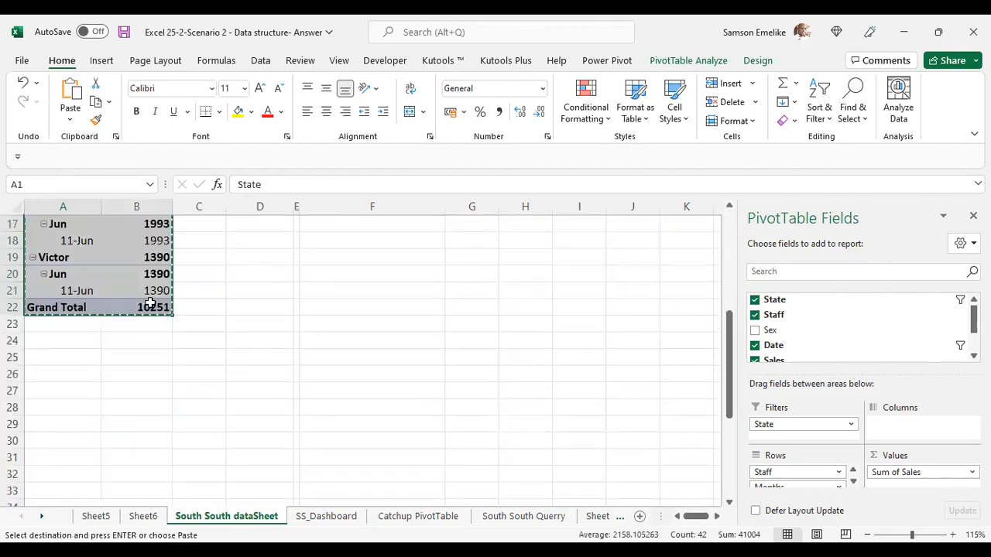
scroll(254, 306, up, 6)
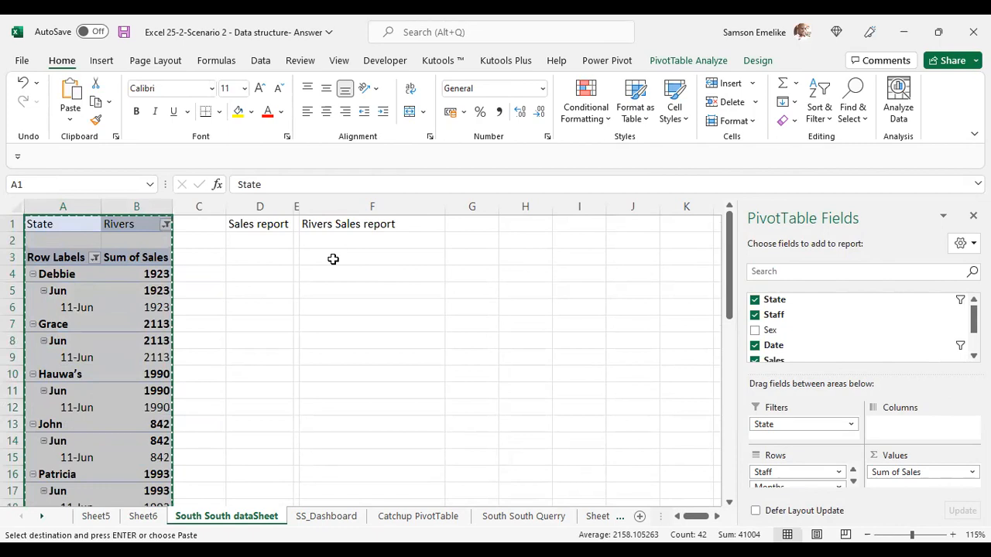
click(333, 260)
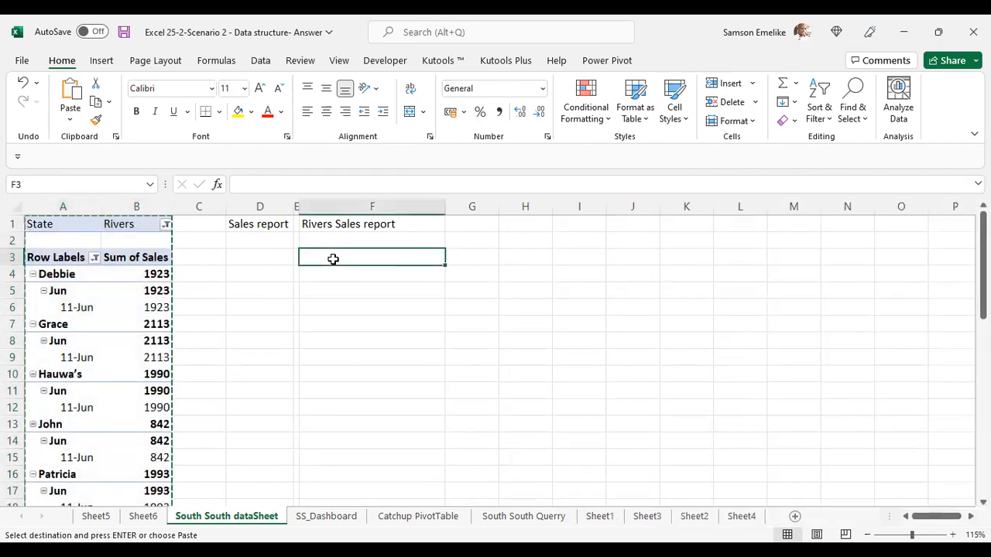
key(ctrl+v)
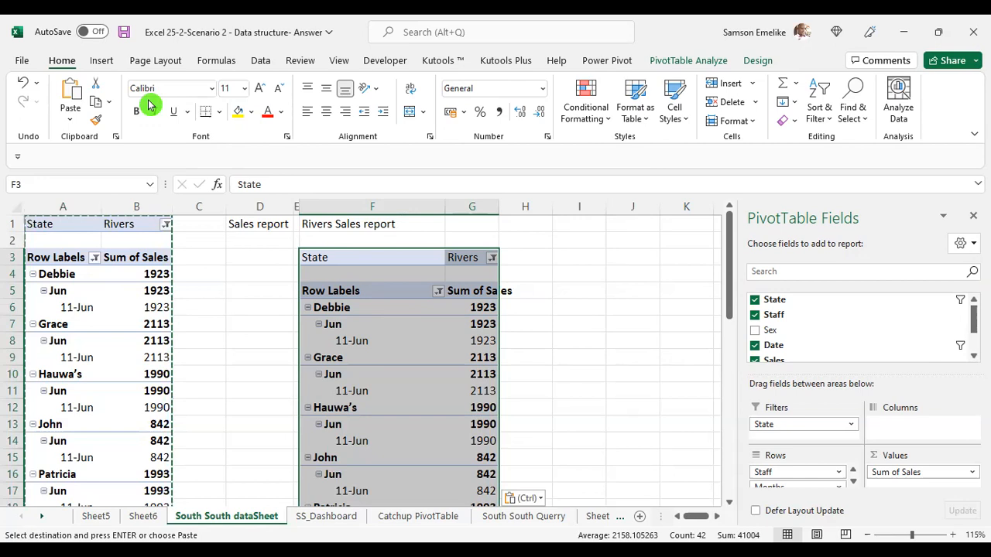
- Insert a Clustered Column PivotChart from the duplicated pivot table and move it to SS_Dashboard beside the Rivers Sales report chart
click(102, 61)
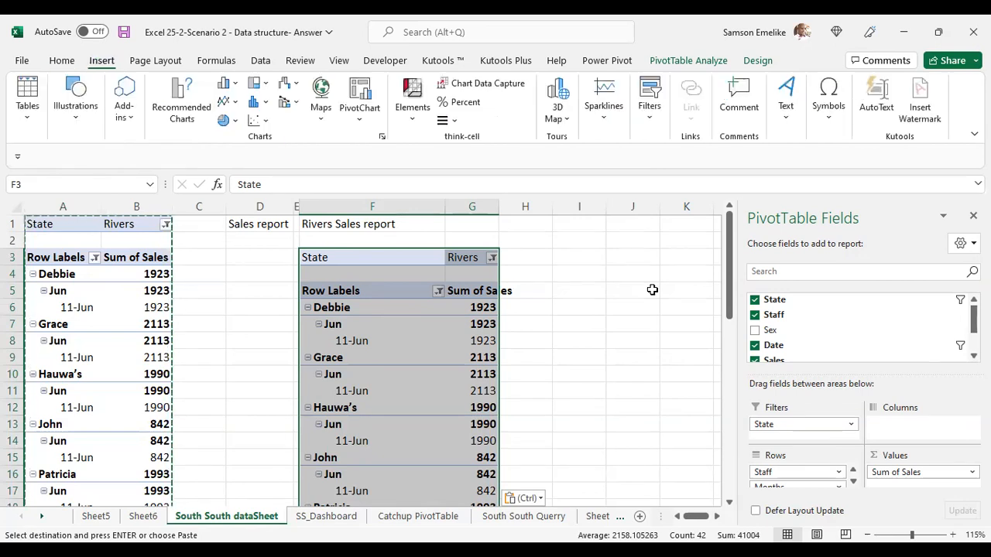
click(361, 96)
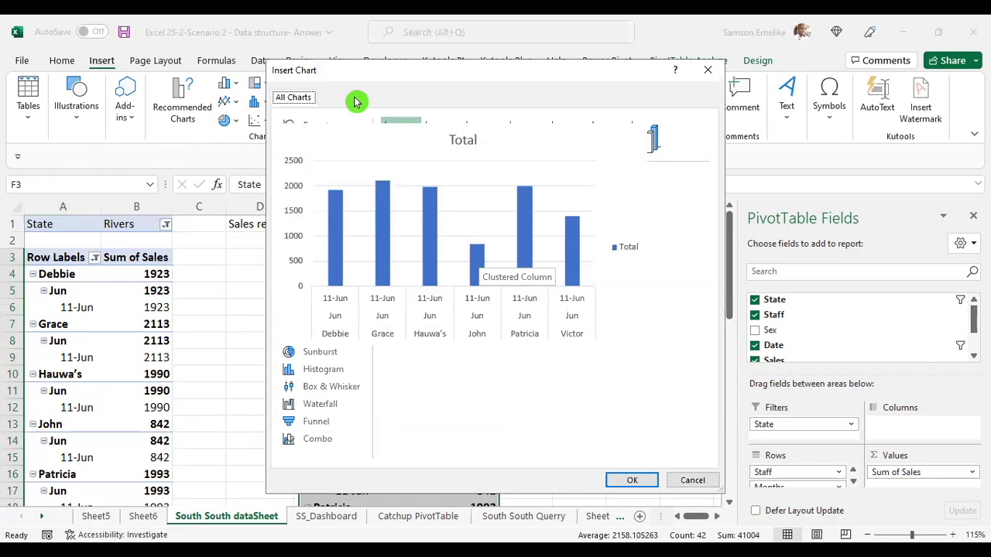
key(Return)
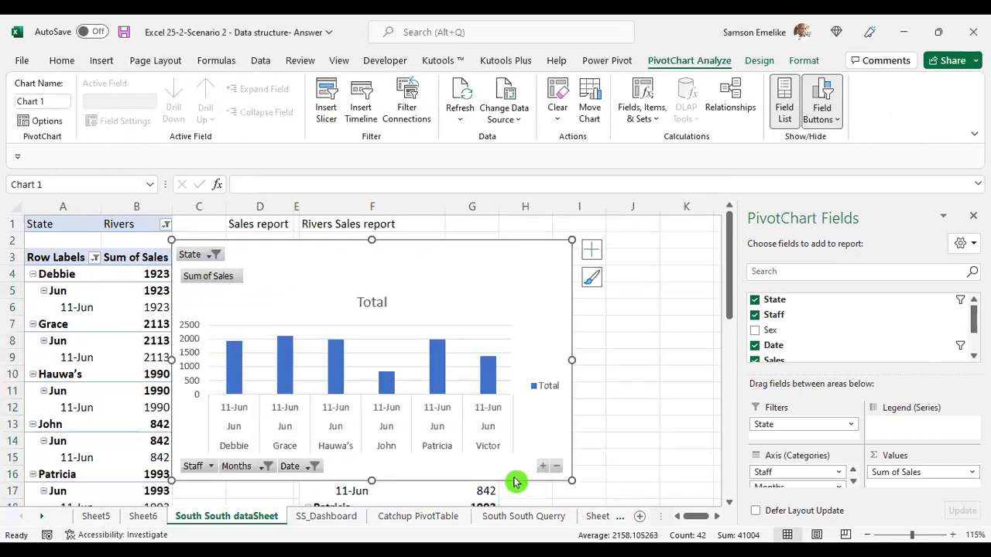
key(ctrl+z)
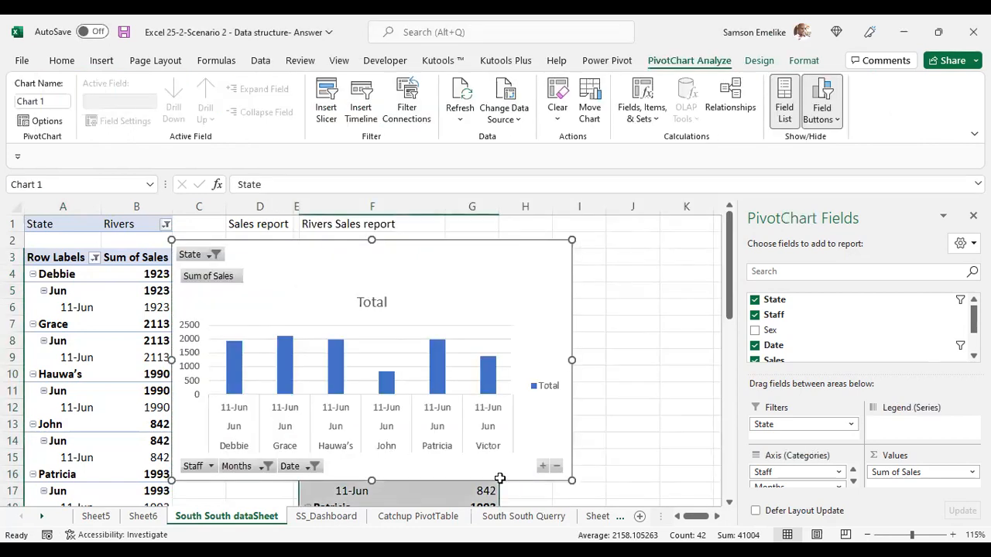
click(326, 516)
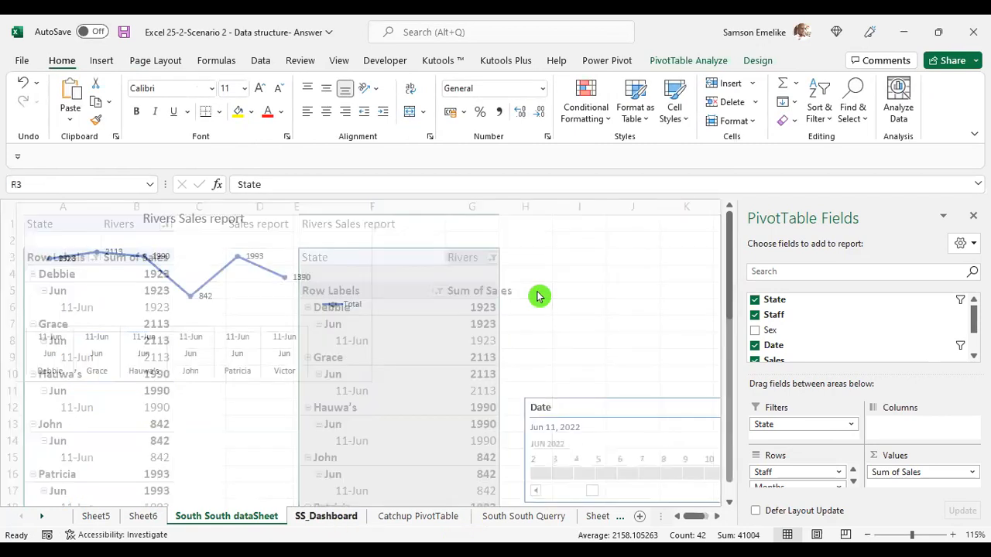
click(518, 276)
key(ctrl+v)
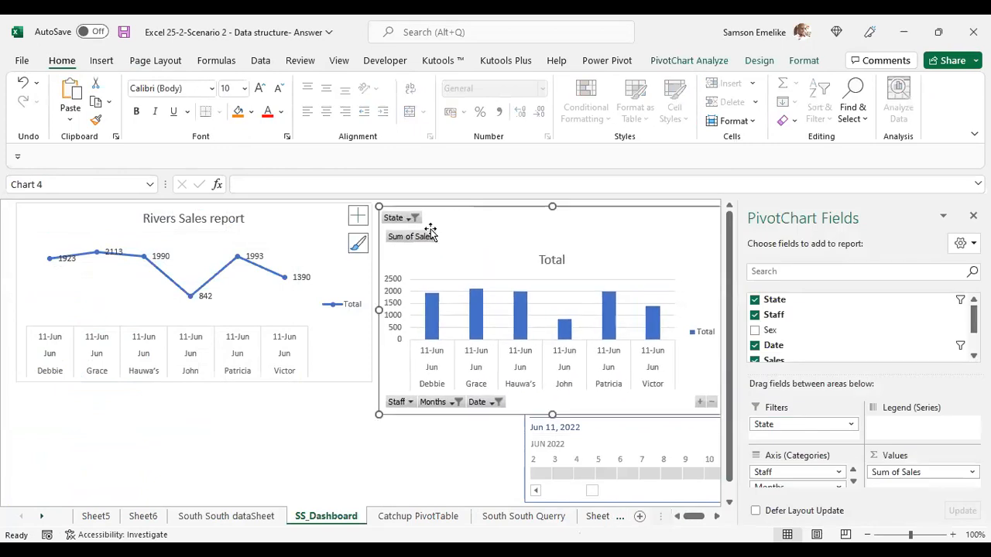
- Hide all field buttons on the new Total chart and change its chart type to Line with Markers
right_click(394, 222)
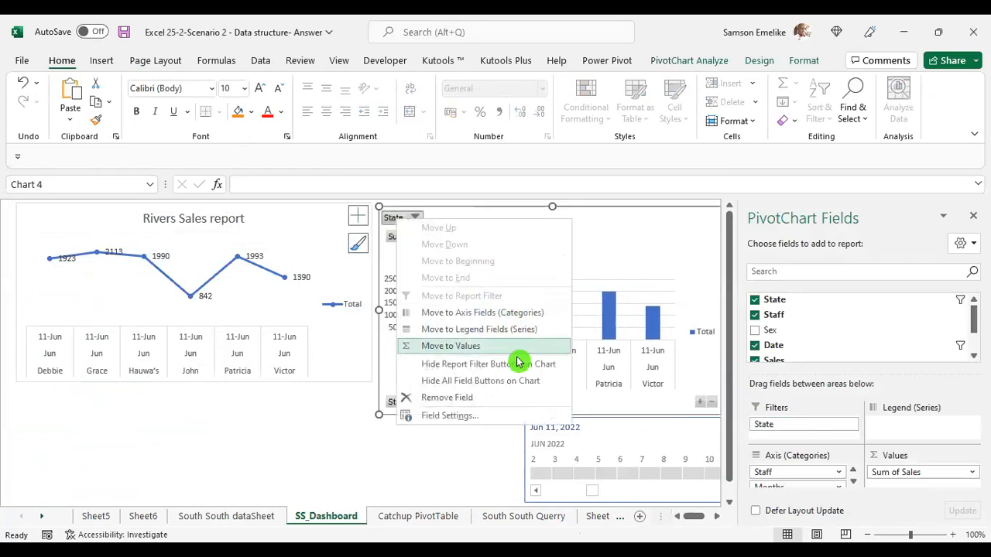
click(486, 381)
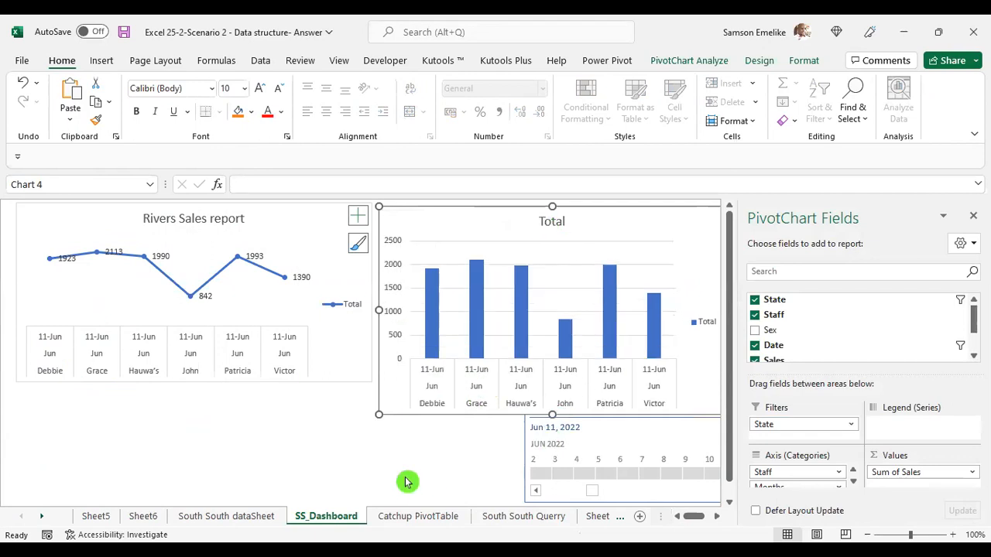
right_click(610, 308)
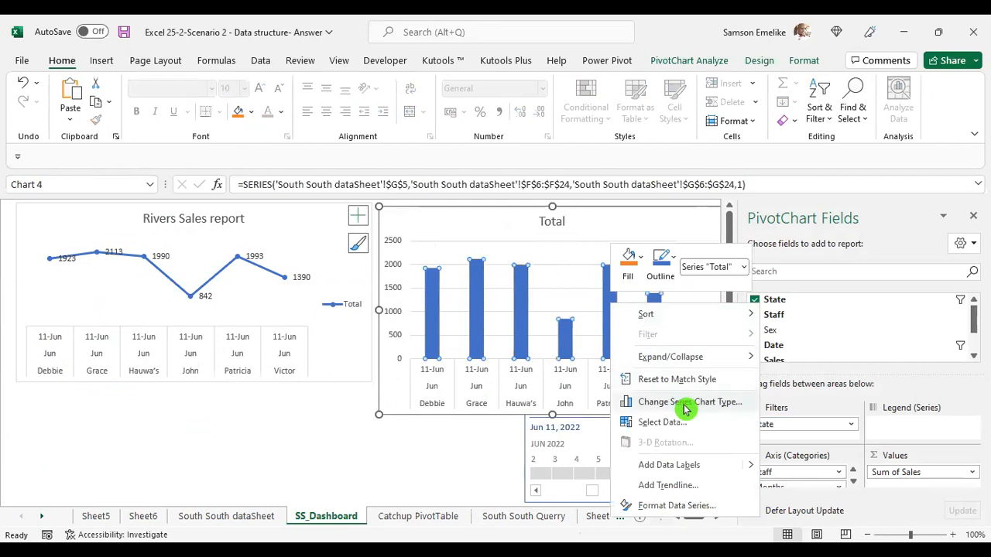
click(685, 407)
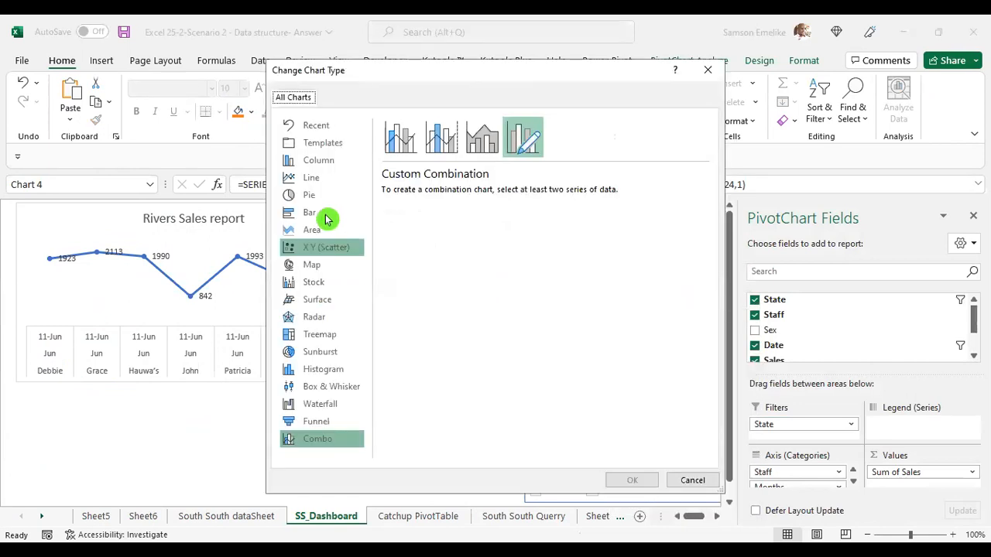
click(314, 183)
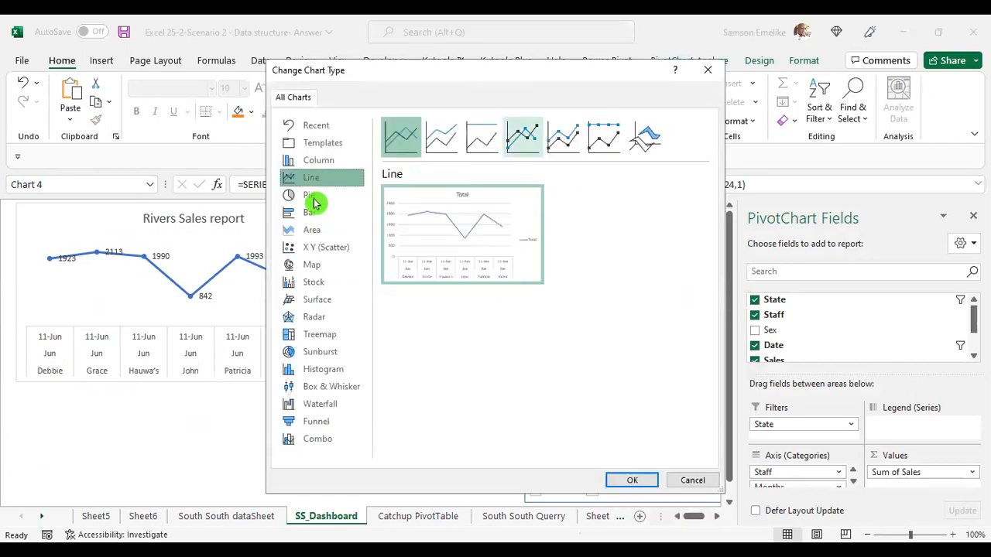
click(523, 137)
key(Return)
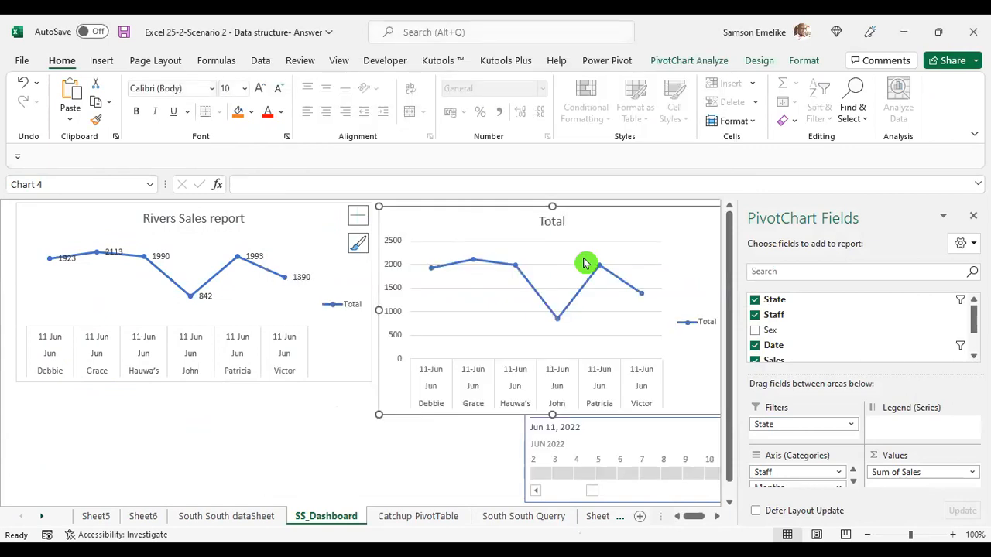
- Narrow the Date timeline to about half its width and move it to the empty area below the Rivers Sales report chart
drag(461, 212, 255, 286)
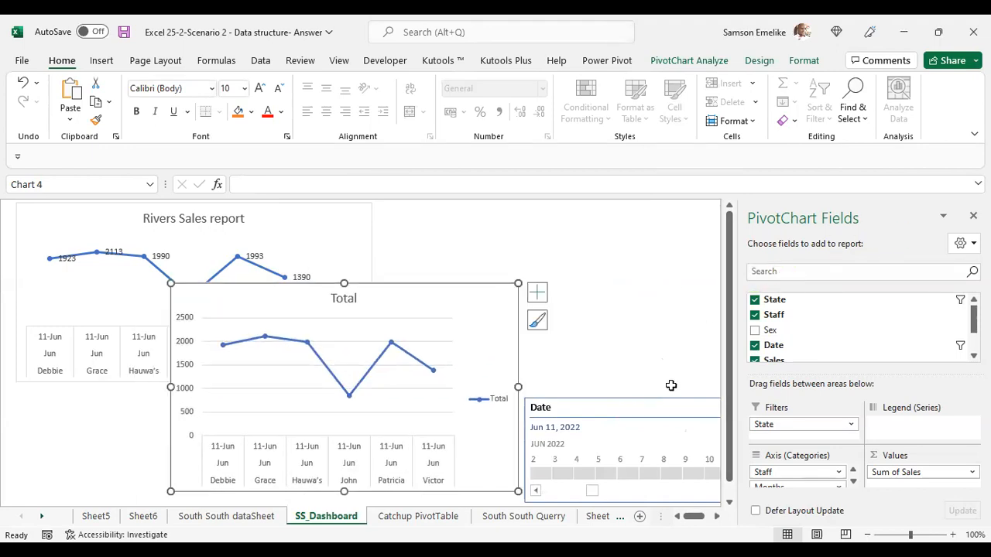
ctrl+scroll(671, 386, down, 2)
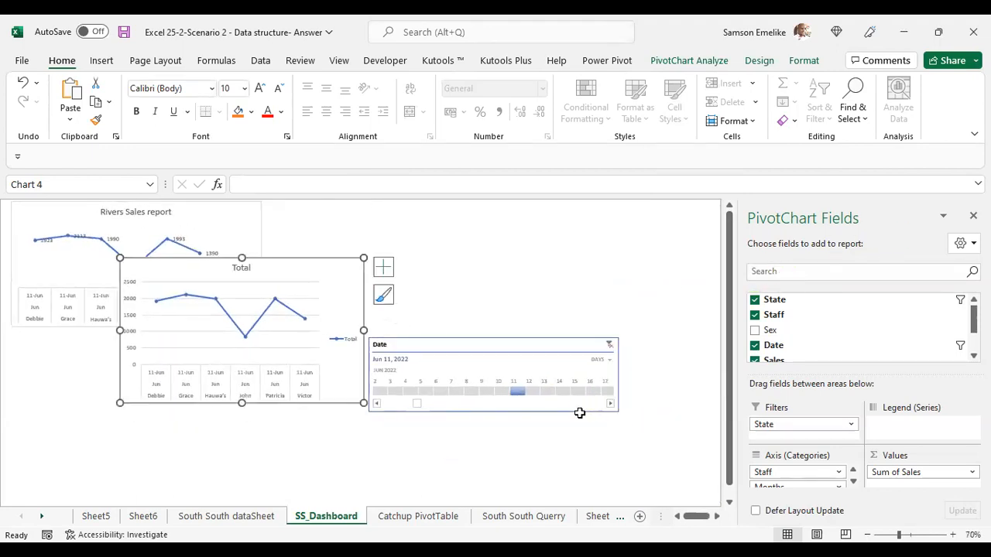
click(372, 387)
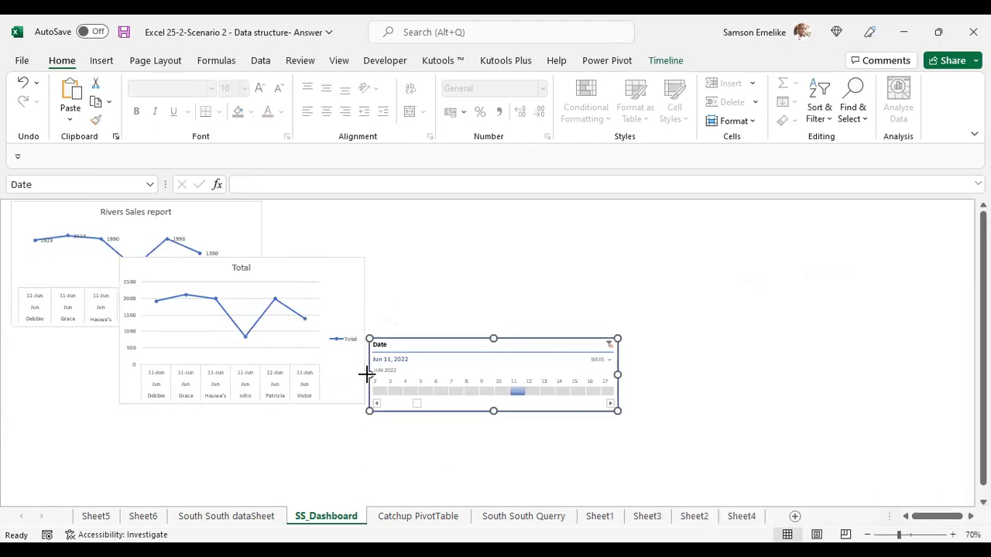
drag(503, 375, 504, 376)
drag(508, 340, 32, 419)
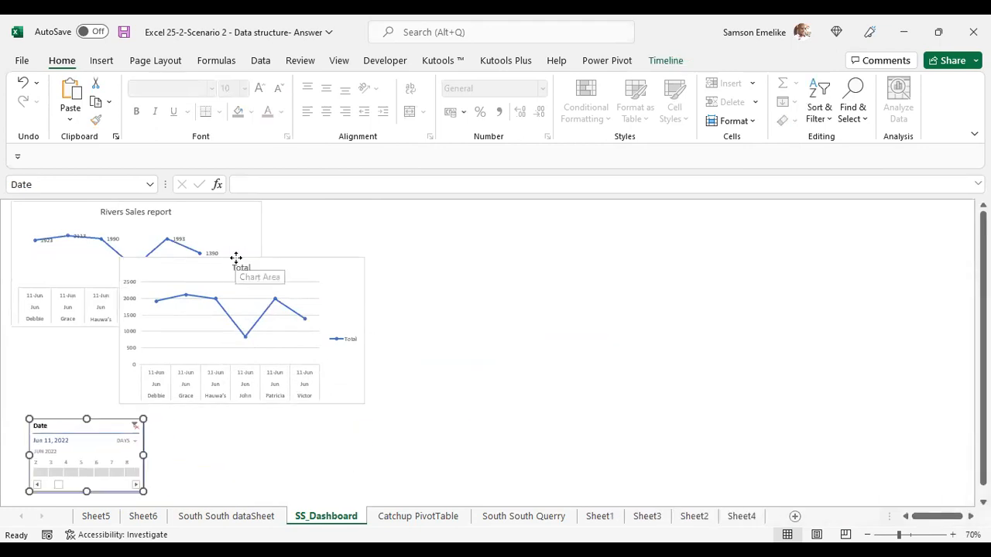
- Place the Total chart beside the Rivers Sales report chart without overlap, and move the Date timeline directly below the Total chart
drag(237, 261, 401, 214)
scroll(629, 349, up, 1)
scroll(592, 360, up, 2)
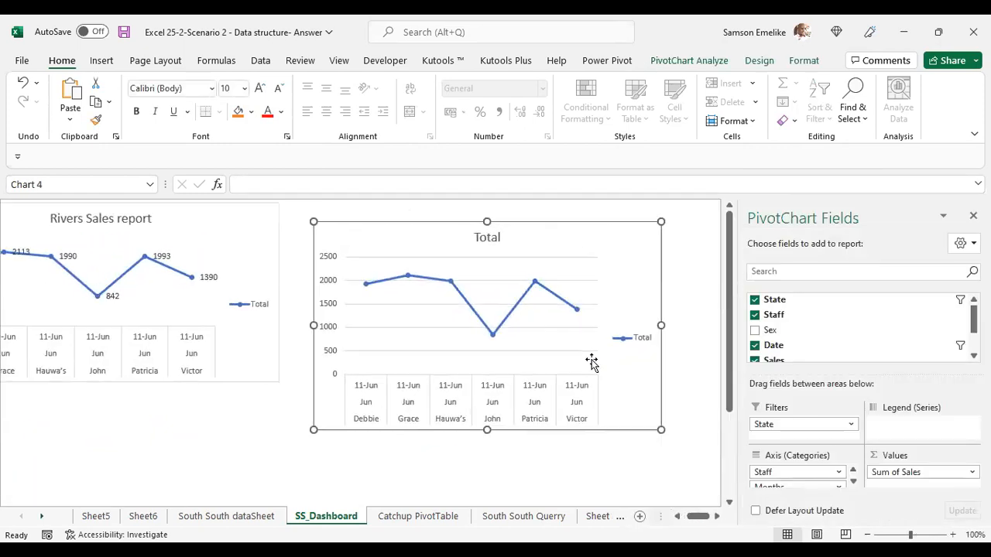
click(677, 234)
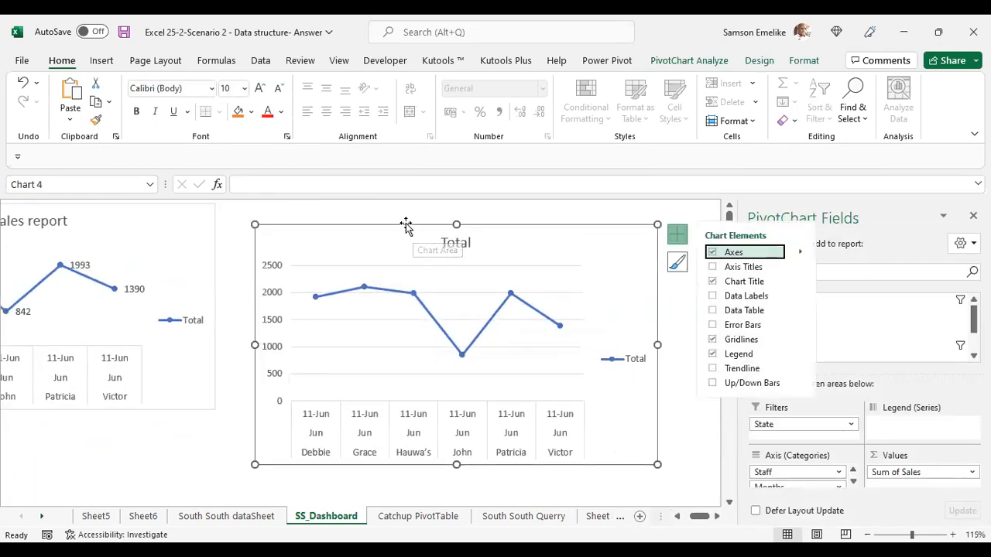
scroll(406, 223, down, 4)
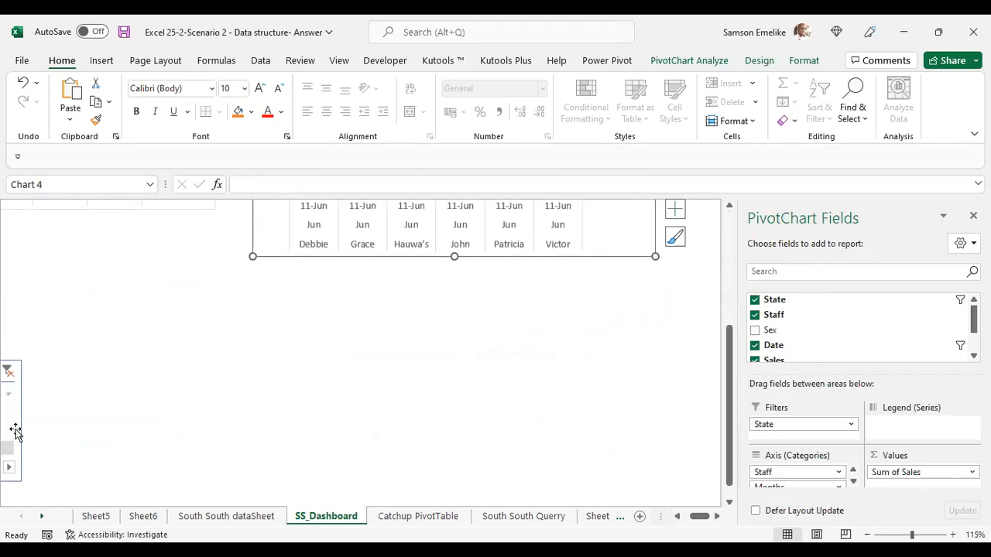
drag(15, 433, 450, 348)
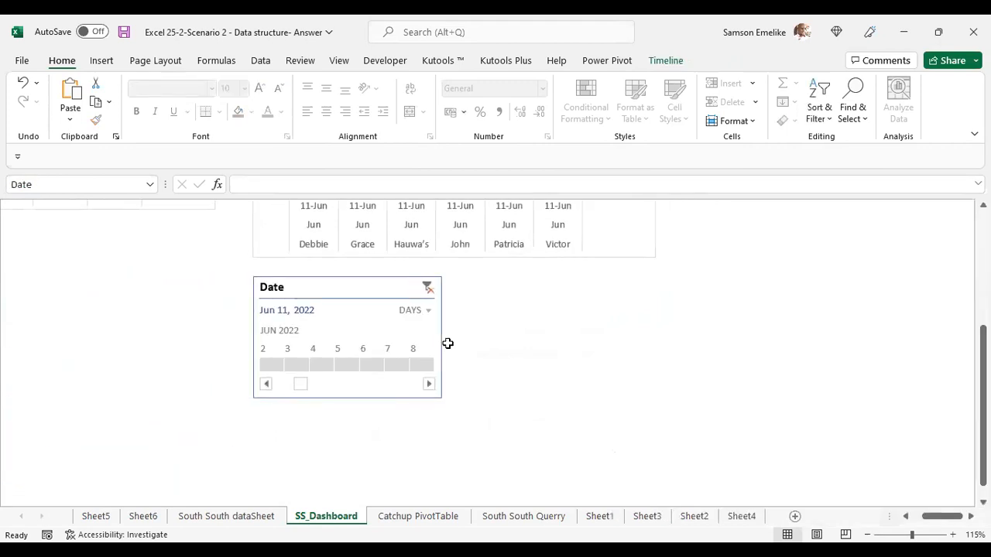
- Try June 5 and June 6, 2022 on the Date timeline, and set its filter to June 7, 2022
click(343, 367)
scroll(465, 370, up, 3)
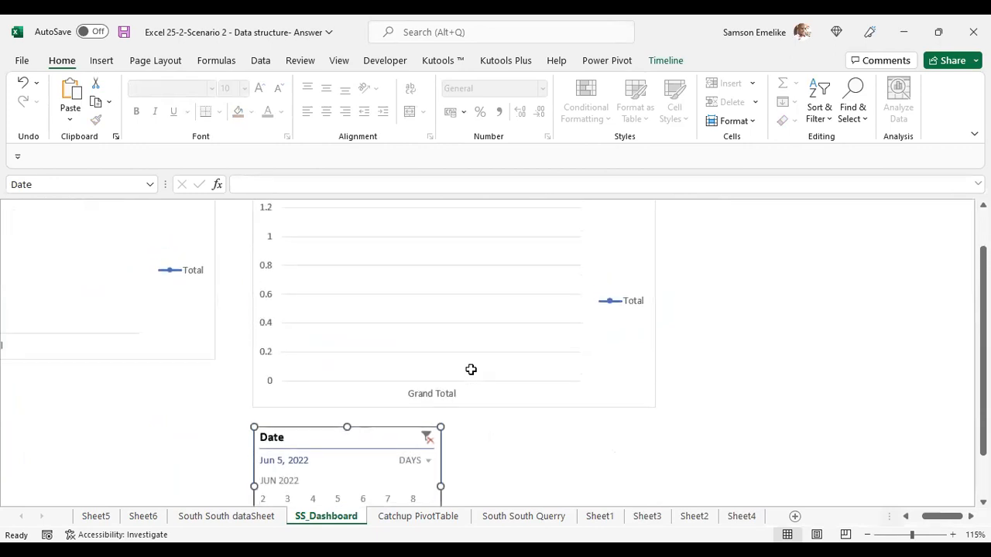
scroll(471, 369, down, 3)
click(376, 416)
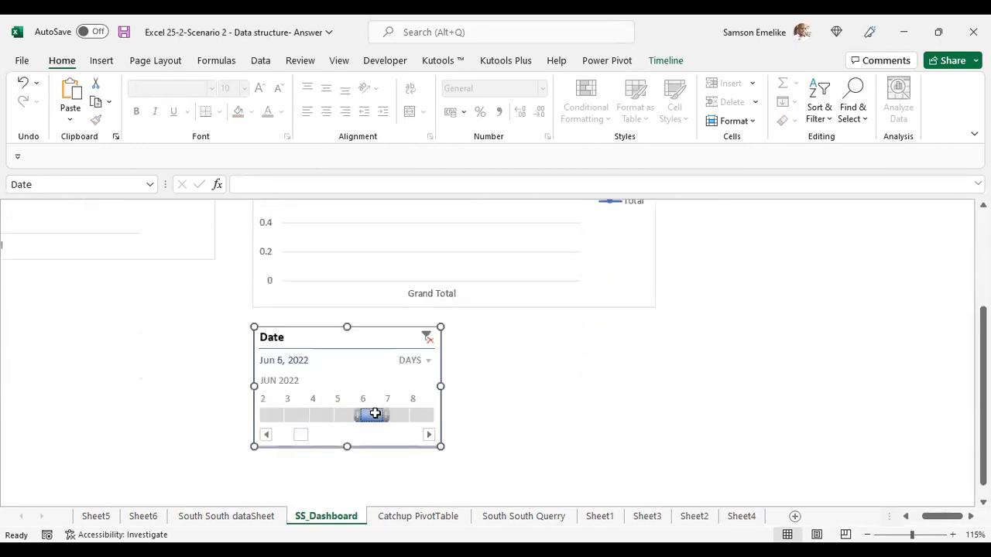
scroll(477, 407, up, 4)
scroll(531, 405, down, 2)
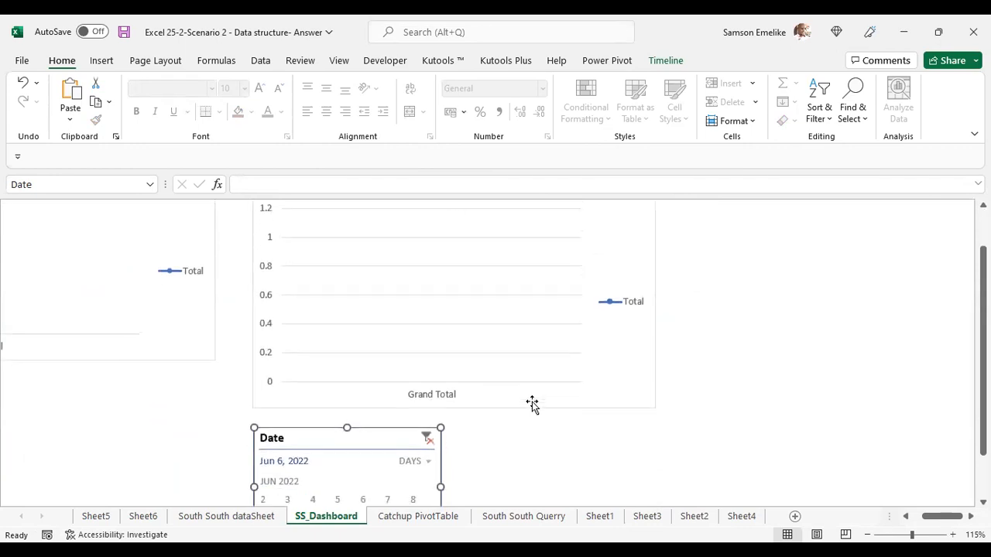
scroll(452, 480, down, 3)
click(397, 416)
scroll(382, 411, down, 2)
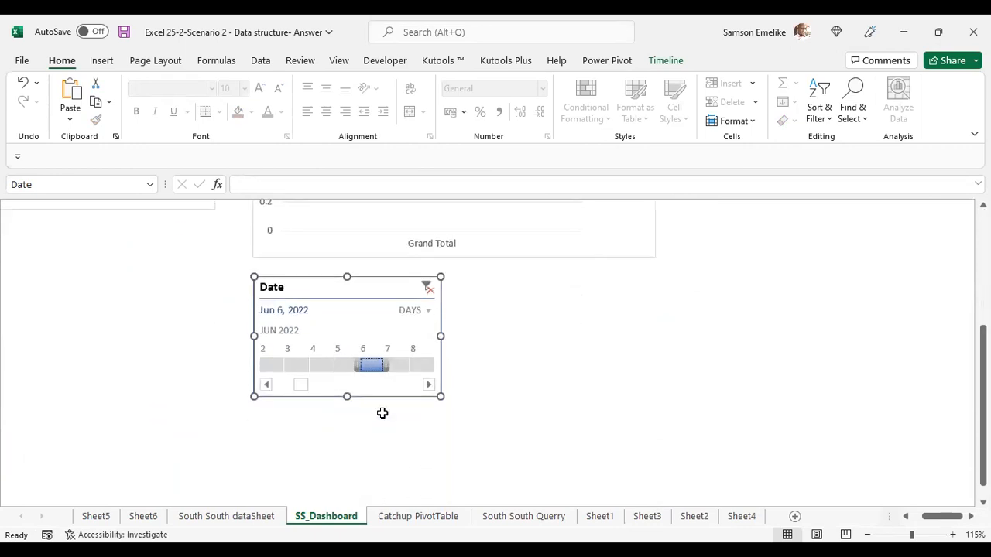
scroll(532, 359, up, 1)
scroll(534, 364, up, 3)
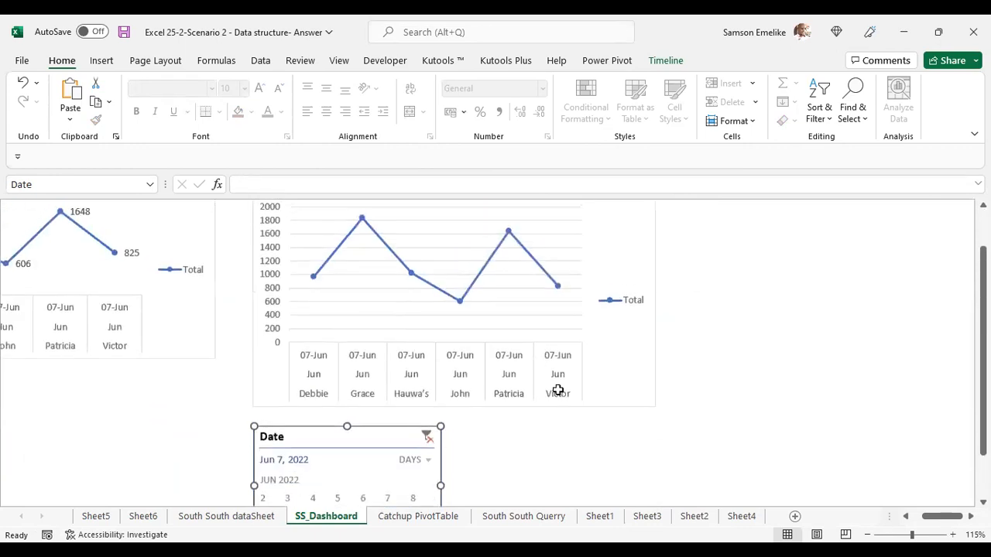
scroll(758, 498, left, 3)
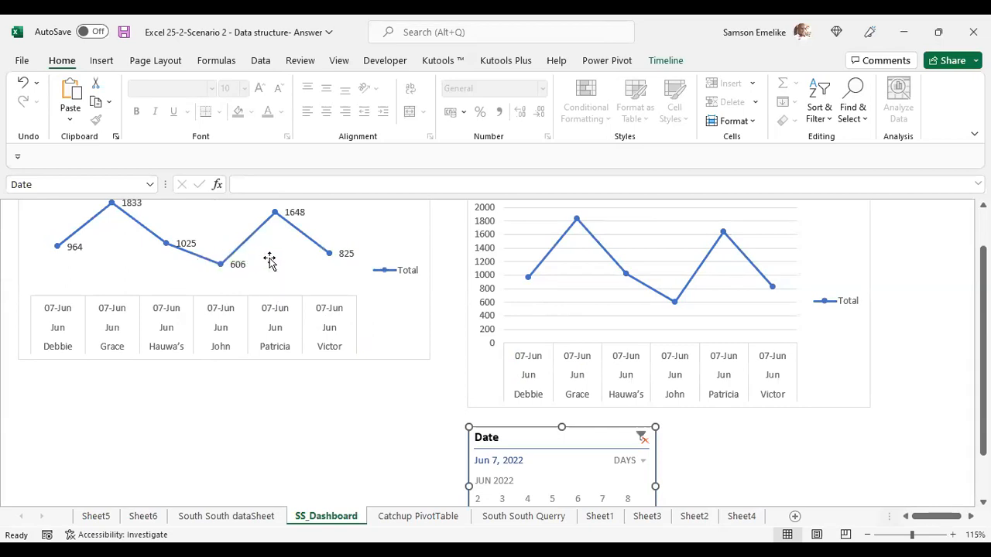
click(766, 404)
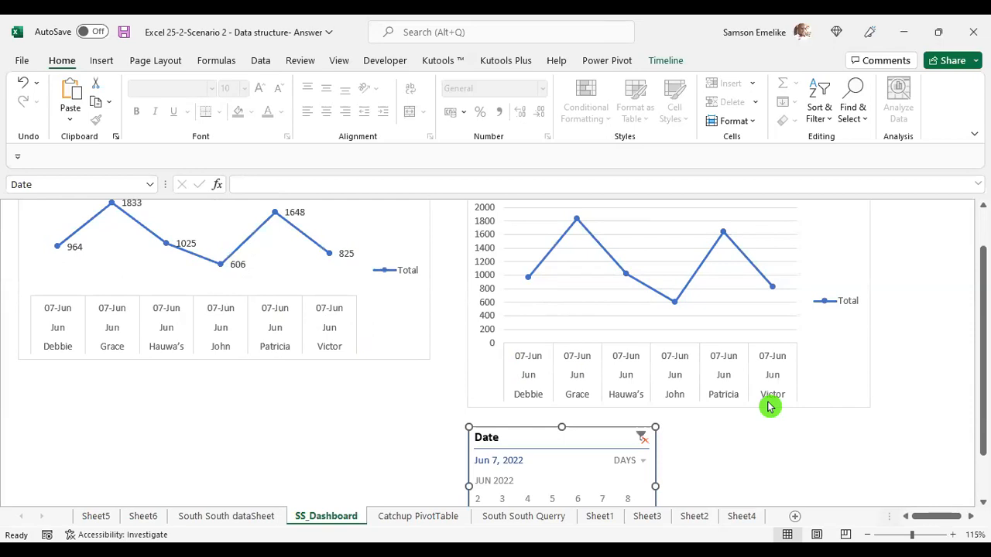
- Reduce the Total chart's height to match the Rivers Sales report chart and move it directly beside that chart
click(763, 404)
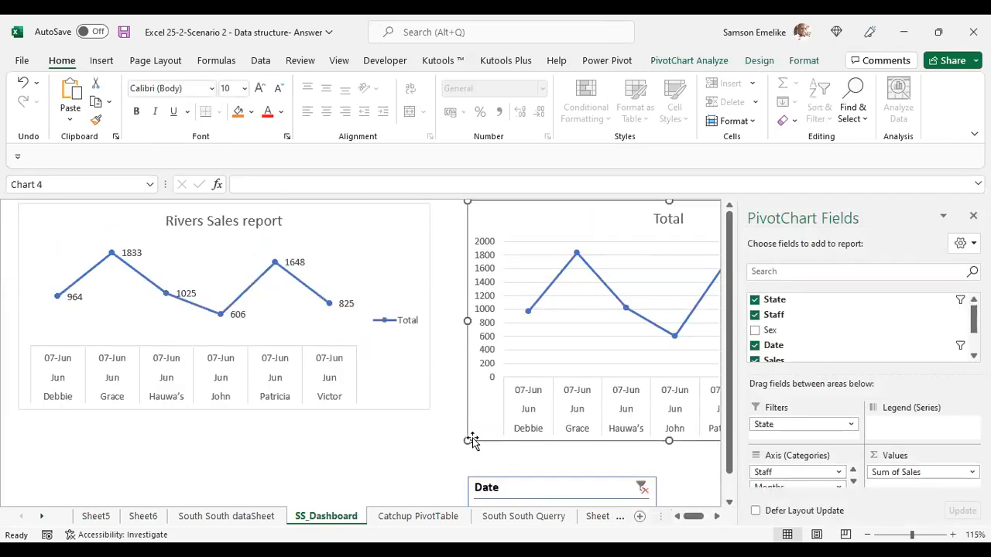
drag(472, 440, 476, 409)
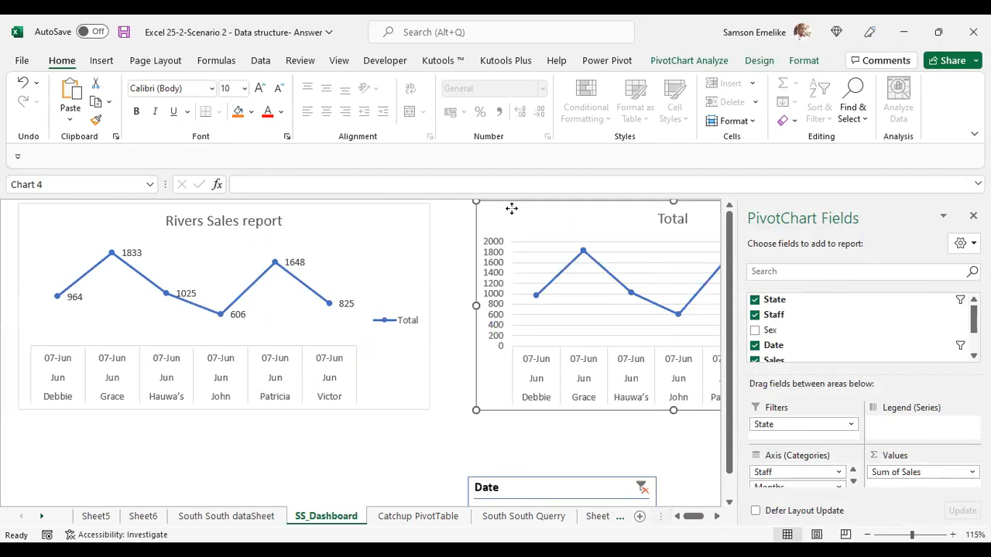
drag(512, 208, 470, 212)
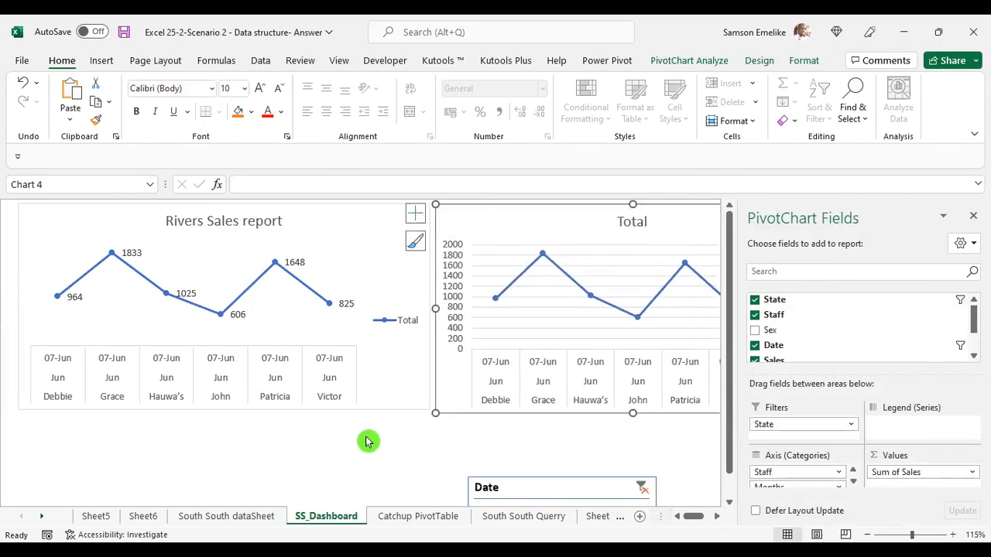
- Shrink the Rivers Sales report chart to about 60% of its width, move the Total chart against it, and make the Total chart slightly smaller
drag(428, 410, 274, 395)
drag(517, 409, 359, 405)
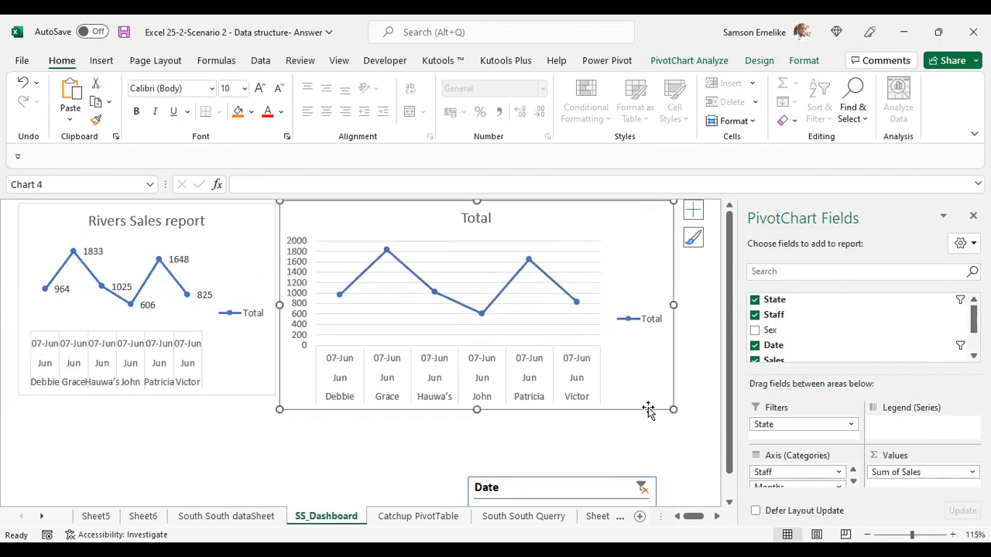
drag(673, 408, 633, 398)
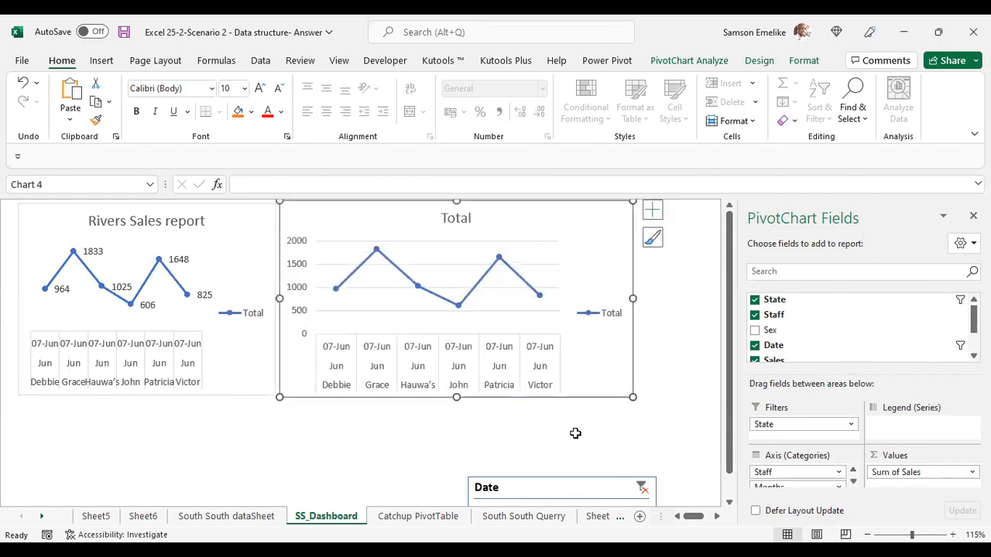
key(Escape)
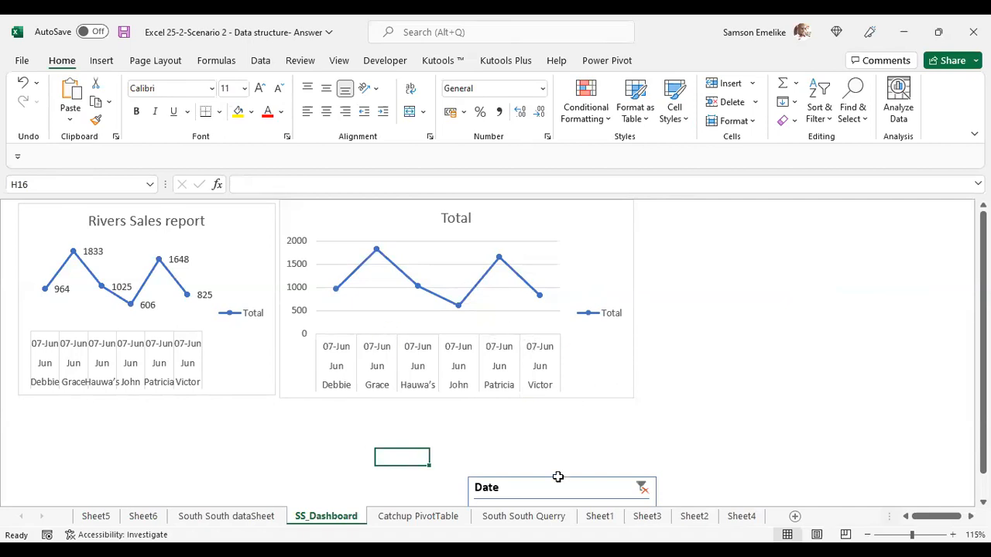
- Move the Date timeline up to just below the two charts, straddling the gap between them without covering either chart
drag(559, 480, 294, 394)
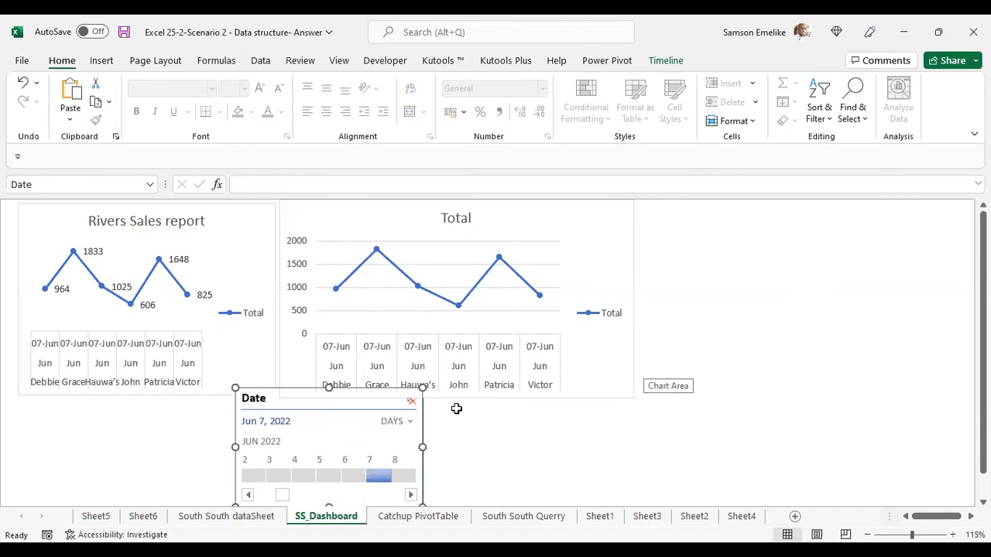
mouse_move(353, 394)
mouse_down()
mouse_move(193, 424)
mouse_move(356, 394)
mouse_up()
click(403, 462)
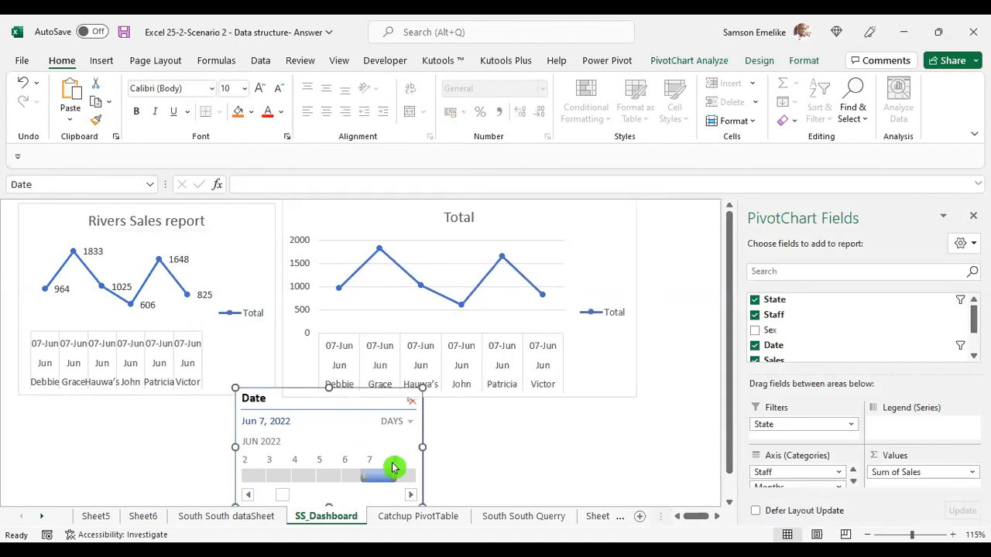
drag(325, 408, 302, 423)
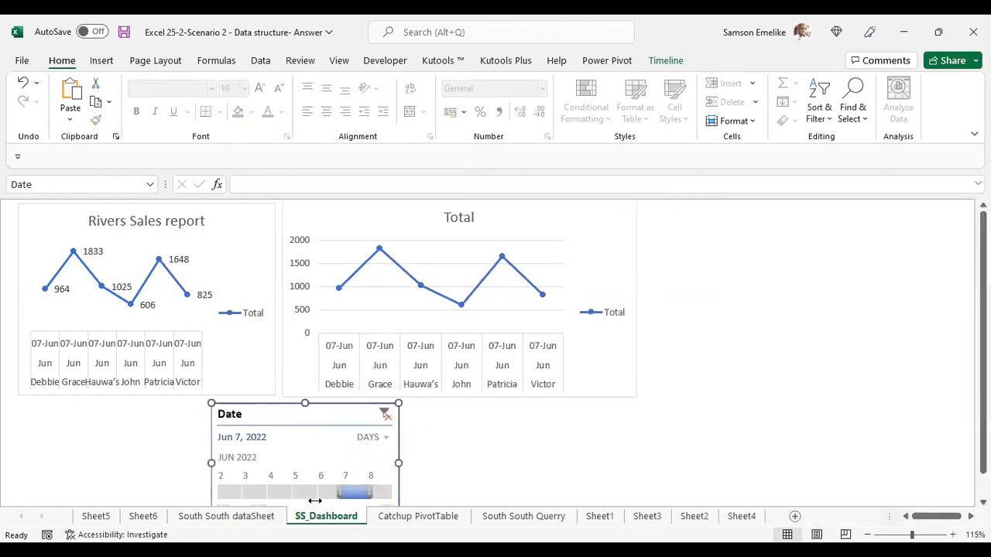
- Change the Total chart's object name to Bayelsa_Sales
click(633, 218)
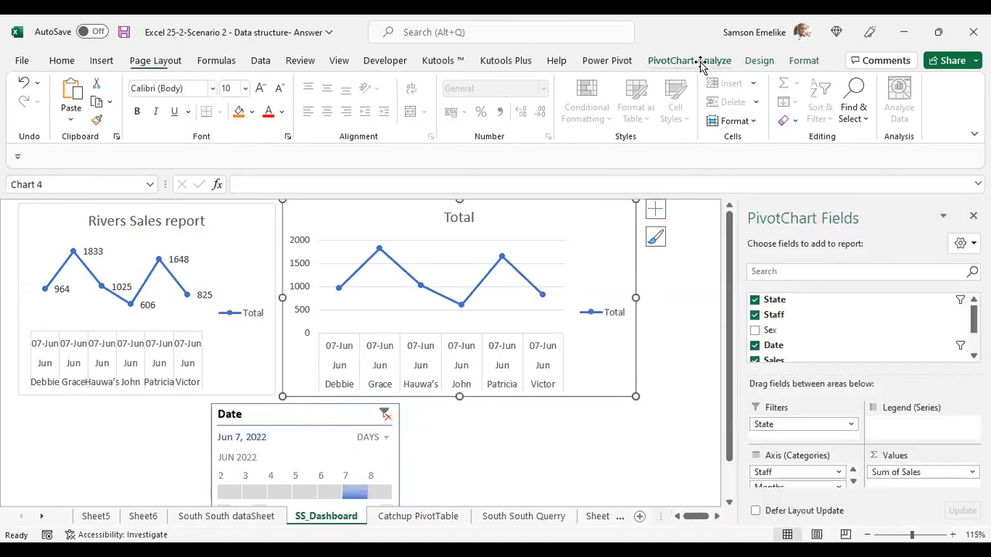
click(689, 61)
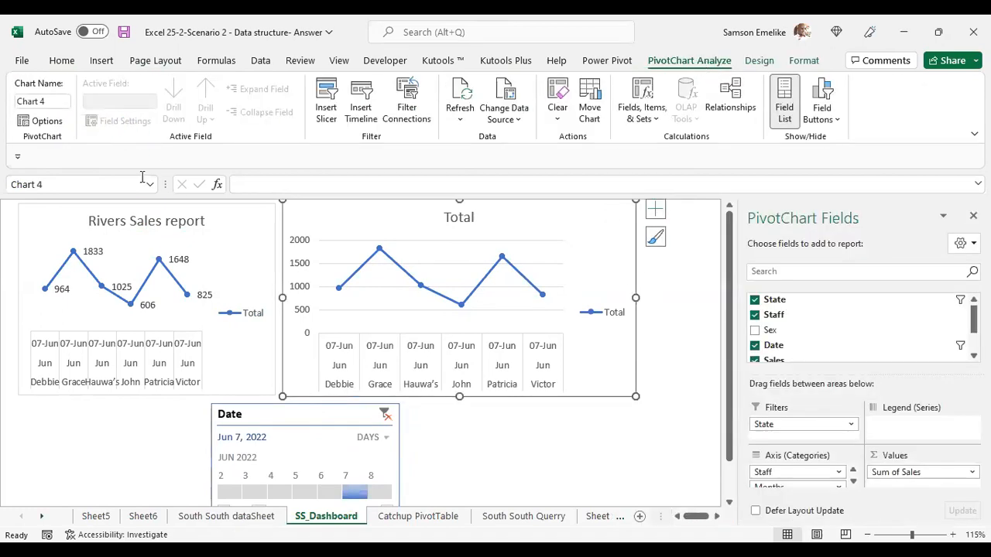
click(57, 99)
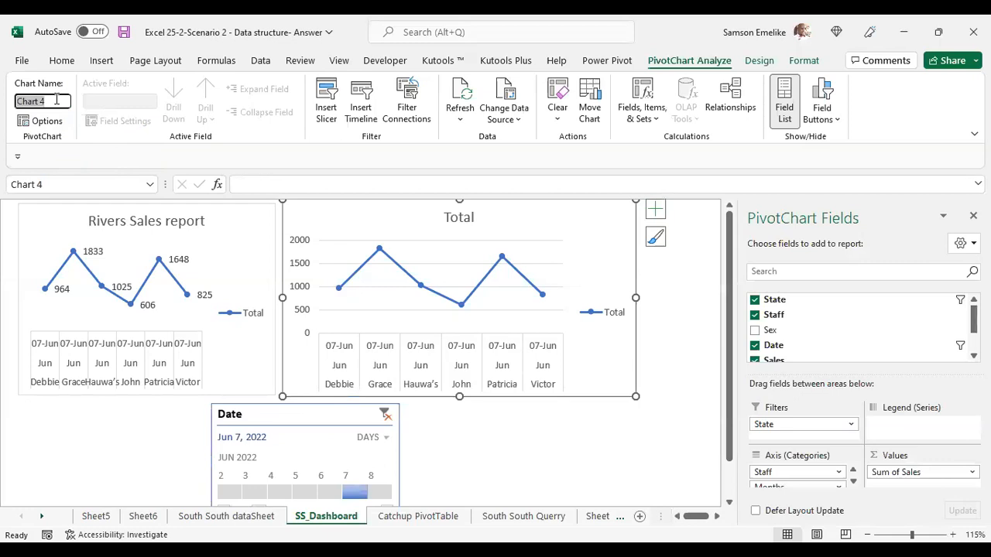
text(Bayelsa_Sales)
key(Return)
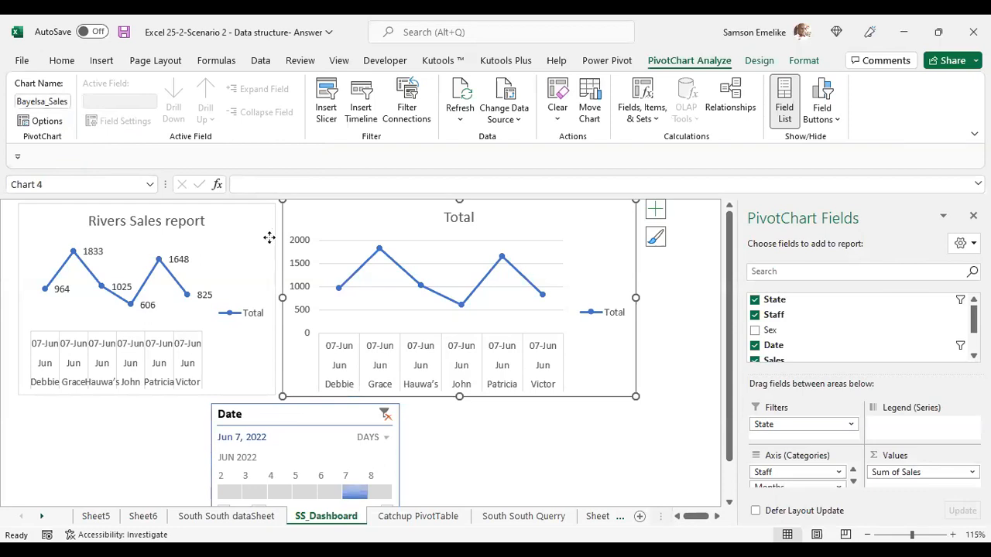
- Change the Rivers Sales report chart's object name to Rivers_Sales
click(187, 201)
click(52, 110)
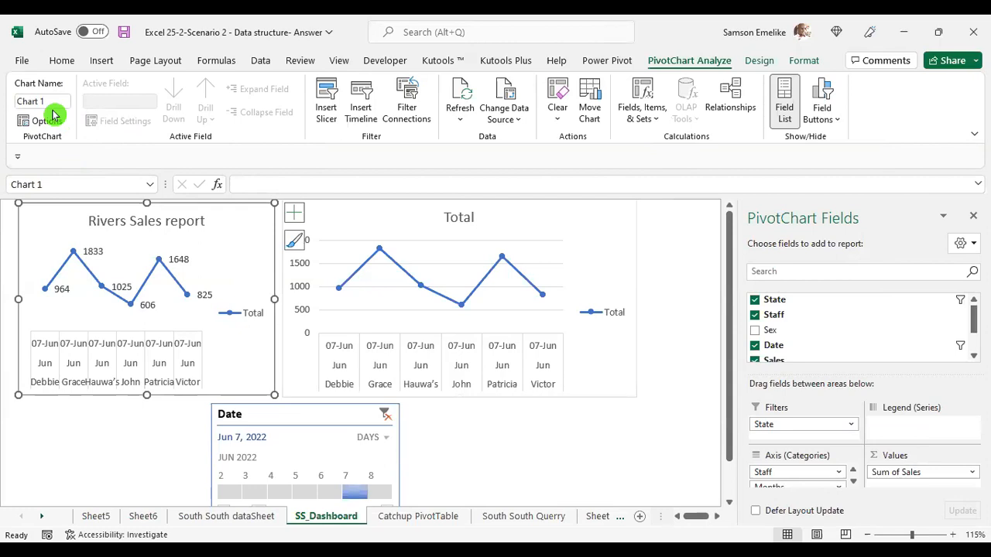
click(55, 102)
text(Ri)
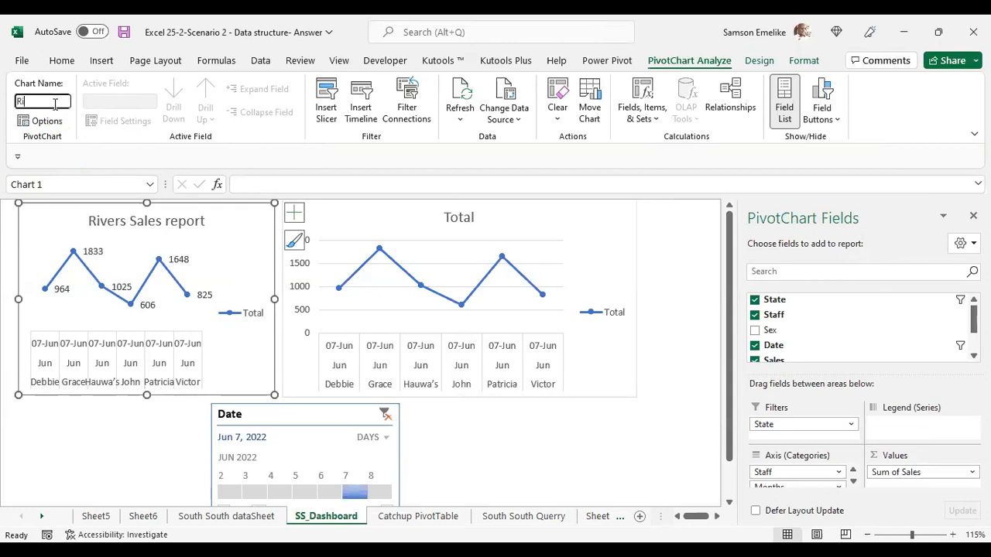
text(vers_Sales)
key(Return)
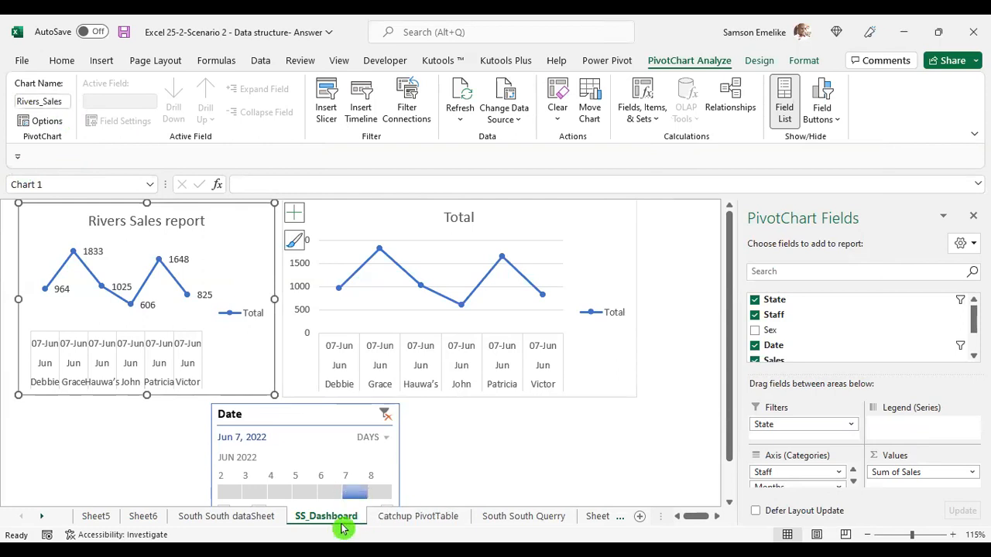
- Copy the pivot table starting at F3 on the South South dataSheet and paste the duplicate at I3
click(260, 517)
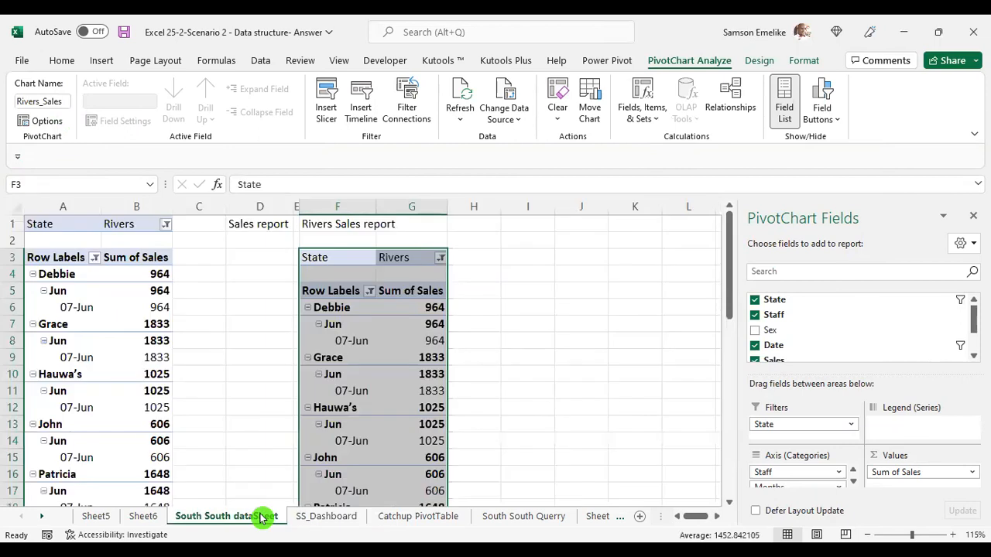
key(ctrl+c)
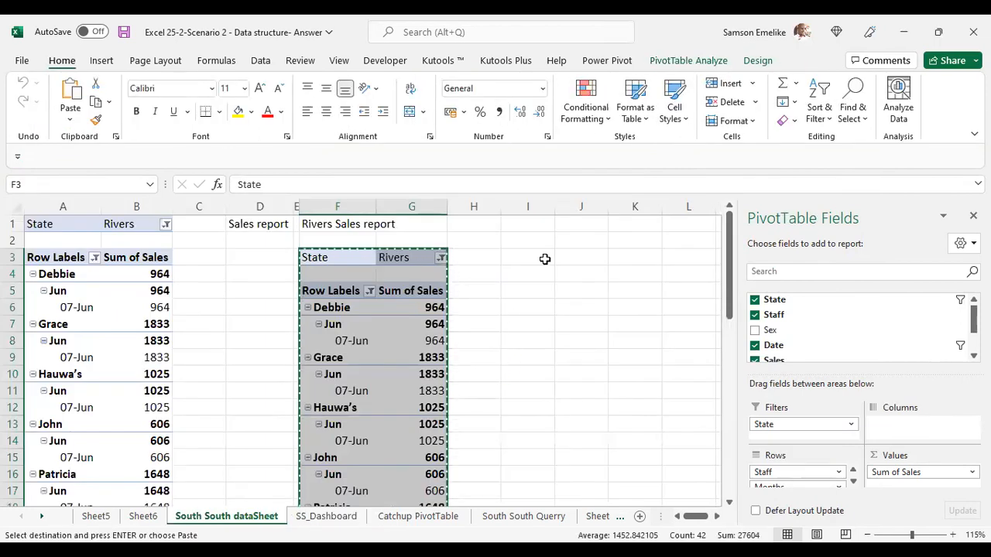
click(545, 259)
key(Return)
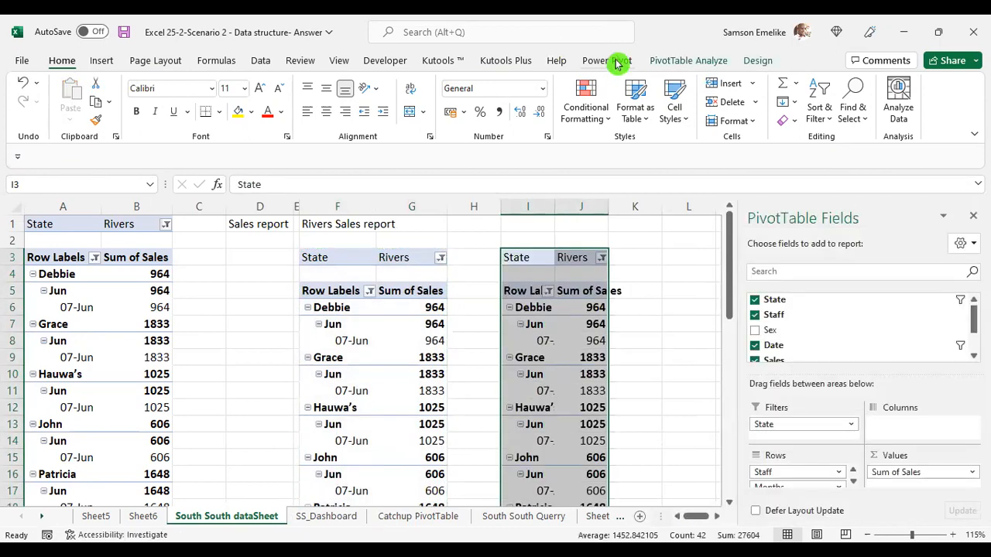
- Insert a Clustered Column PivotChart from the duplicated pivot table at I3, and remove it from the data sheet
click(611, 61)
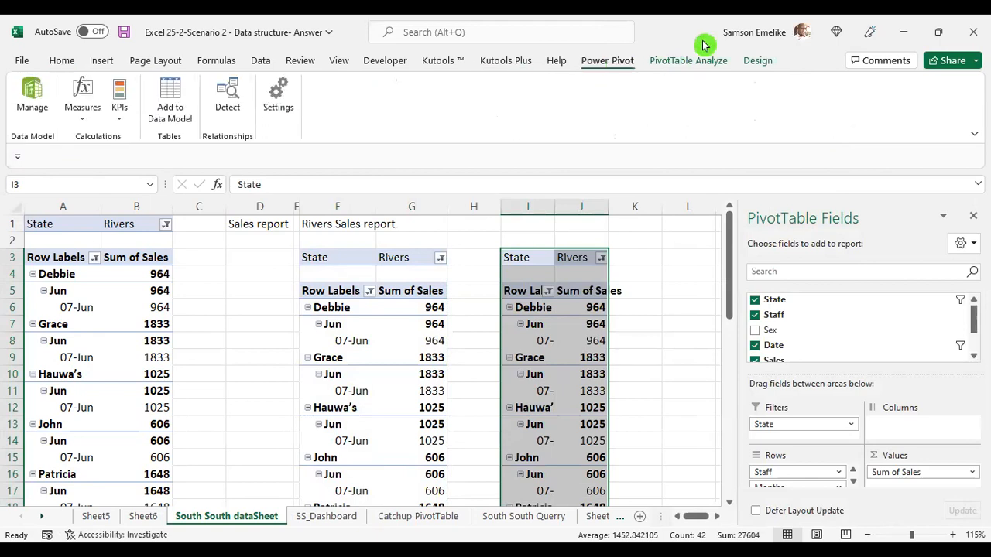
click(101, 60)
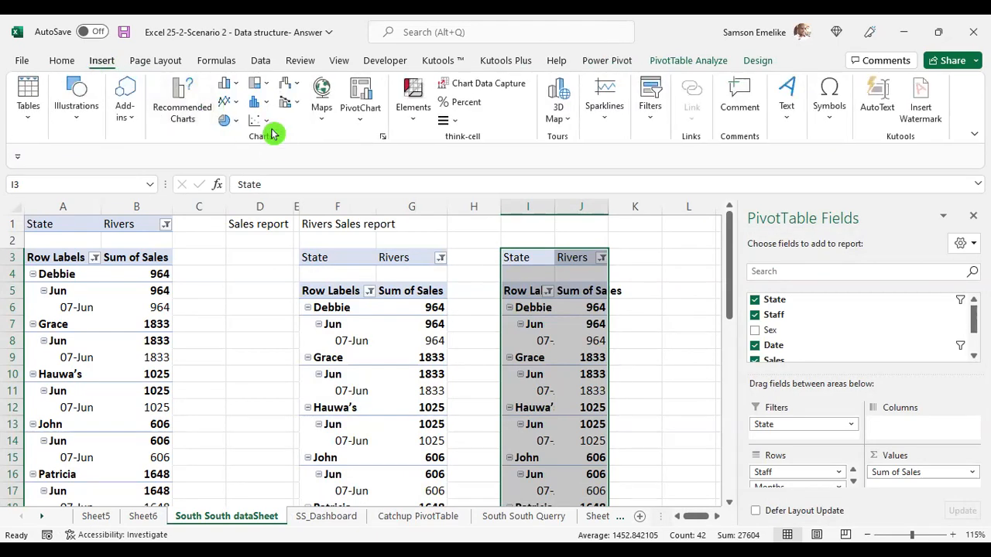
click(365, 113)
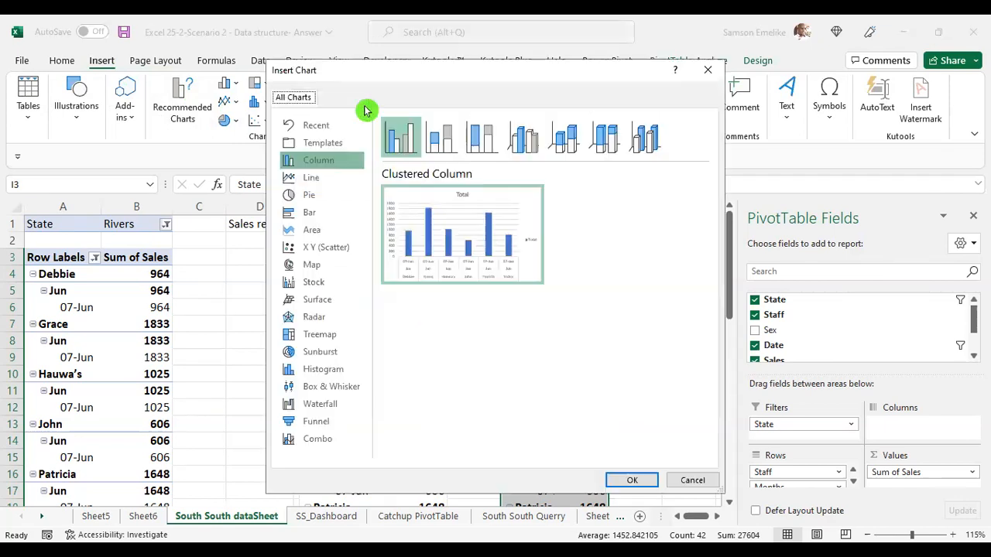
mouse_move(464, 274)
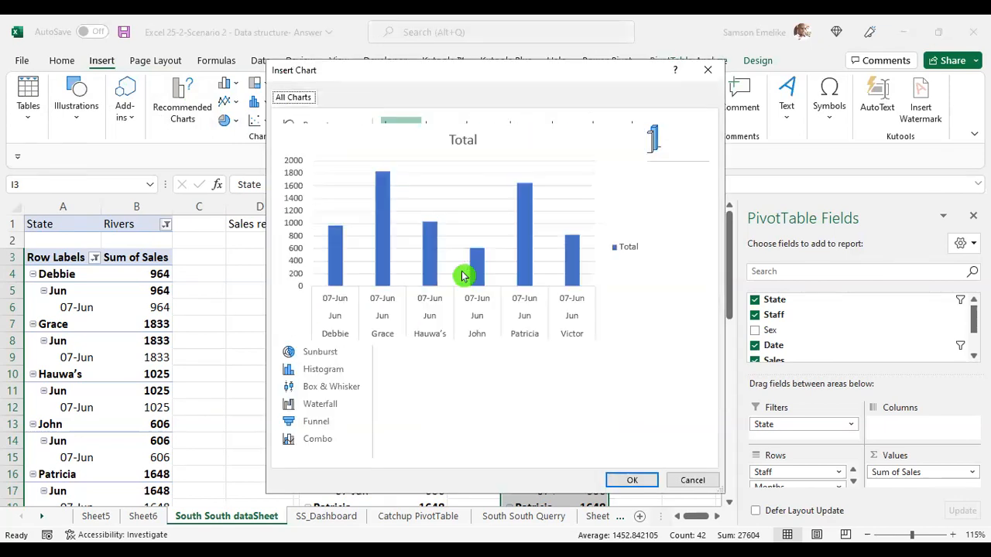
click(632, 480)
key(Delete)
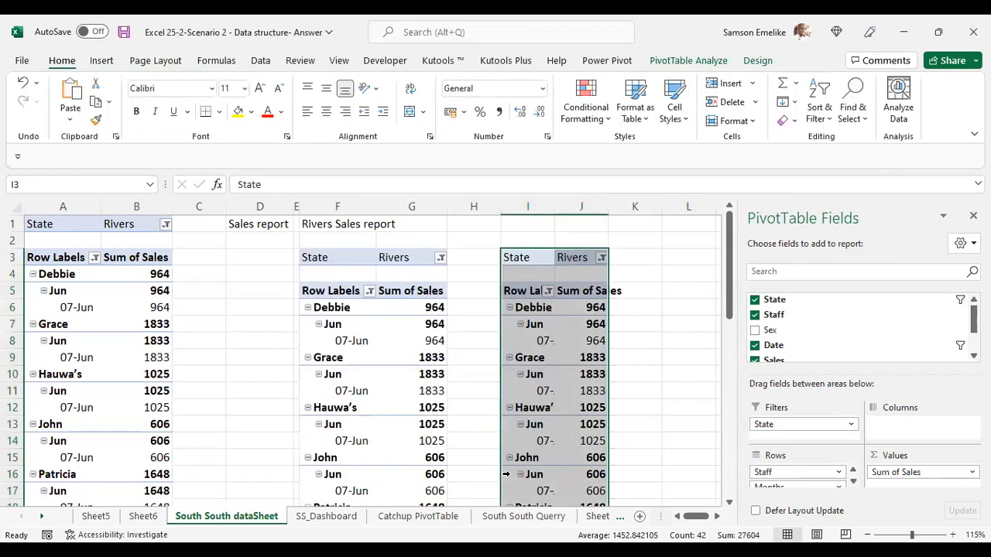
- Try moving the Rivers Sales report chart on SS_Dashboard to the empty area on the far side of the Total chart, and undo it
key(alt+Tab)
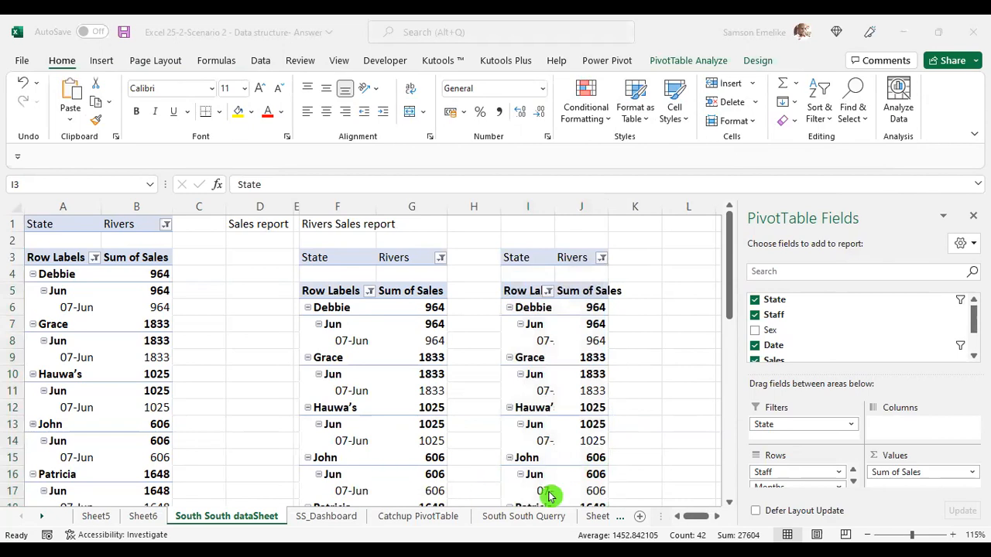
click(330, 518)
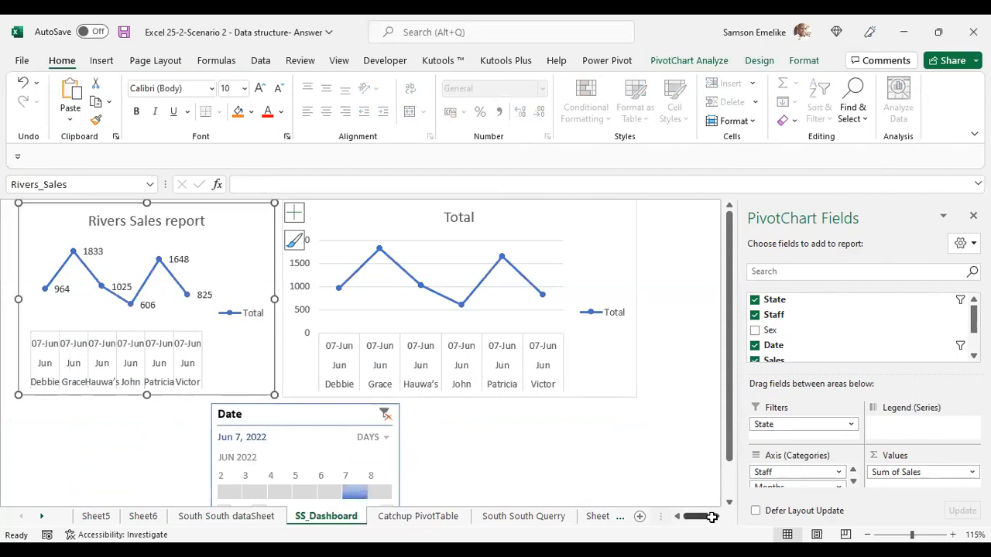
ctrl+scroll(645, 426, down, 2)
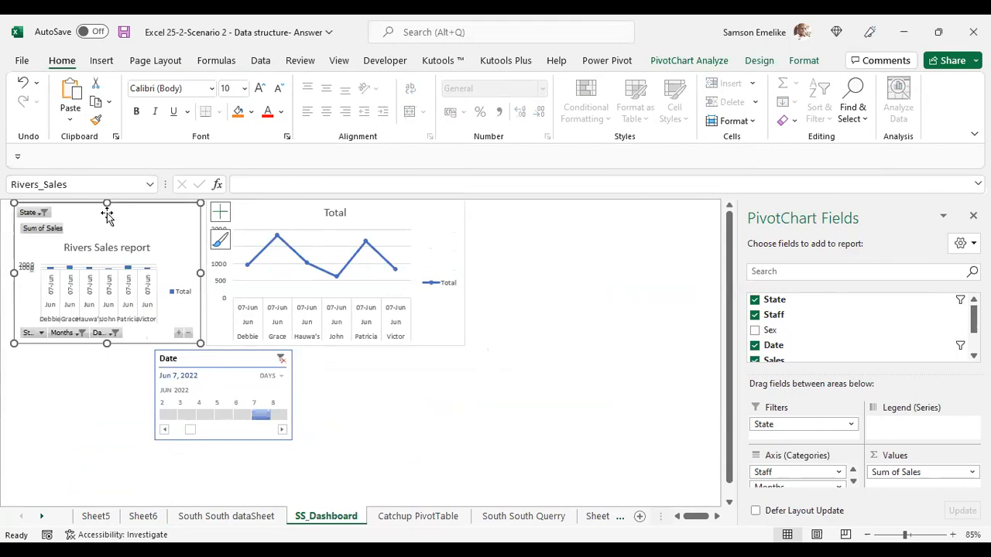
drag(122, 219, 576, 248)
click(554, 315)
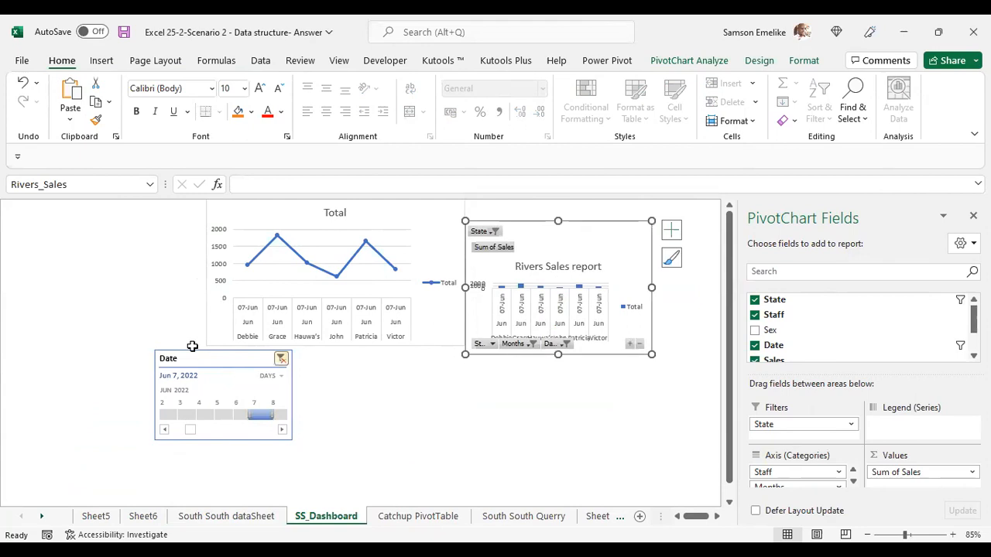
key(ctrl+z)
click(484, 414)
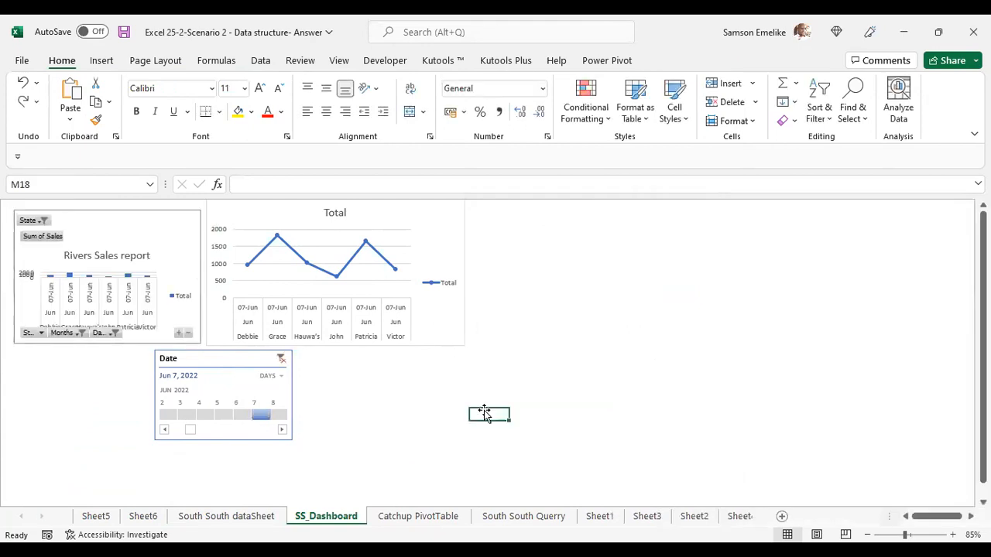
- Shift the Rivers Sales report chart slightly so that it overlaps the Total chart and timeline, and undo that shift
click(140, 213)
drag(140, 213, 170, 230)
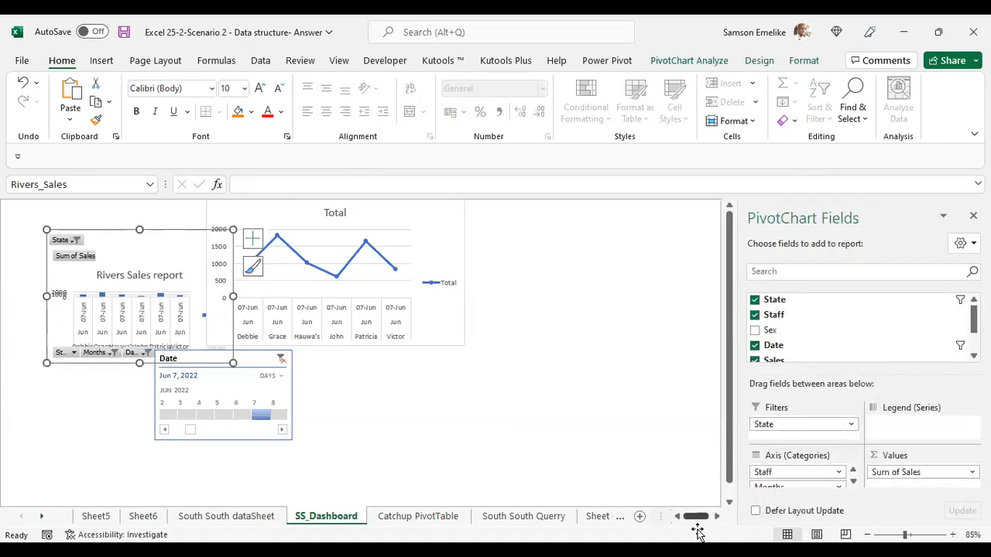
click(403, 413)
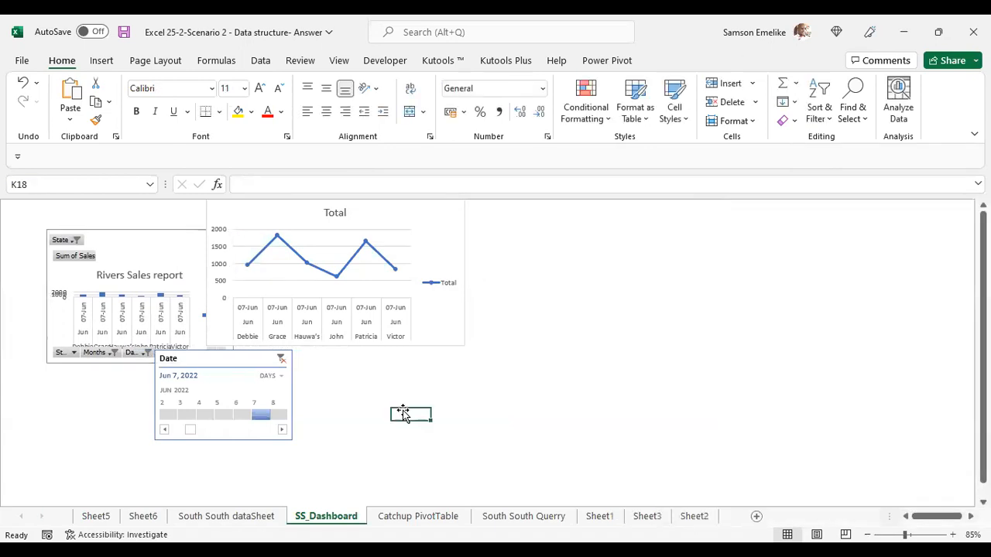
key(ctrl+z)
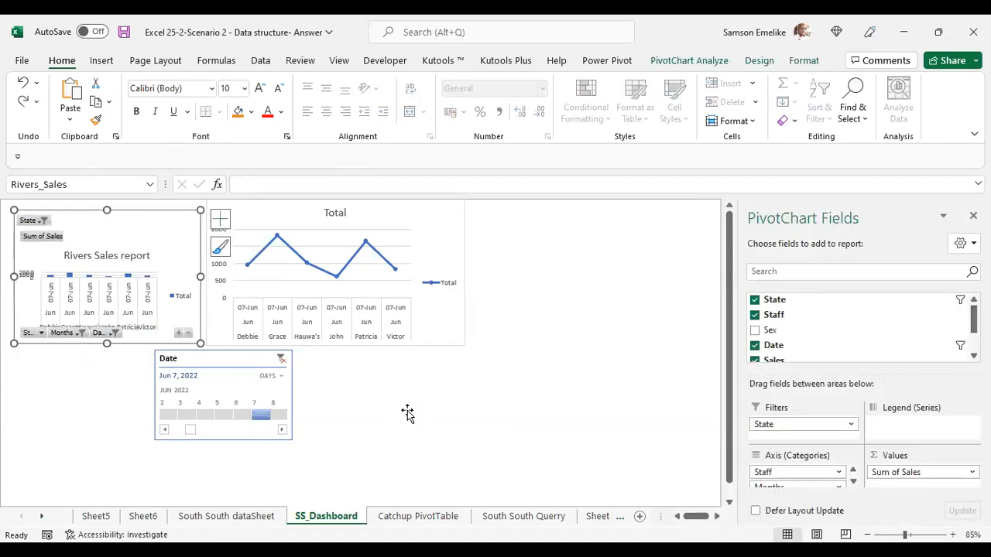
click(500, 381)
- Insert a Clustered Column PivotChart from the pivot table at I3 on South South dataSheet and cut it from that sheet
key(ctrl+Page_Up)
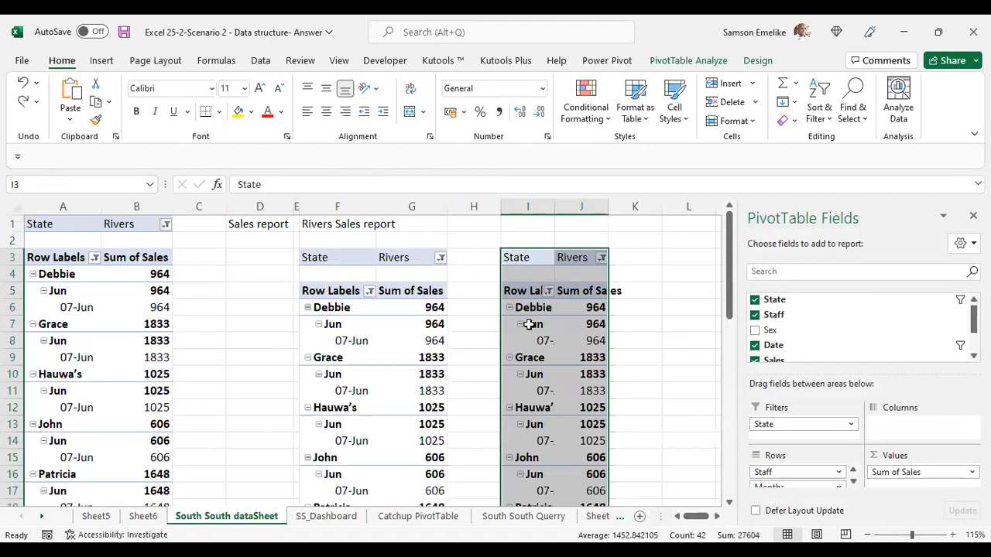
right_click(533, 326)
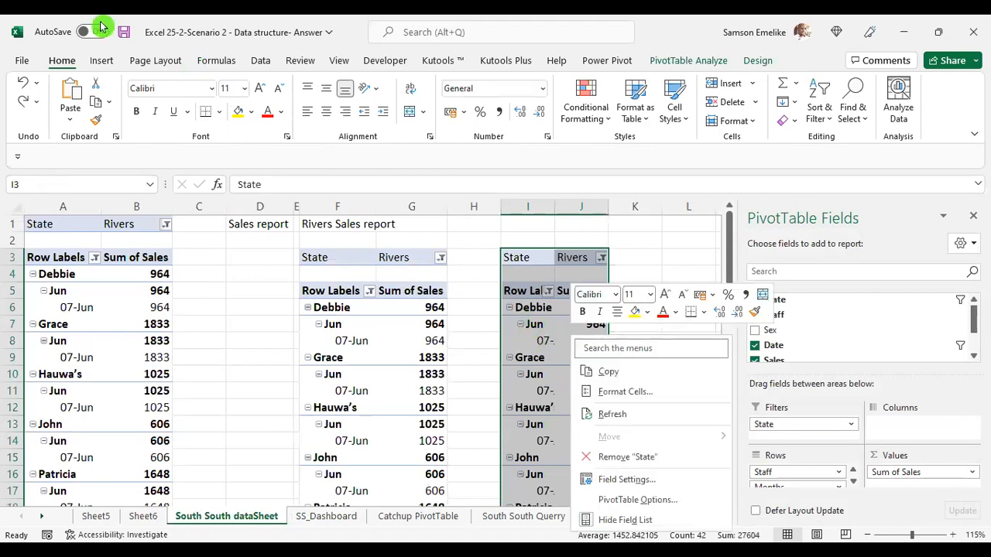
click(101, 61)
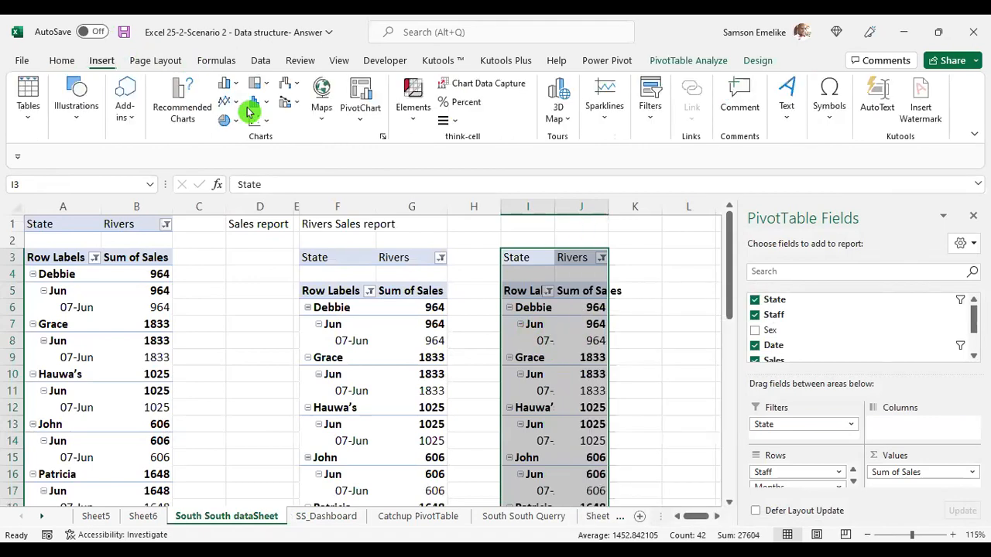
click(360, 101)
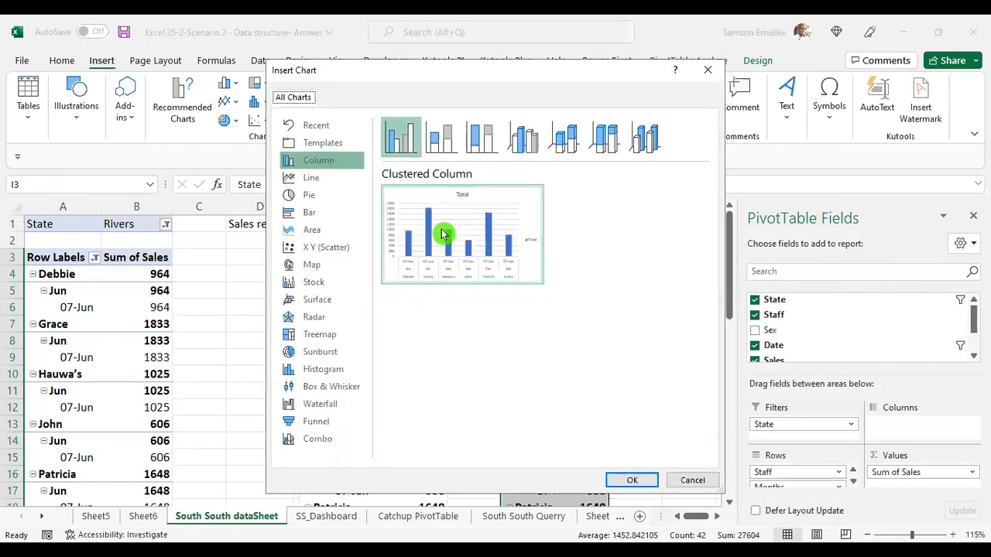
key(Return)
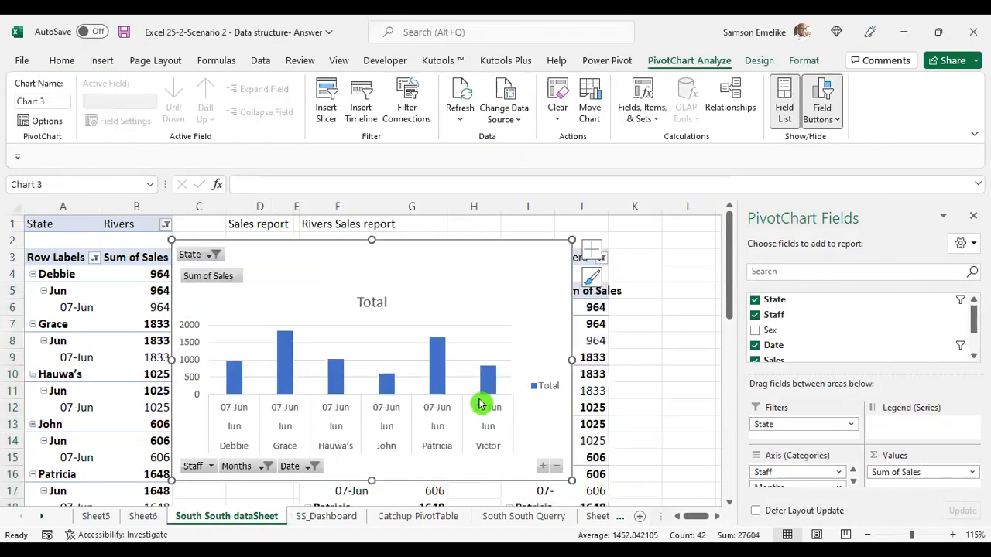
key(ctrl+x)
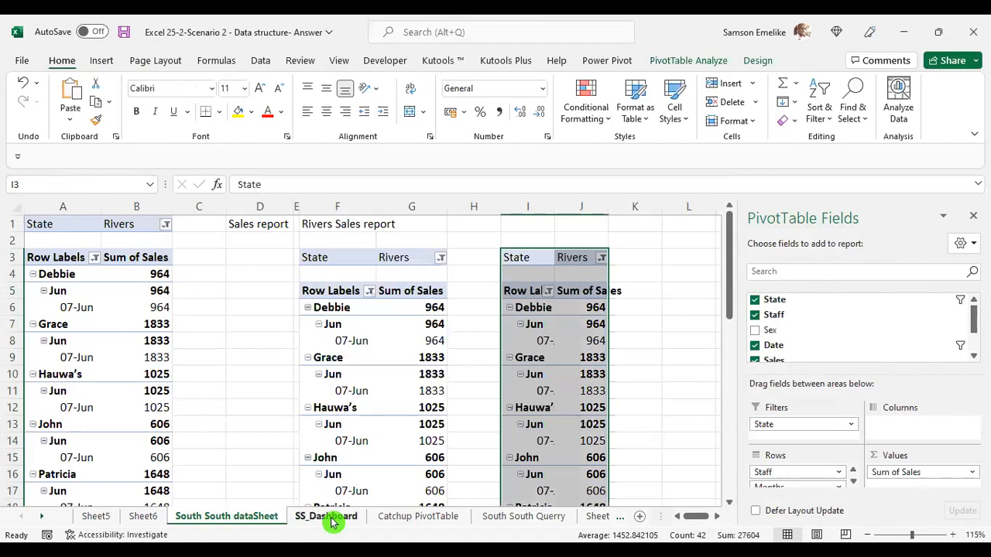
- Paste the cut chart on SS_Dashboard, place it directly beside the Total chart, and enlarge it slightly to match that chart's lower edge
click(334, 521)
click(578, 230)
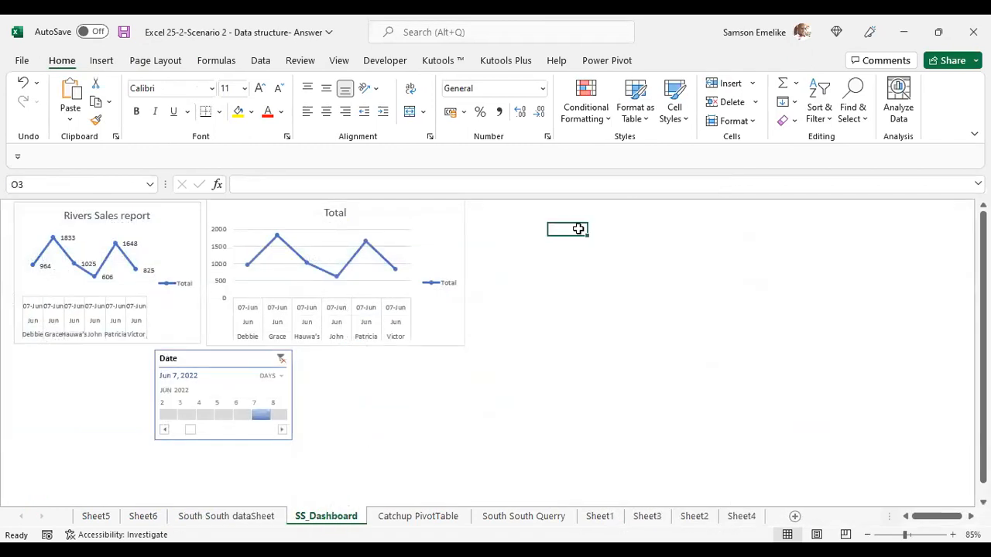
key(ctrl+v)
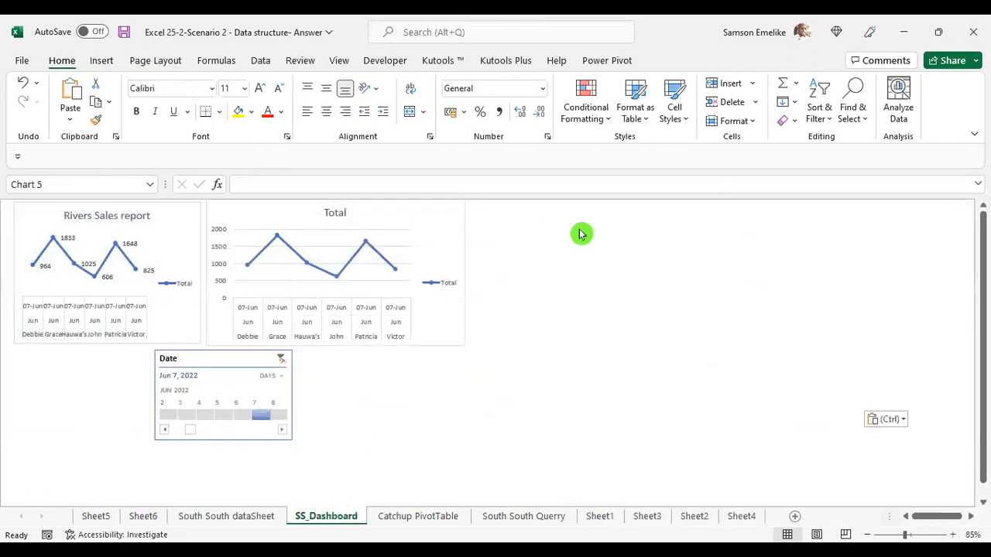
drag(549, 401, 516, 328)
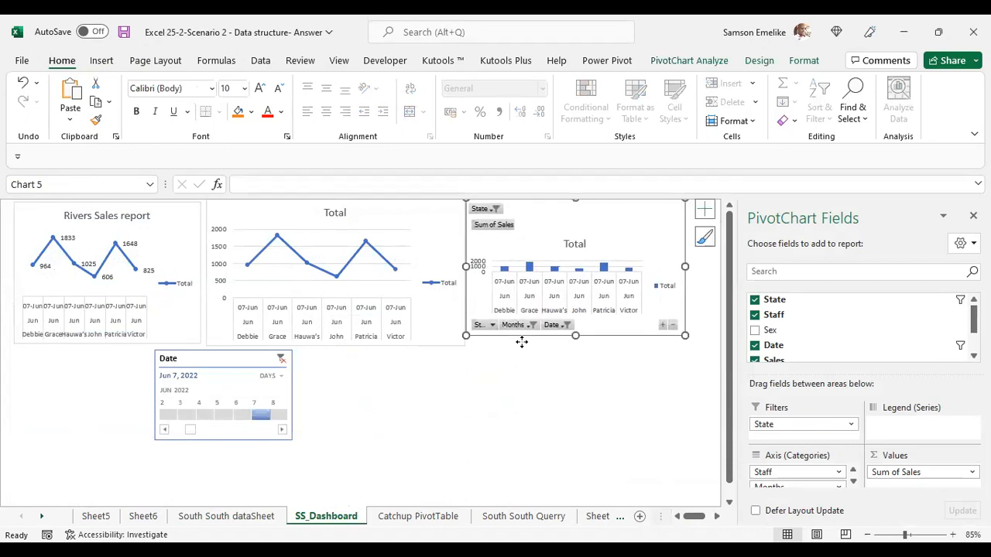
drag(685, 336, 688, 349)
- Name the pasted column chart Akwa_Ibom_Sales and hide all of its field buttons
click(668, 67)
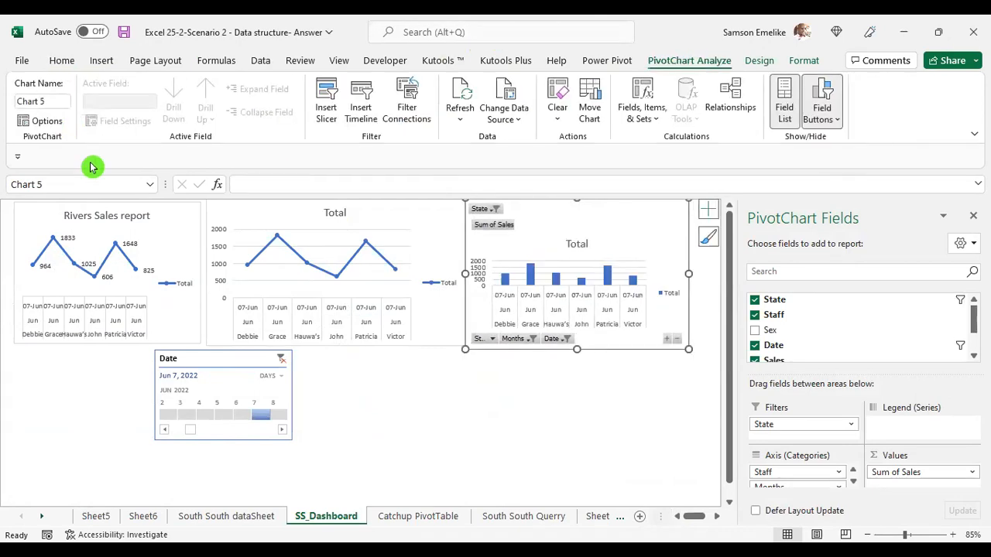
click(393, 213)
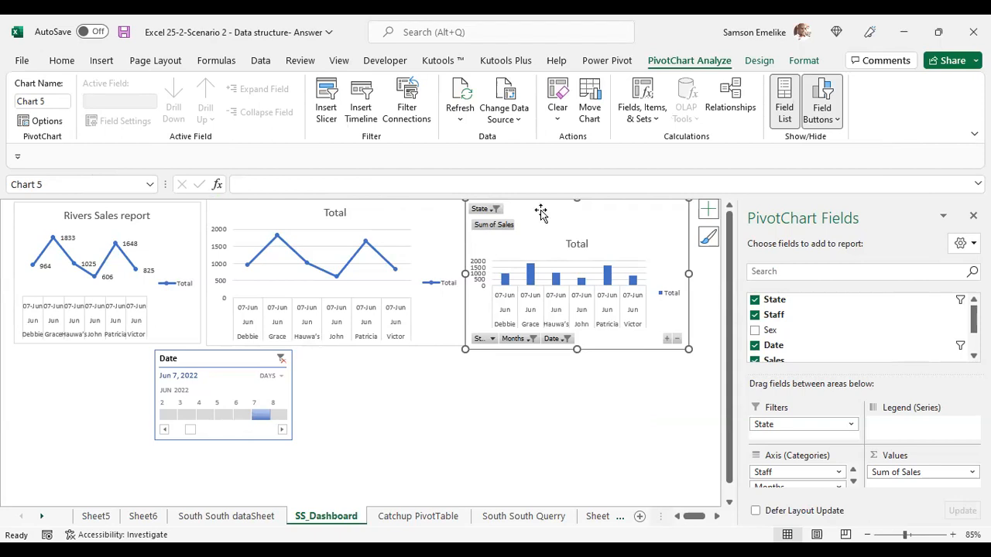
click(55, 101)
text(Akwa_Ibom)
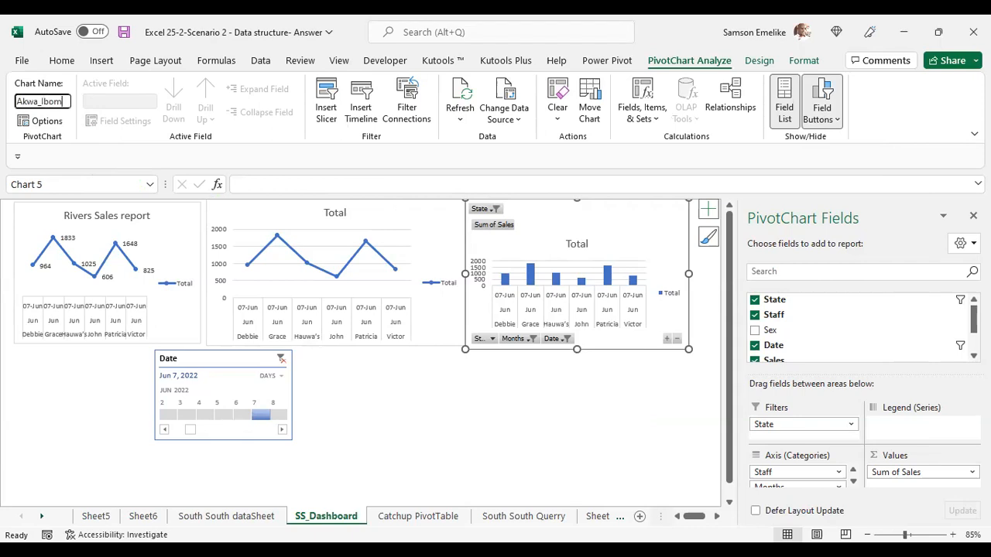
text(_Sales)
key(Return)
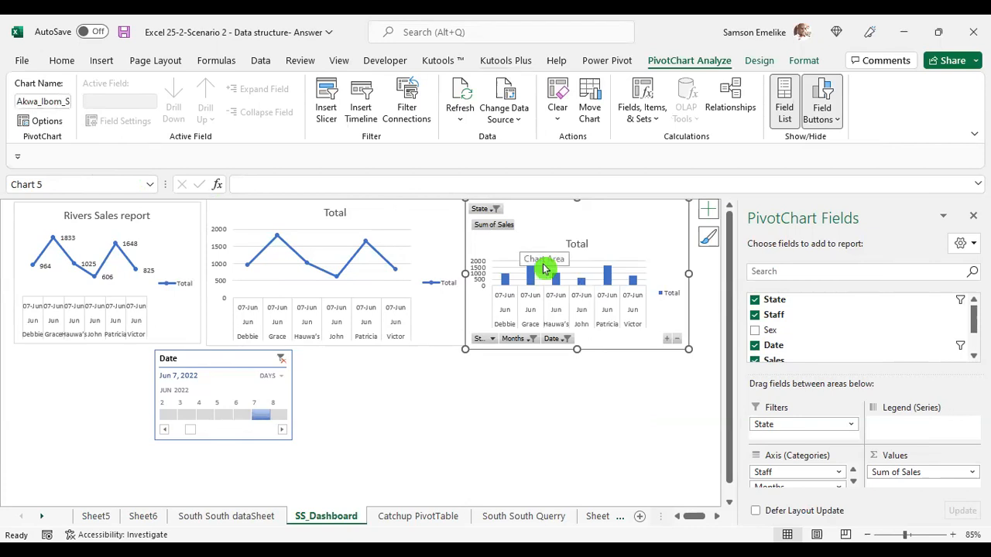
right_click(503, 225)
click(600, 388)
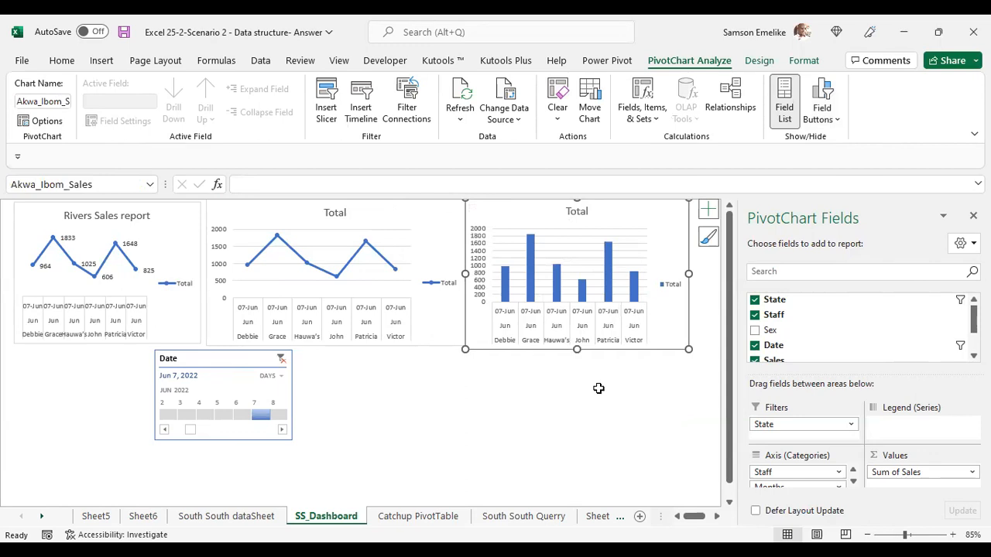
- Set the Akwa_Ibom_Sales chart elements to show data labels without the primary vertical axis or gridlines
click(709, 211)
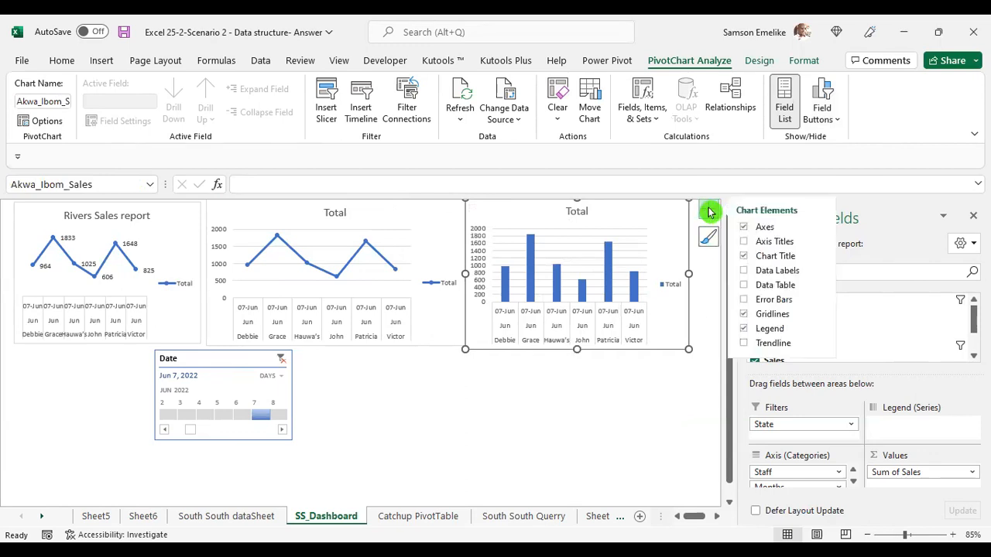
click(820, 227)
click(851, 244)
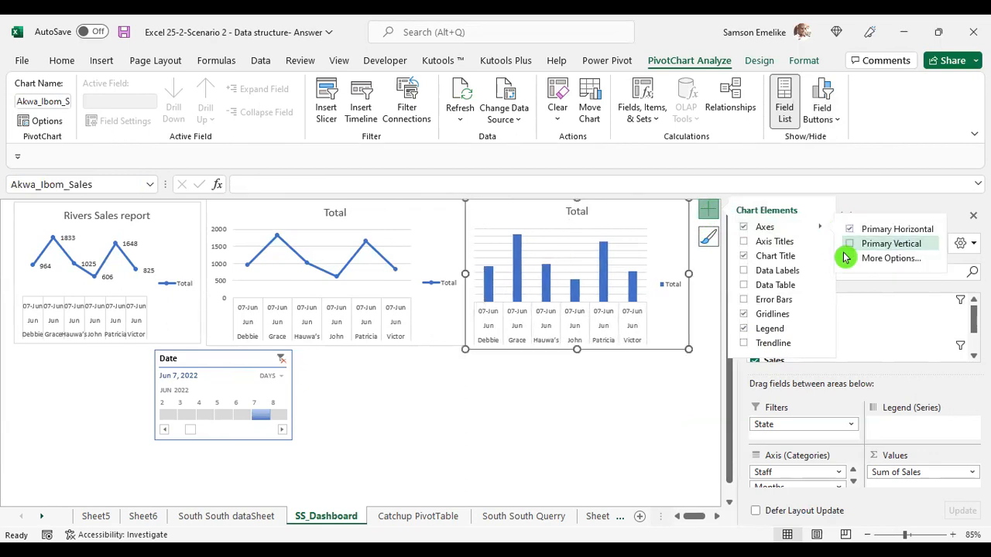
click(743, 270)
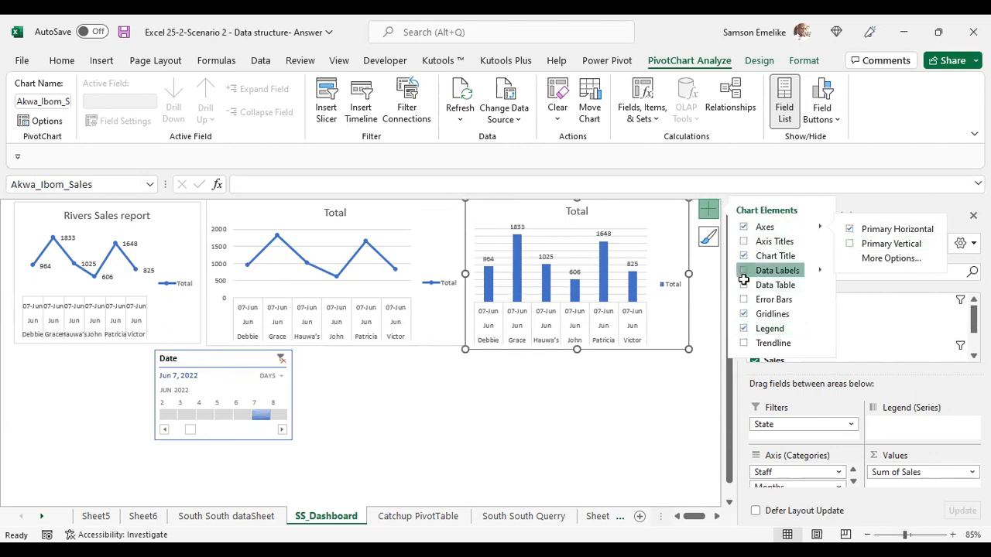
click(744, 313)
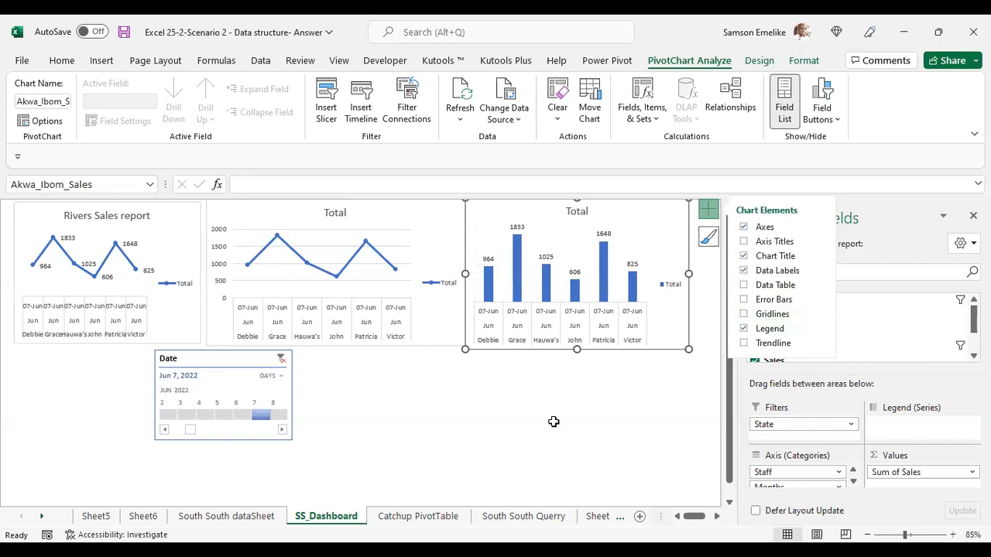
- Remove the primary vertical axis and gridlines from the Bayelsa_Sales chart and show its data labels
click(457, 217)
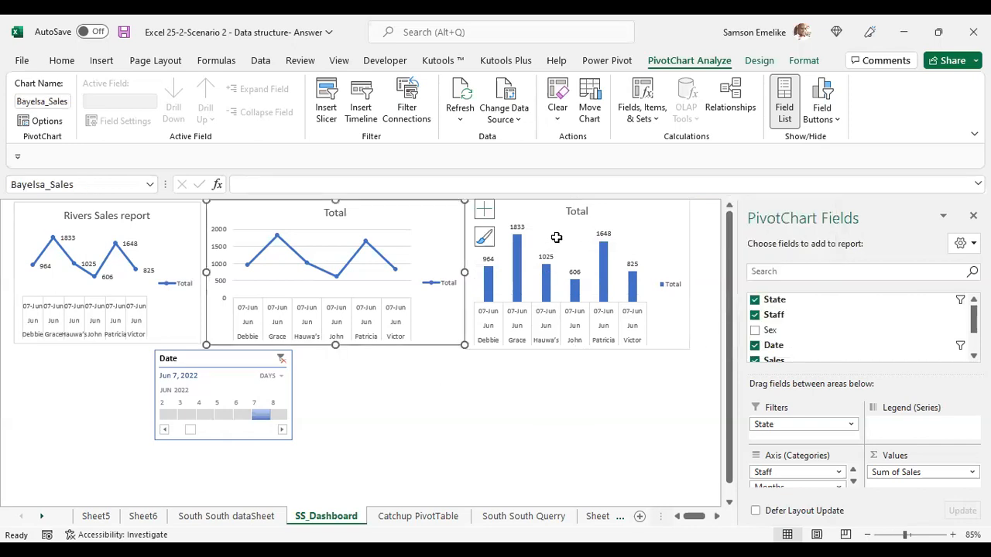
click(488, 210)
click(607, 226)
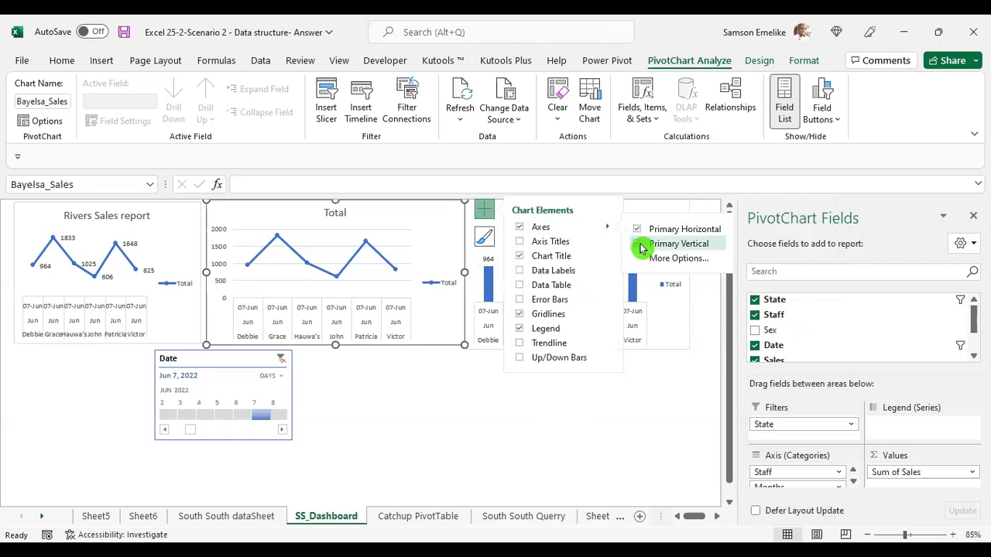
click(638, 245)
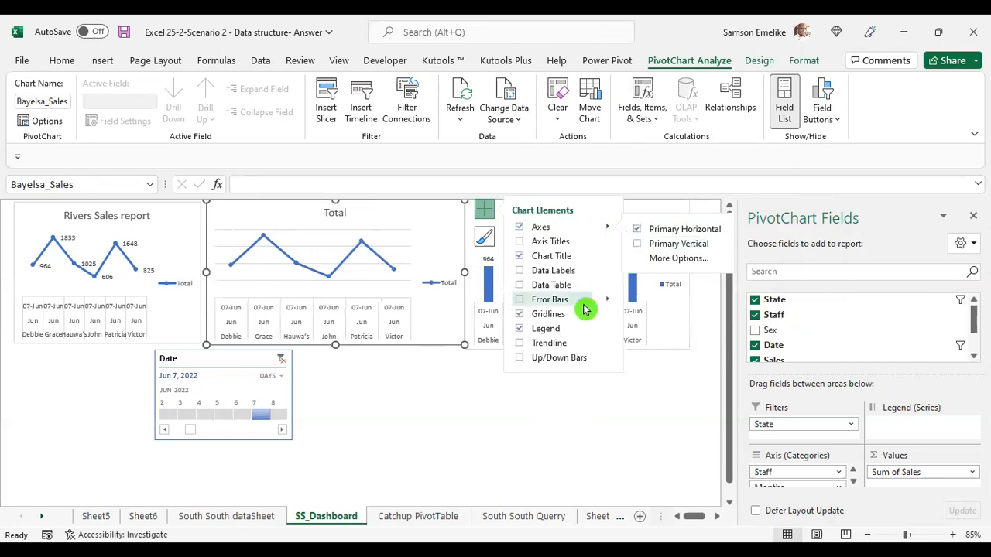
click(538, 314)
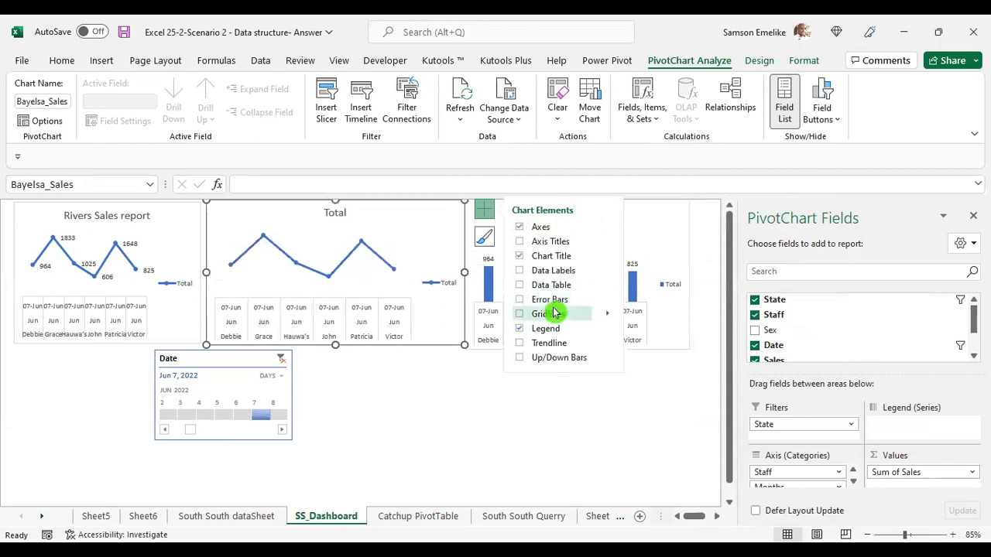
click(519, 271)
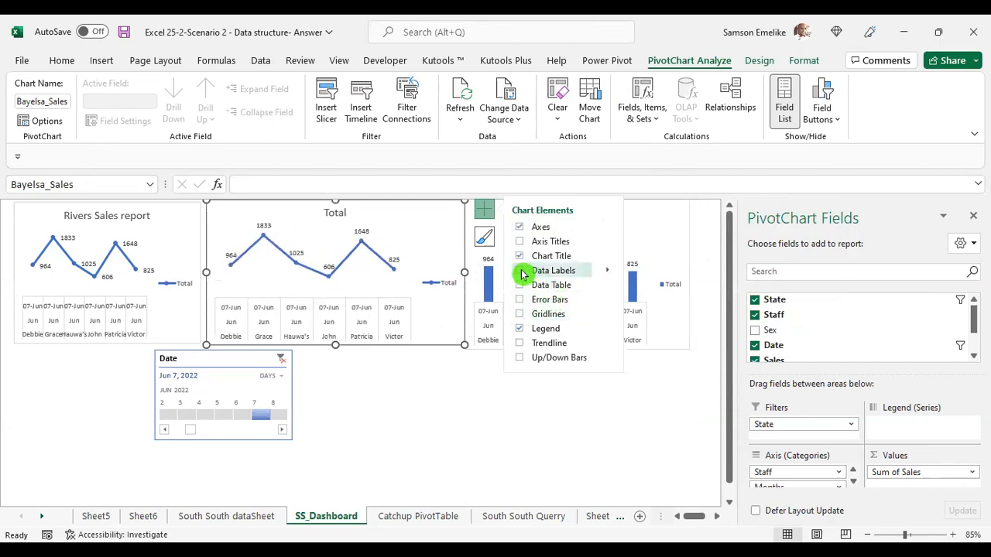
click(567, 438)
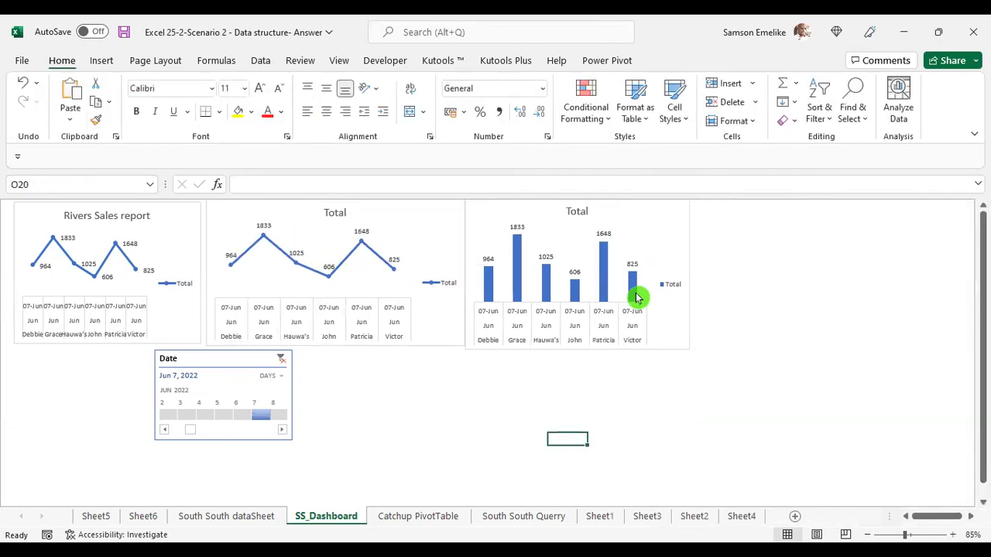
- Change the Akwa_Ibom_Sales chart type from clustered column to Line with Markers
right_click(634, 285)
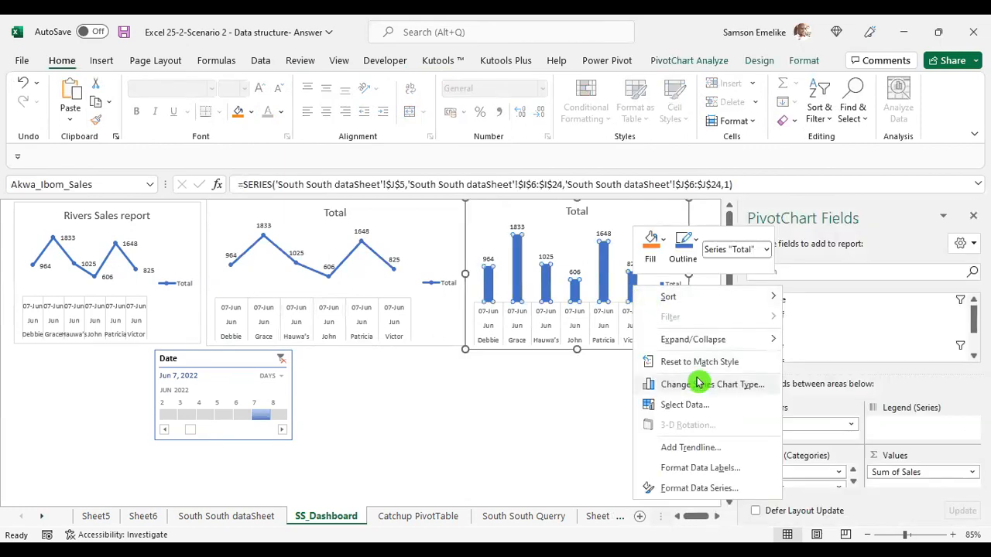
click(698, 383)
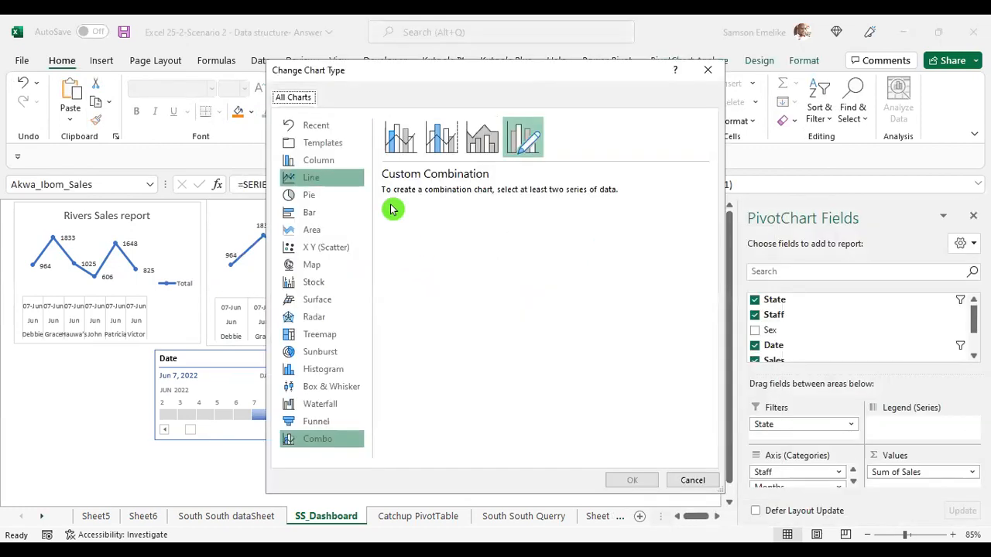
click(523, 137)
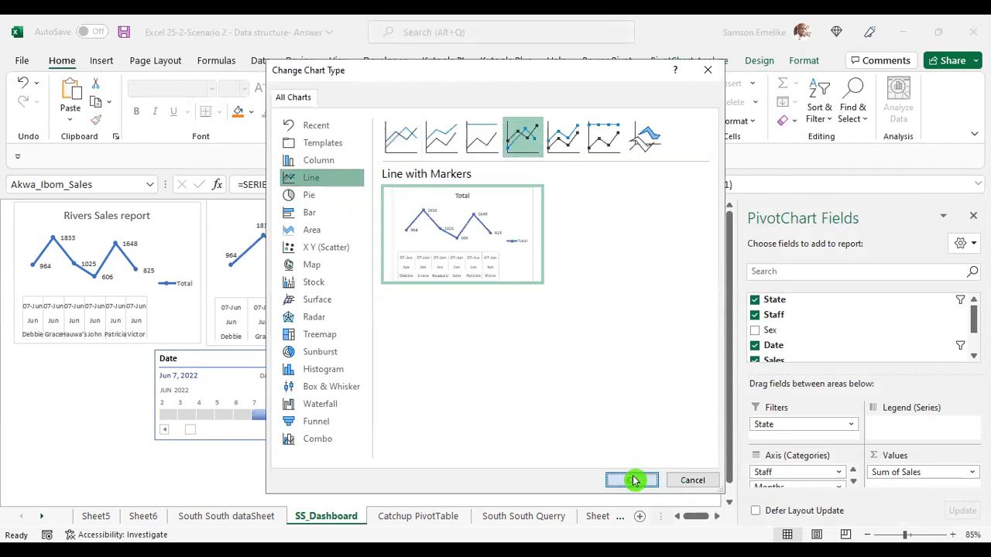
click(633, 478)
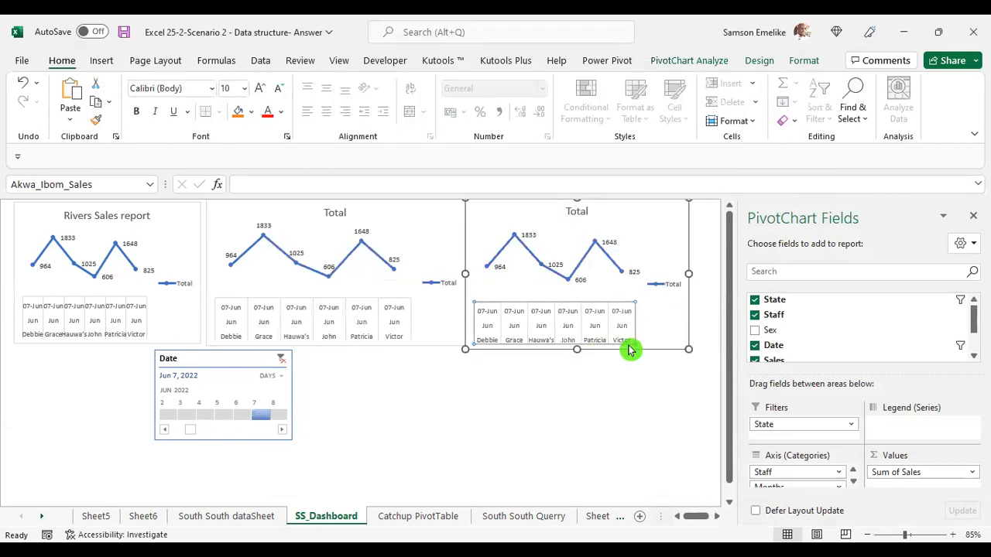
- Move the Akwa_Ibom_Sales chart slightly away from the Bayelsa_Sales chart to leave a small gap between them
click(653, 383)
double_click(671, 348)
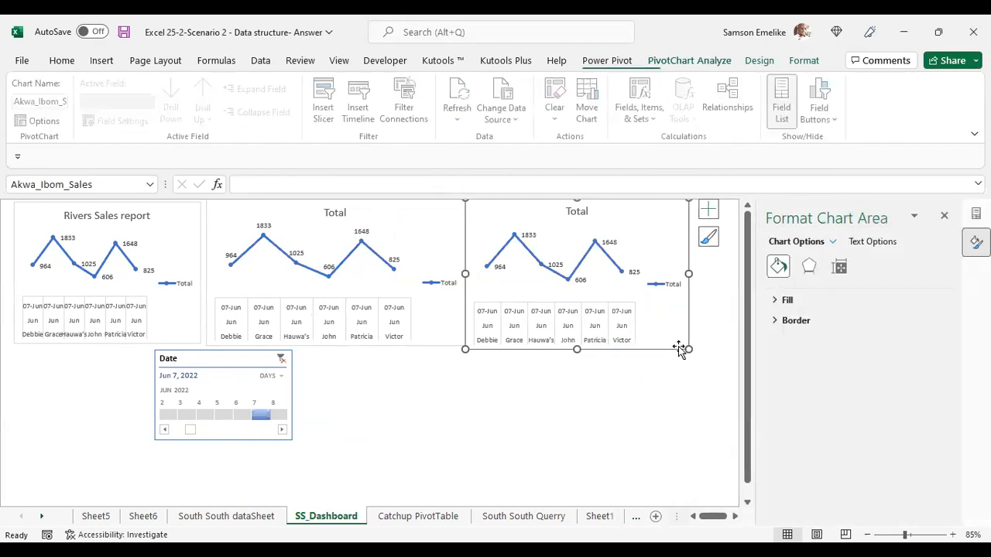
drag(657, 348, 668, 347)
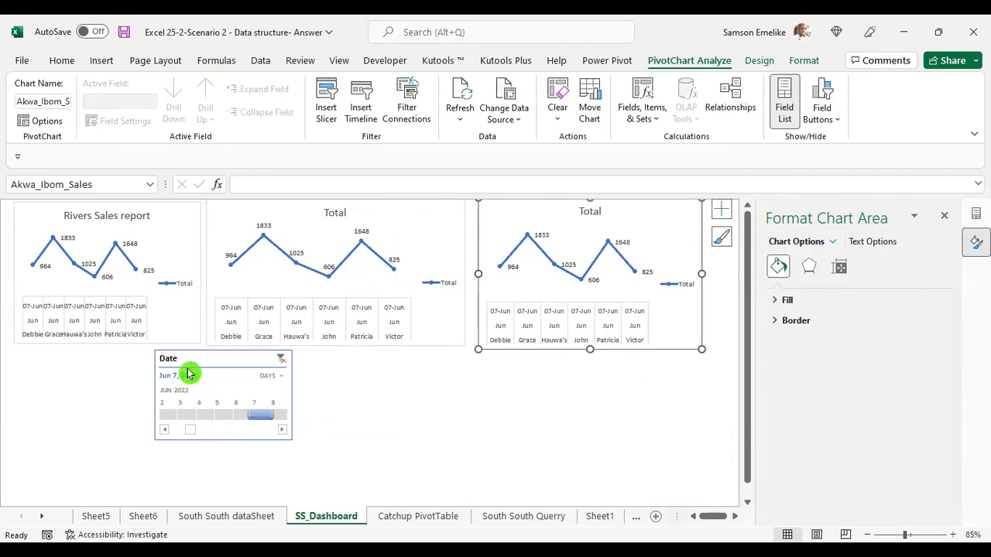
- Narrow the Bayelsa_Sales chart on the side facing Rivers_Sales, and shift the Rivers_Sales chart up to it with the Date timeline beneath Rivers_Sales
drag(191, 361, 360, 368)
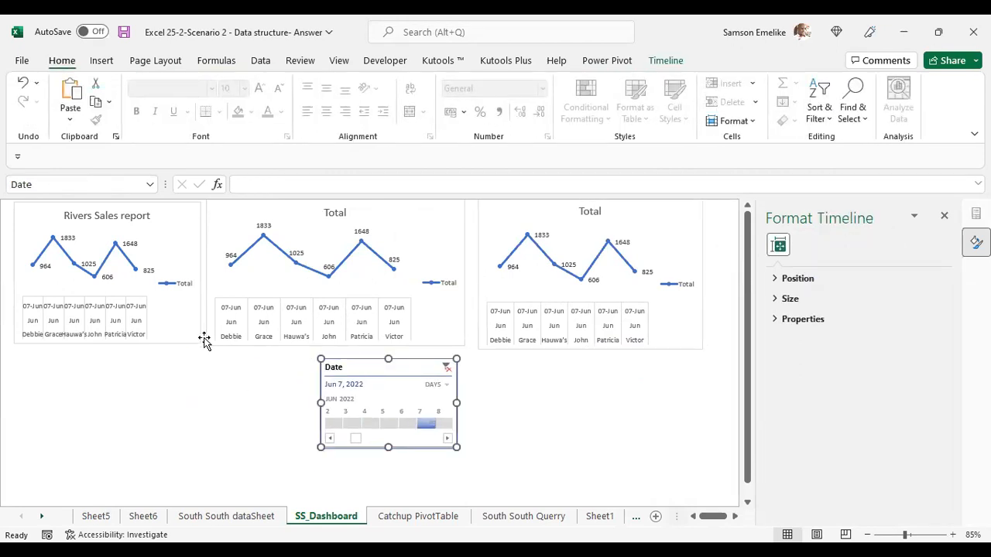
drag(209, 343, 245, 341)
drag(163, 338, 204, 334)
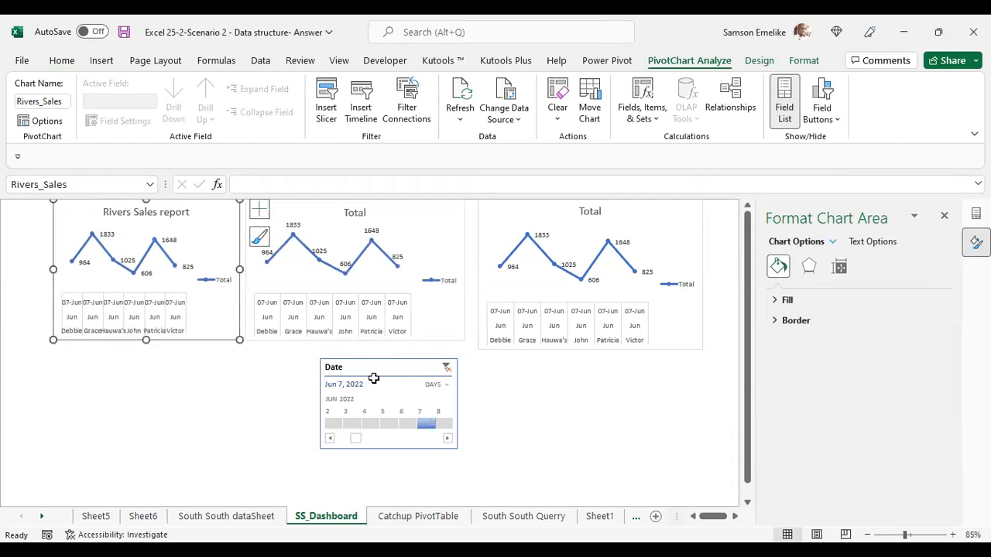
drag(374, 378, 117, 366)
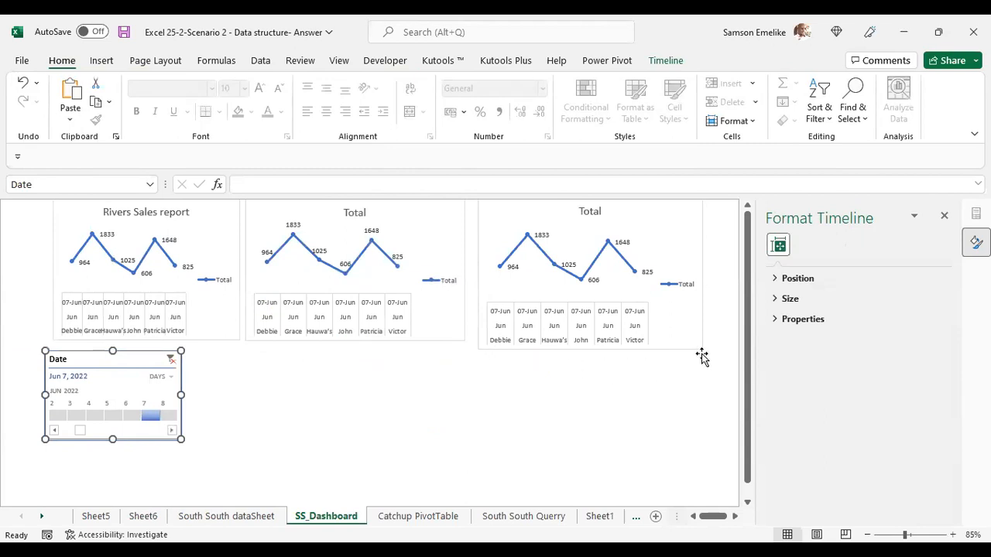
- Move the last pivot table on the South South dataSheet two columns further out so that it starts in K3
click(235, 247)
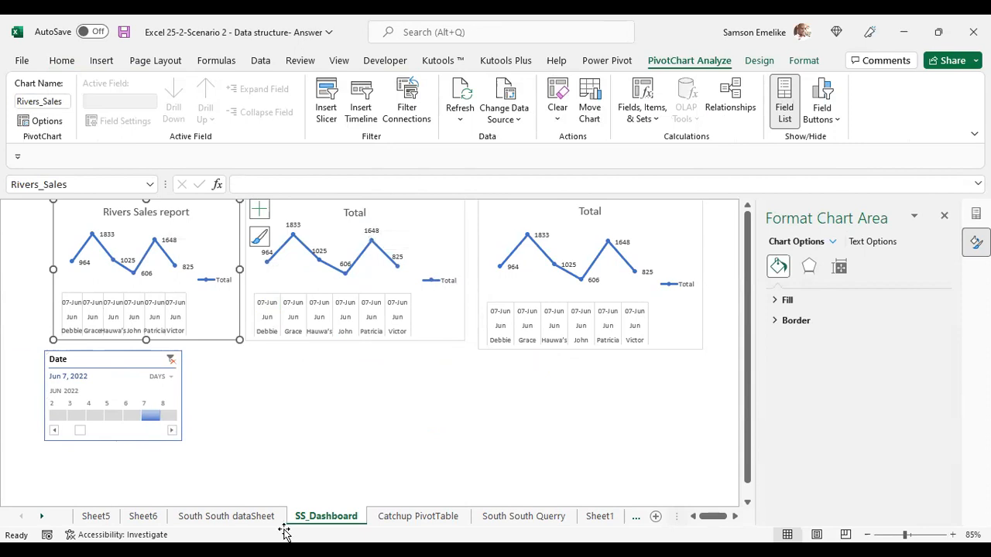
click(232, 517)
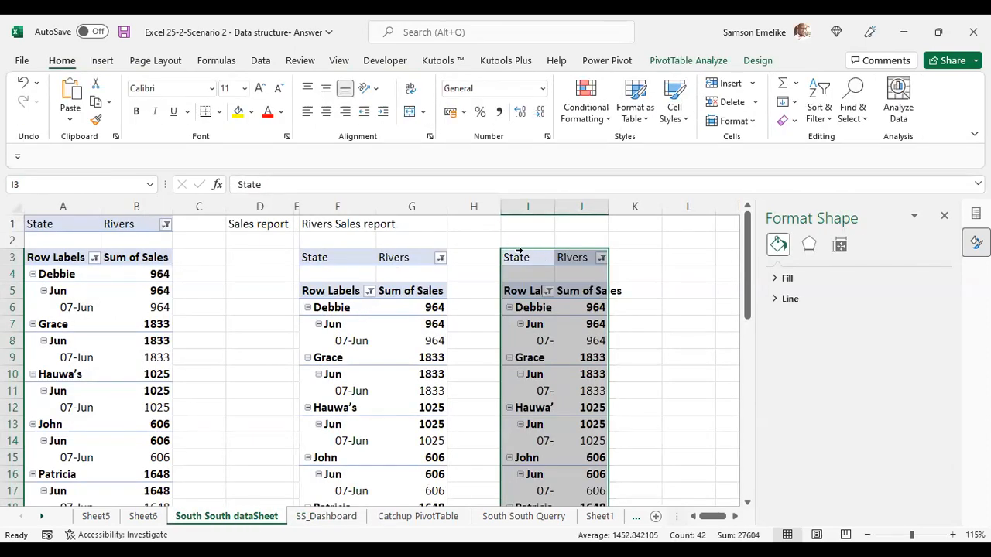
drag(614, 346, 703, 335)
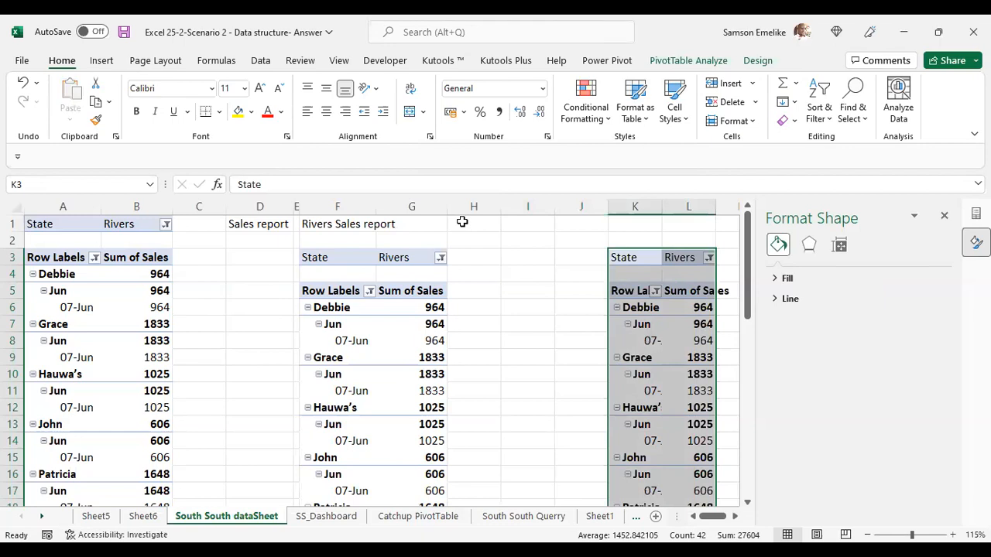
- Start a CONCATENATE formula in H1 with G3 as its first text, and close the Format Shape pane
click(479, 223)
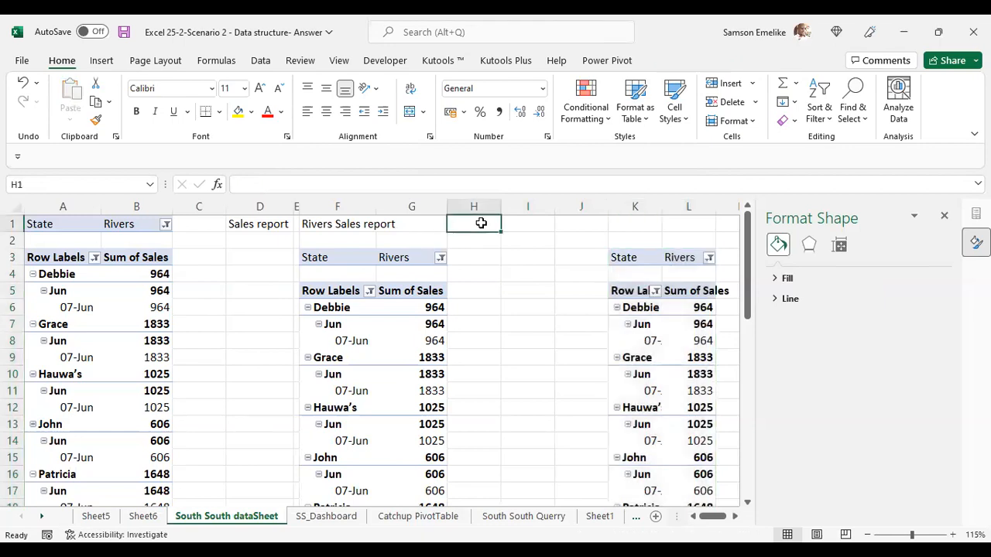
text(=)
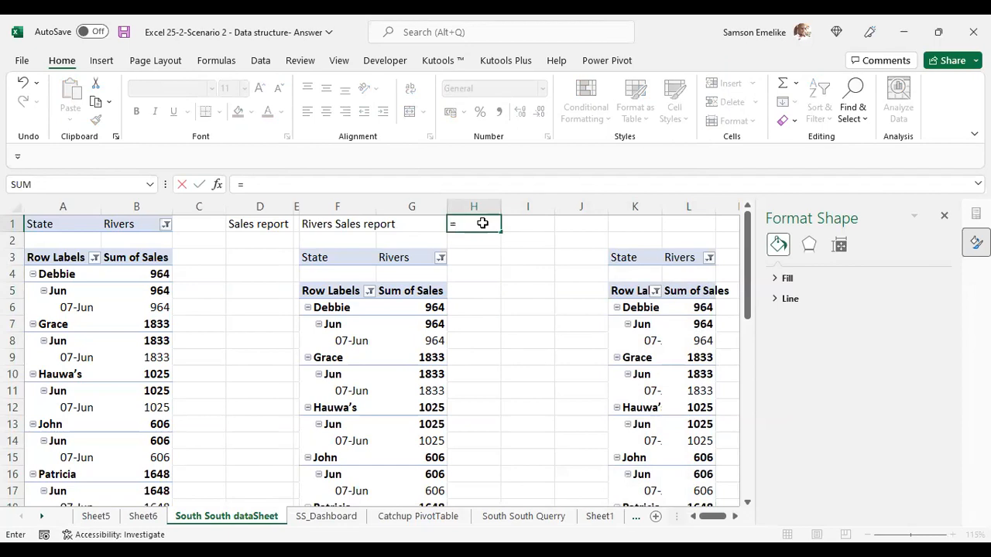
text(concatenate()
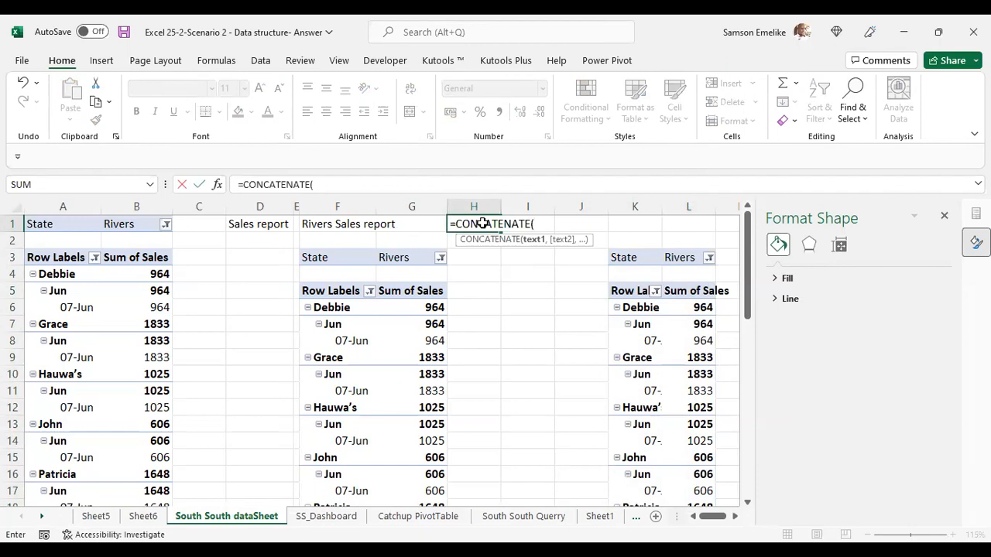
click(397, 258)
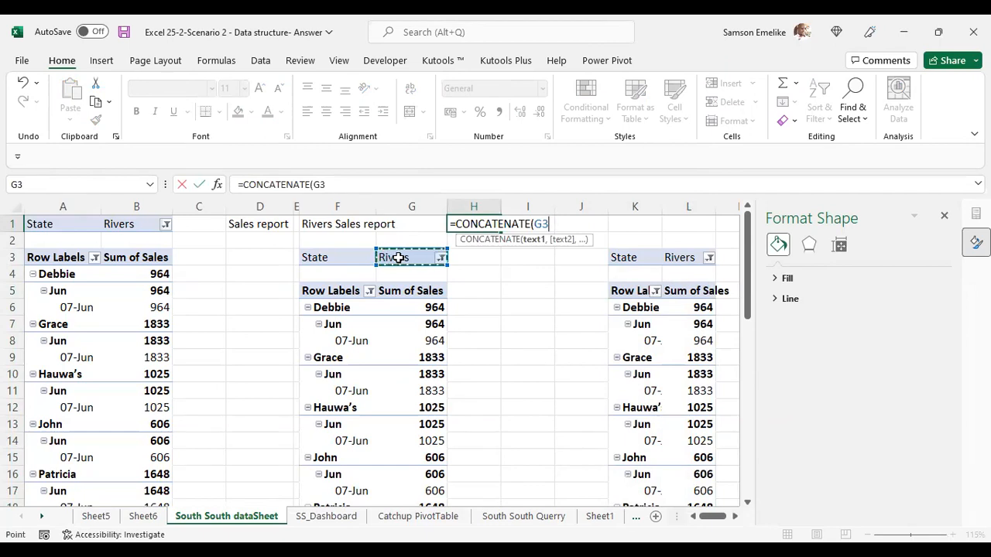
click(736, 517)
click(736, 516)
click(736, 516)
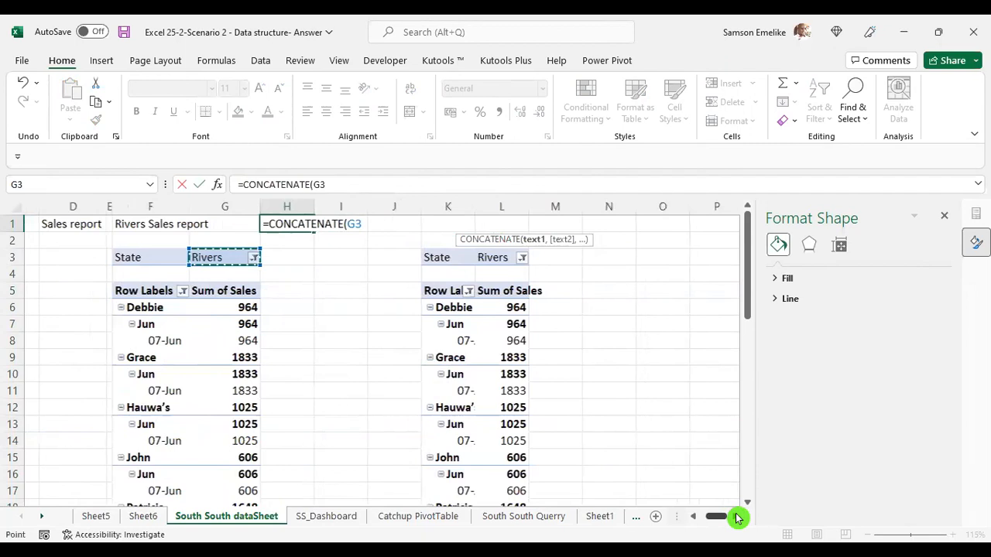
click(736, 517)
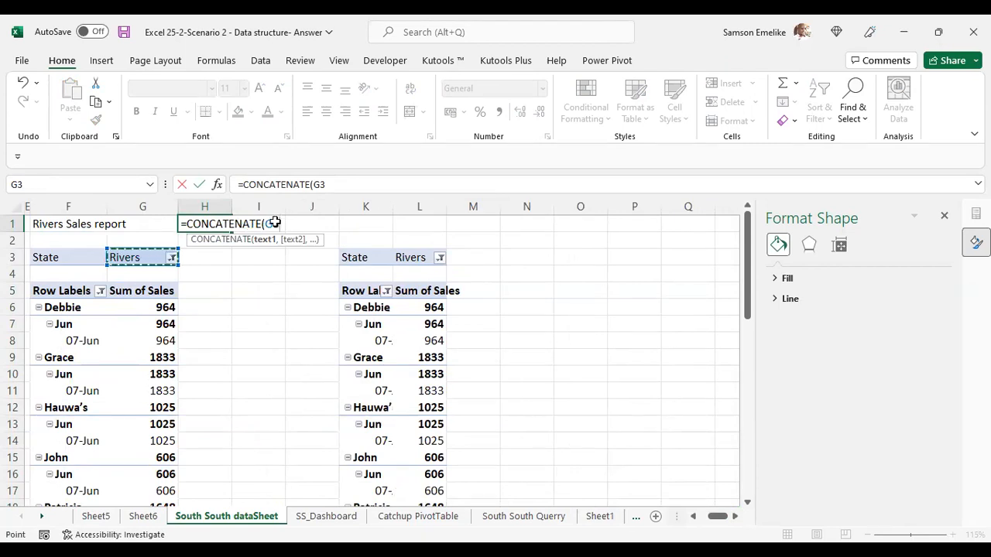
click(950, 220)
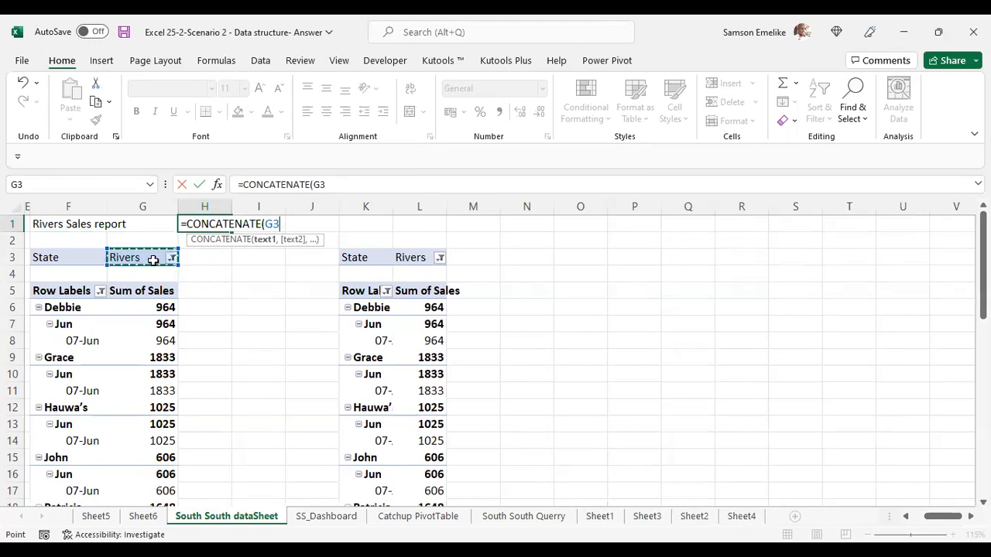
- Complete the H1 title formula with a space and the Sales report cell, giving =CONCATENATE(G3," ",D1)
text(,")
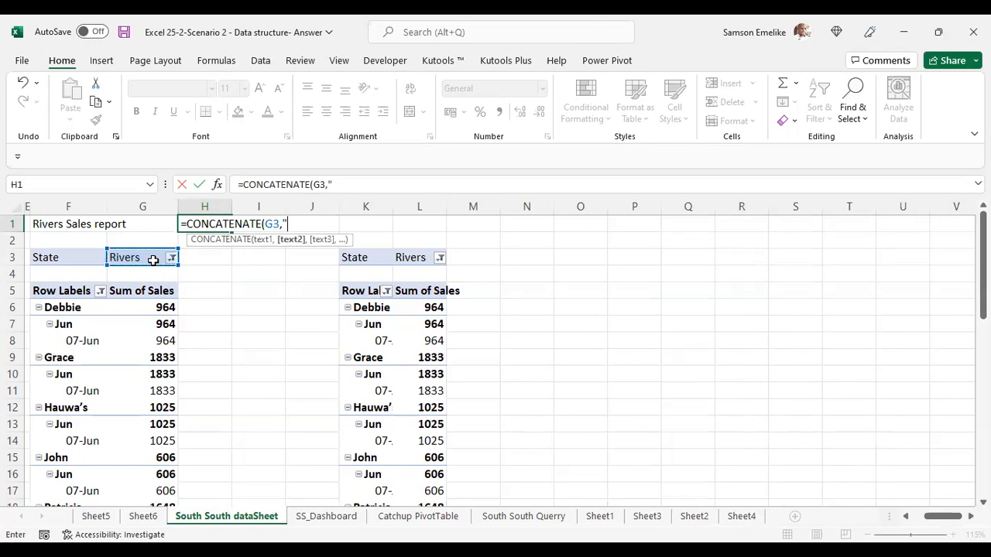
text( ",)
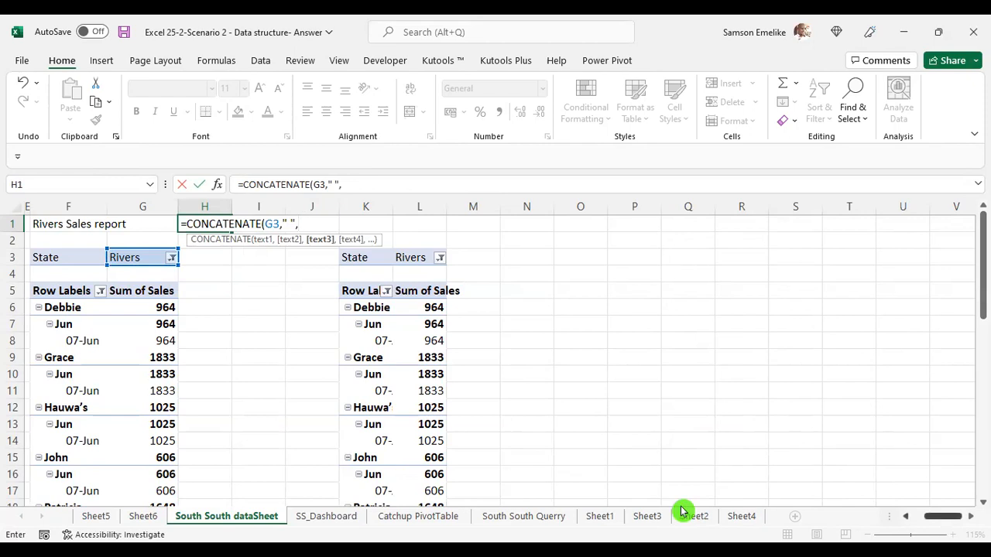
scroll(683, 511, left, 2)
scroll(683, 511, left, 1)
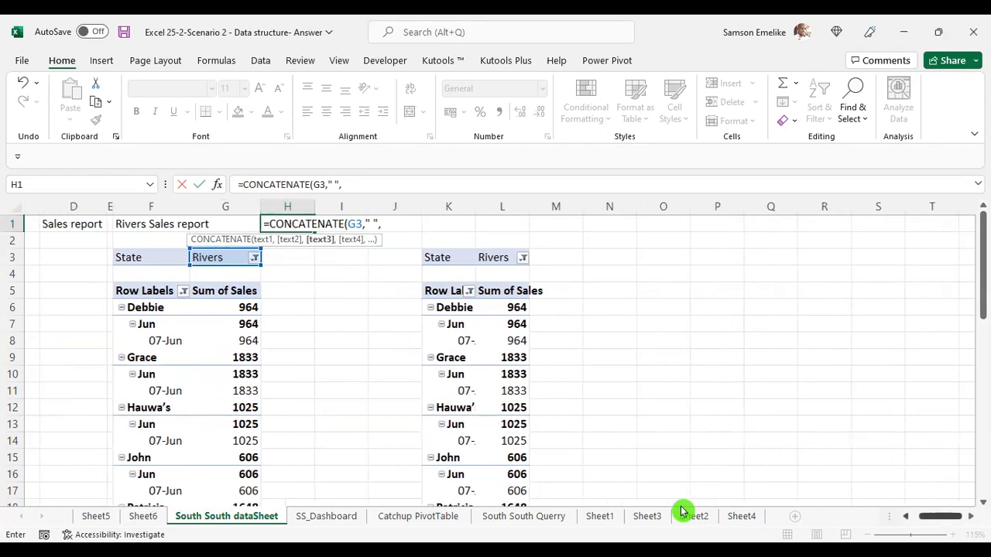
key(Left)
key(Left)
key(Left)
key(Left)
text())
key(Return)
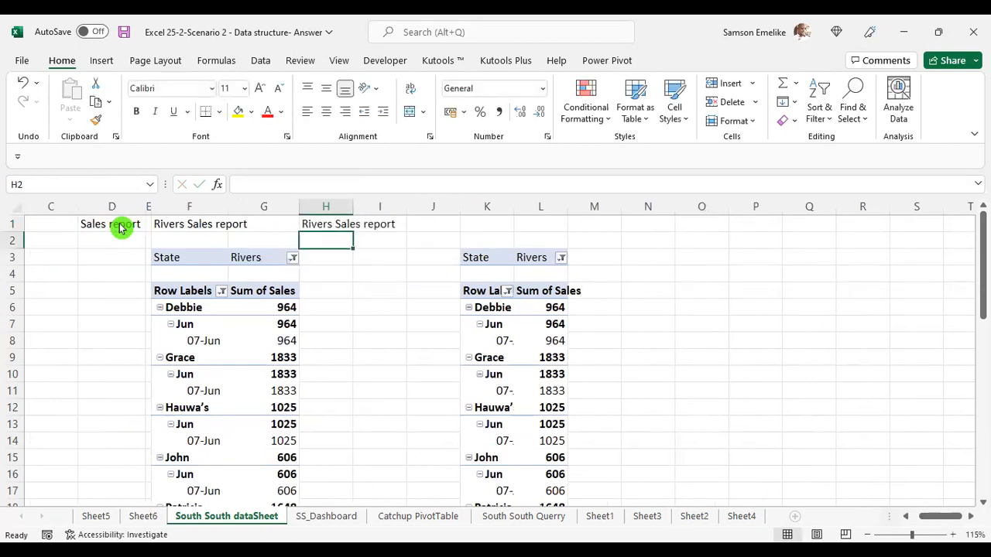
- Fit the width of column H to the title text in H1
double_click(353, 206)
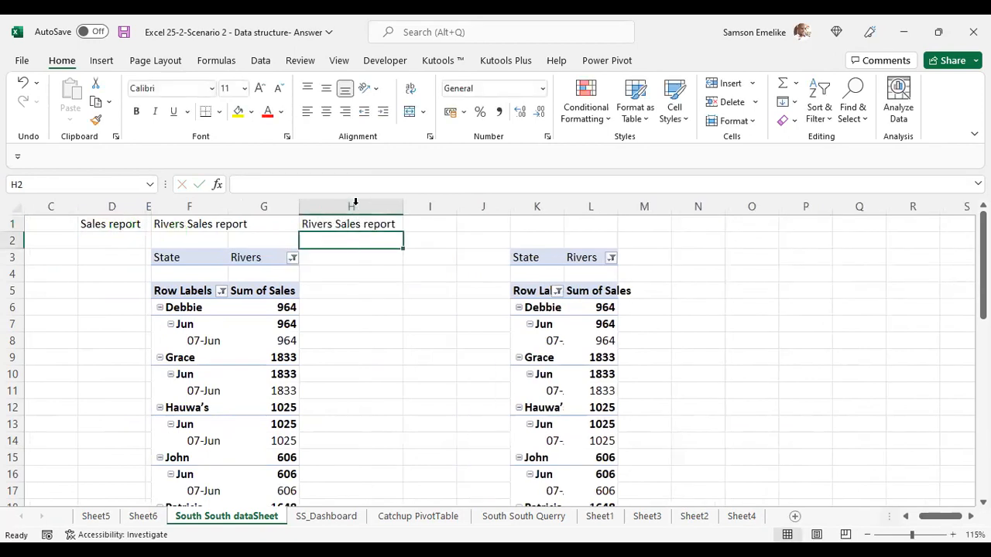
drag(345, 229, 350, 262)
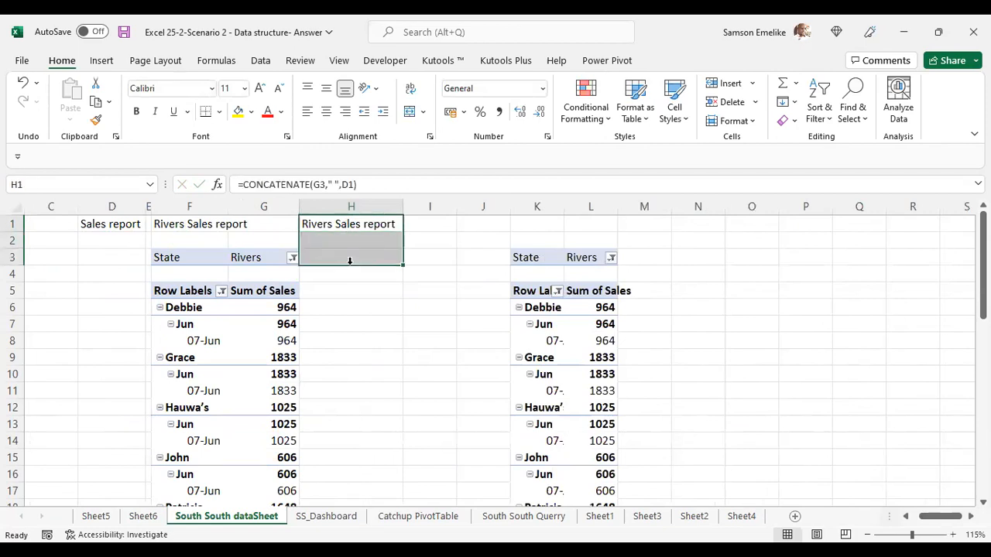
click(321, 231)
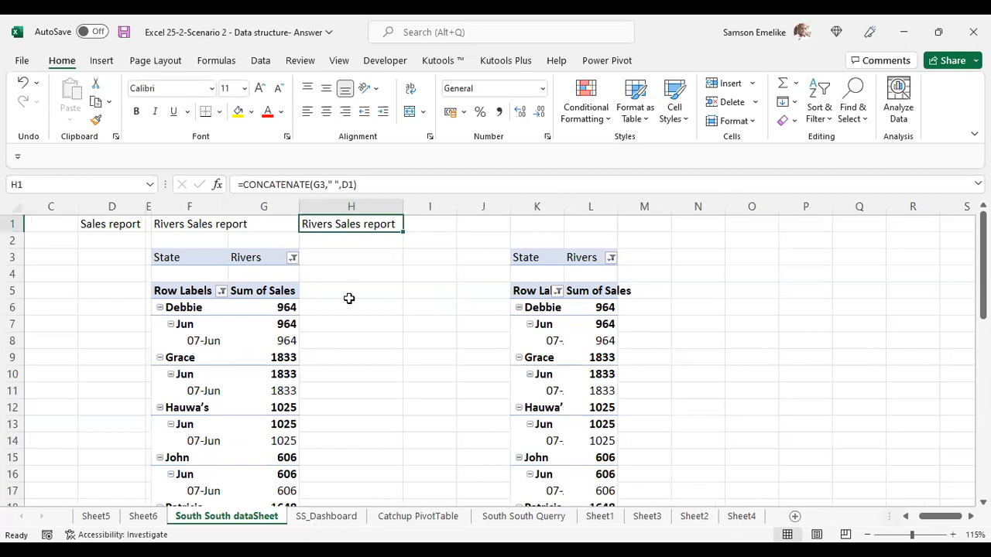
- Compare the charts on SS_Dashboard, including Bayelsa_Sales, with the pivot tables on the South South dataSheet
scroll(347, 294, left, 2)
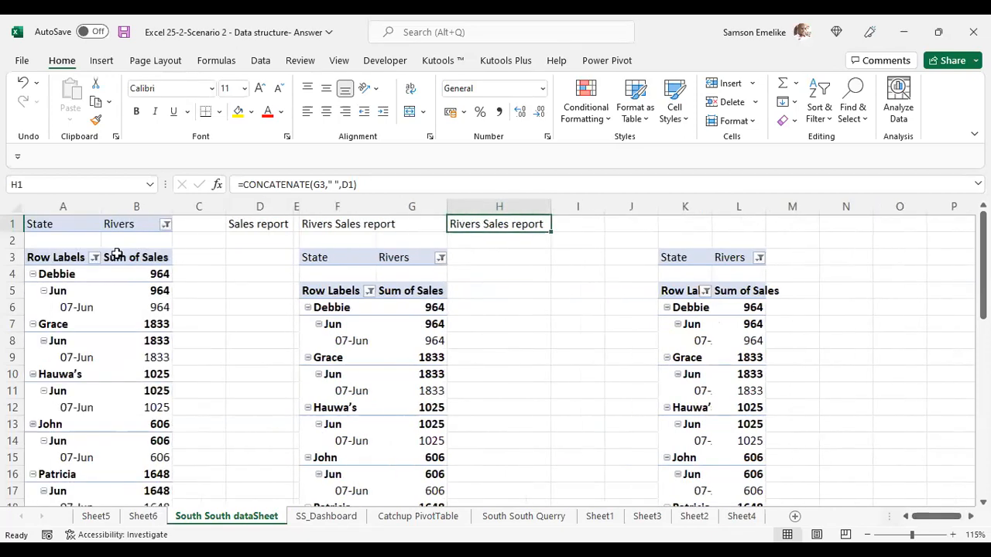
click(124, 224)
click(324, 519)
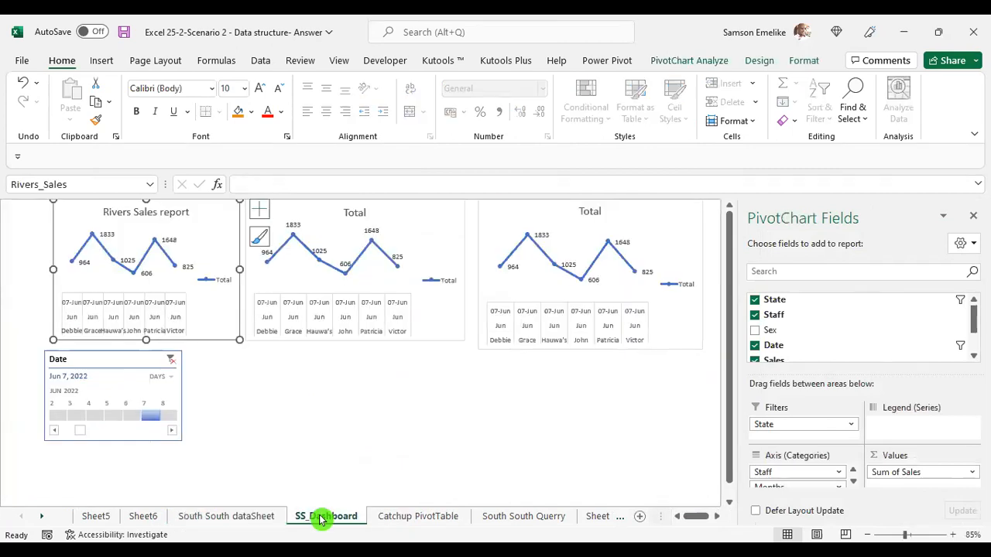
click(249, 517)
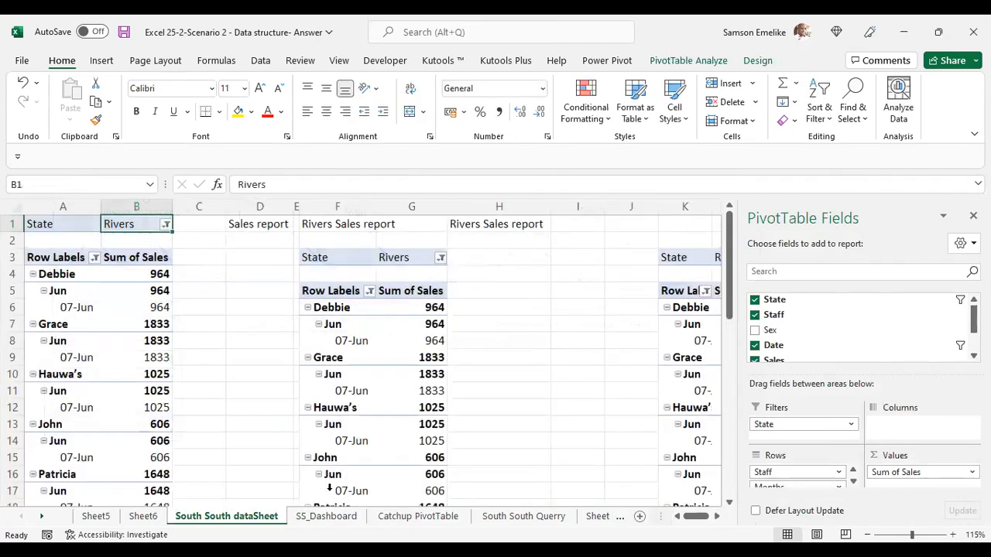
click(328, 517)
click(393, 336)
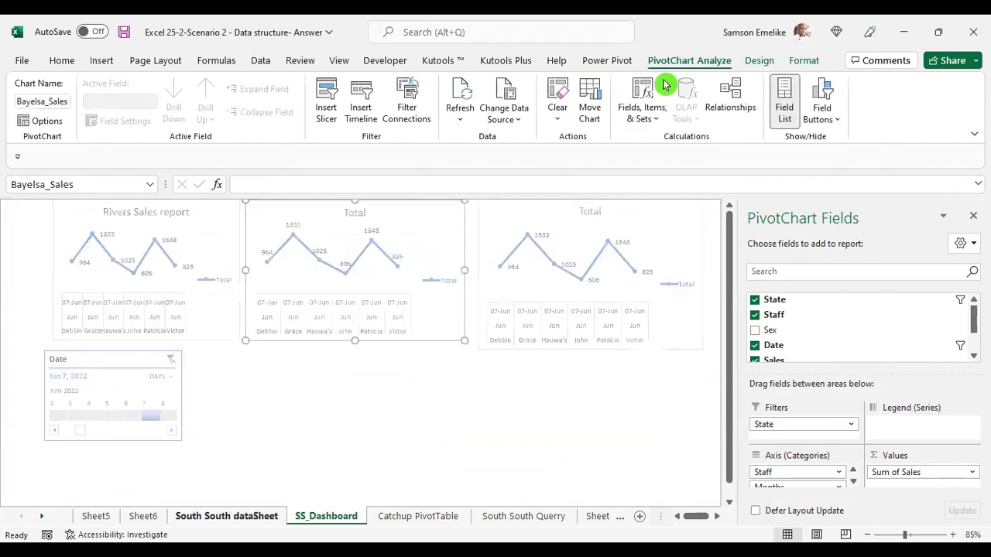
key(ctrl+Page_Up)
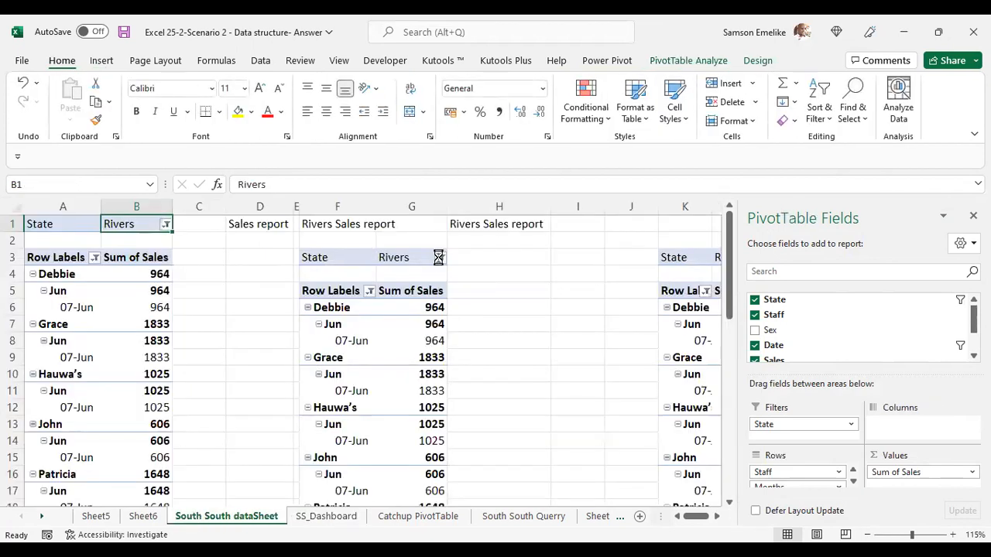
- Filter the State field of the pivot table starting in F3 to Bayelsa only, deselecting Rivers
click(441, 257)
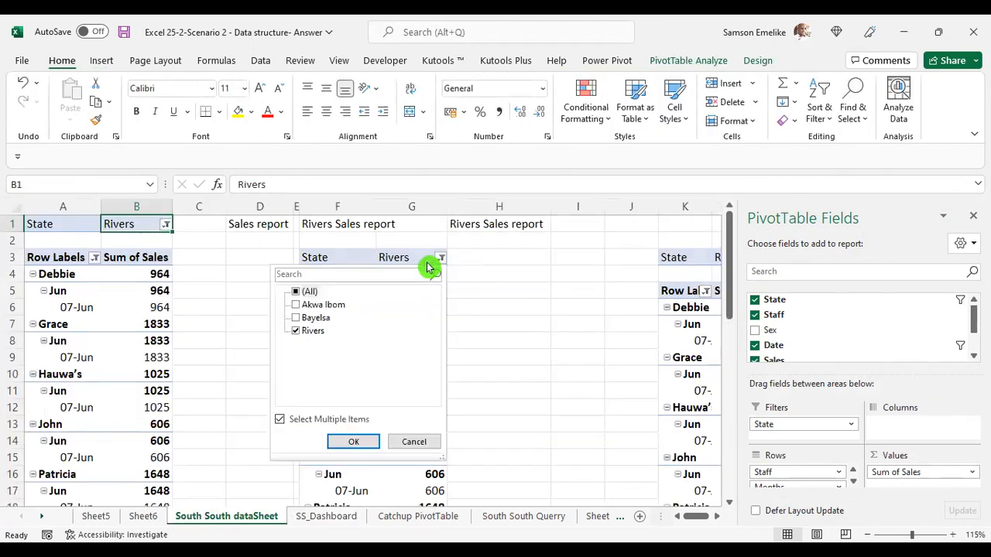
click(306, 330)
click(309, 318)
click(354, 444)
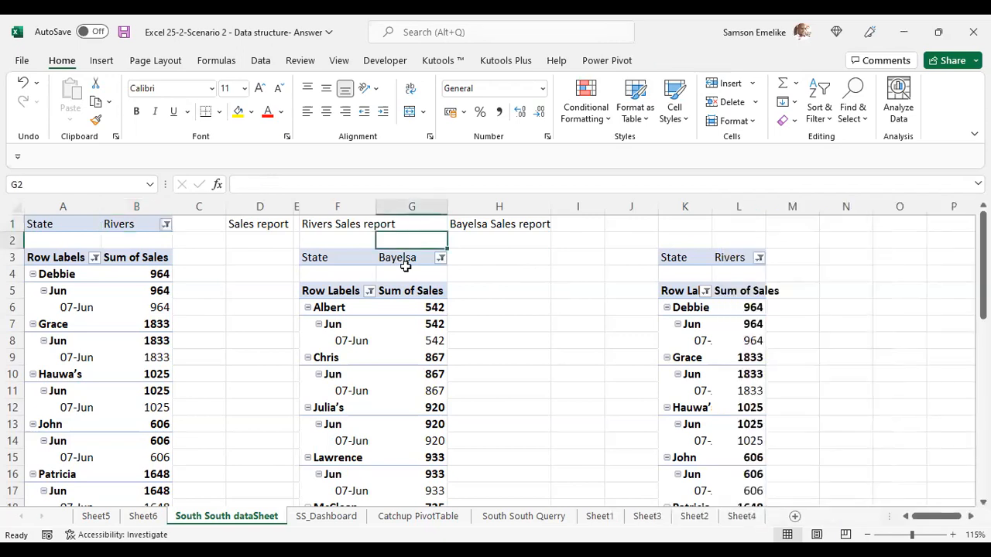
click(411, 259)
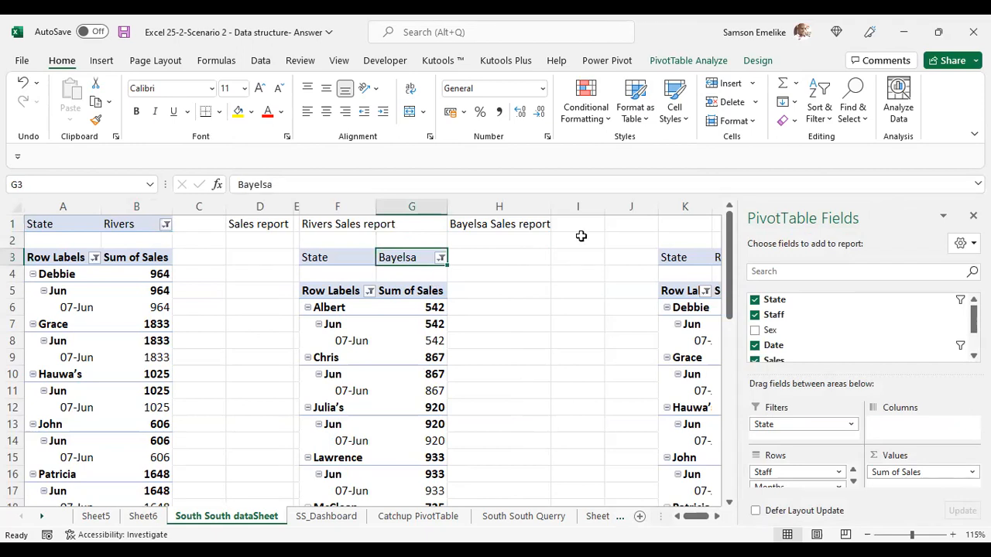
key(alt+Tab)
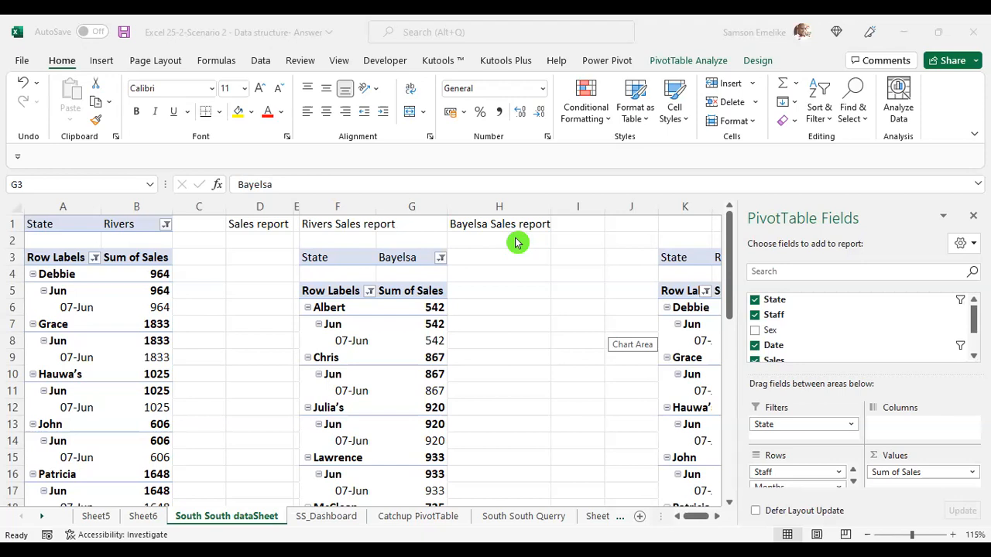
click(415, 257)
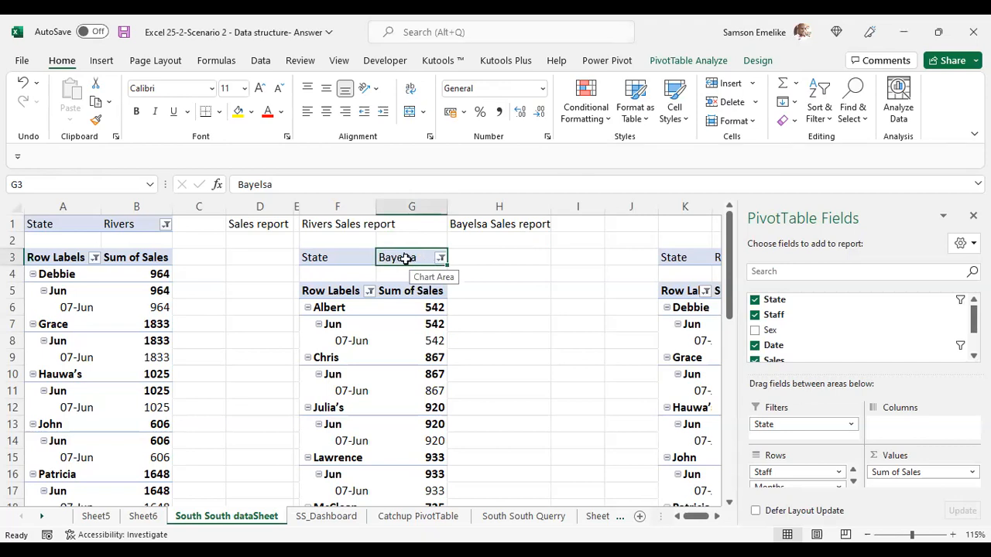
click(350, 225)
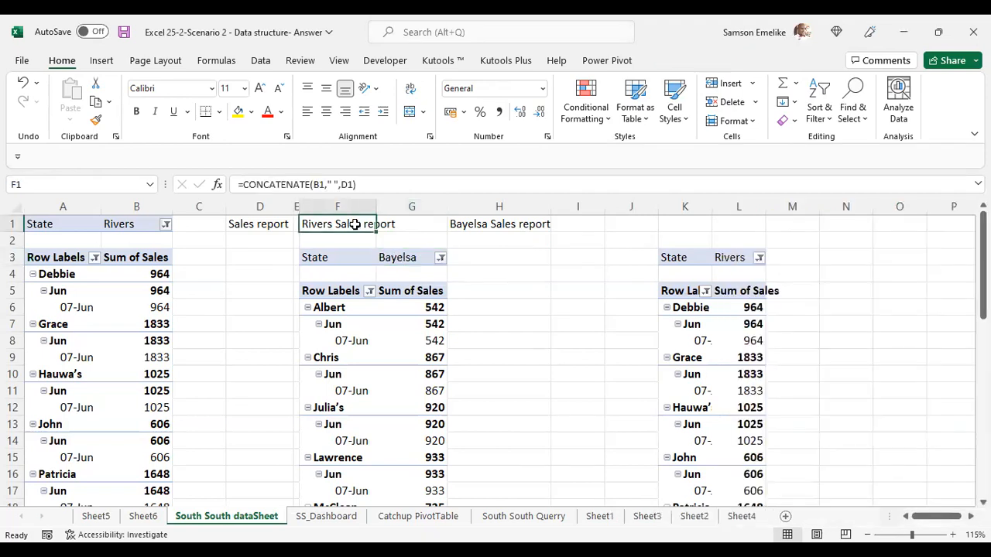
- Fill the Sales report cell D1 with yellow and review the cells that the H1 title formula refers to
click(256, 225)
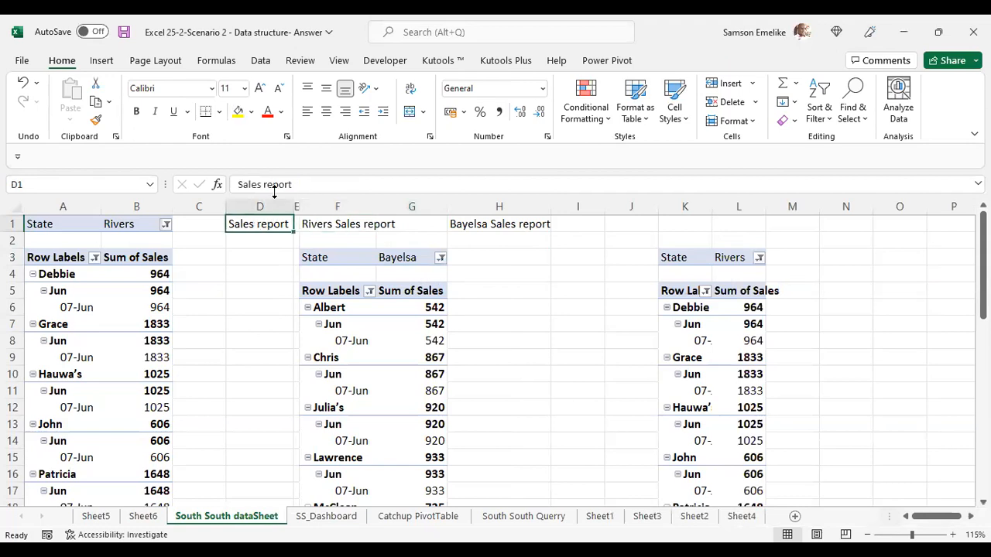
click(238, 111)
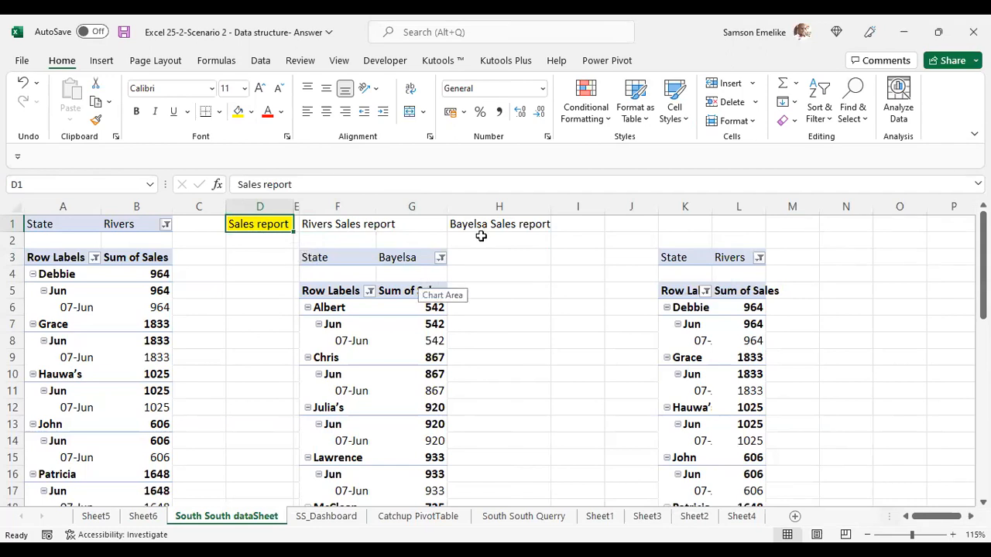
click(403, 258)
click(284, 230)
click(499, 225)
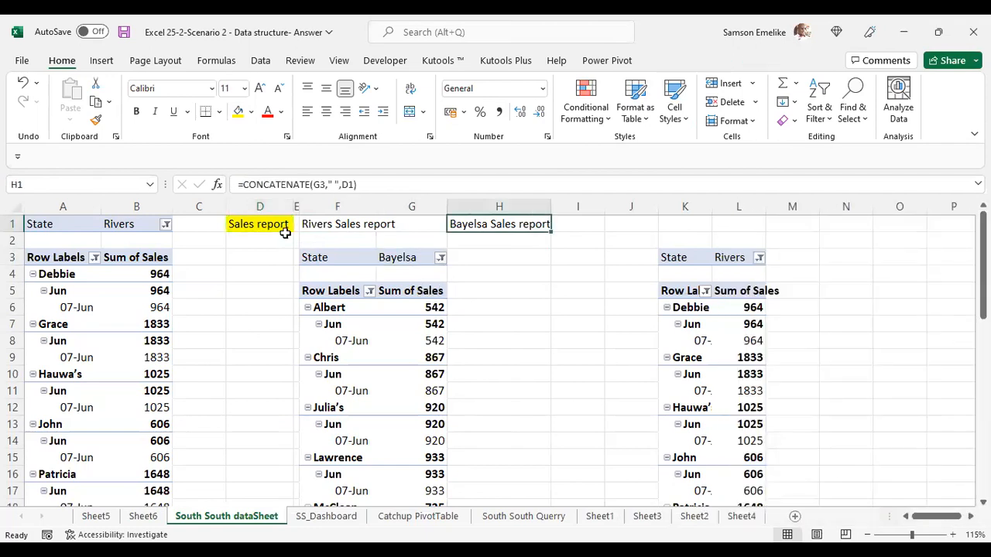
- Fit column F to the Rivers Sales report title and fill F1 with a light orange theme colour
click(349, 224)
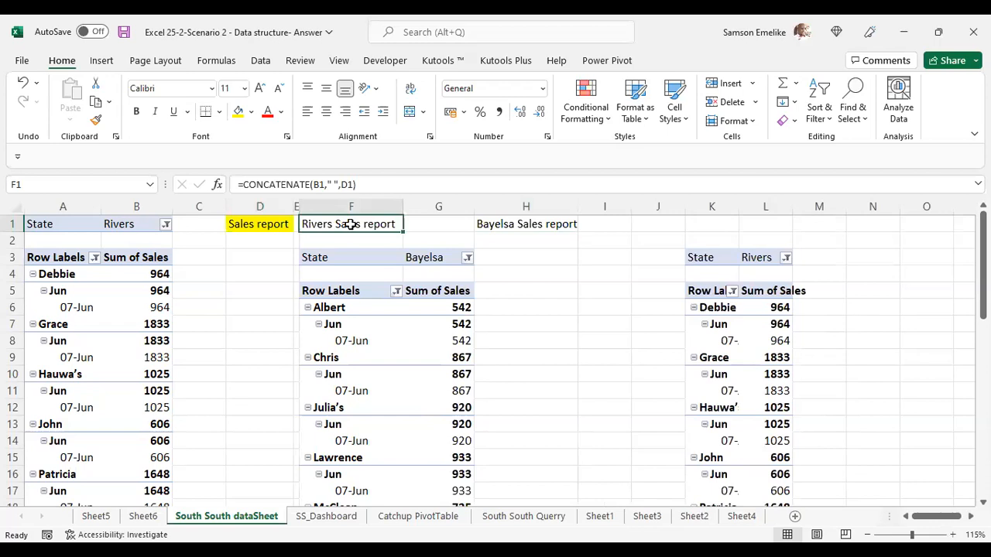
click(253, 114)
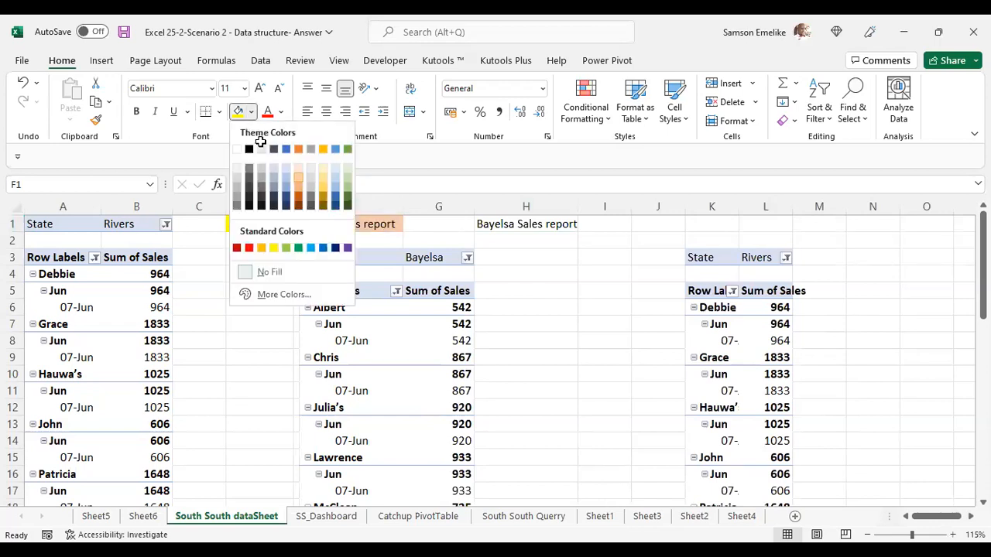
click(301, 173)
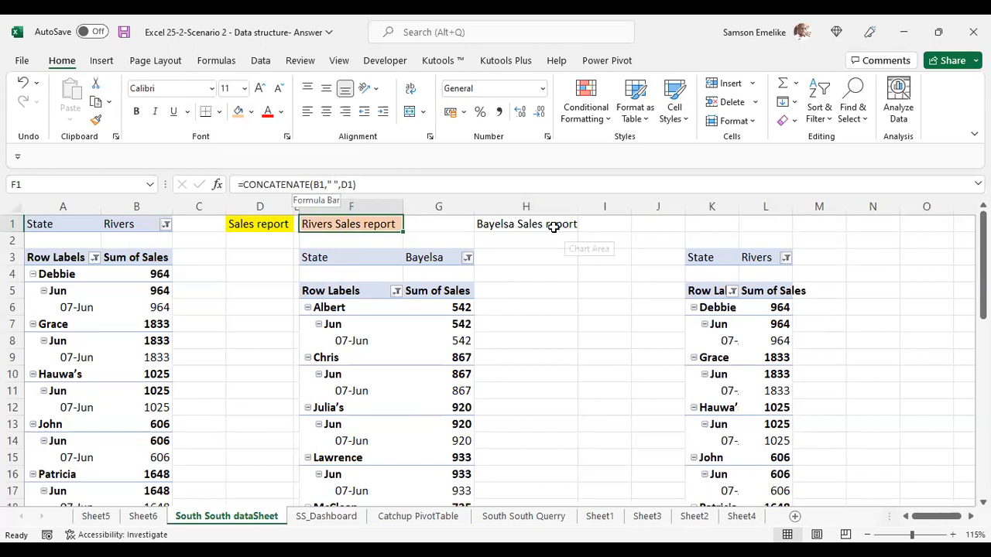
- Fill the Bayelsa Sales report title cell H1 with a dark gold theme colour
click(554, 227)
click(251, 111)
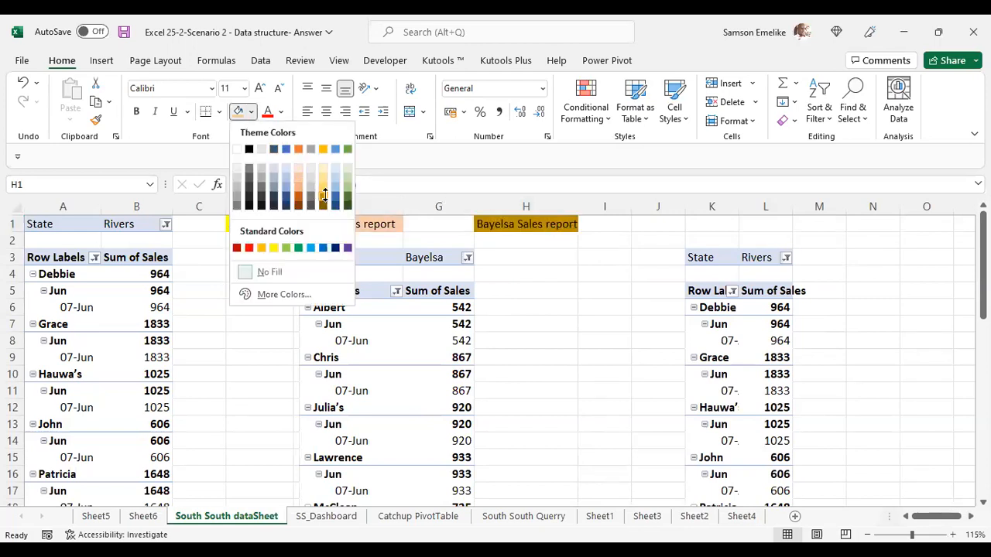
click(324, 195)
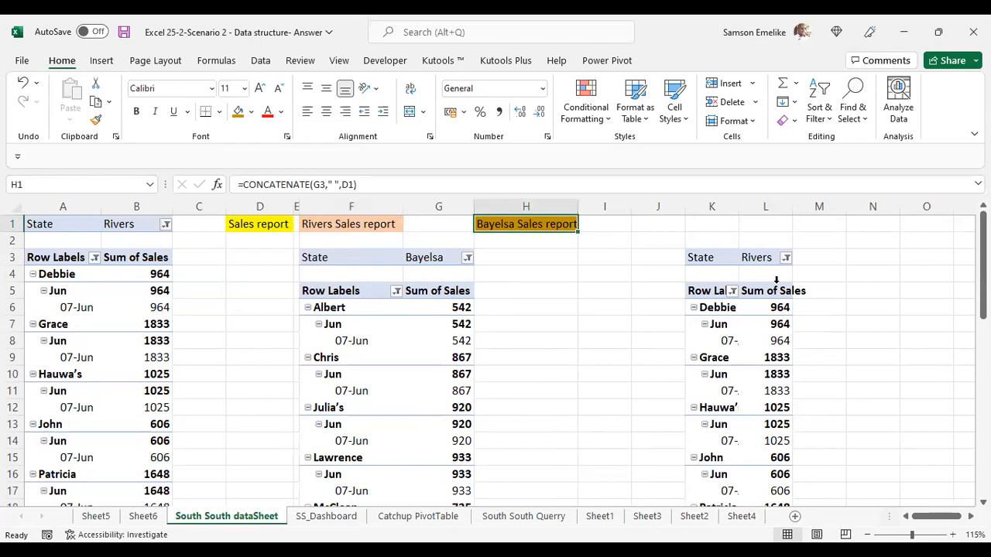
- Enter the formula =CONCATENATE(L3," ",D1) in cell M1 to build the third pivot table's report title
click(826, 222)
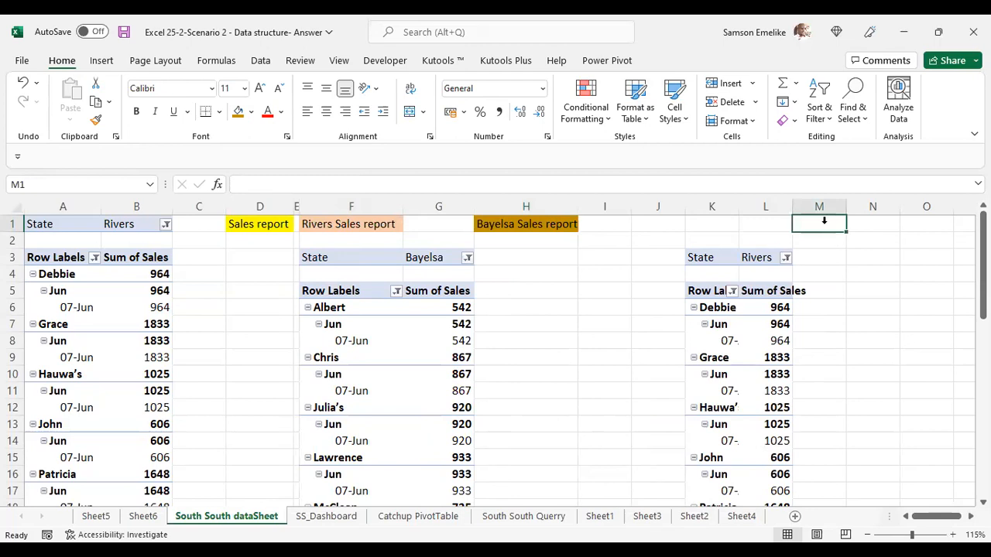
text(=c)
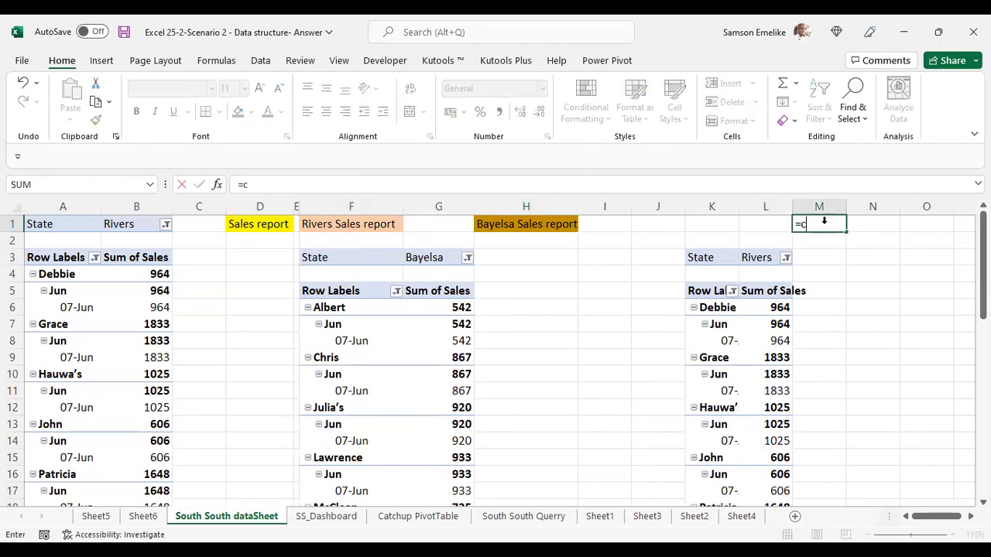
text(onc)
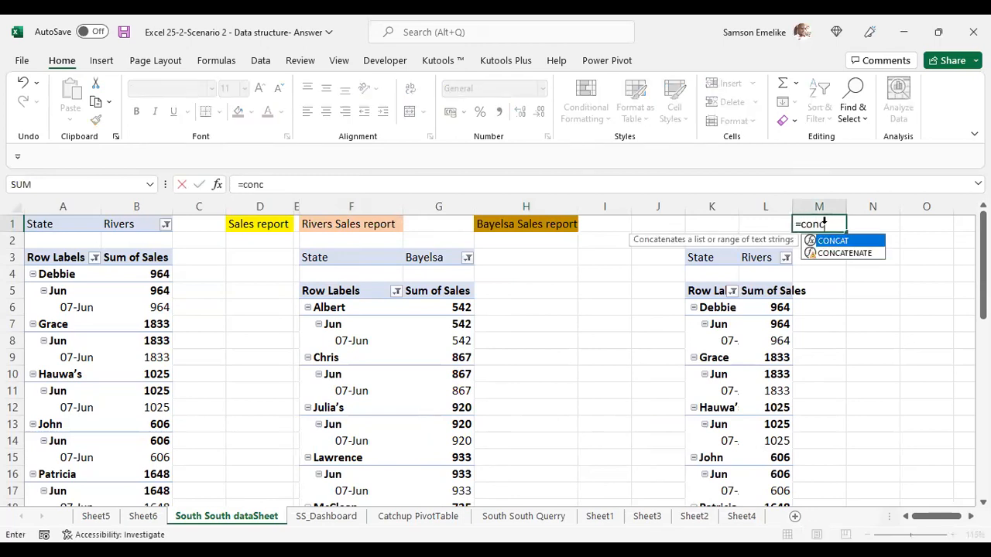
key(Down)
key(Tab)
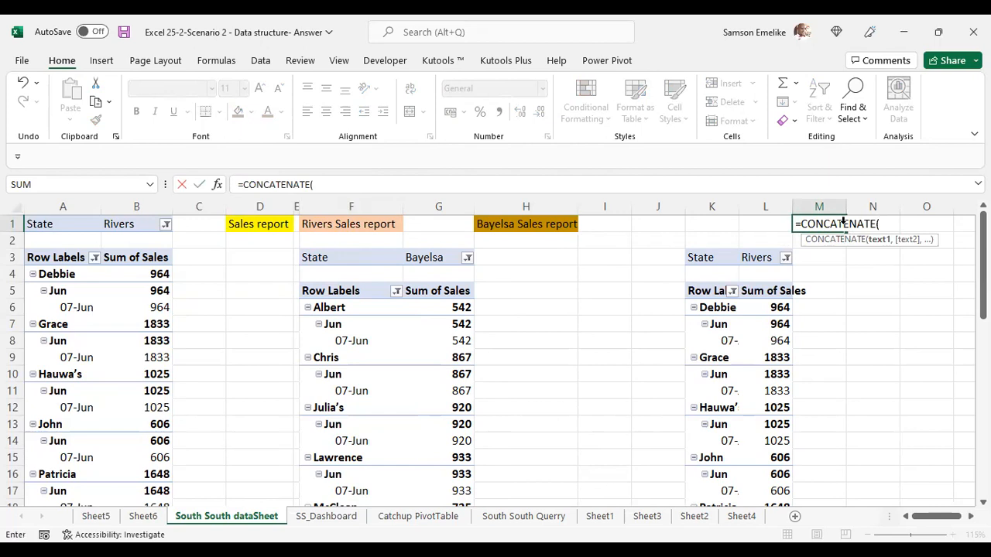
click(755, 259)
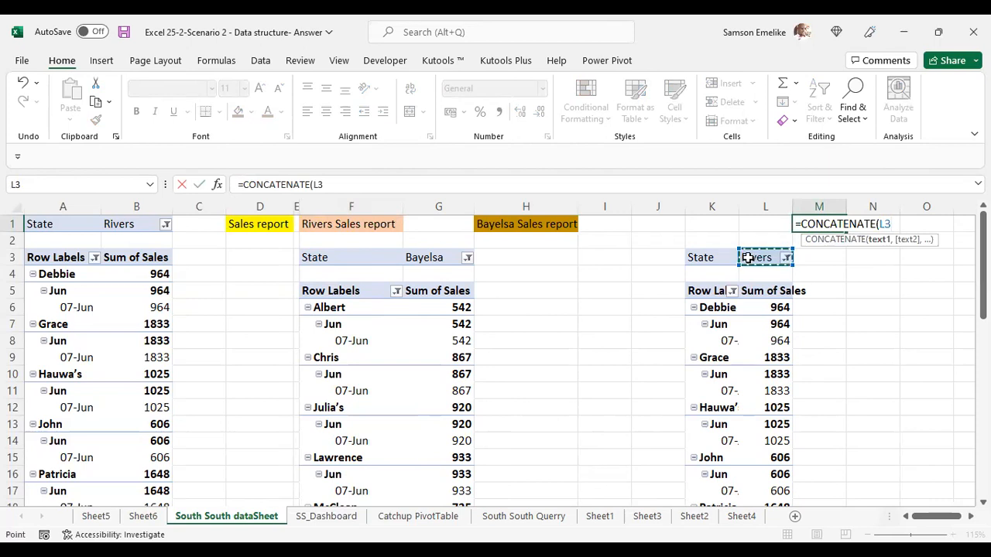
text(,)
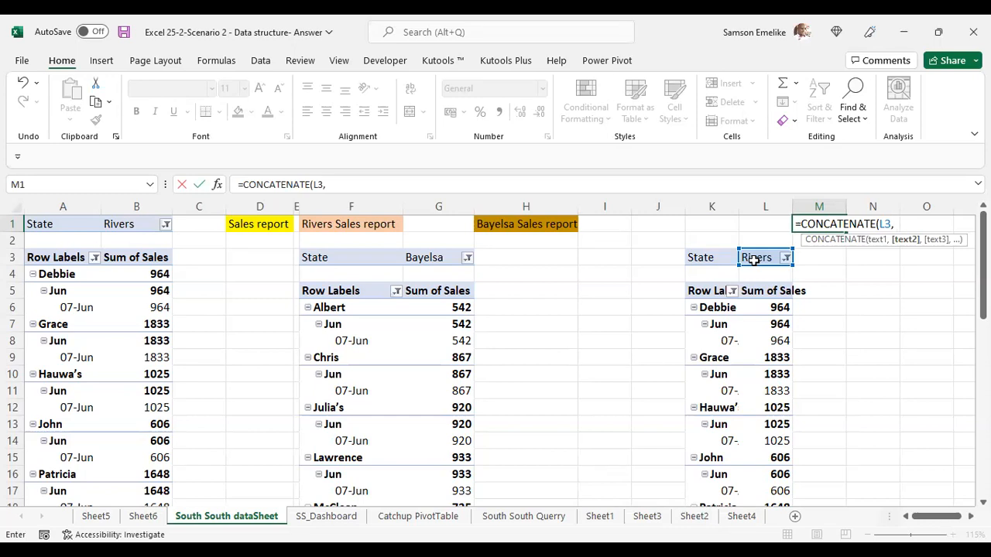
text(" ",)
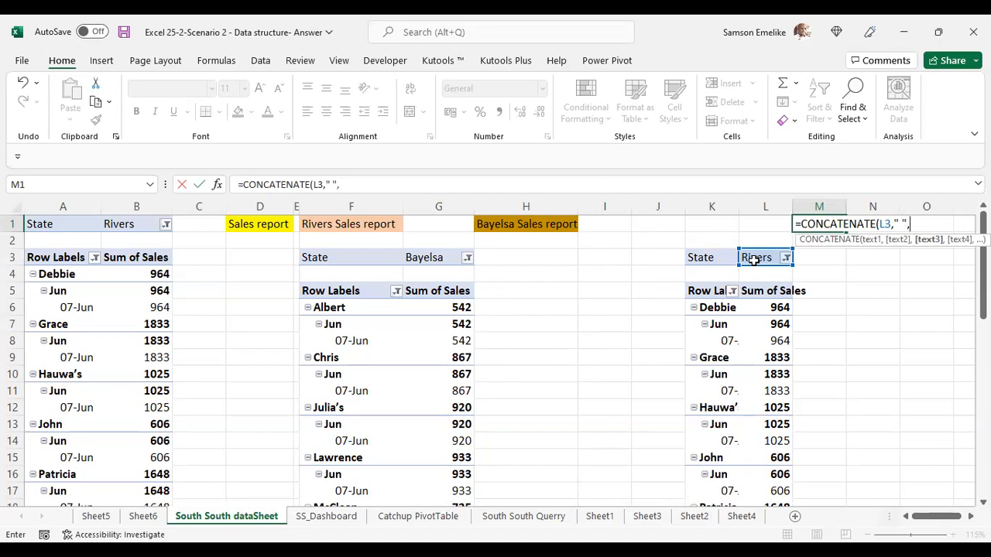
click(264, 223)
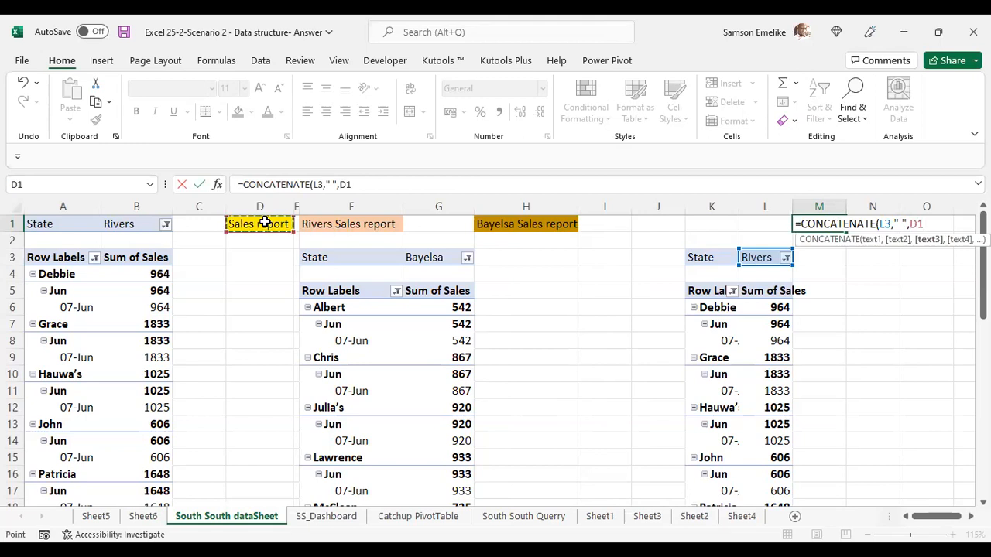
text())
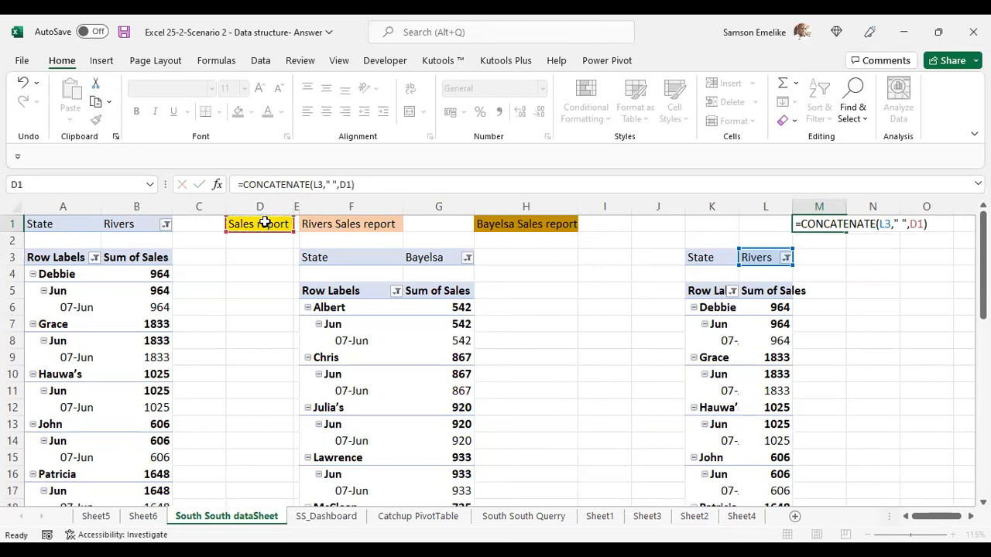
key(Return)
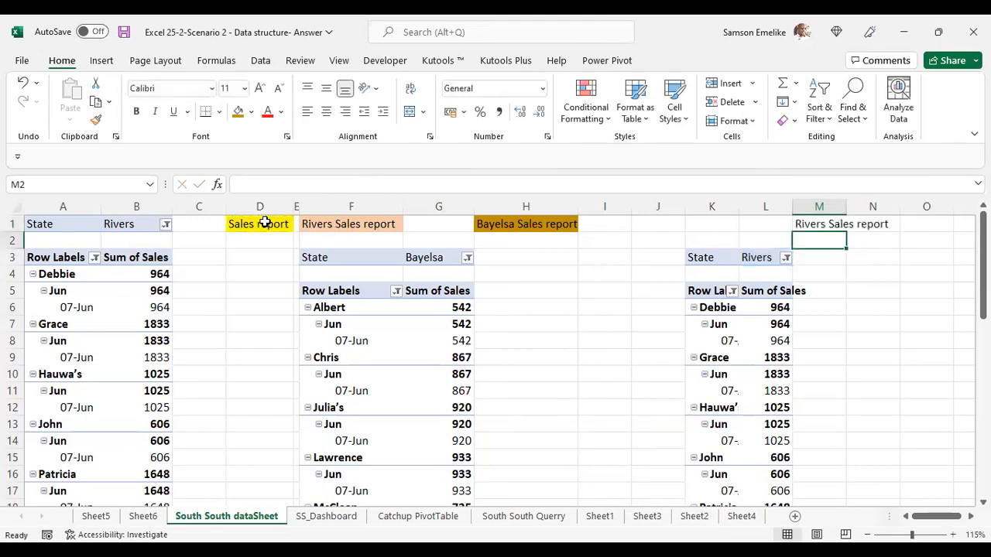
- Filter the State field of the pivot table starting in K3 to Akwa Ibom only, deselecting Rivers, and fit column M to its title
click(762, 261)
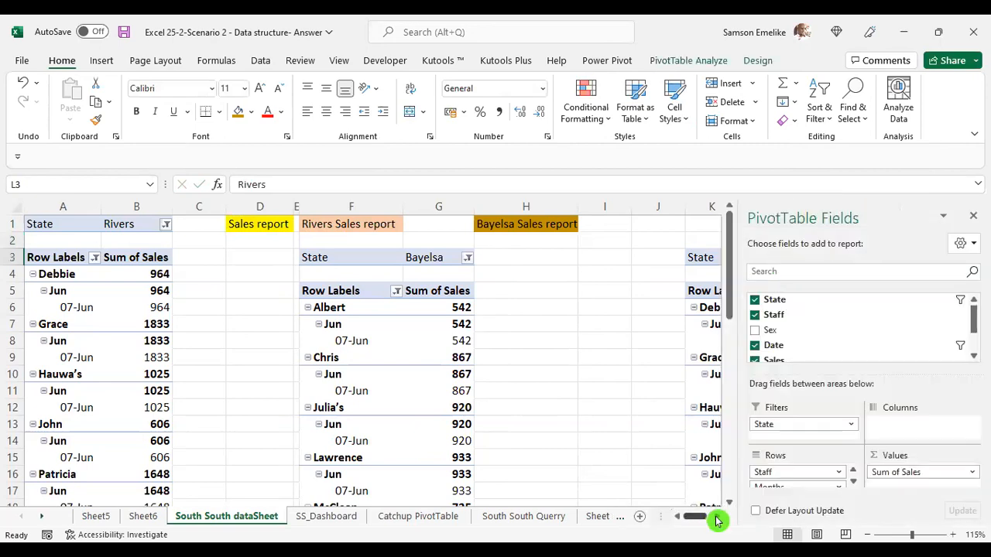
click(717, 517)
click(717, 518)
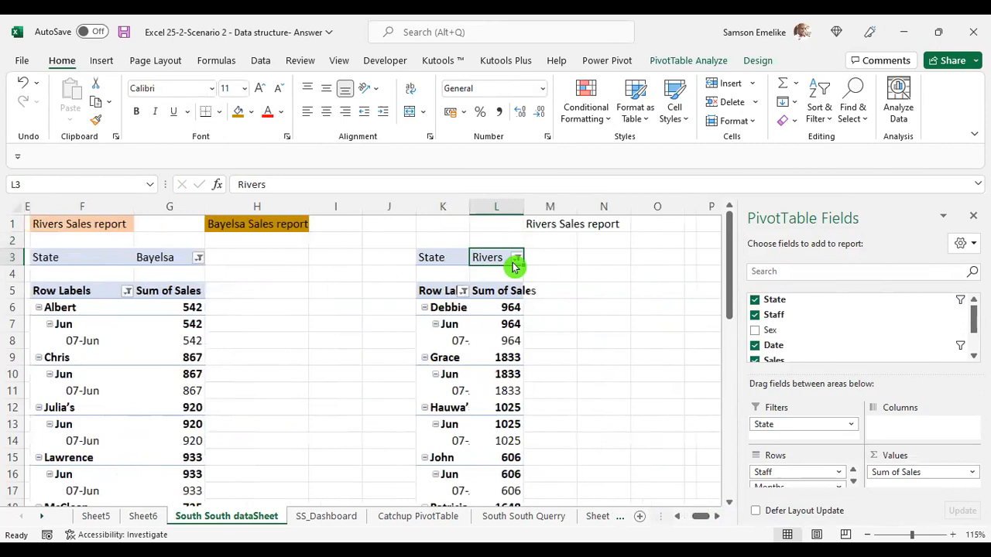
click(514, 260)
click(373, 305)
click(371, 330)
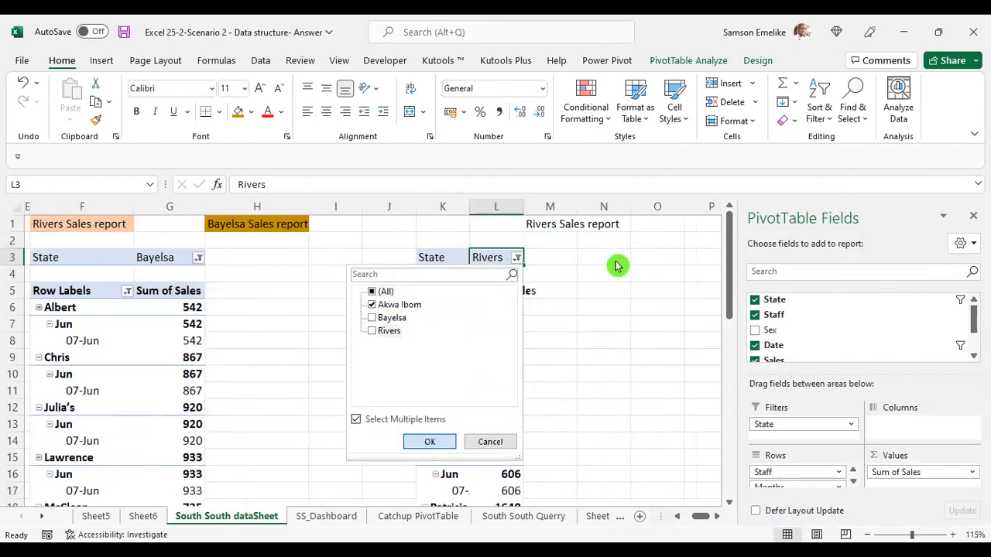
key(Return)
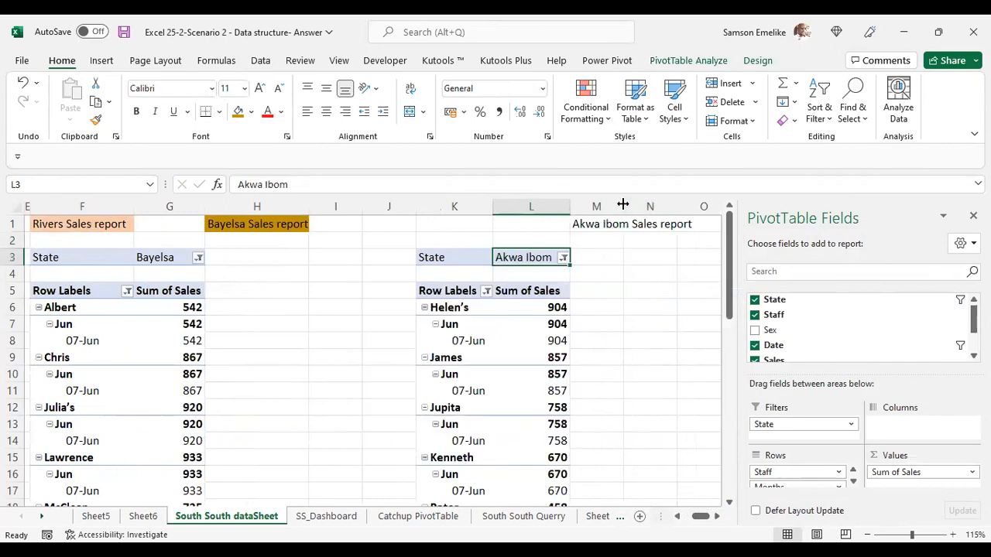
double_click(622, 204)
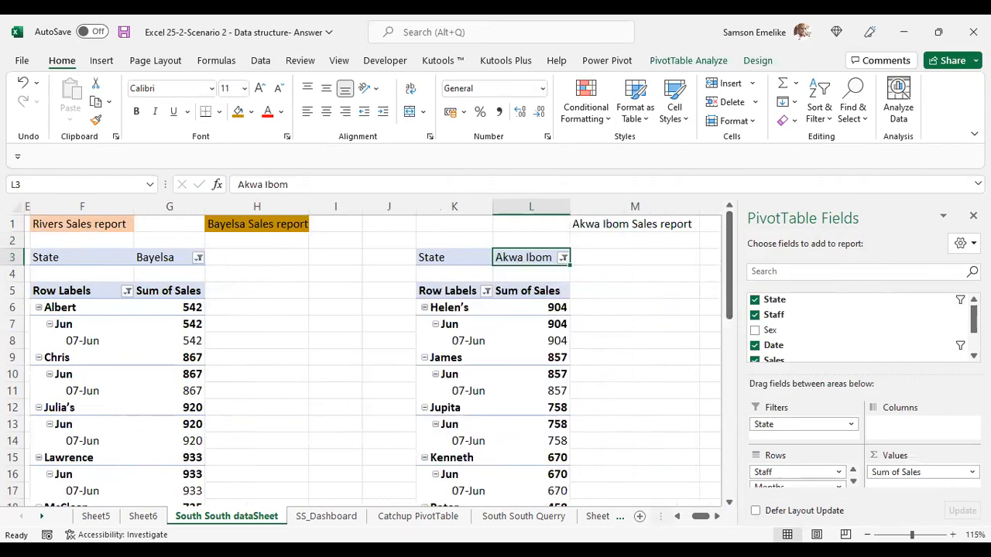
- Link the title of the Bayelsa_Sales chart on SS_Dashboard to cell H1 of the South South dataSheet
click(316, 517)
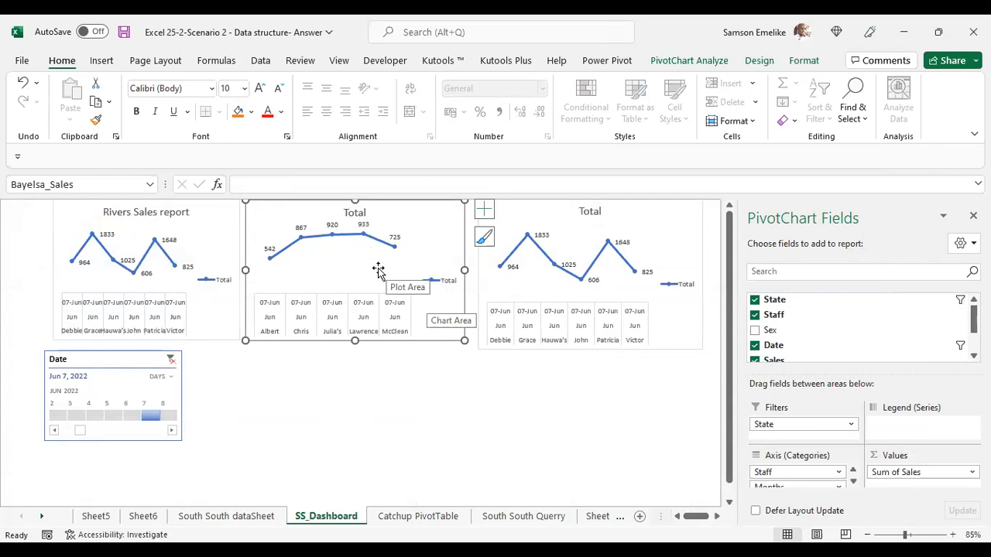
click(691, 59)
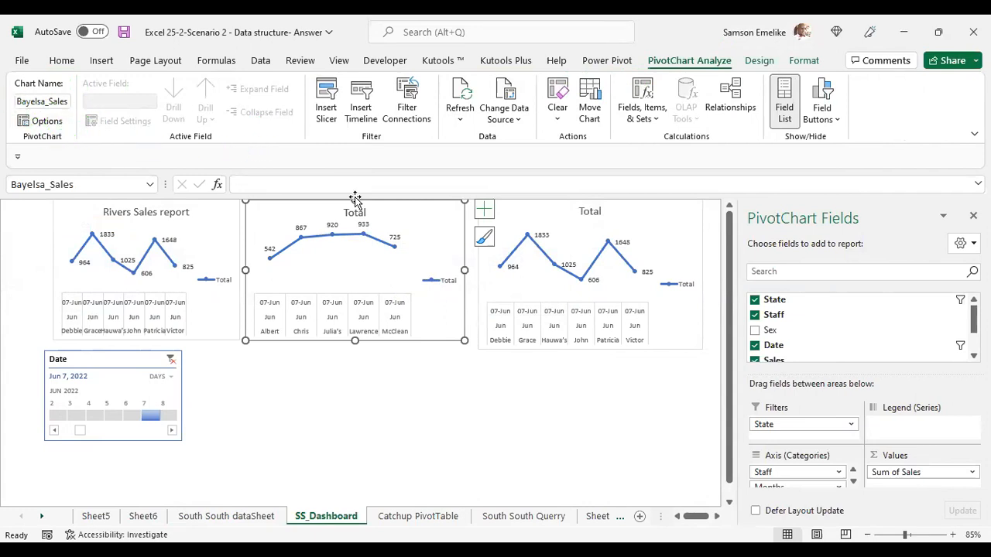
click(692, 346)
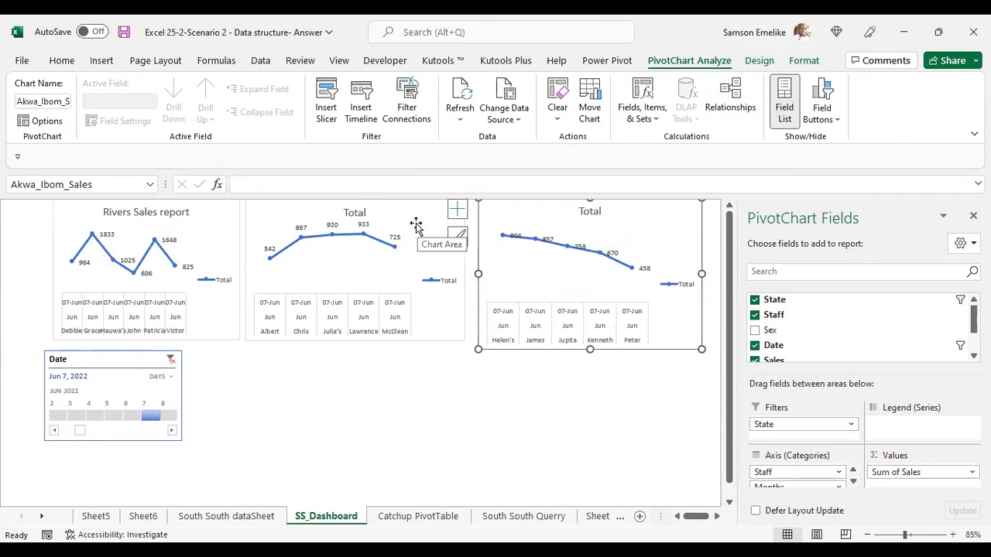
click(361, 213)
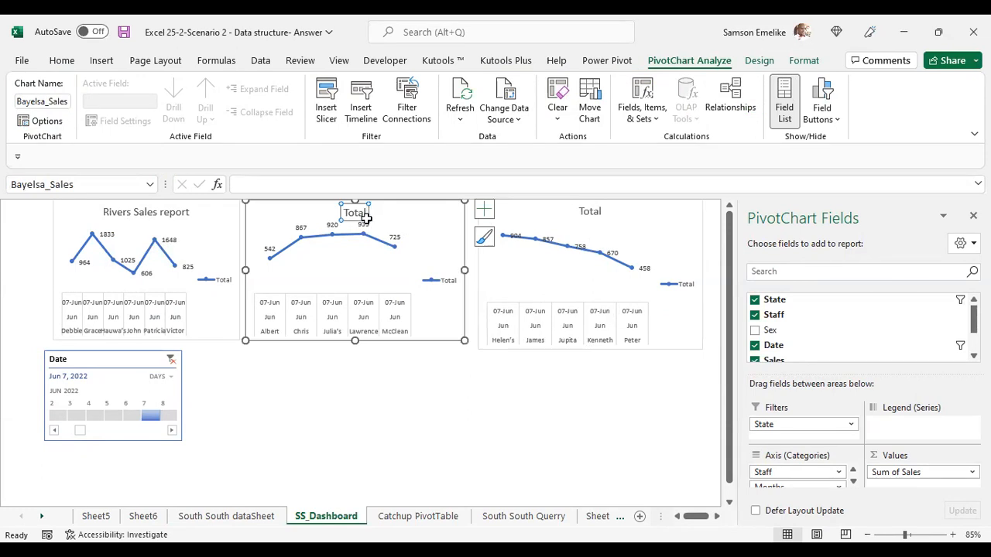
click(314, 191)
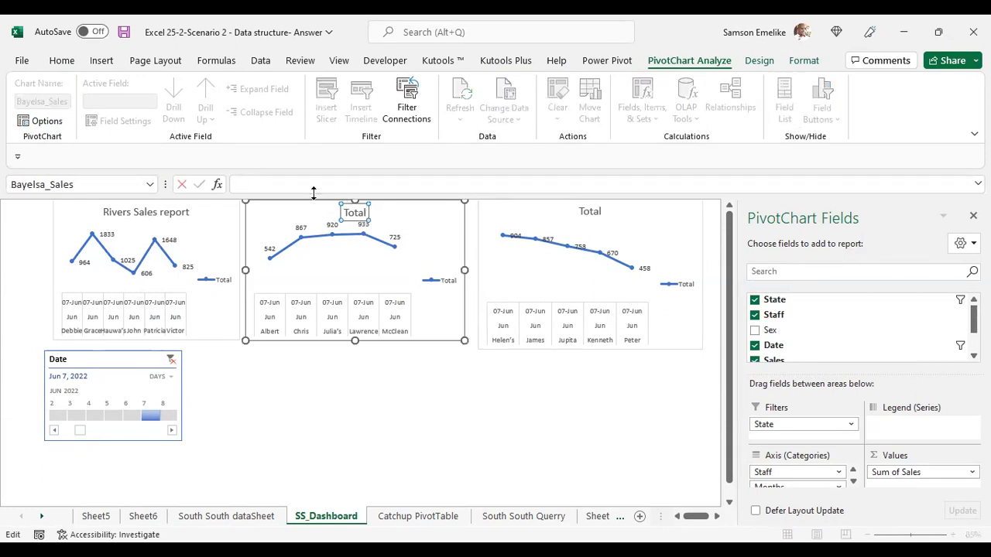
text(=)
click(247, 520)
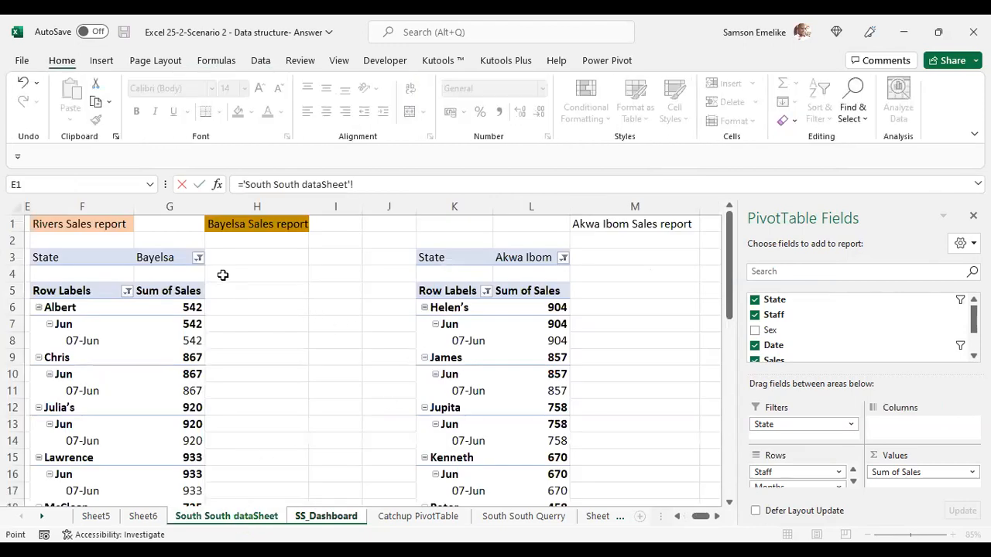
click(230, 225)
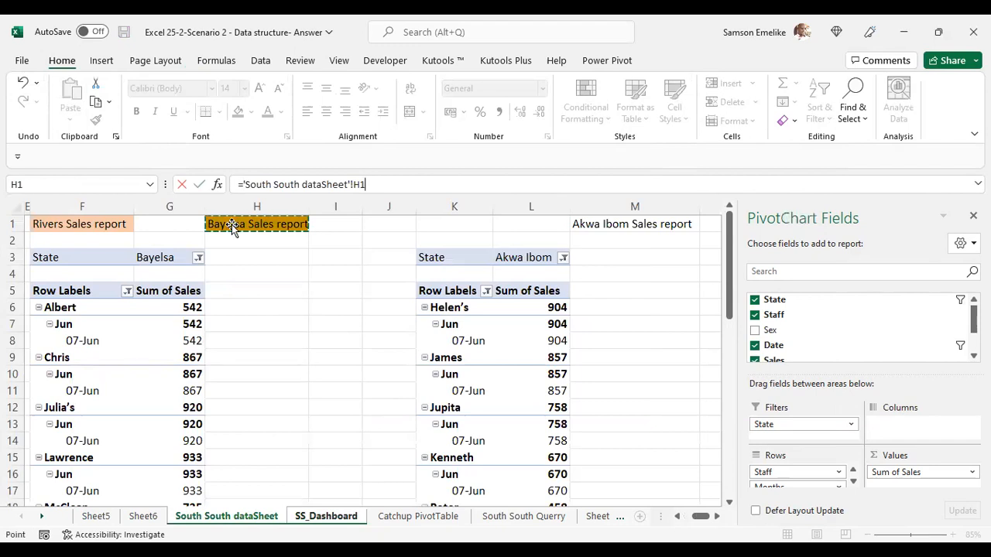
key(Return)
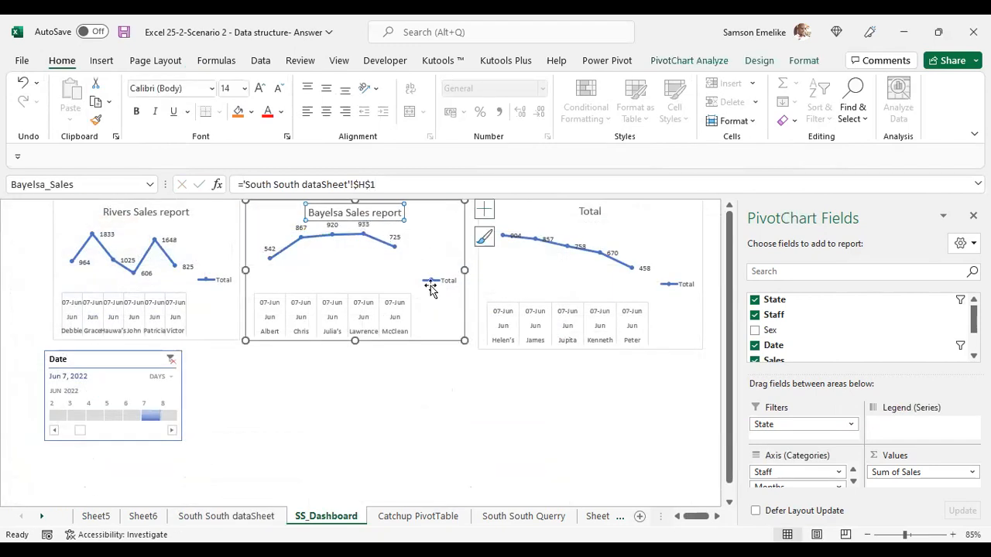
- Link the title of the Akwa_Ibom_Sales chart to cell M1 of the South South dataSheet
click(457, 342)
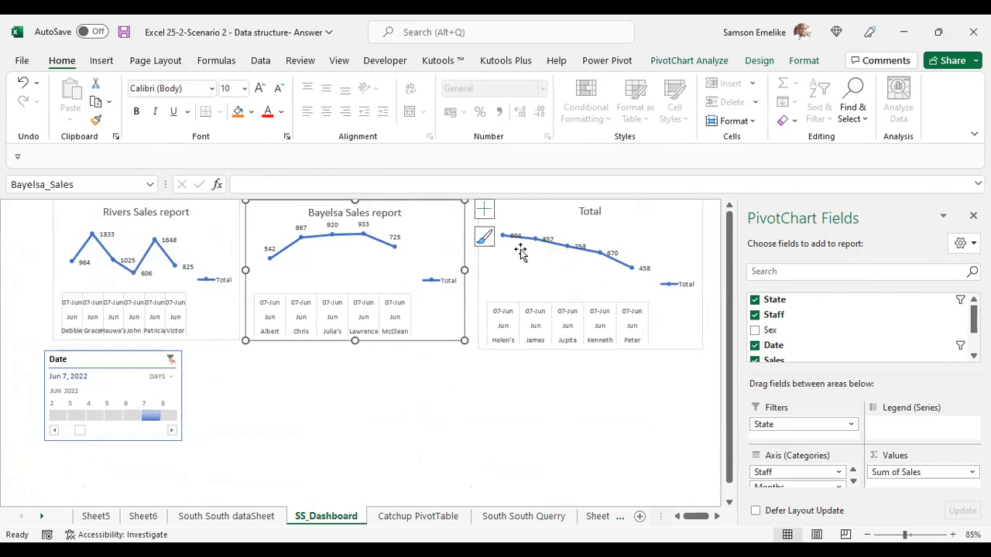
click(681, 60)
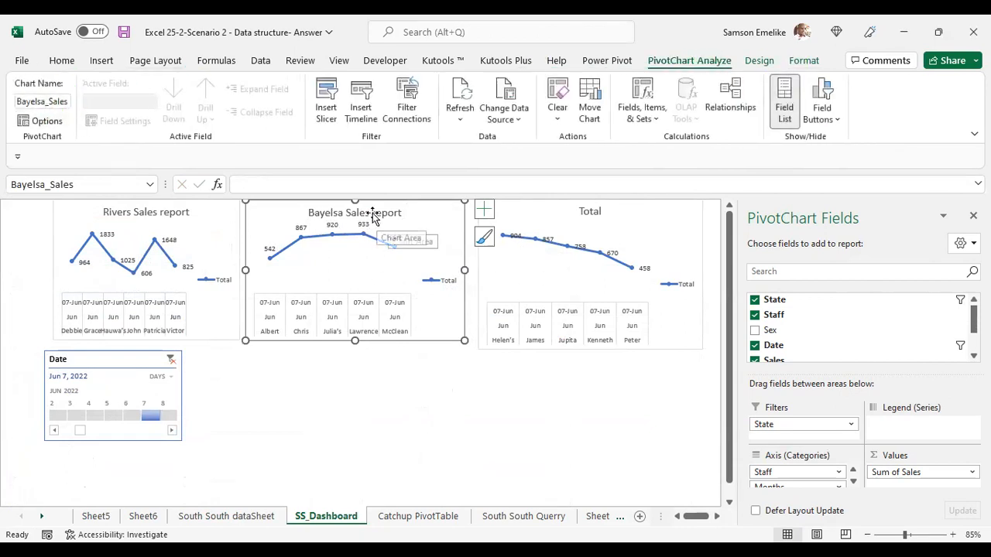
click(639, 350)
click(589, 212)
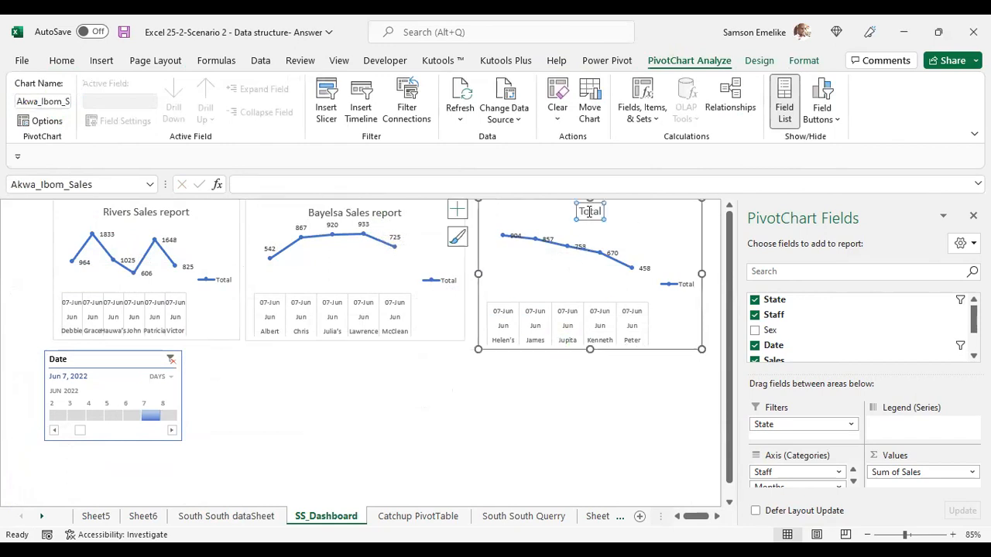
click(369, 192)
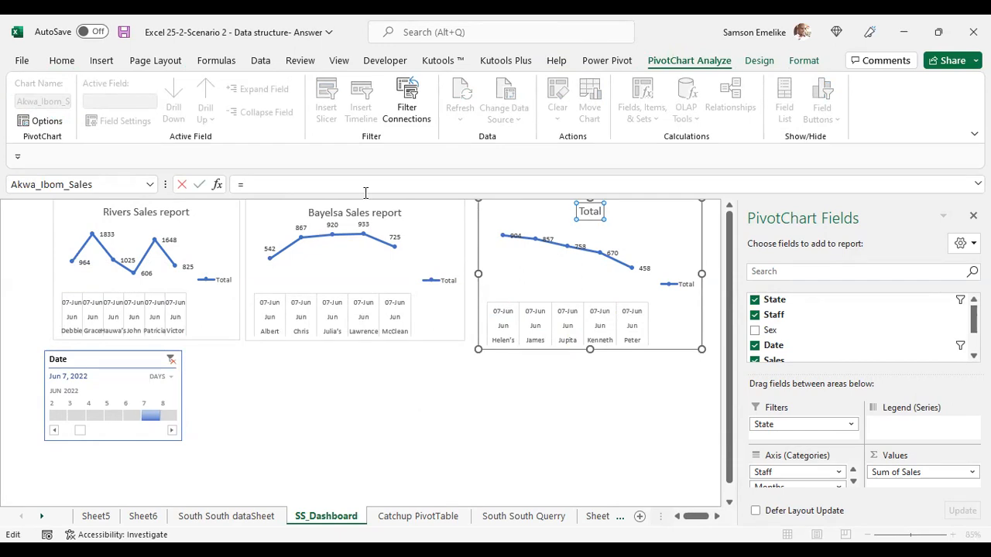
click(249, 522)
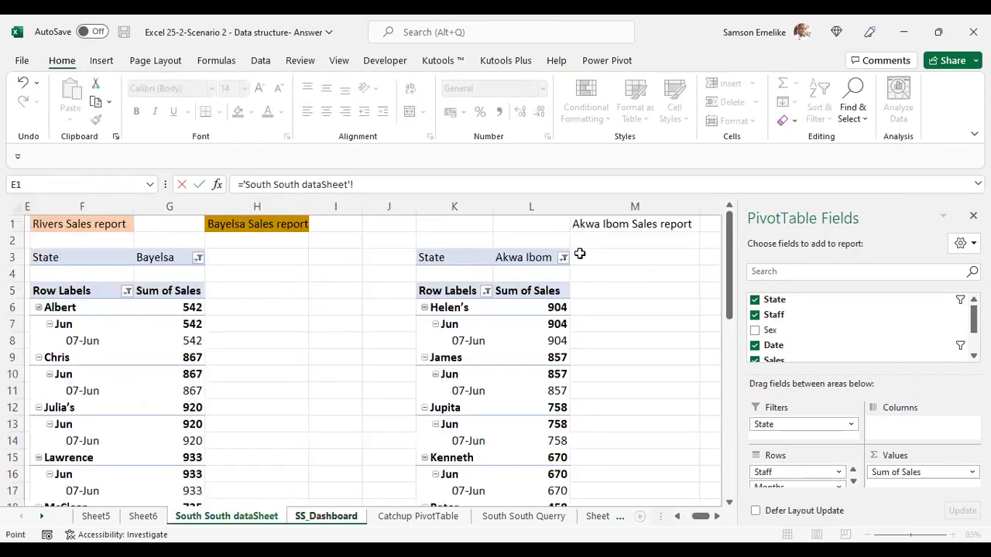
click(600, 224)
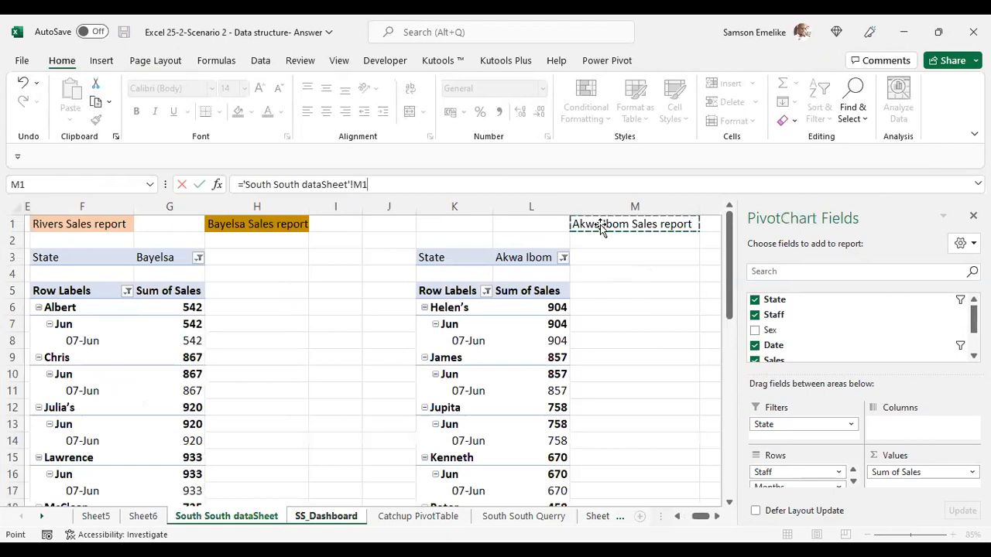
key(Return)
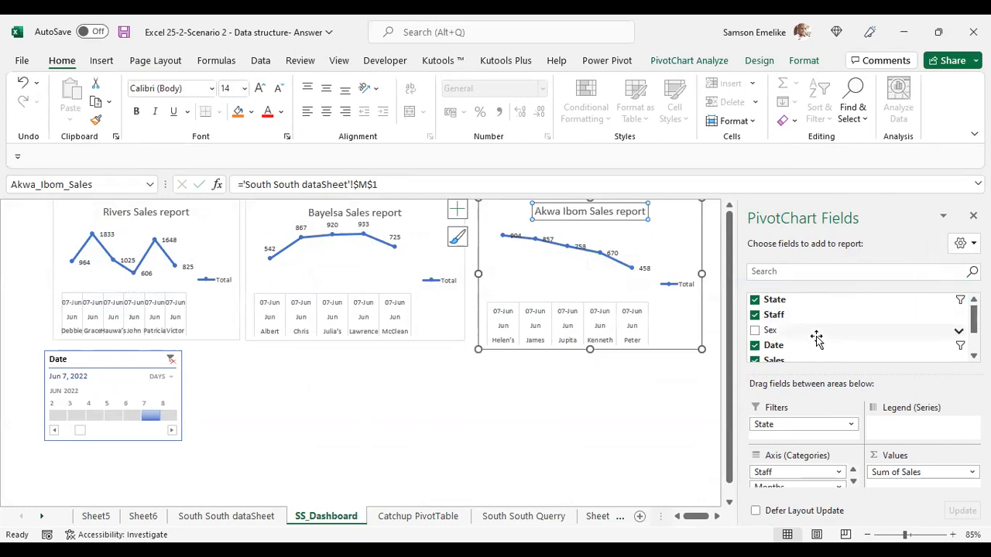
- Hide the PivotChart field list and set the shared Date timeline to Jun 8, 2022
click(973, 219)
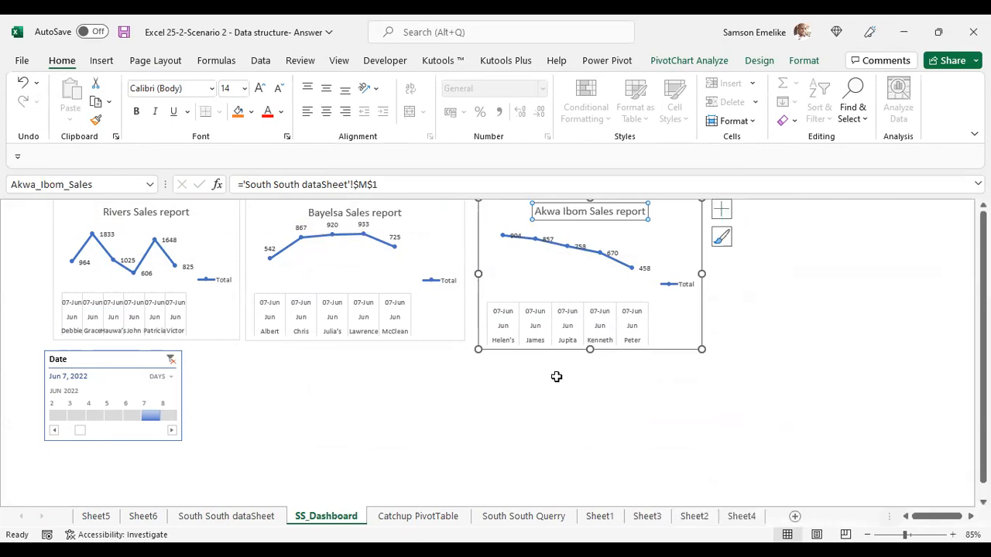
click(172, 431)
click(134, 420)
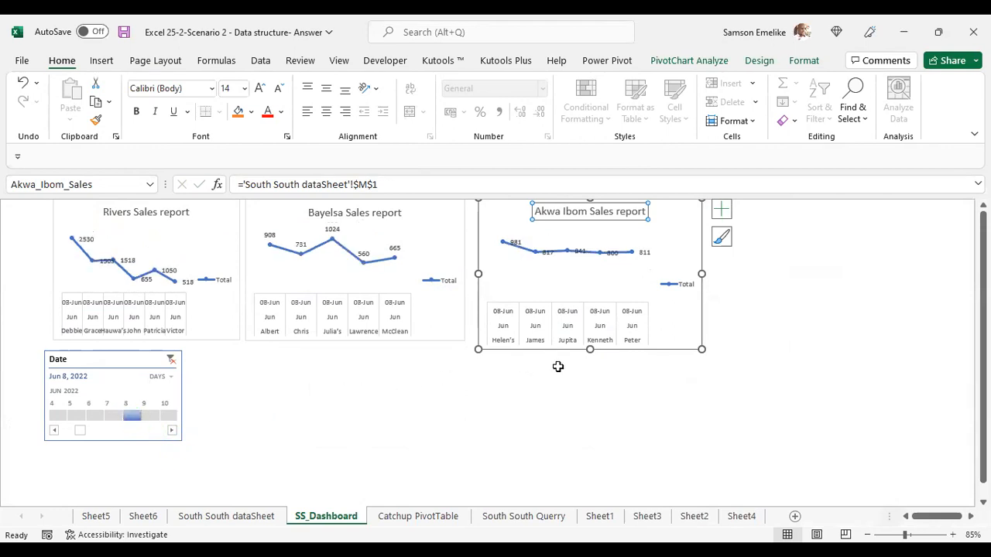
- Widen the Akwa Ibom, Bayelsa and Rivers sales charts and spread them out across the dashboard
drag(701, 349, 852, 327)
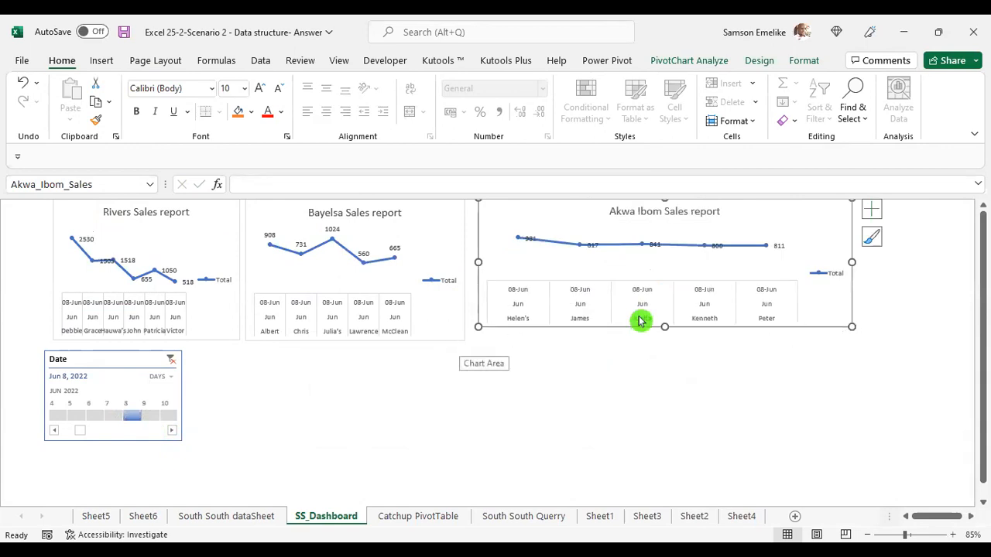
drag(654, 329, 757, 334)
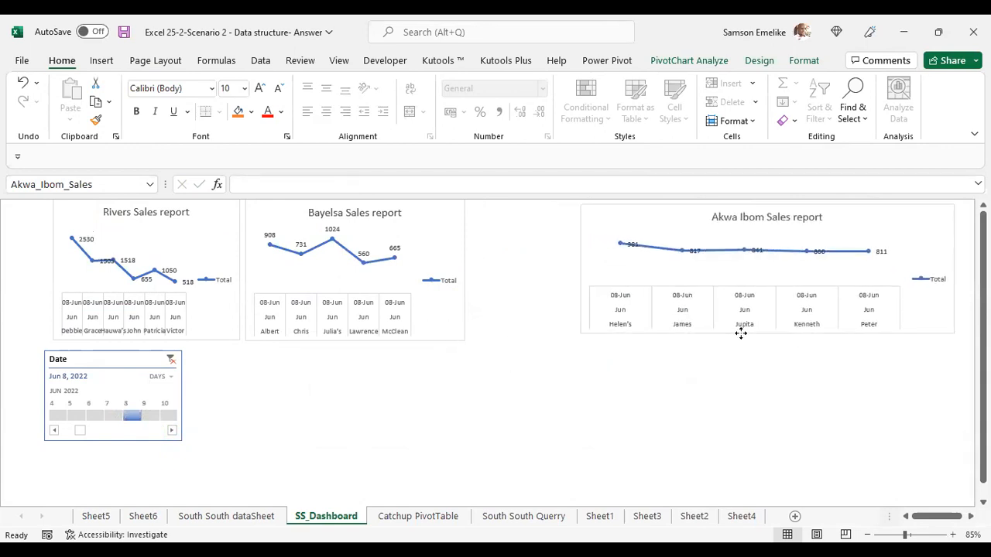
click(436, 339)
drag(497, 338, 561, 339)
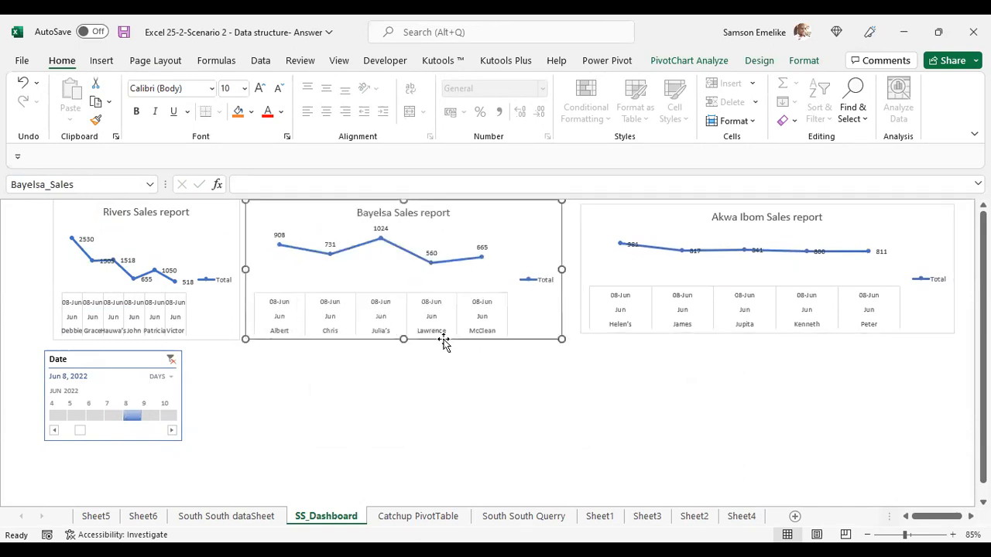
ctrl+click(212, 337)
drag(133, 329, 268, 343)
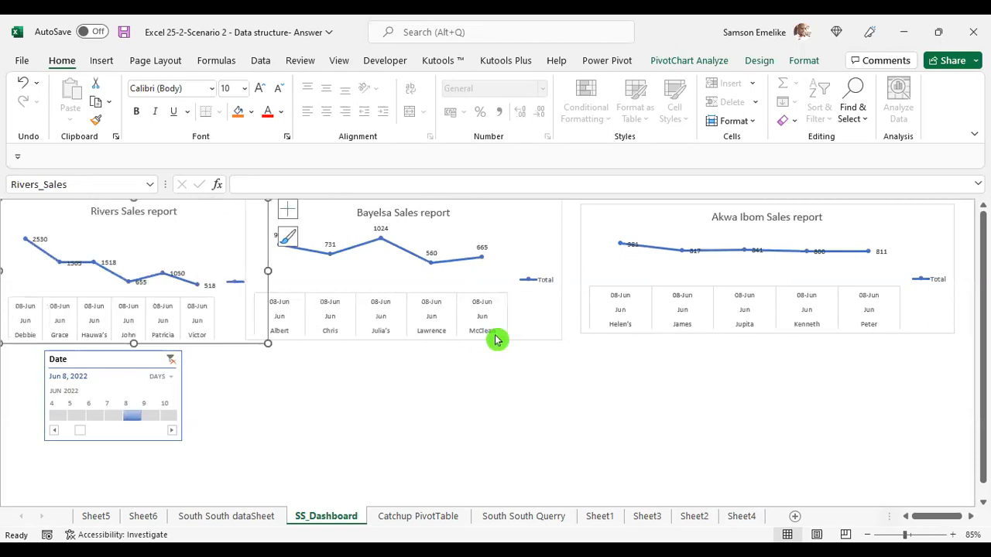
- Space out the Bayelsa and Akwa Ibom charts so they no longer overlap, and narrow the Akwa Ibom chart
drag(495, 335, 542, 341)
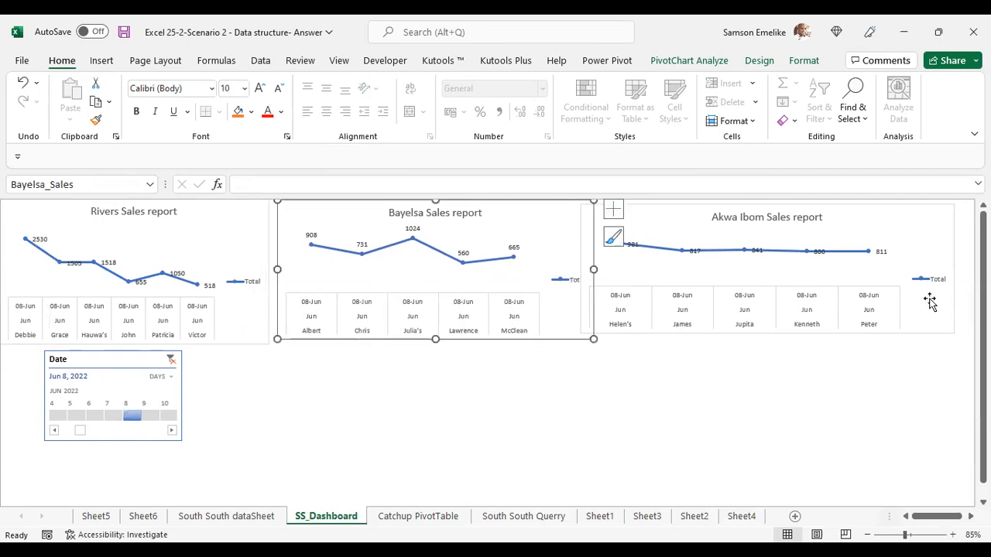
drag(934, 328, 958, 317)
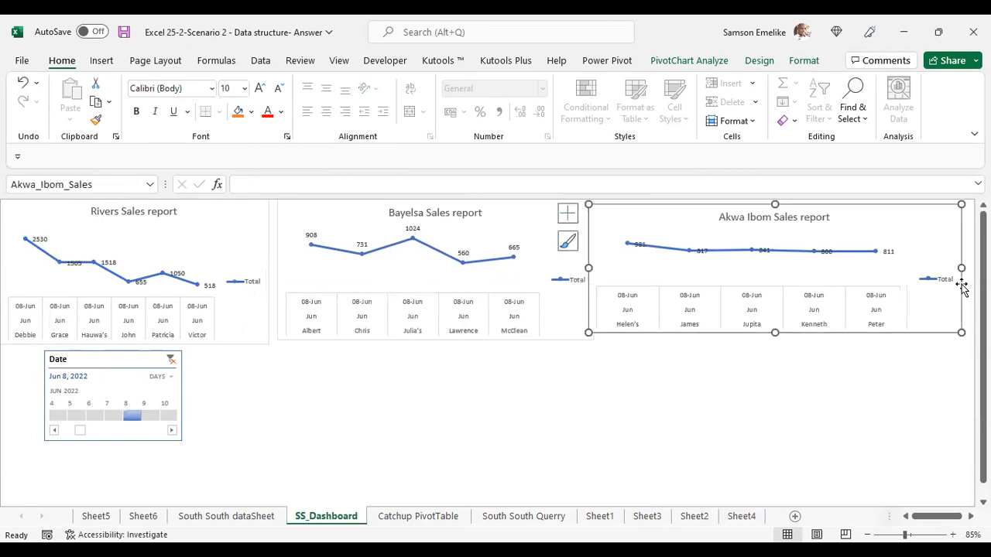
drag(961, 268, 902, 271)
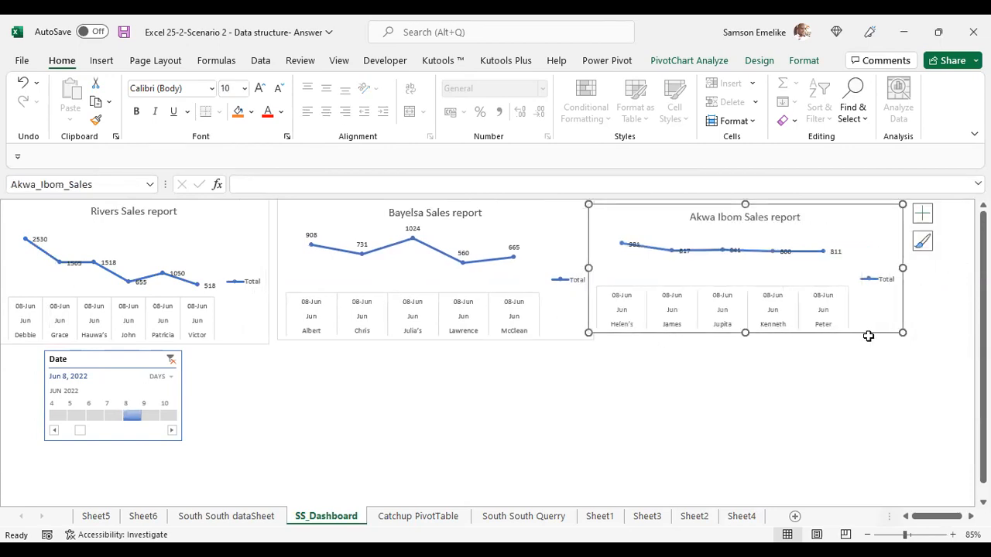
drag(865, 334, 891, 328)
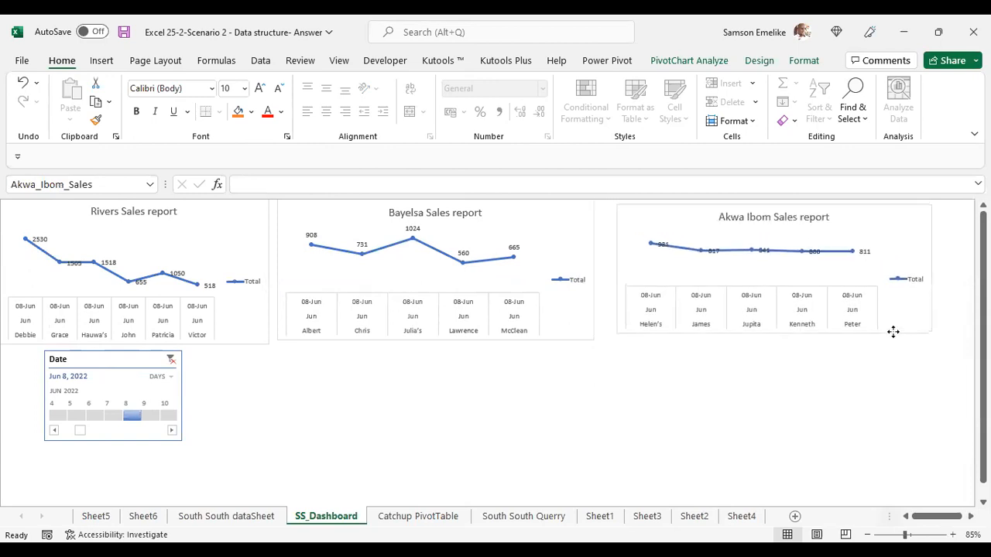
- Enlarge the Date timeline and place it below the Bayelsa chart, with Jun 9, 2022 selected
click(410, 516)
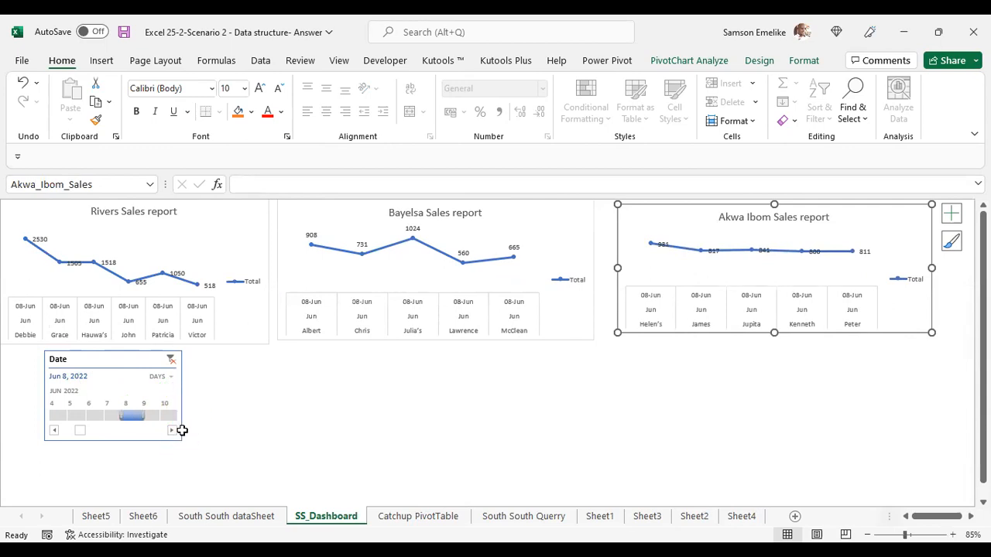
click(130, 439)
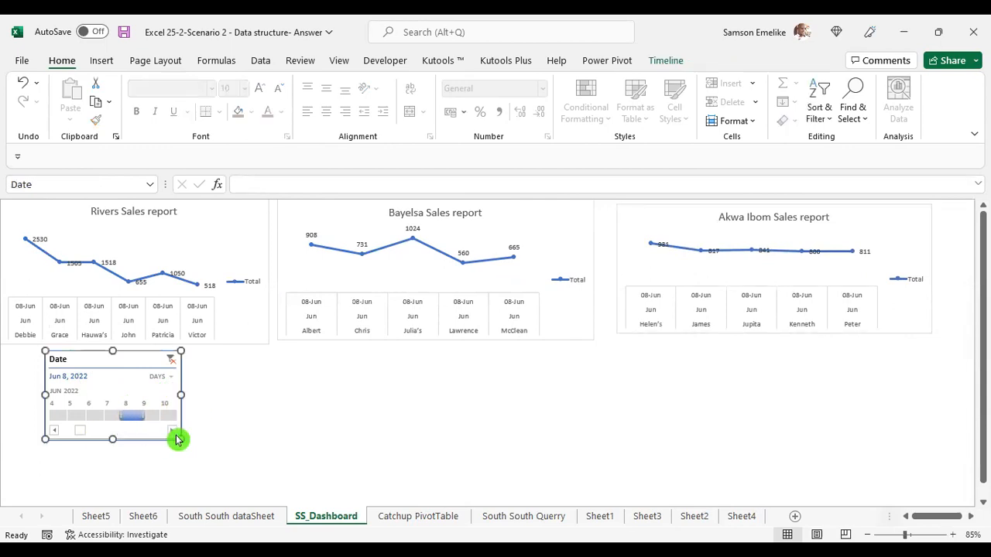
drag(180, 439, 346, 474)
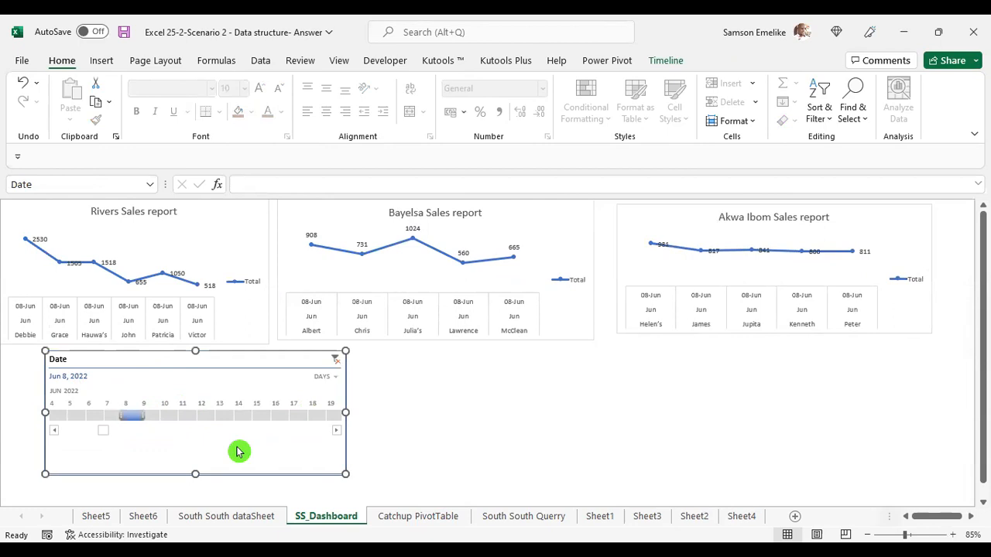
click(155, 418)
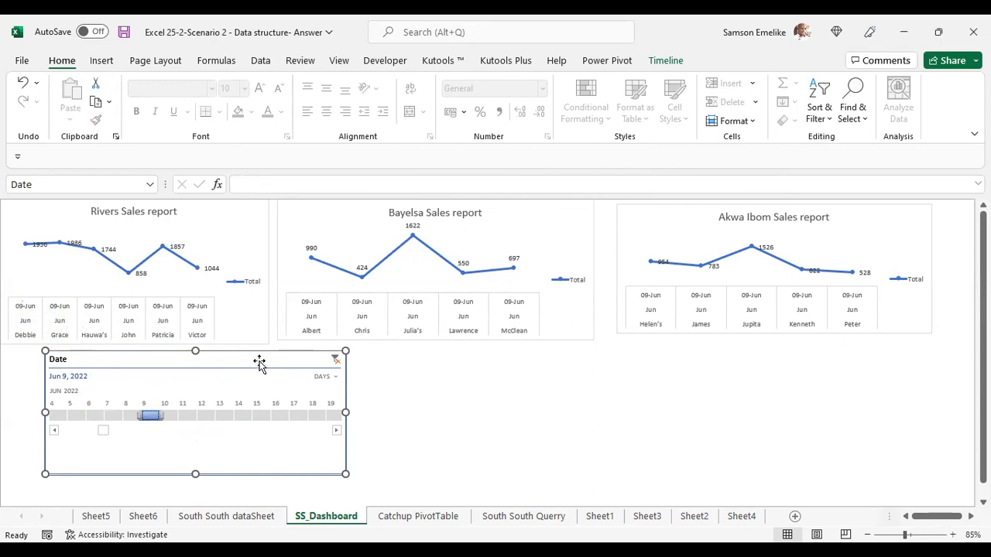
drag(258, 359, 507, 370)
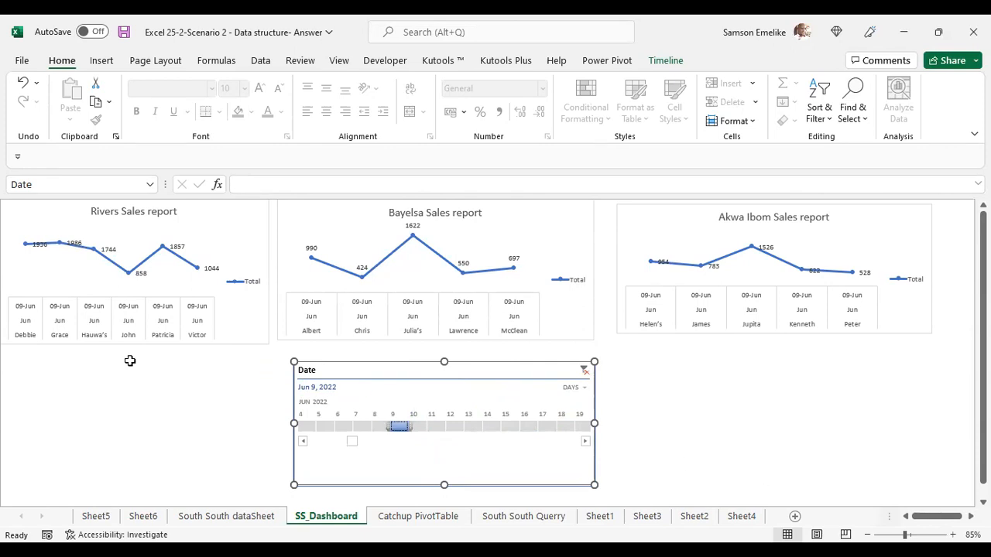
- Enter the date 7 jun 22 in cell B14 and show the worksheet's row and column headings
click(81, 388)
click(55, 367)
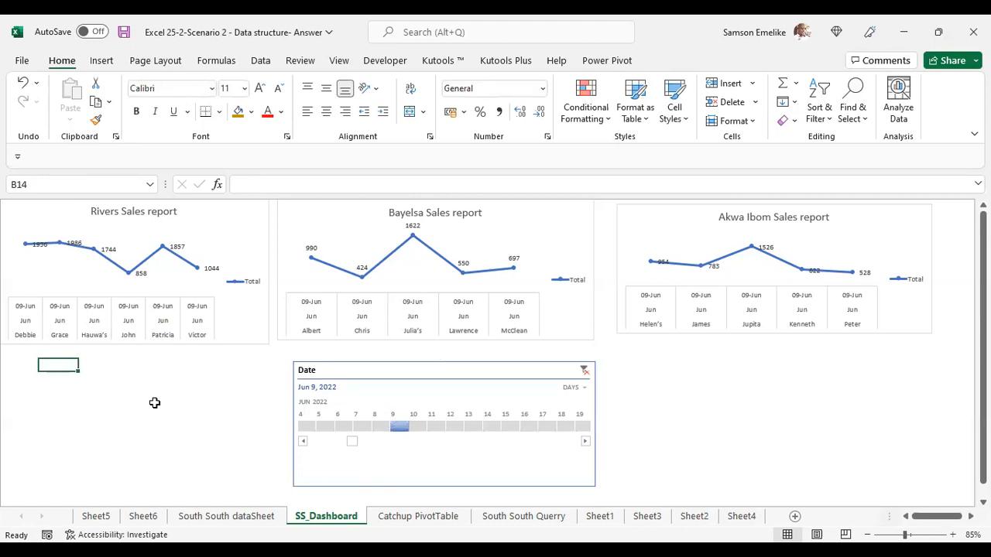
text(7 jun 22)
key(Return)
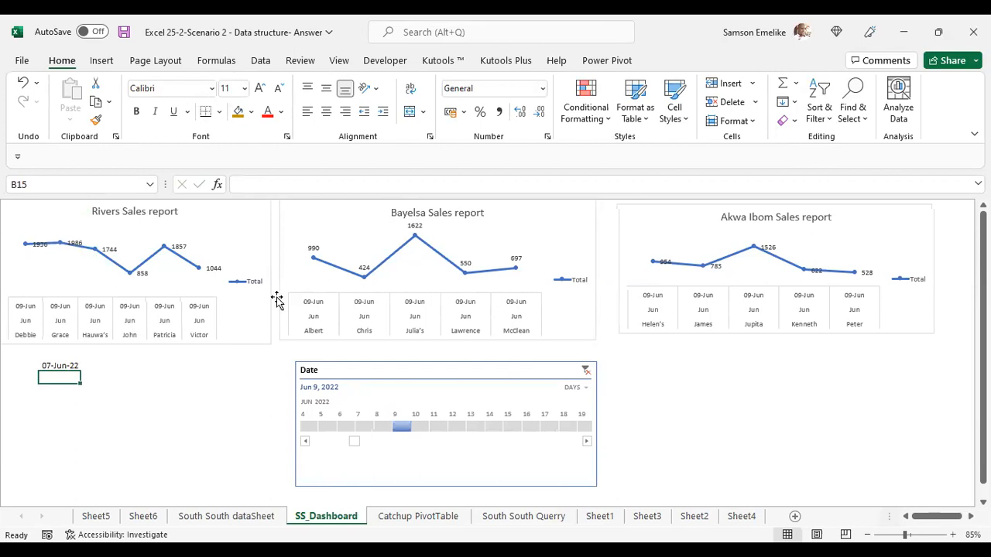
click(340, 62)
click(380, 112)
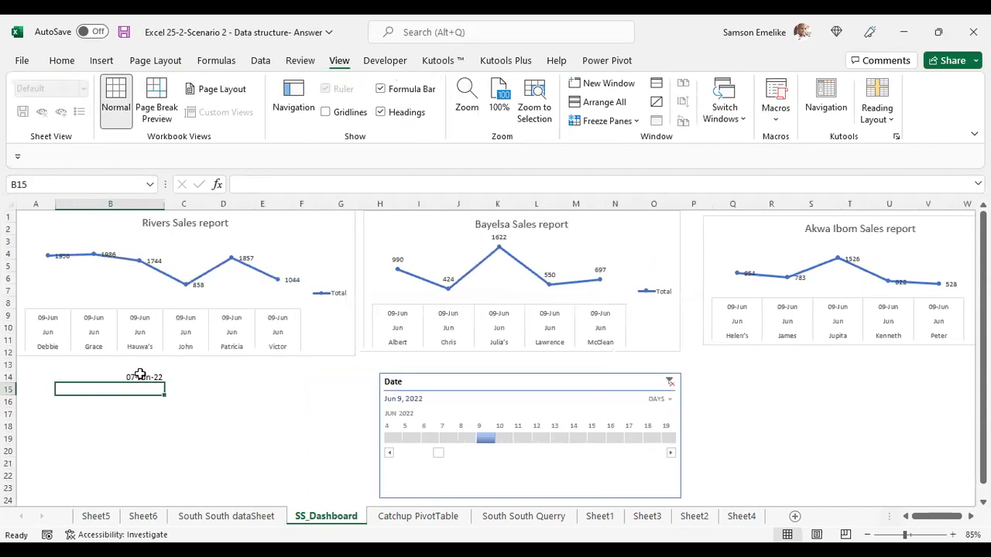
- Format the date in cell B14 as Long Date
click(139, 375)
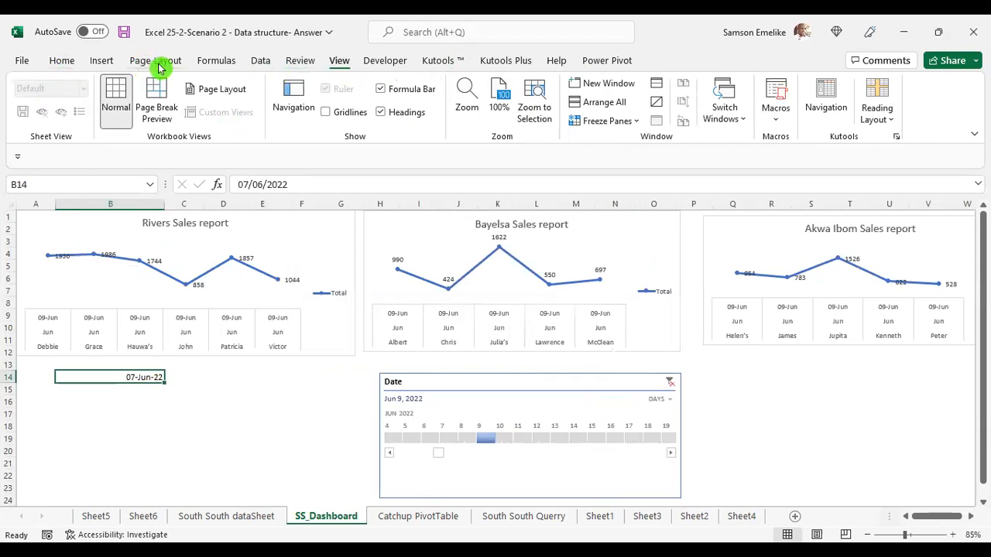
click(62, 61)
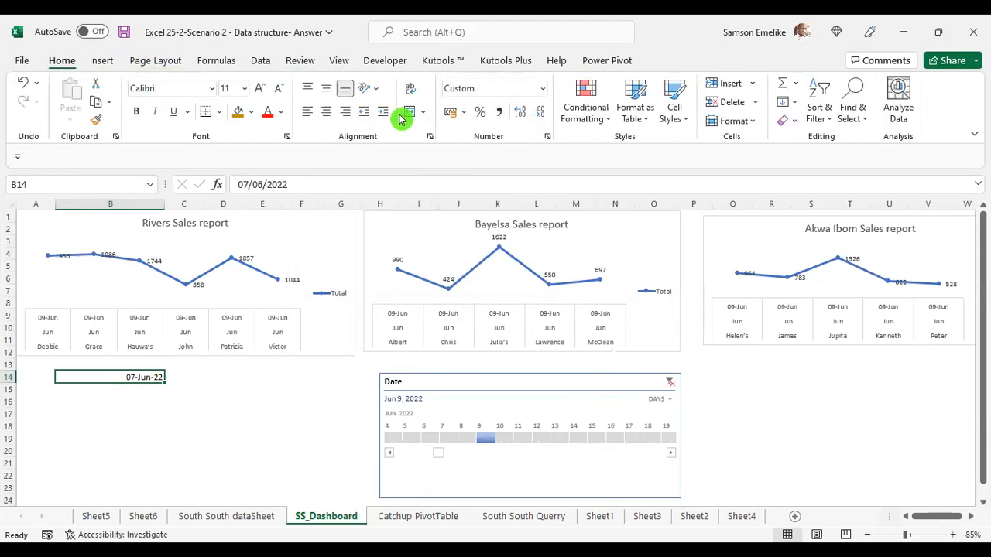
click(543, 91)
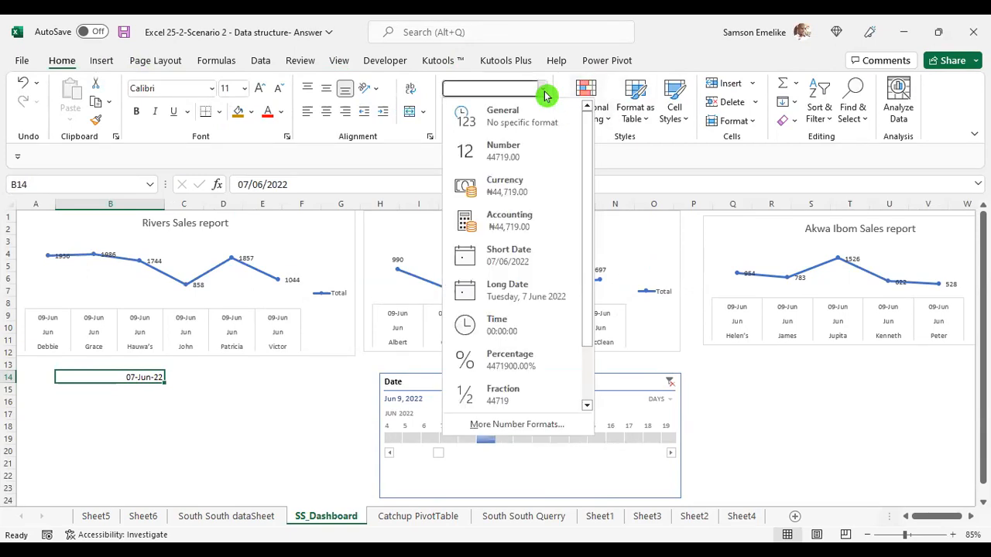
click(520, 298)
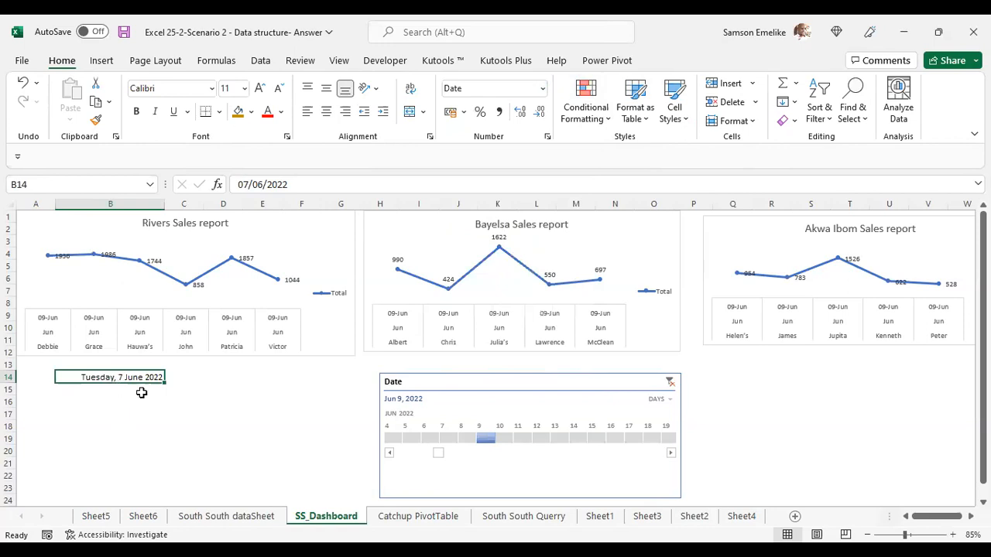
- Fill the date series from B14 down to Saturday, 11 June 2022 in B18, clearing the extra date in B19
drag(167, 383, 168, 404)
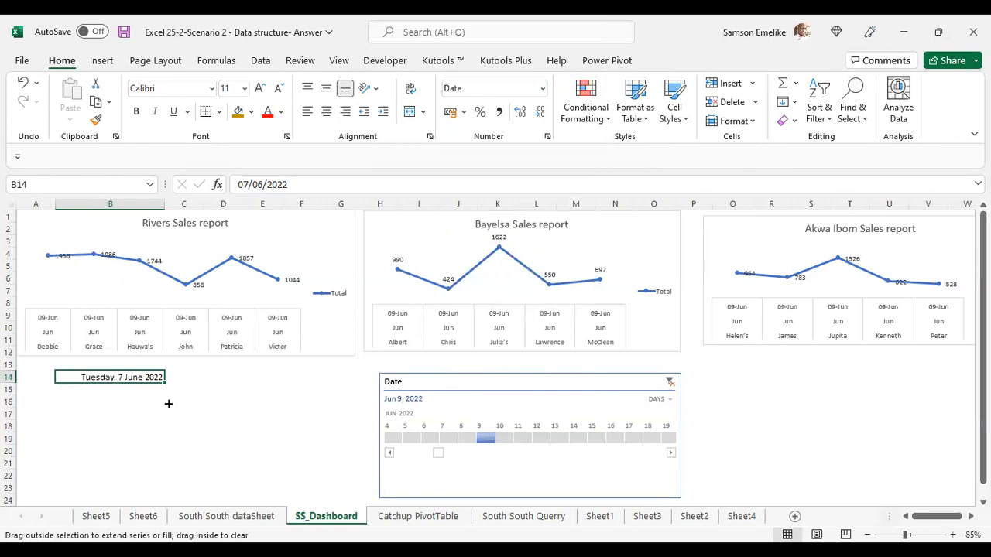
drag(172, 450, 175, 453)
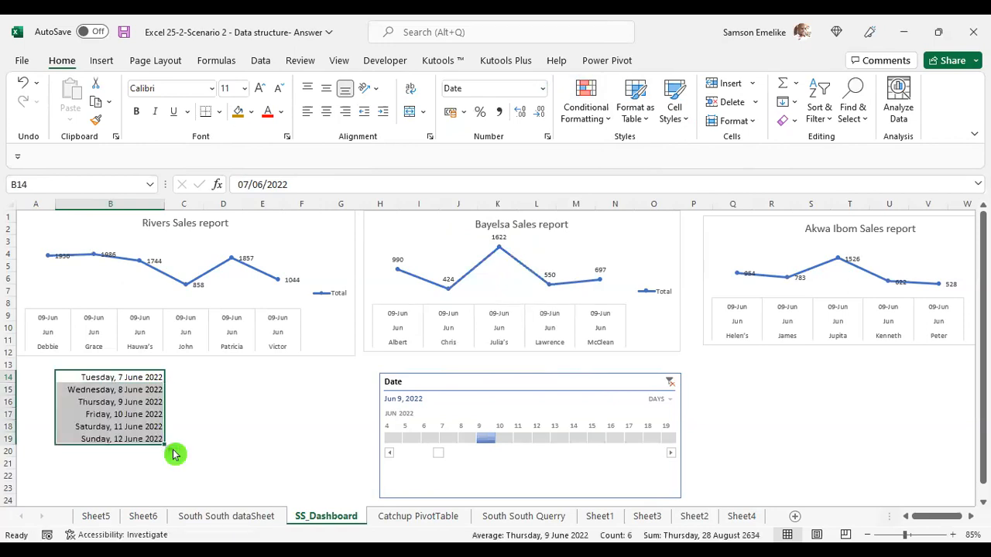
click(103, 439)
key(Delete)
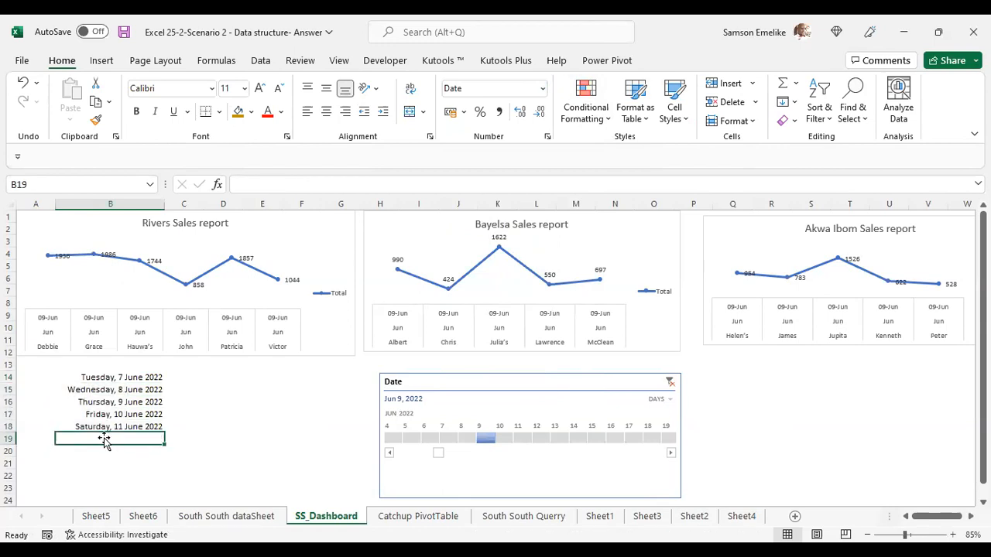
- Increase the font size of the dates in B14:B18 to 16 and fit column B to them
drag(130, 379, 135, 435)
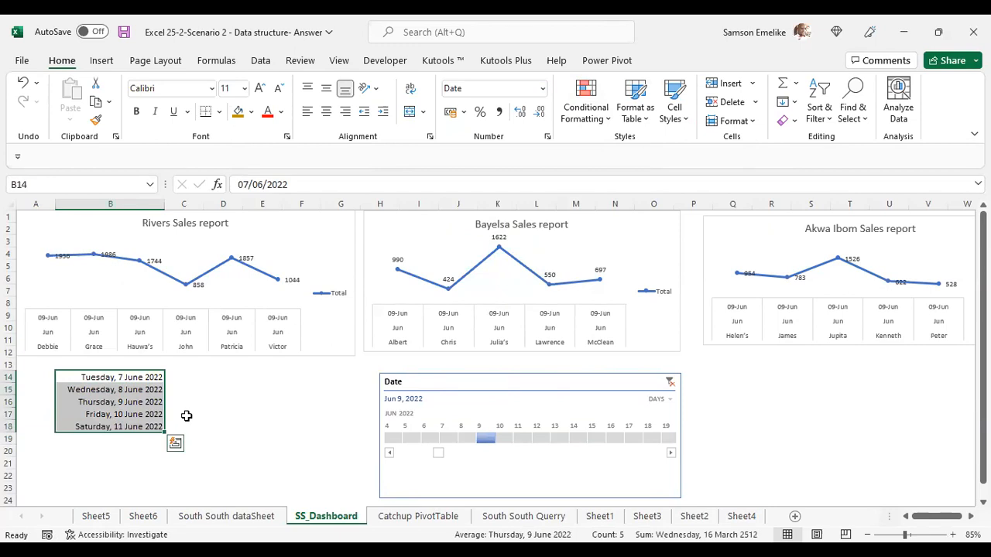
click(259, 88)
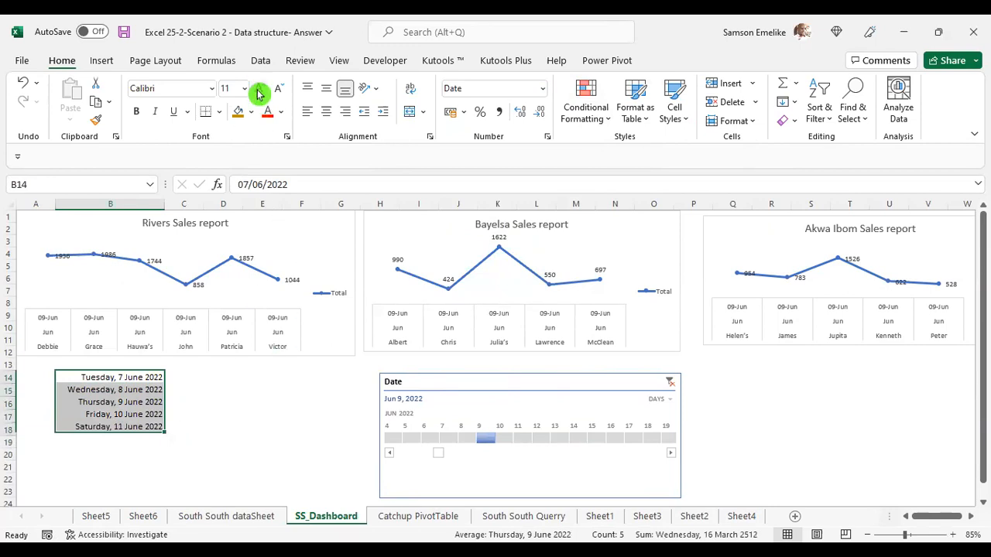
click(259, 88)
click(260, 91)
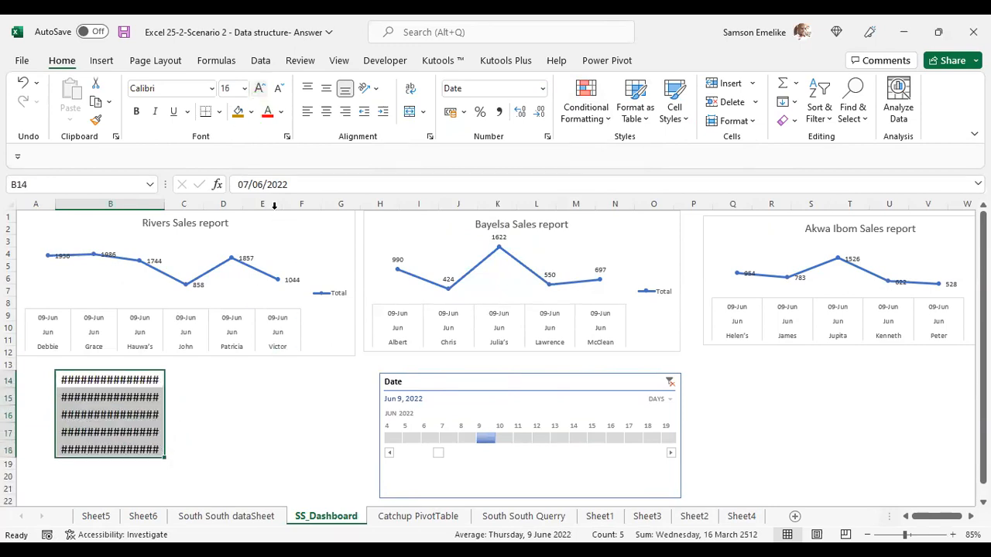
double_click(164, 203)
click(250, 413)
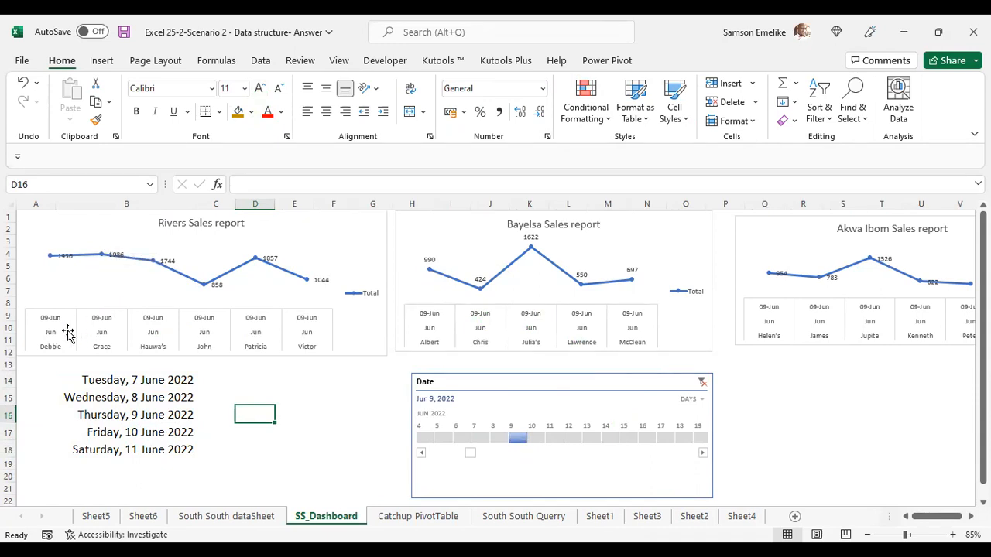
- Set the Date timeline to Jun 7, 2022 and examine the sales lines in the Rivers and Bayelsa charts
drag(520, 437, 483, 438)
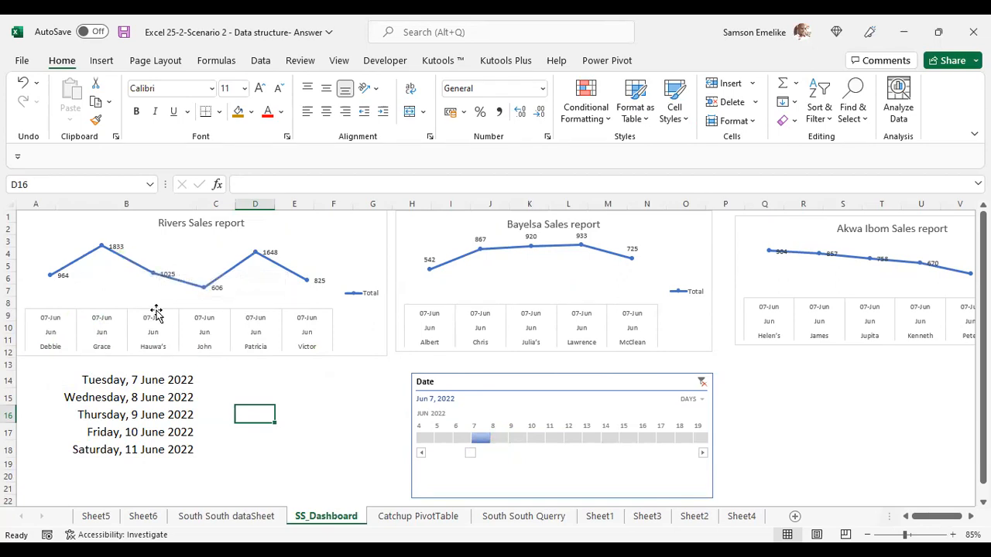
click(172, 286)
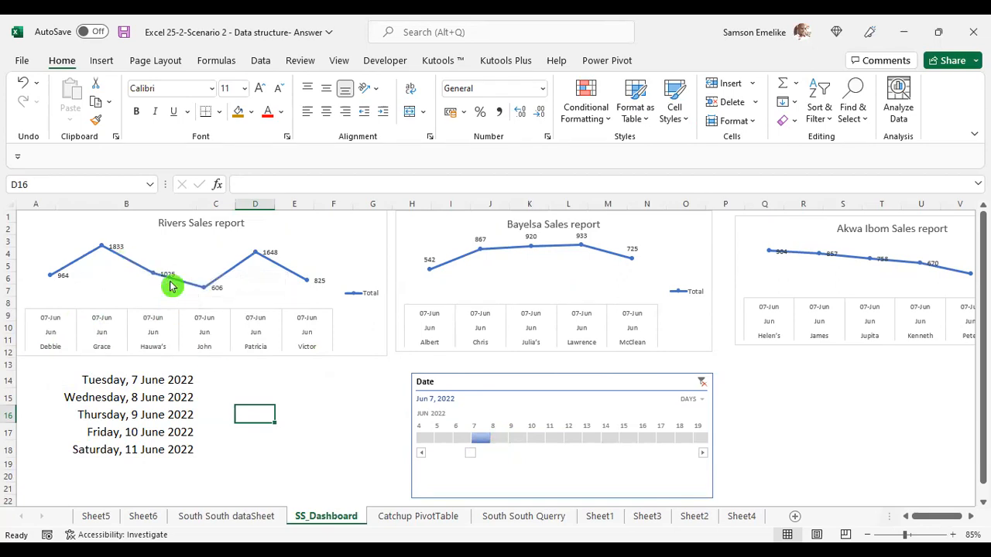
mouse_move(183, 287)
click(590, 350)
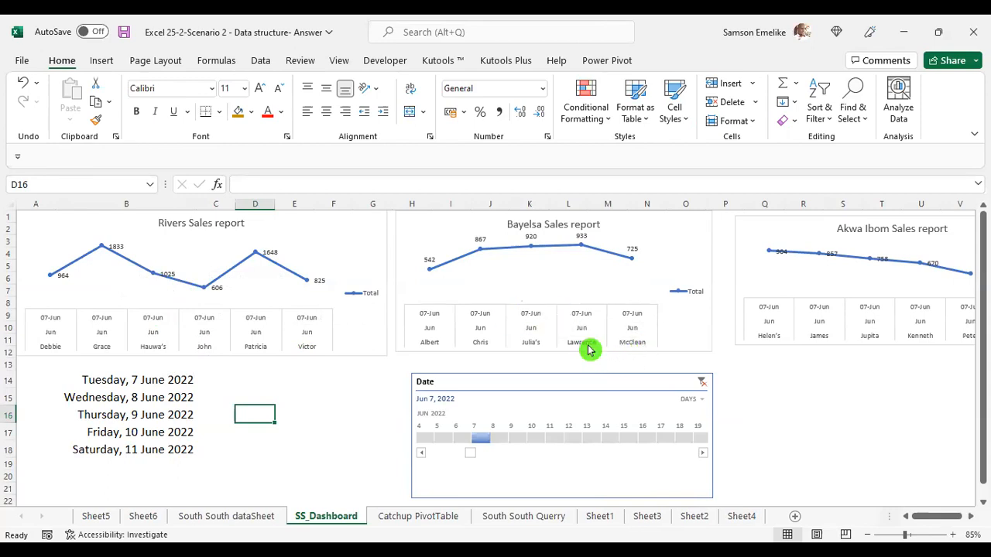
mouse_move(585, 247)
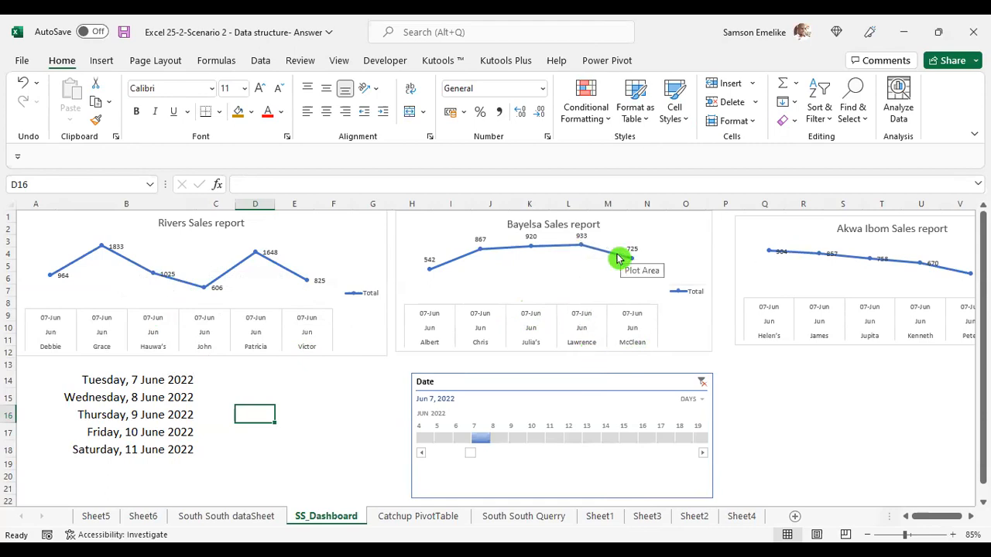
click(586, 341)
click(550, 456)
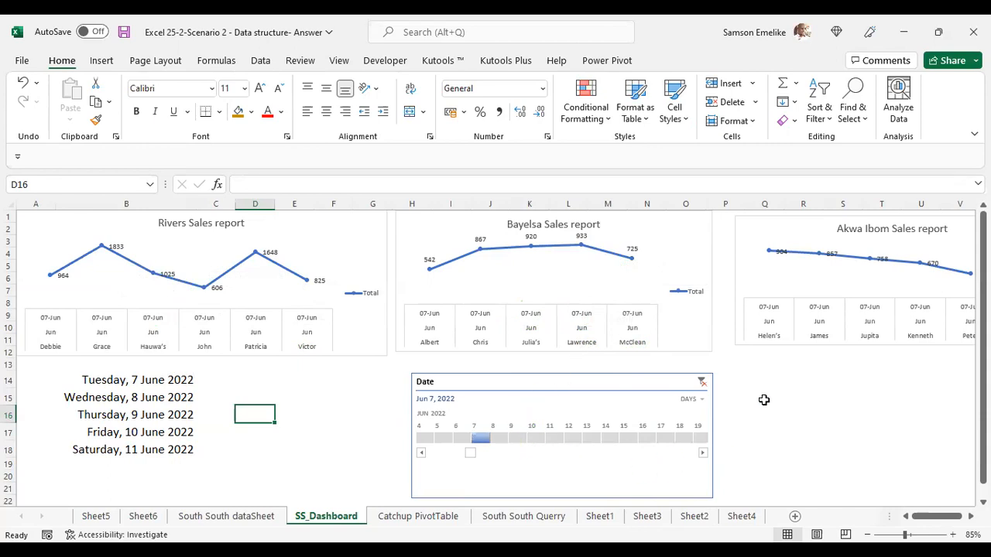
- Compare the charts across days by switching the Date timeline to Jun 8, 2022 and back to Jun 7
click(563, 452)
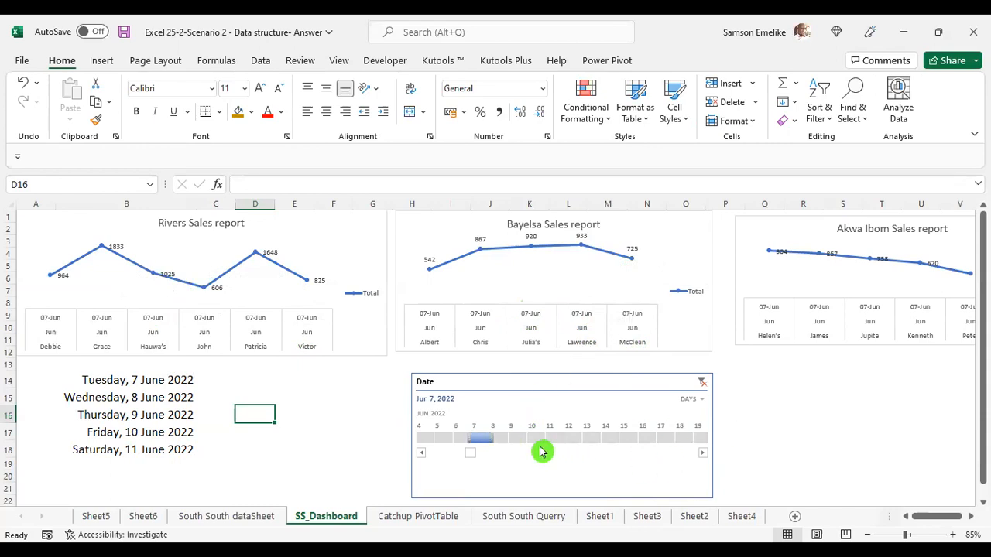
click(500, 439)
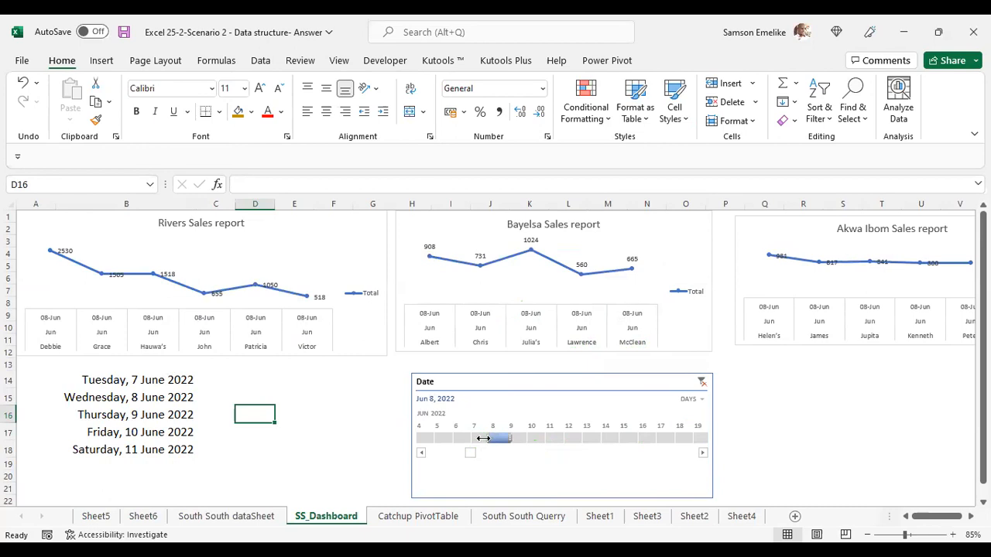
drag(490, 442, 451, 284)
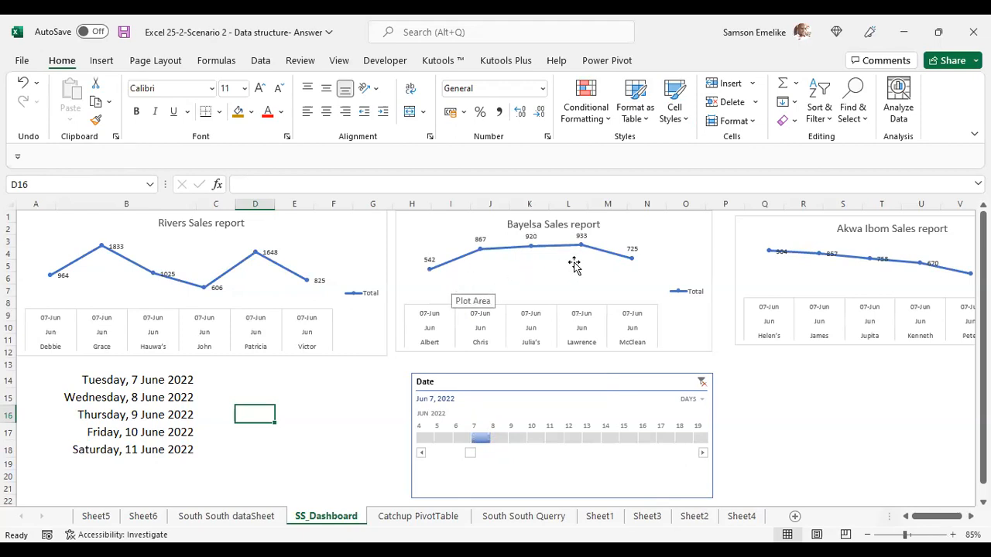
- Advance the Date timeline through Jun 8 and Jun 9 to Jun 15, 2022, comparing the three sales charts
click(504, 438)
click(501, 441)
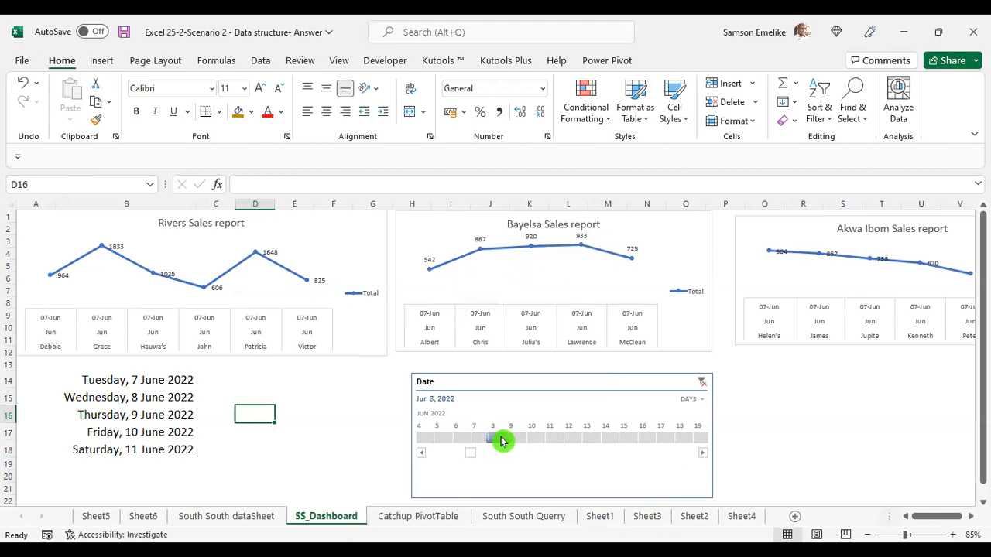
click(523, 439)
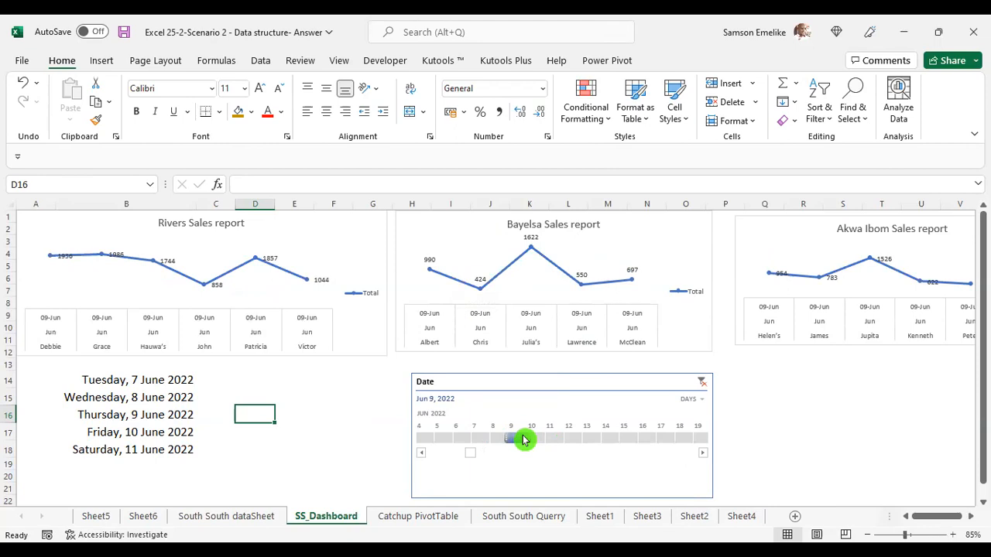
drag(524, 440, 618, 408)
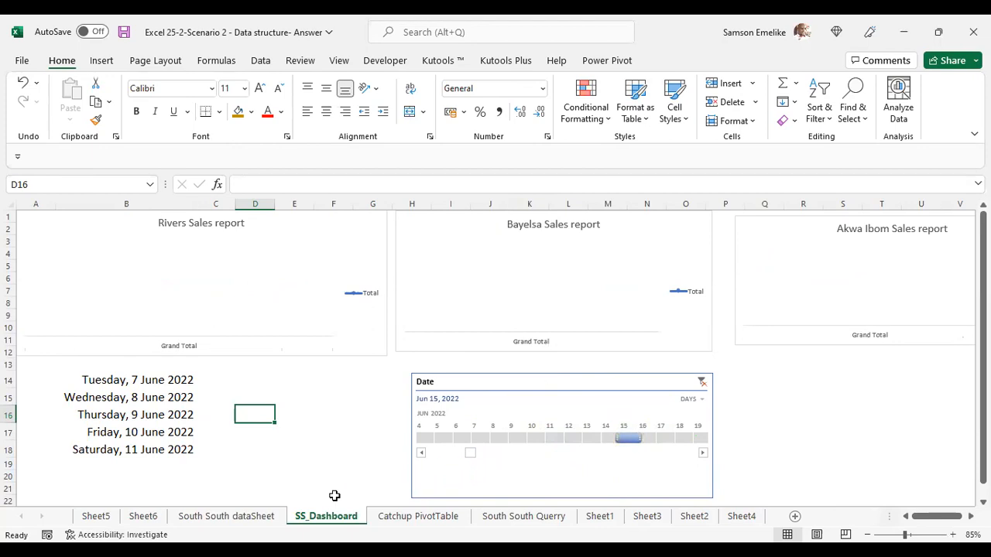
- Examine the Rivers, Bayelsa and Akwa Ibom pivot tables on South South dataSheet alongside the SS_Dashboard charts
click(231, 516)
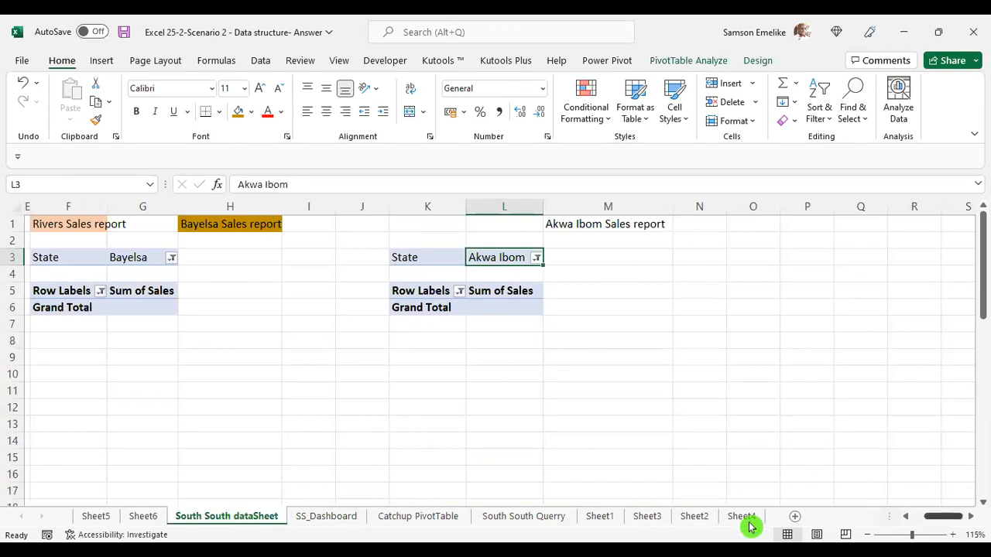
scroll(750, 527, left, 3)
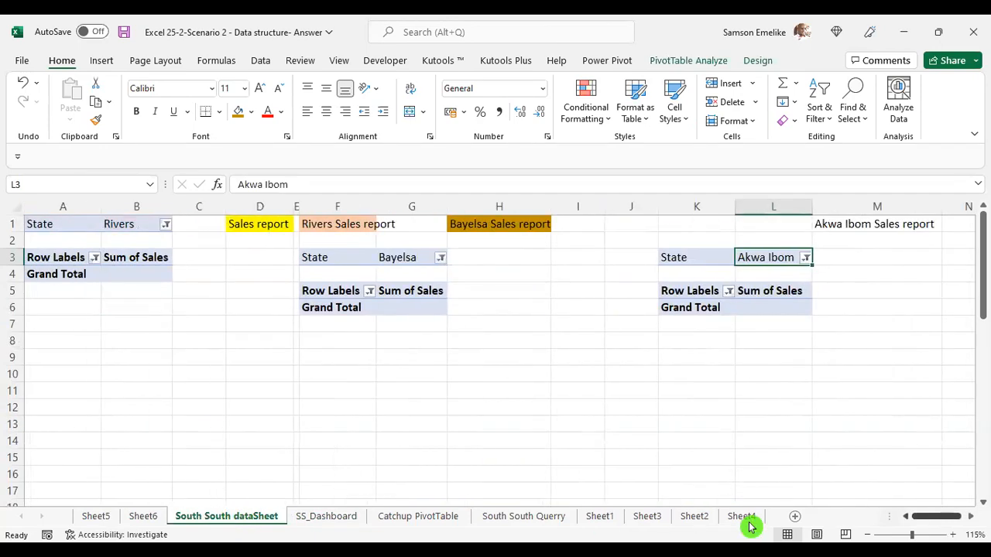
click(310, 517)
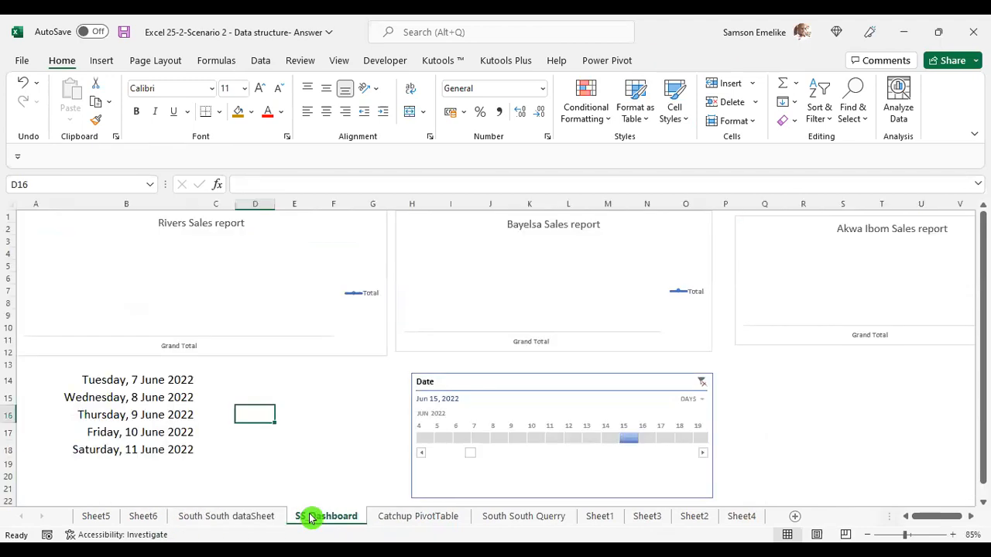
click(198, 519)
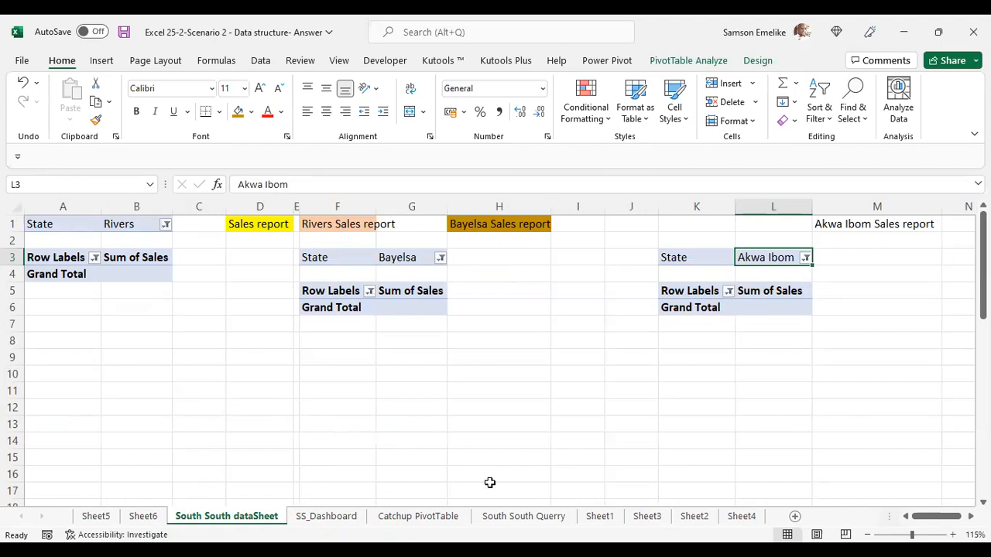
- Look through the workbook's other sheets, from Sheet5 and Sheet6 to South South Querry and Sheet4, checking their contents
click(538, 520)
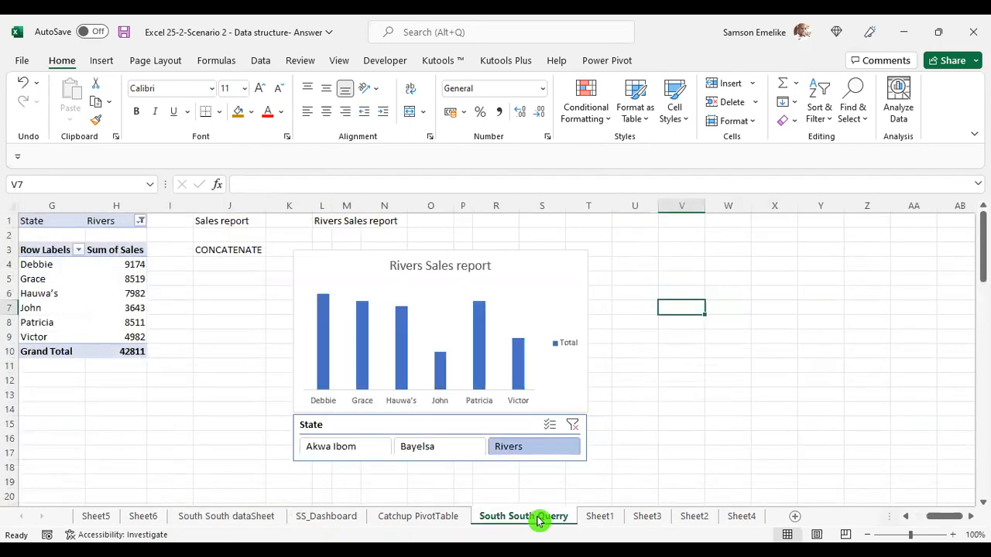
click(93, 518)
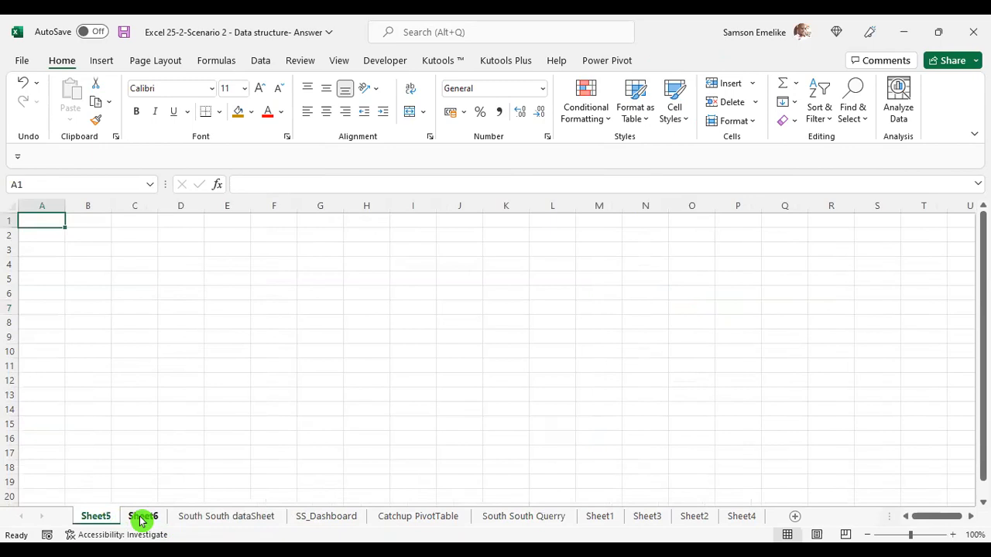
click(142, 519)
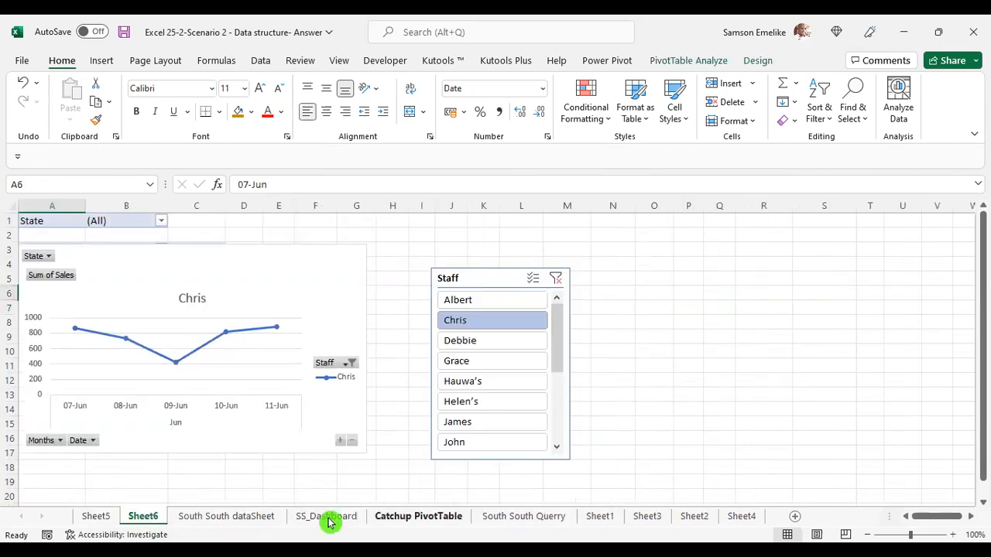
click(208, 526)
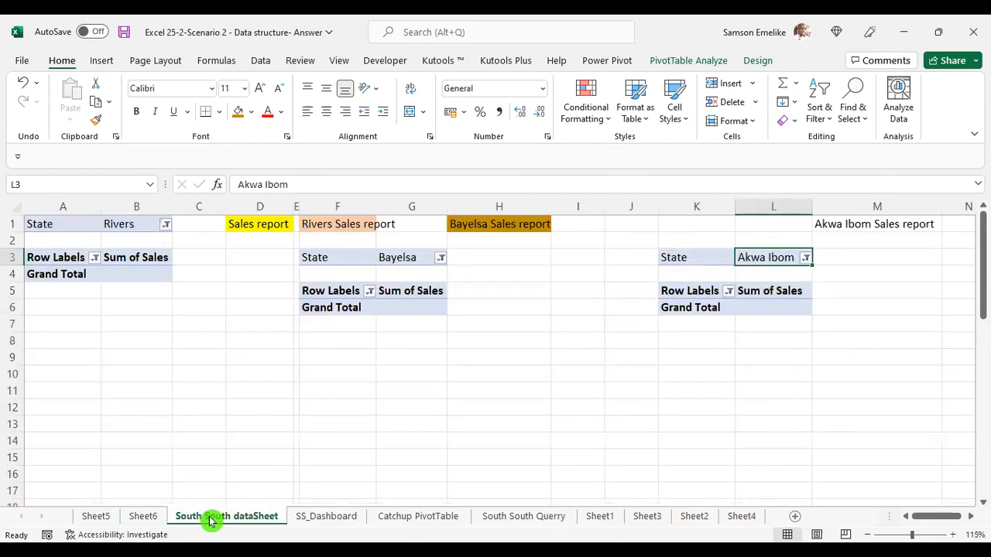
click(341, 520)
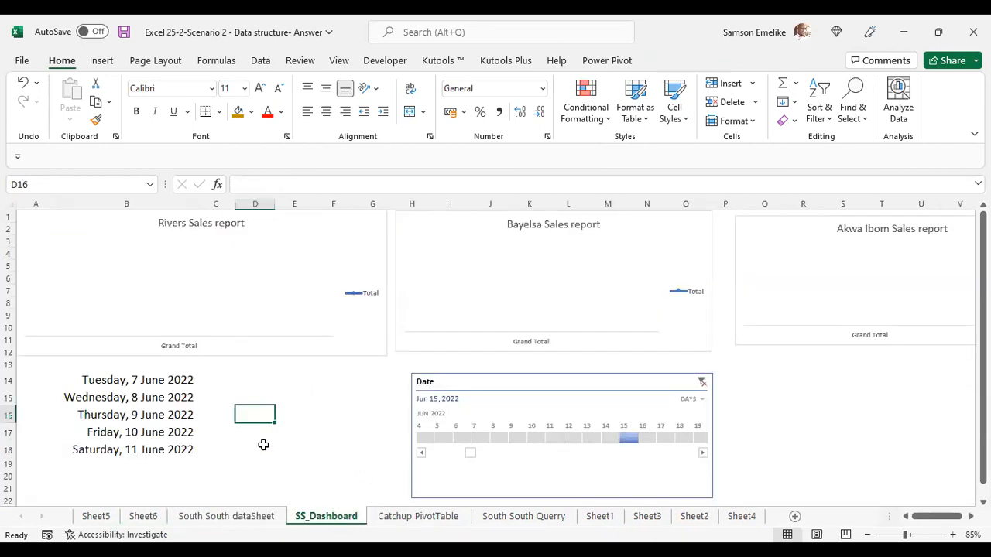
click(406, 523)
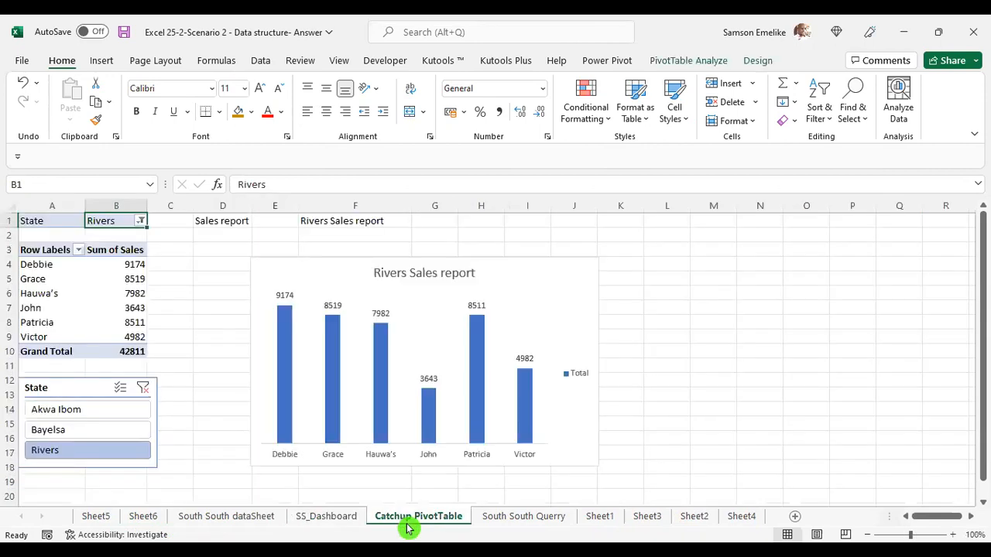
click(508, 523)
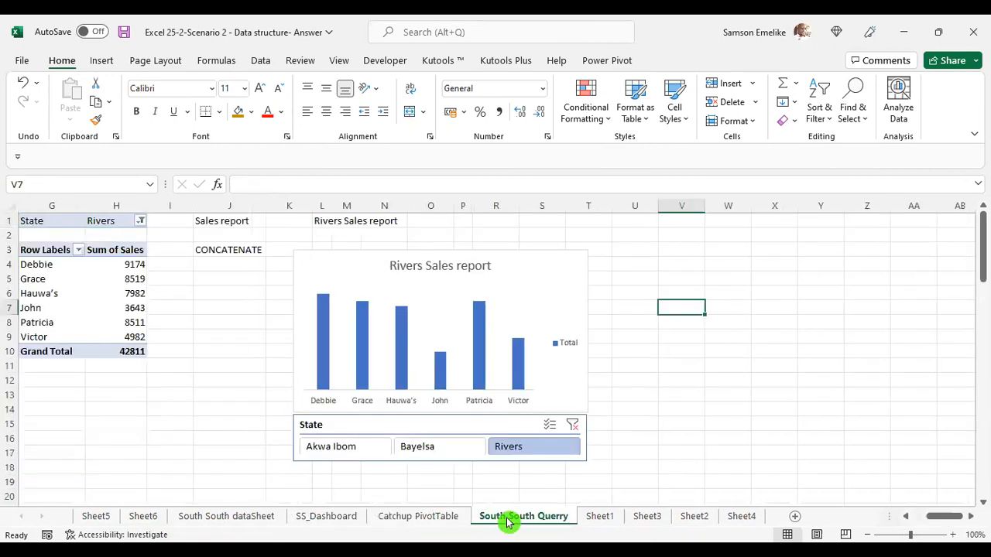
click(598, 517)
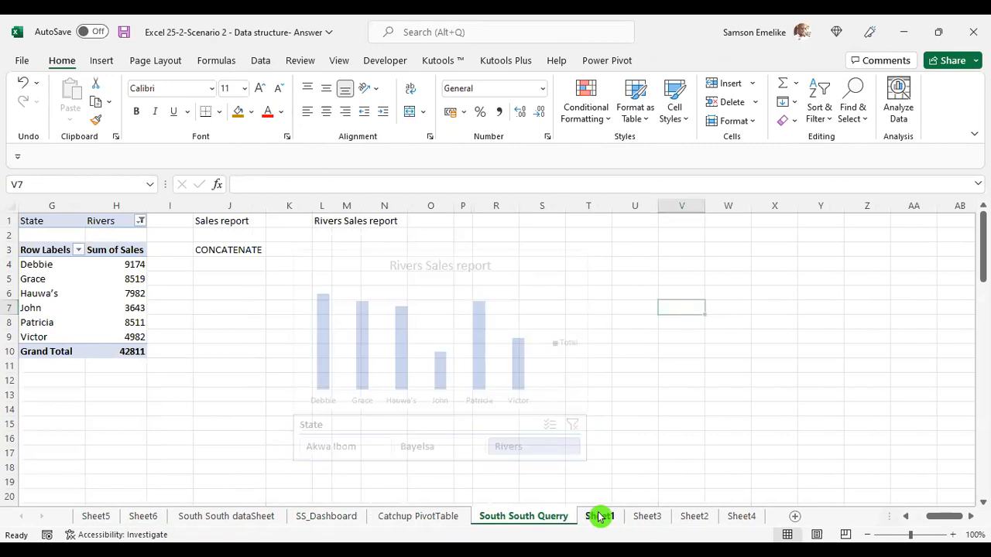
click(649, 518)
click(705, 518)
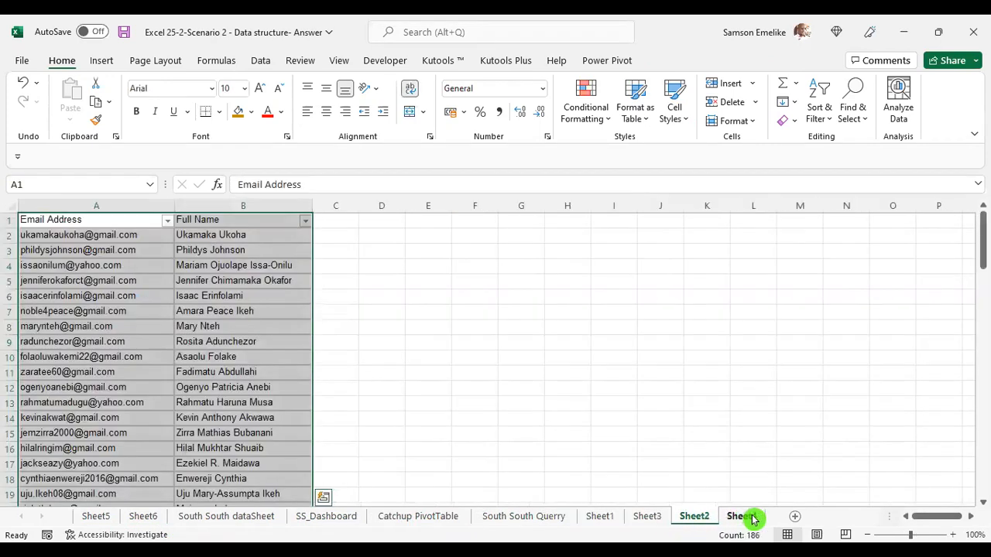
click(753, 517)
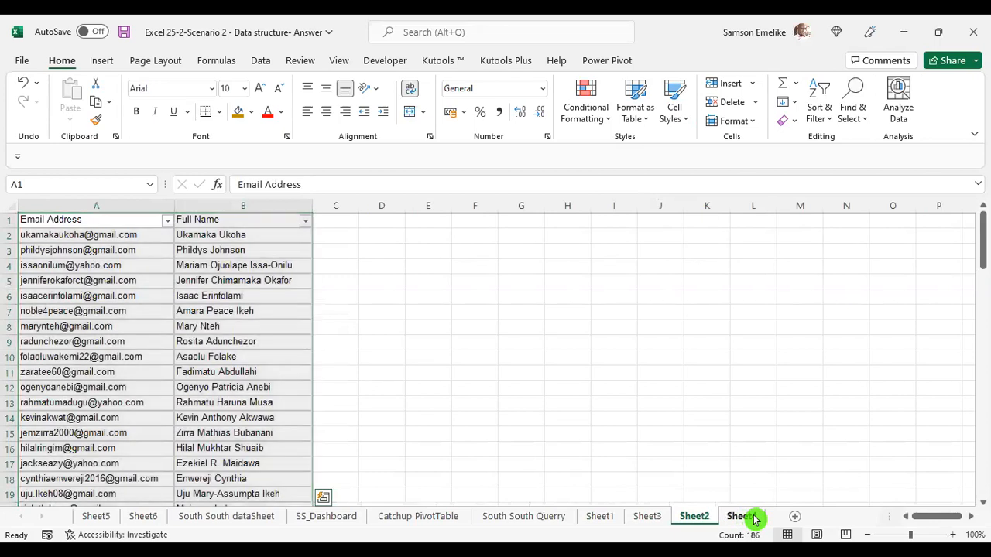
click(96, 518)
right_click(99, 524)
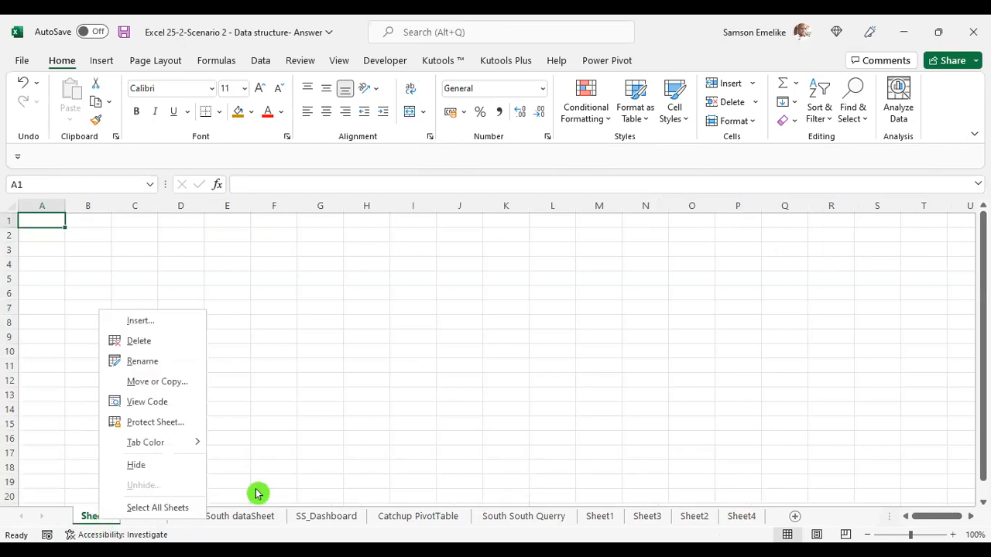
key(Escape)
click(361, 516)
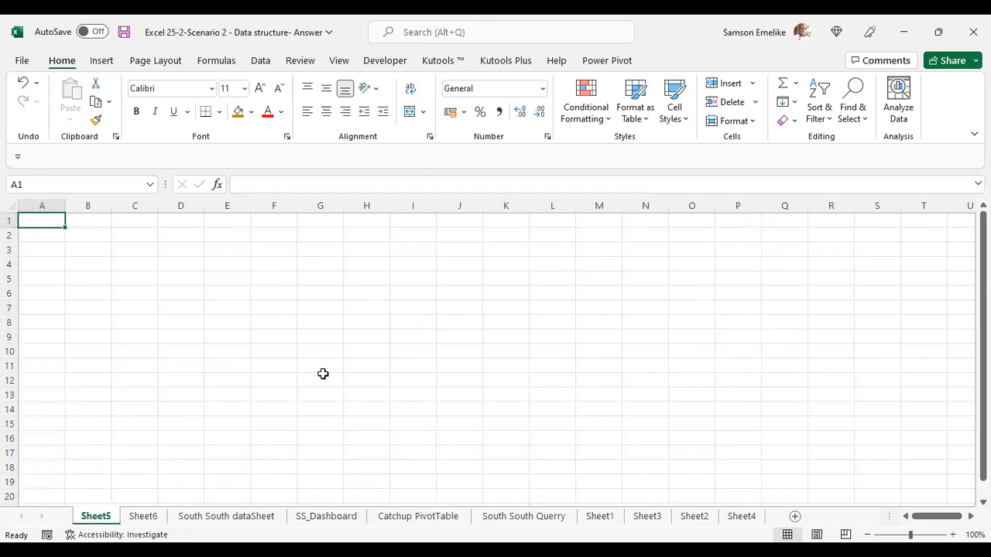
click(350, 68)
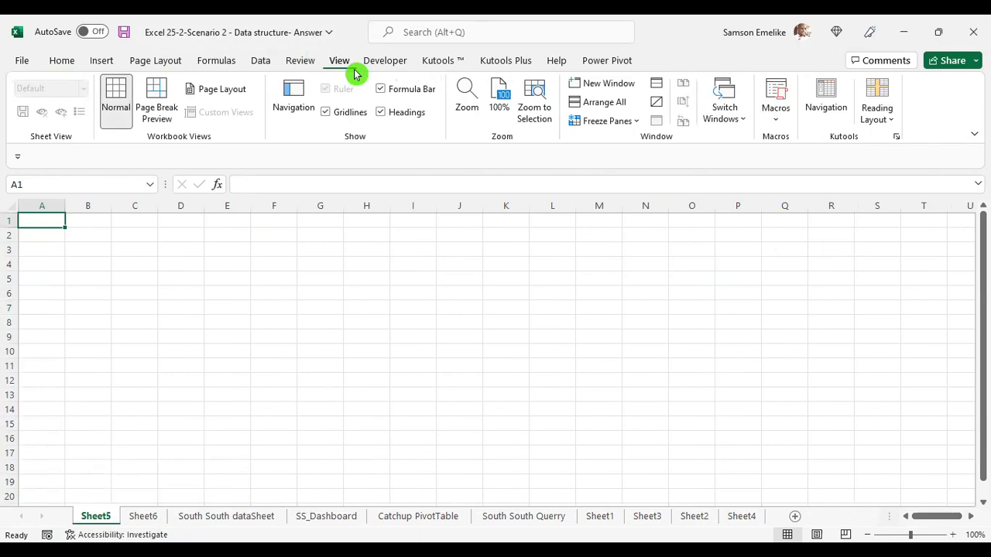
- Review the pivot tables and charts on South South dataSheet, Sheet6, SS_Dashboard and Catchup PivotTable
click(240, 521)
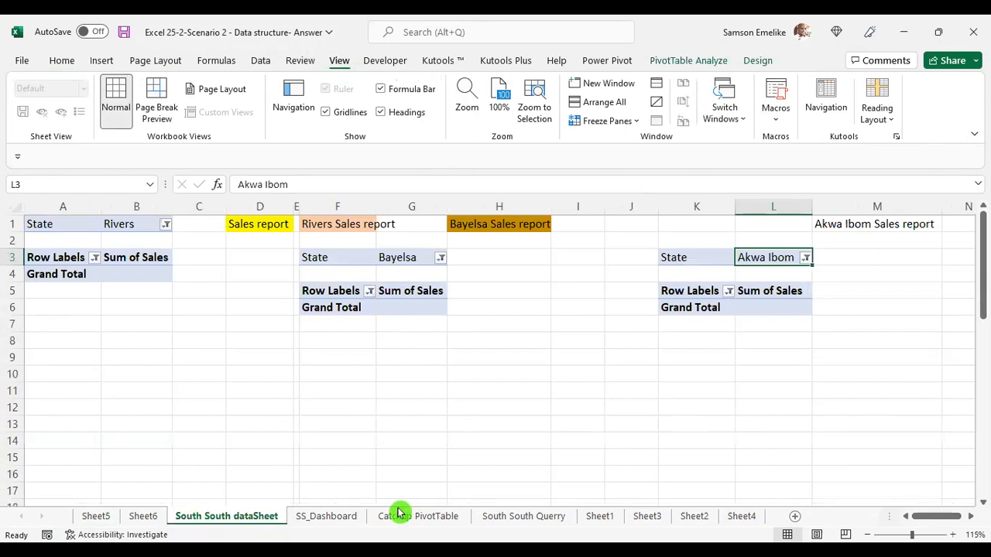
click(144, 517)
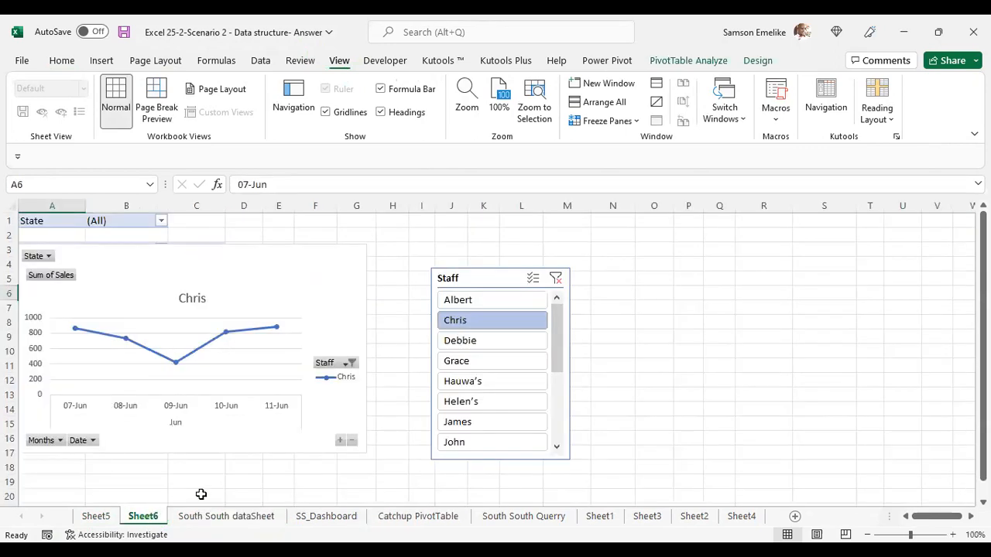
click(200, 516)
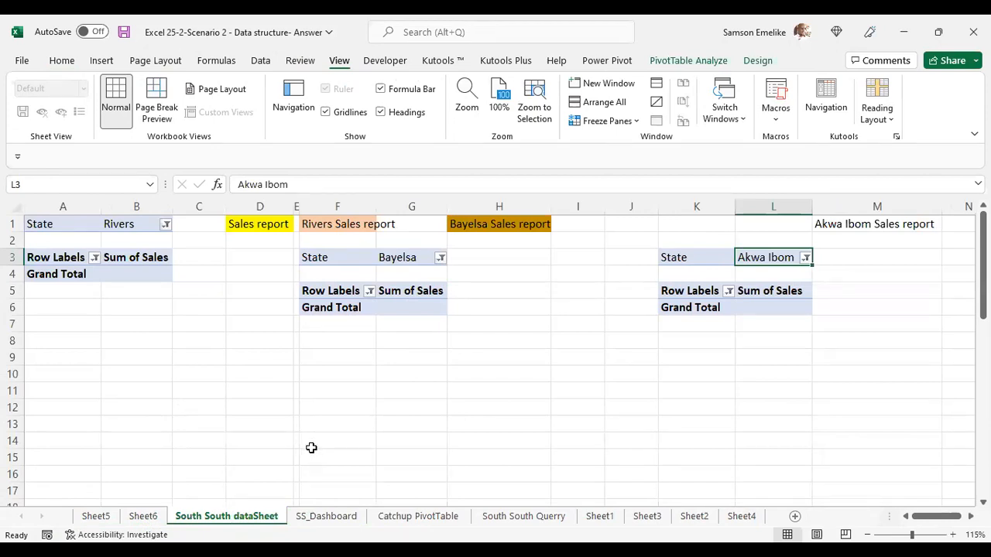
click(321, 517)
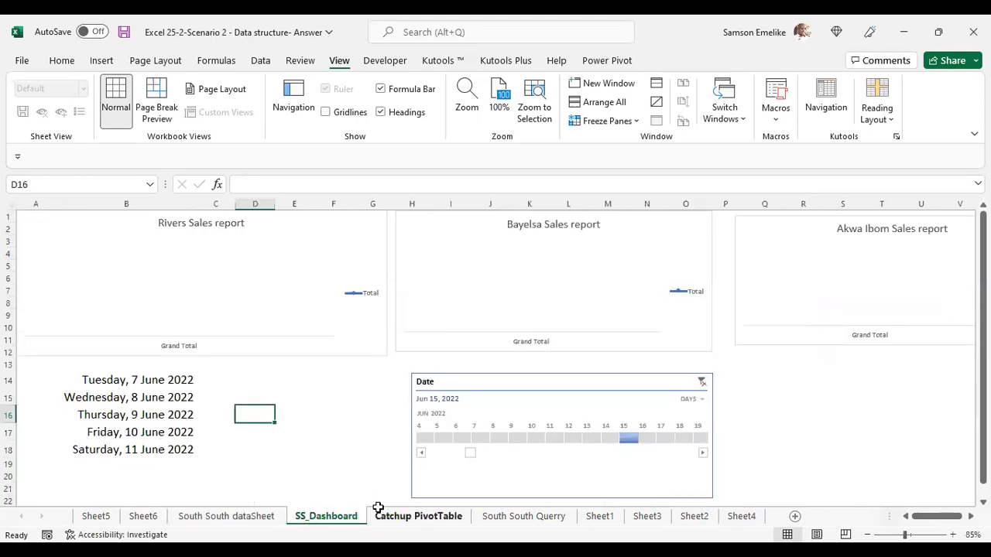
click(416, 519)
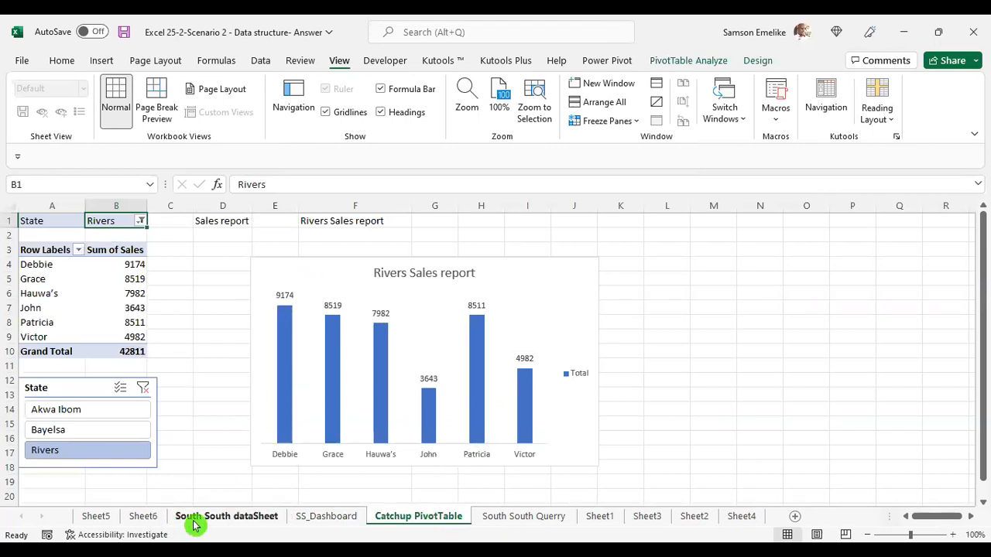
click(256, 518)
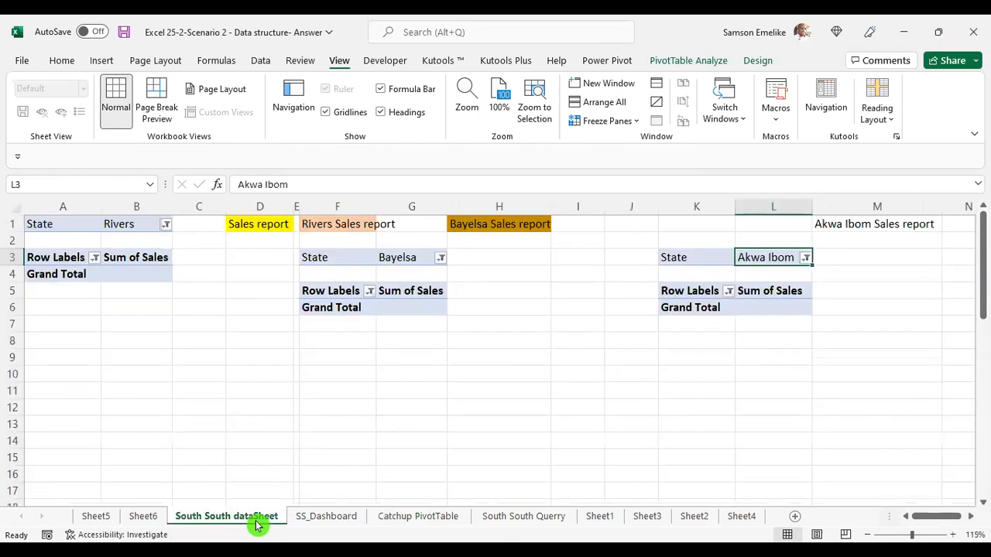
click(322, 521)
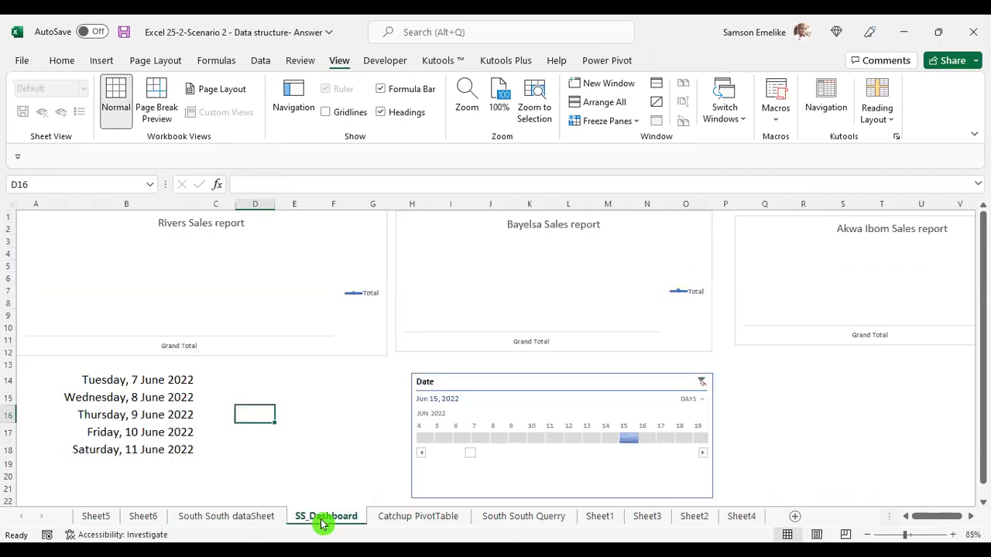
click(402, 525)
- Move the staff line chart on Sheet6 to columns O to W, clear of its pivot table, and examine the daily sales
click(142, 520)
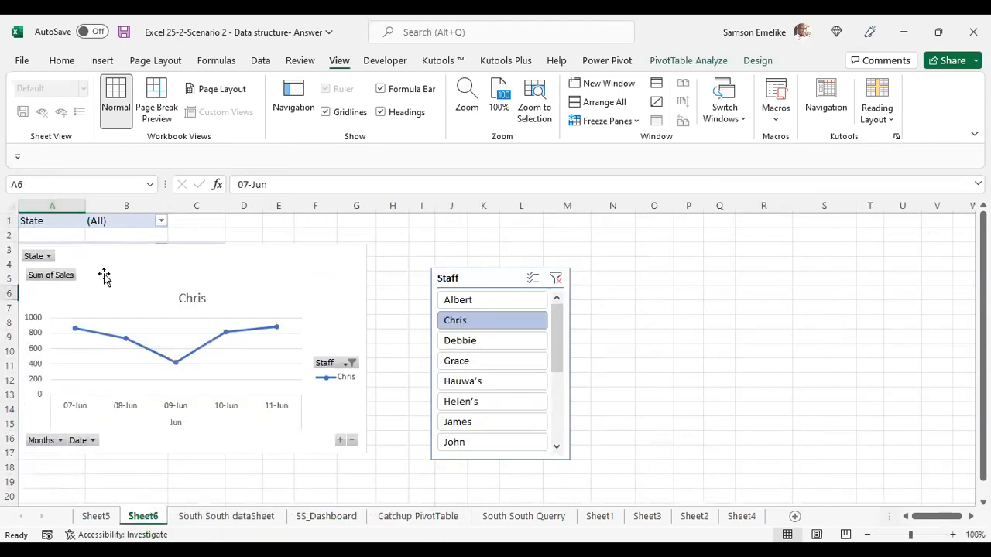
drag(149, 244, 756, 245)
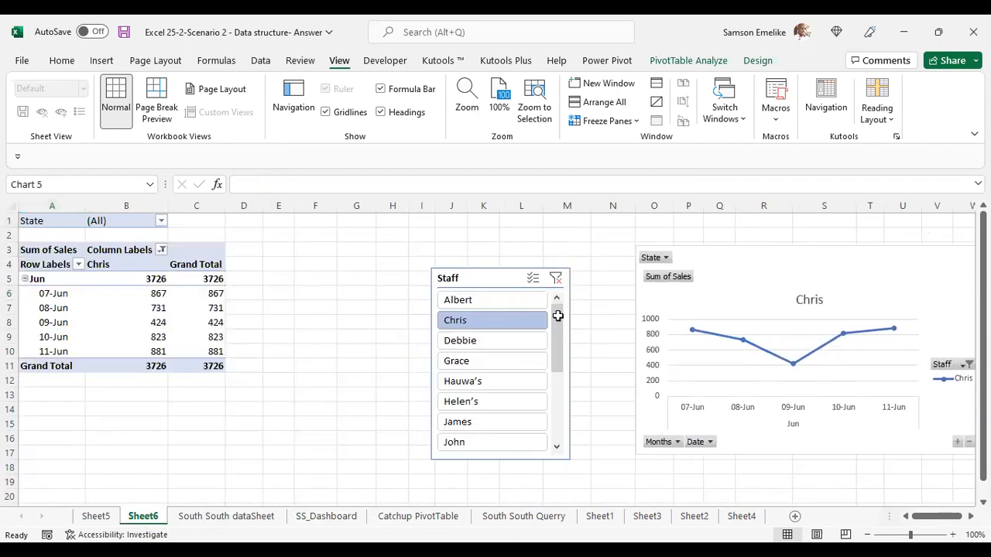
mouse_move(181, 350)
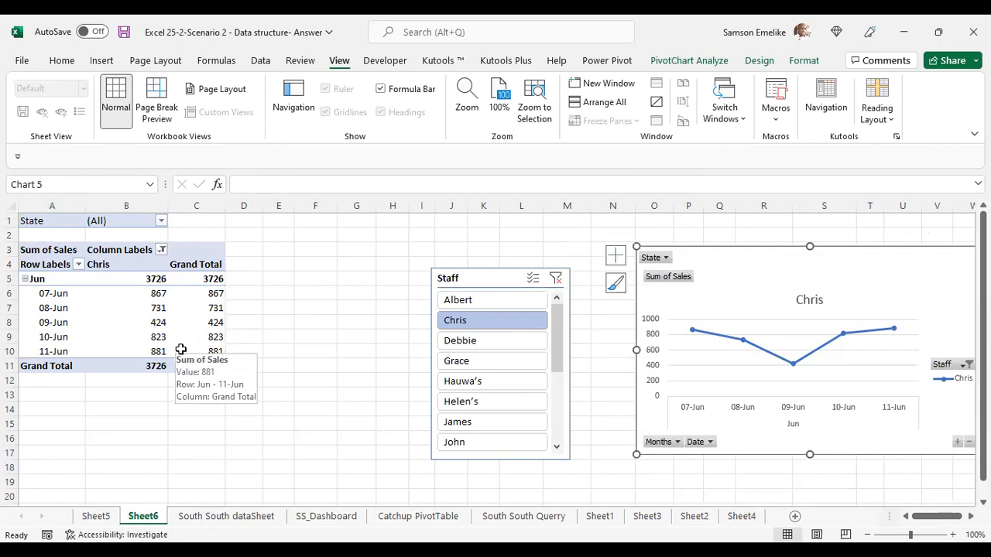
- Check which source table feeds the Bayelsa pivot table on South South dataSheet
click(196, 522)
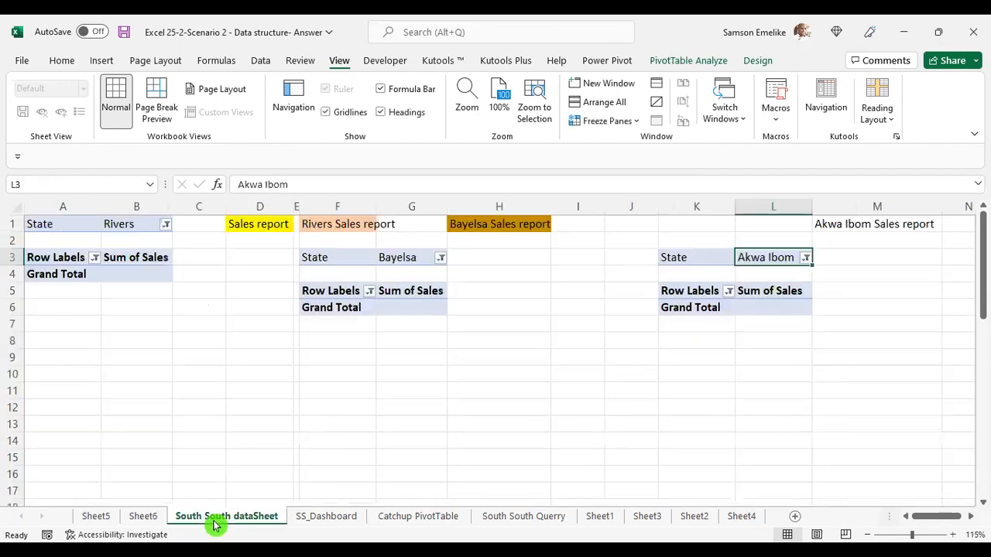
click(328, 524)
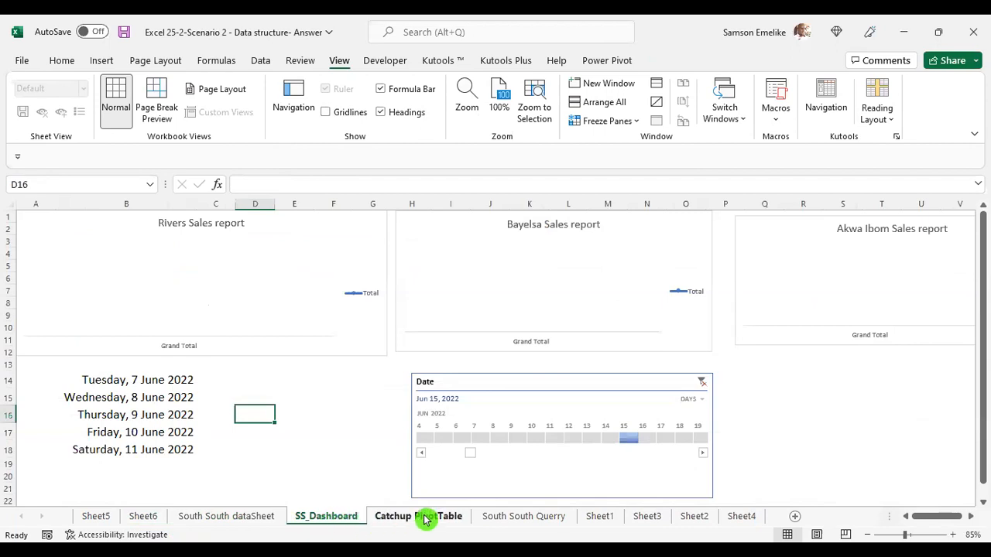
click(217, 514)
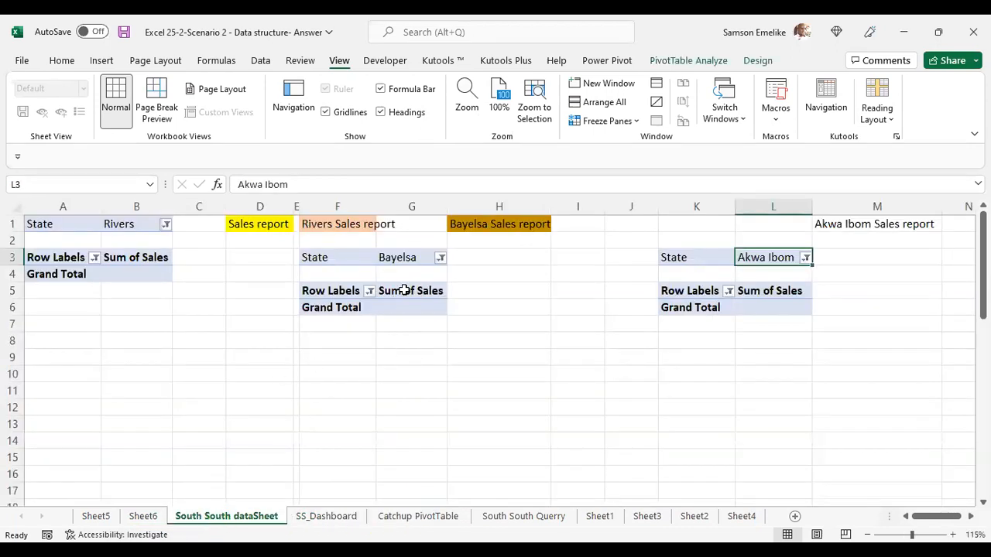
click(404, 290)
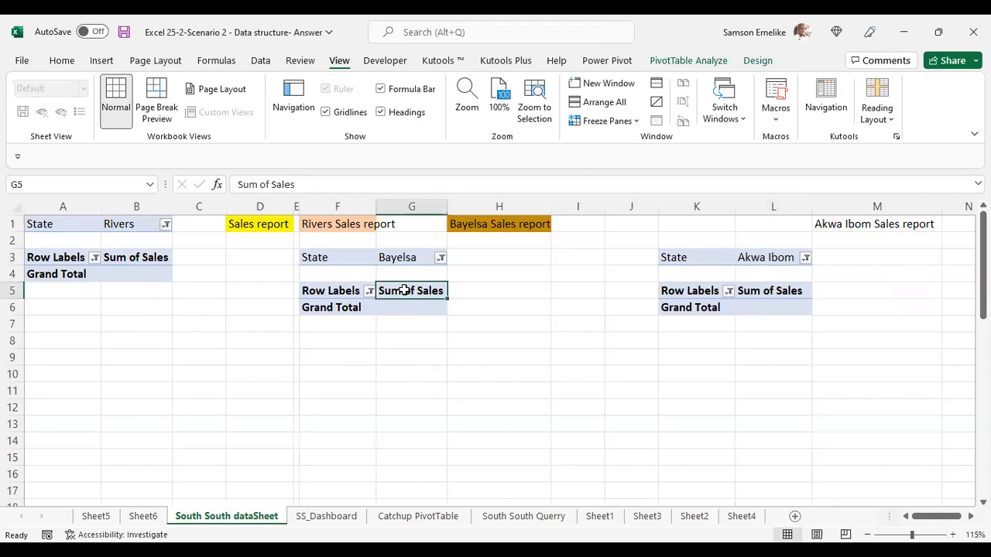
click(706, 65)
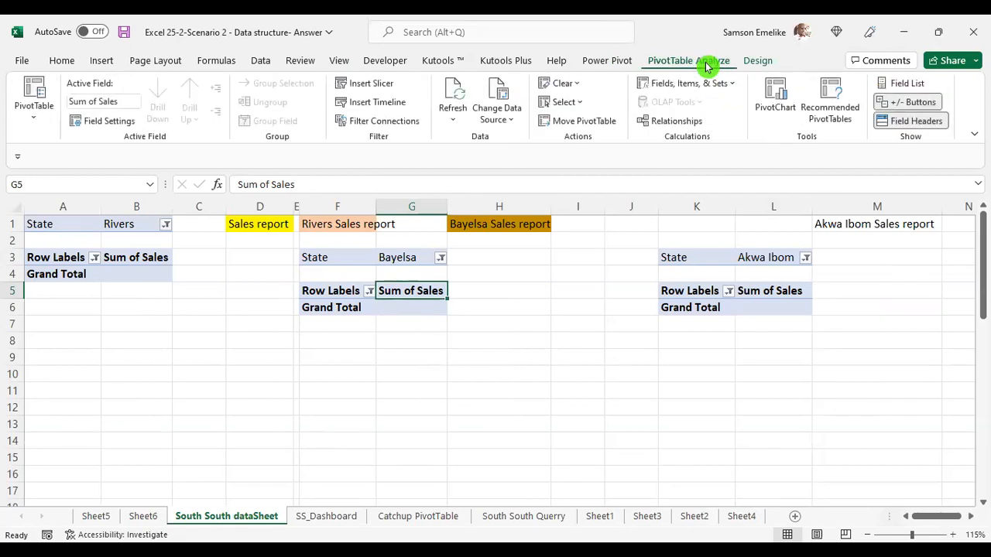
click(501, 100)
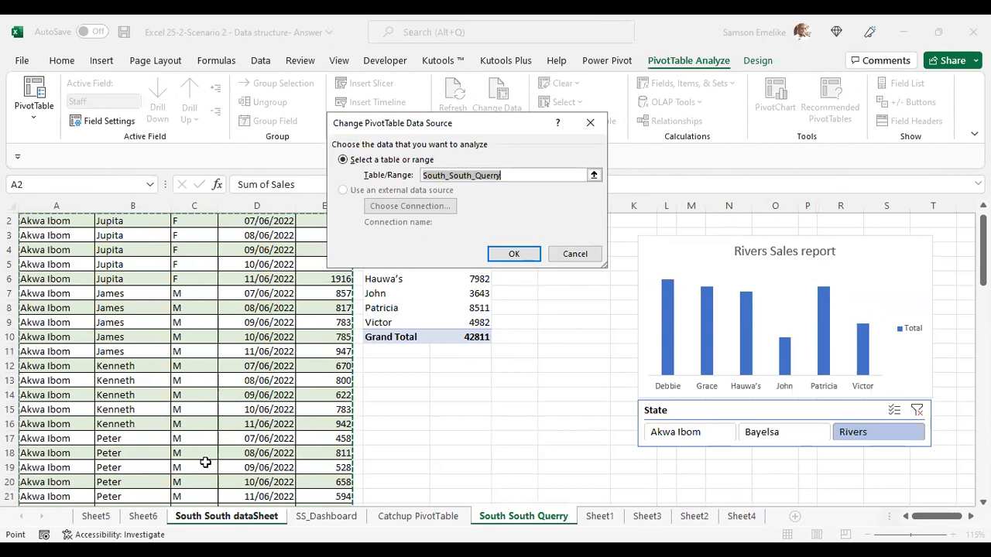
scroll(206, 462, down, 4)
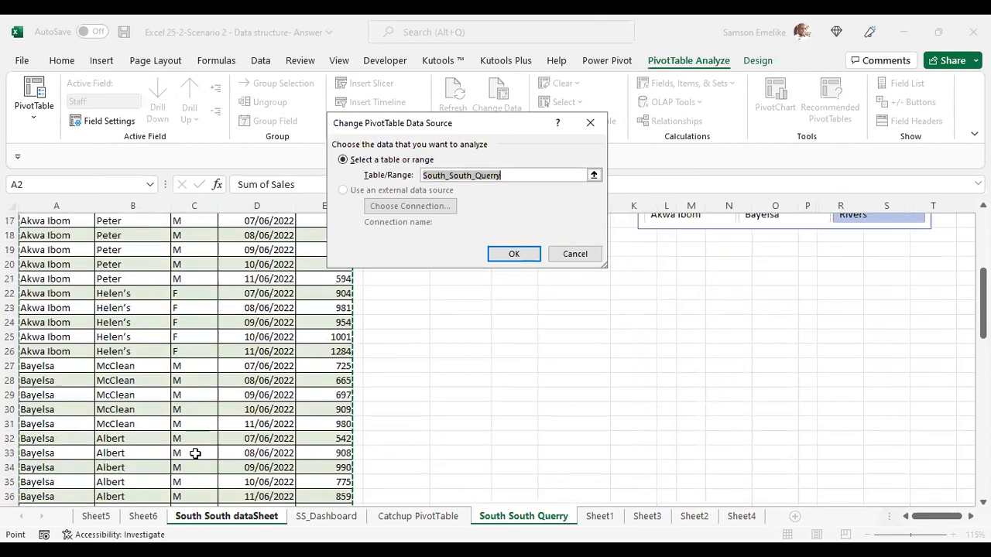
scroll(196, 453, up, 3)
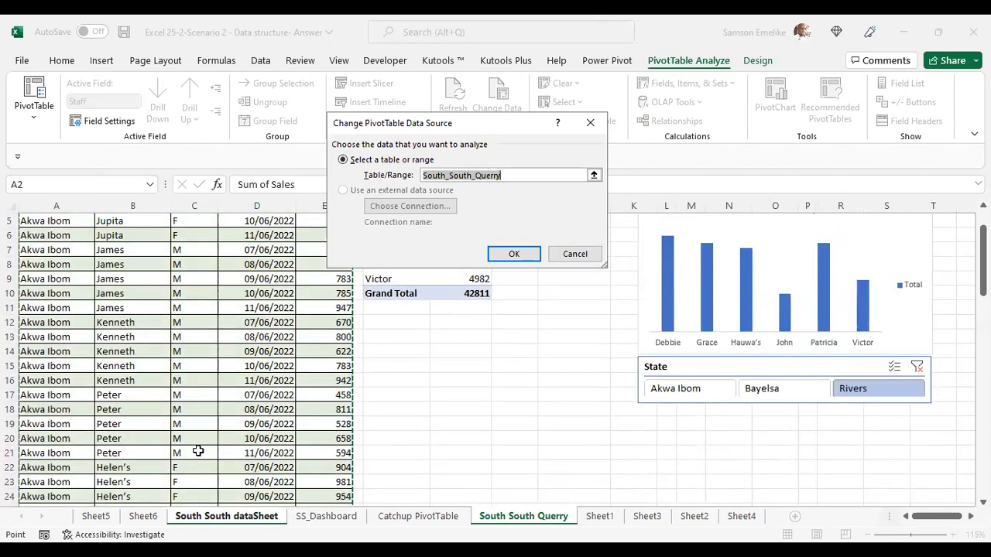
click(577, 254)
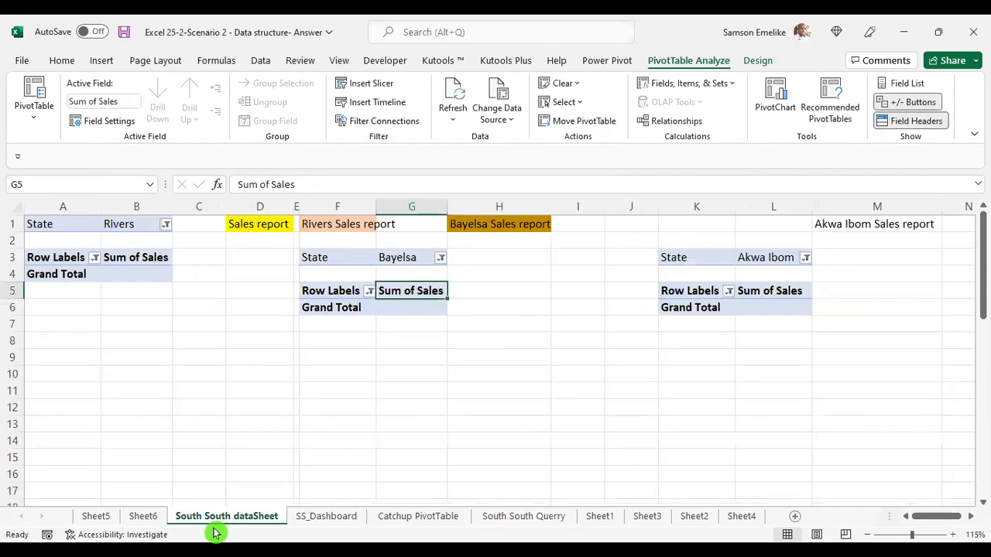
scroll(182, 414, down, 1)
scroll(185, 414, up, 1)
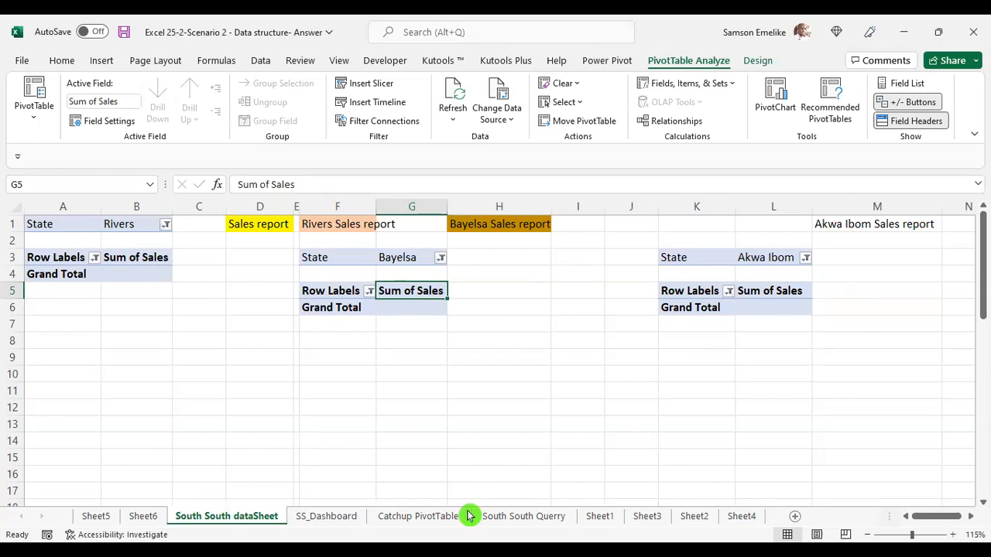
- Filter the SS_Dashboard Date timeline to 7 June 2022 and compare the charts with the pivot tables on South South dataSheet
click(350, 517)
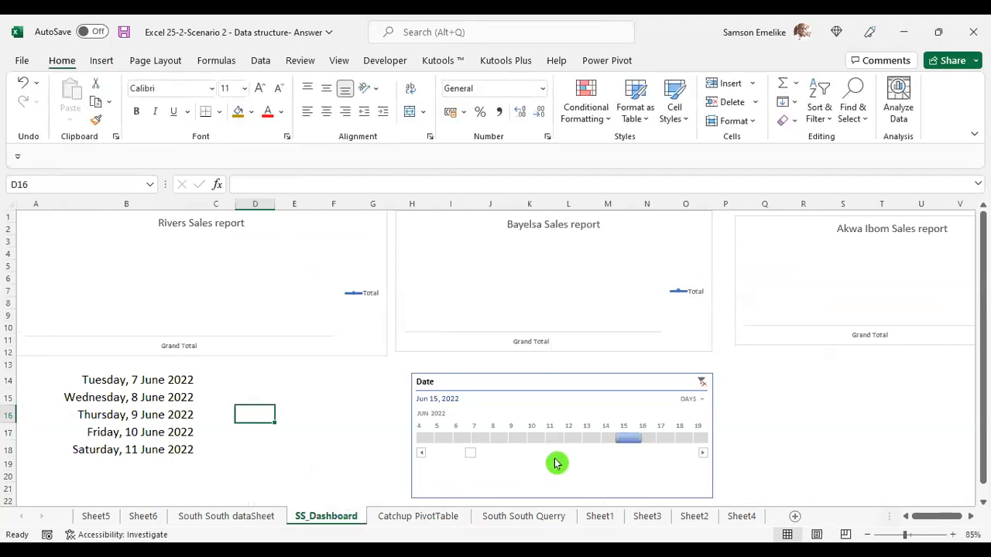
click(480, 439)
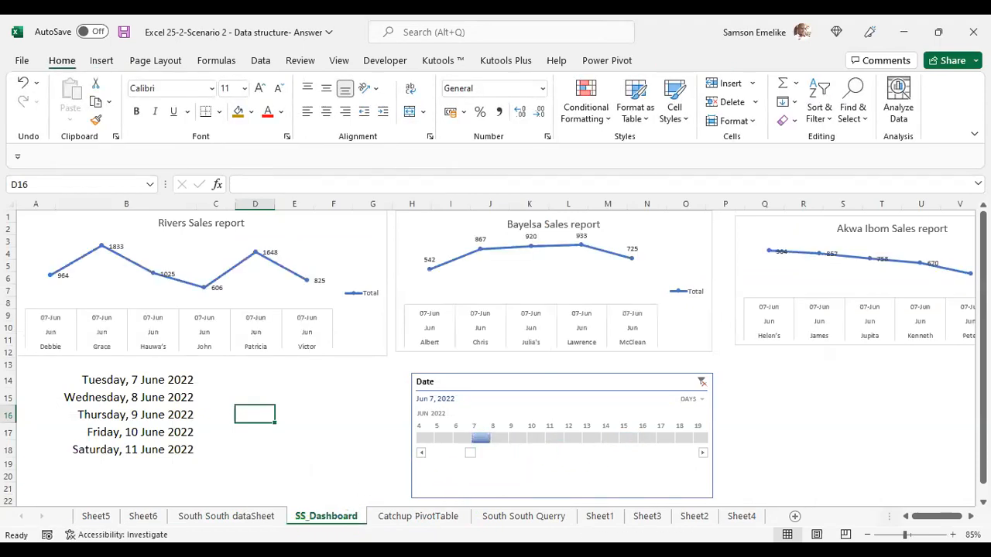
click(220, 516)
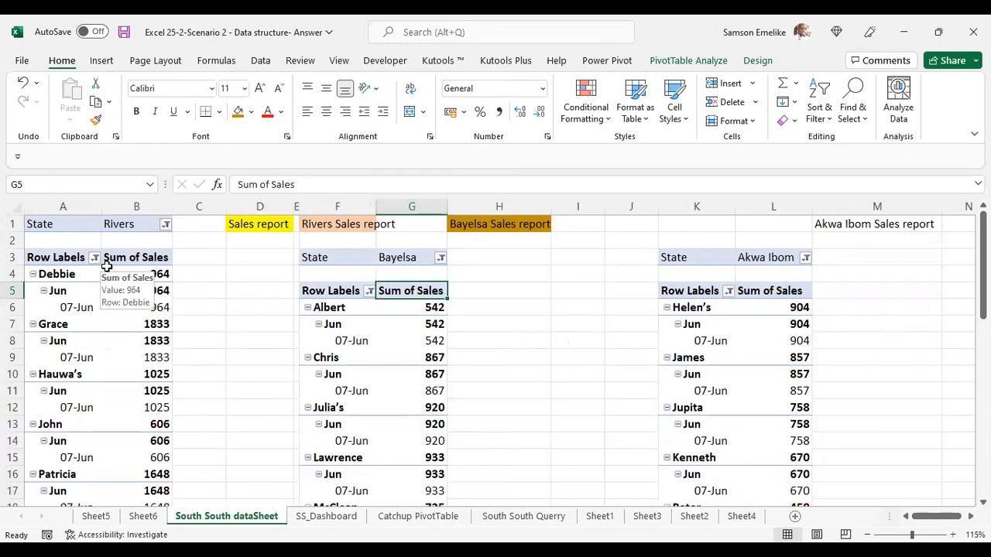
click(332, 516)
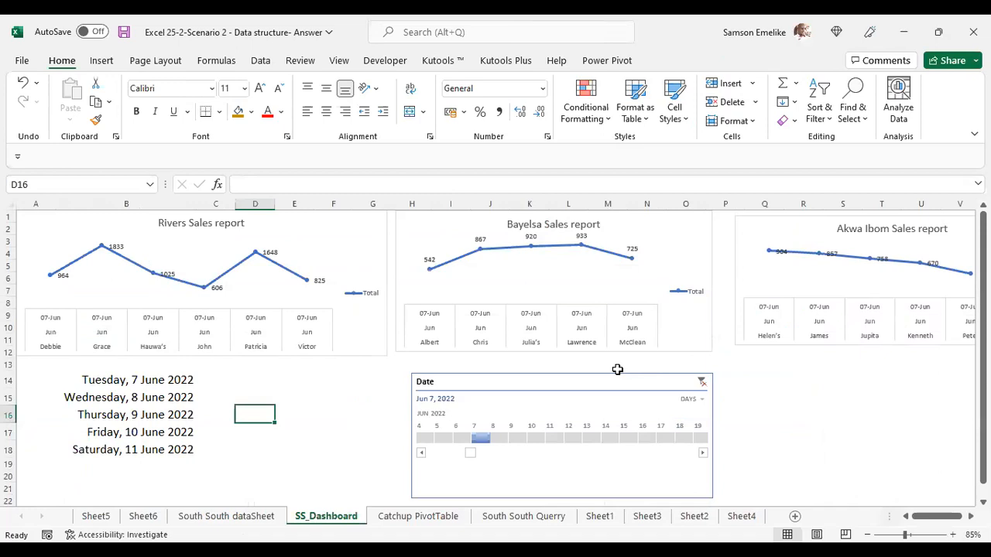
click(220, 521)
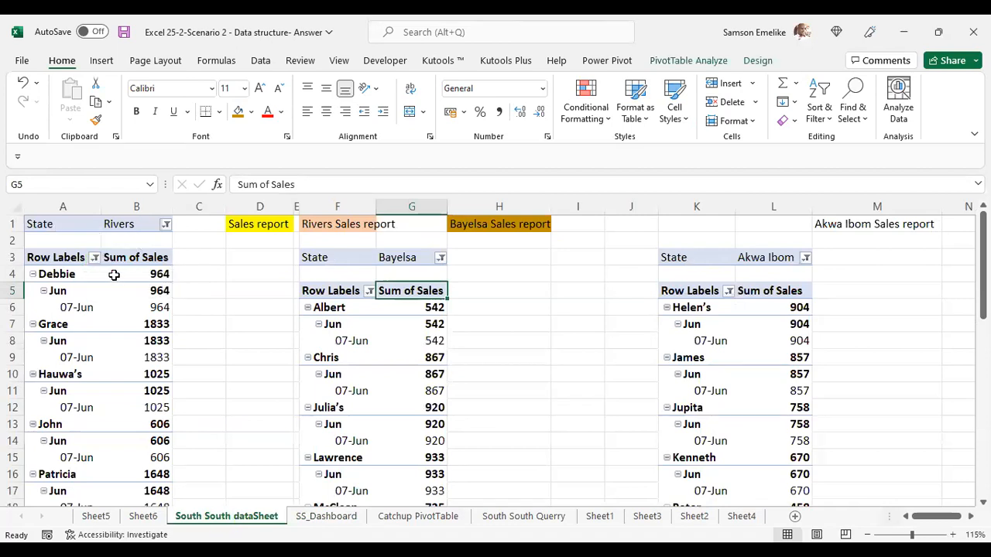
click(92, 258)
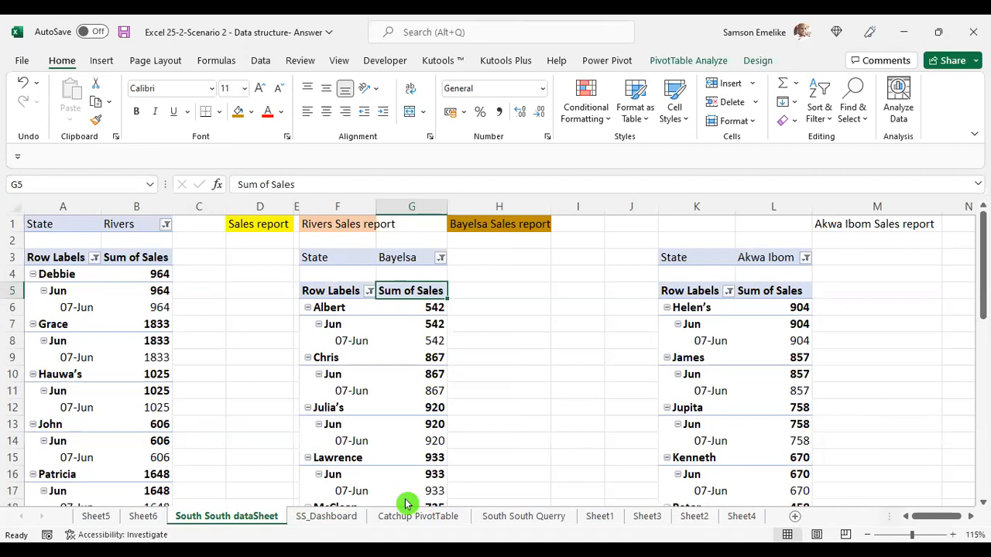
click(489, 533)
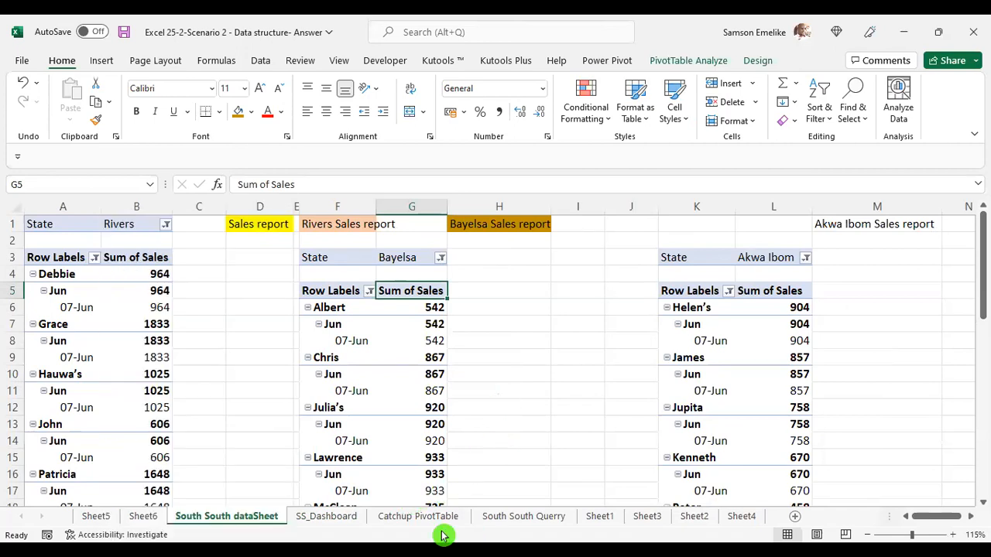
click(343, 525)
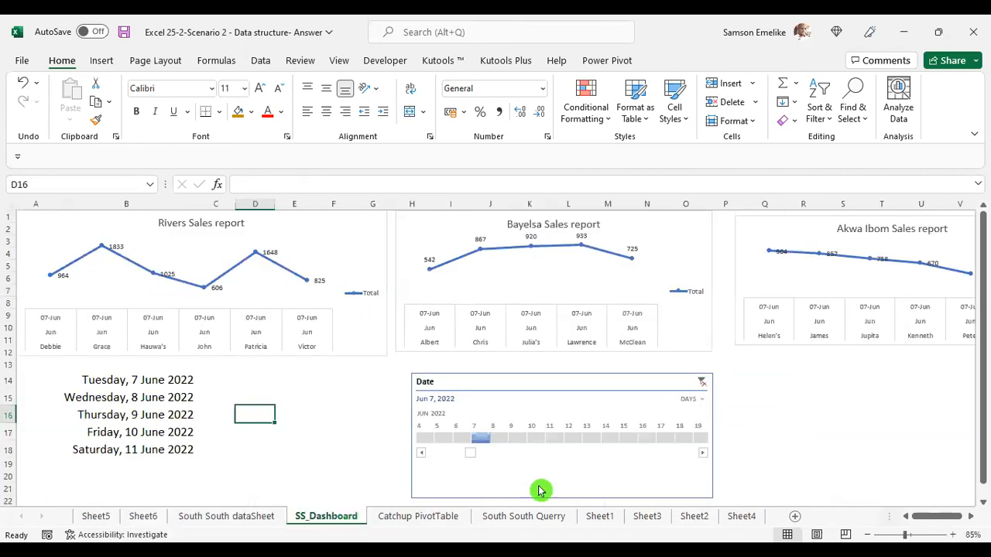
- Clear the Date timeline's filter and delete the timeline from SS_Dashboard
click(701, 383)
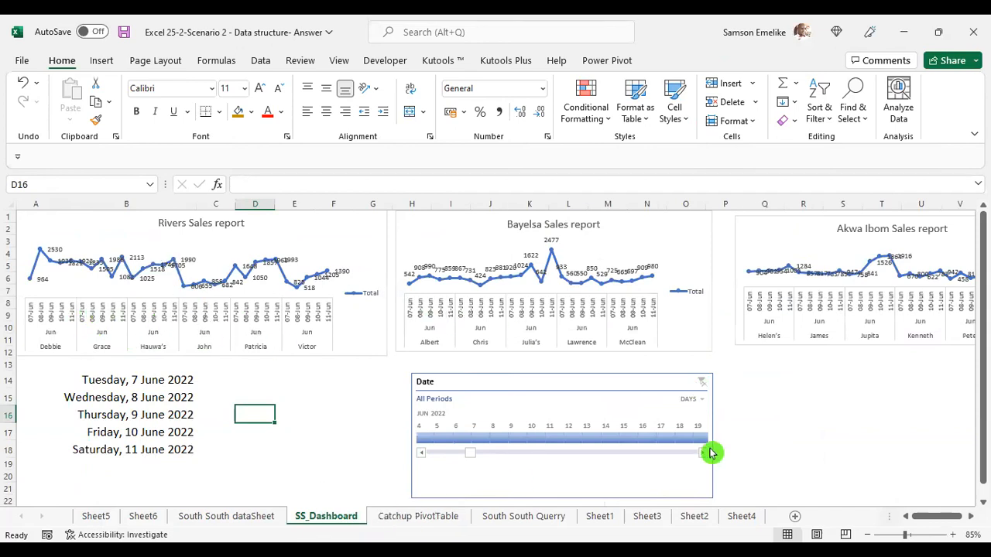
click(670, 381)
key(Delete)
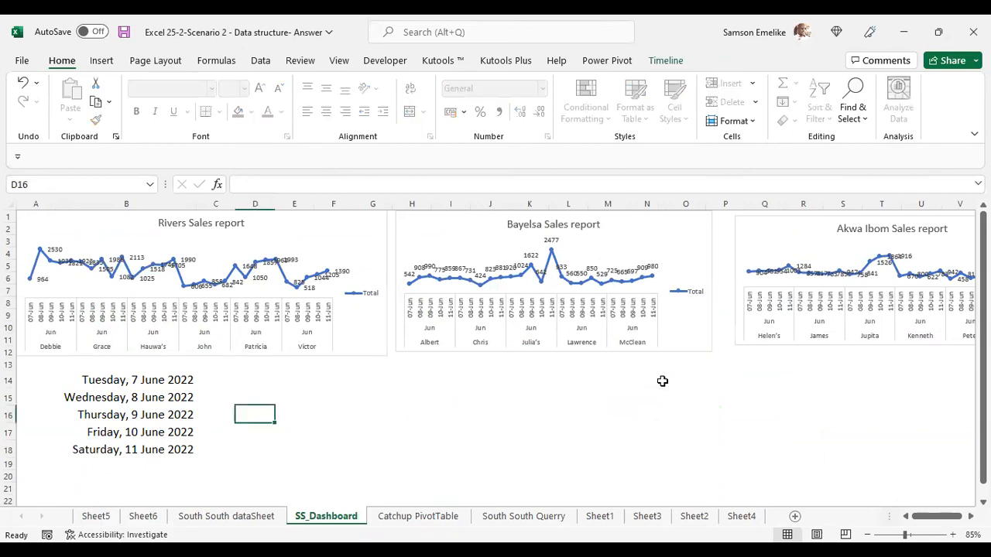
- Set the State filter of the Rivers pivot table in columns A and B to (All) and review its staff sales
click(220, 516)
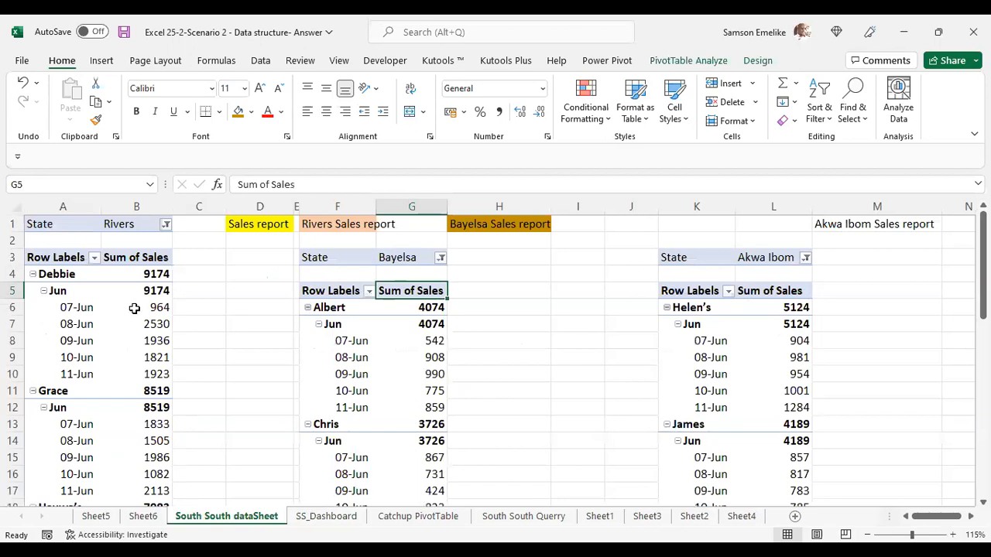
click(165, 225)
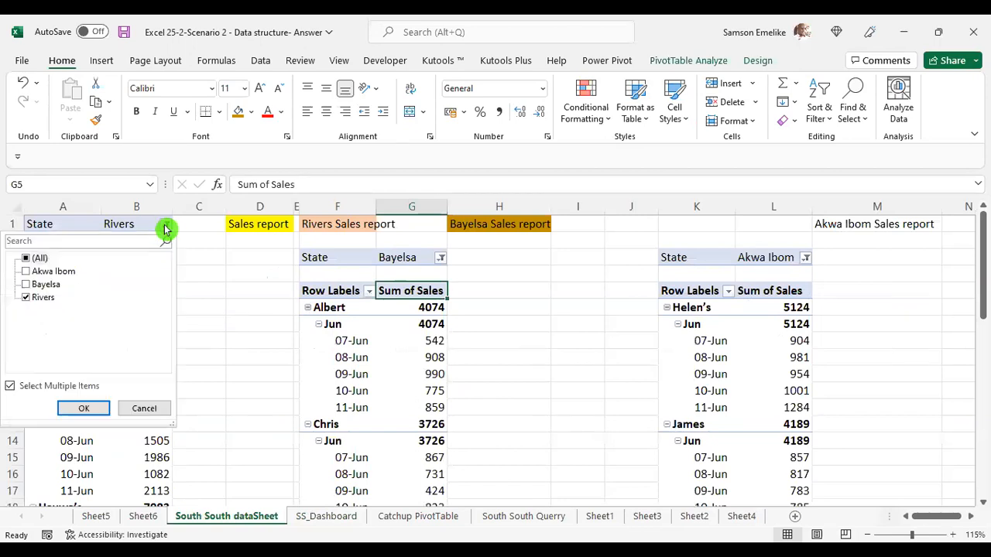
click(27, 261)
click(89, 408)
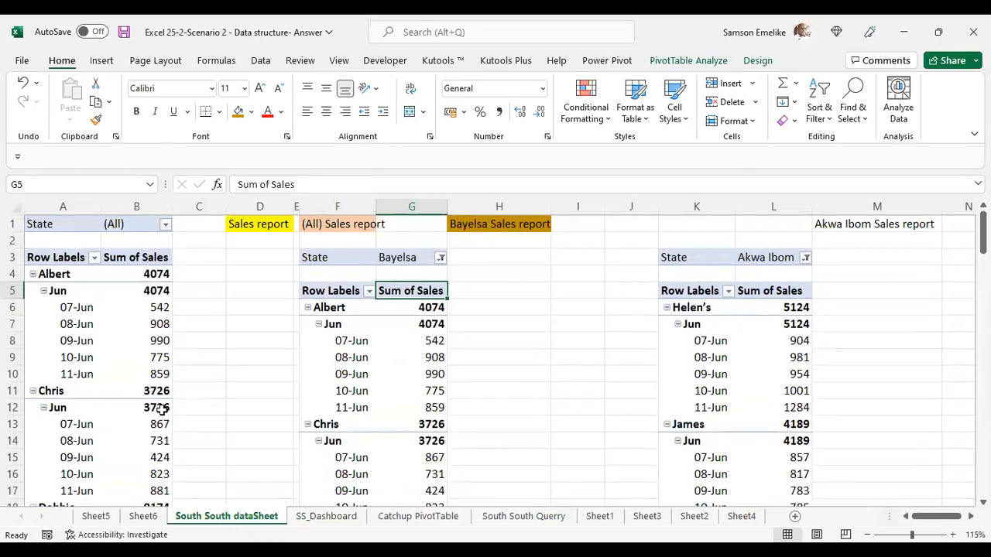
scroll(236, 307, down, 11)
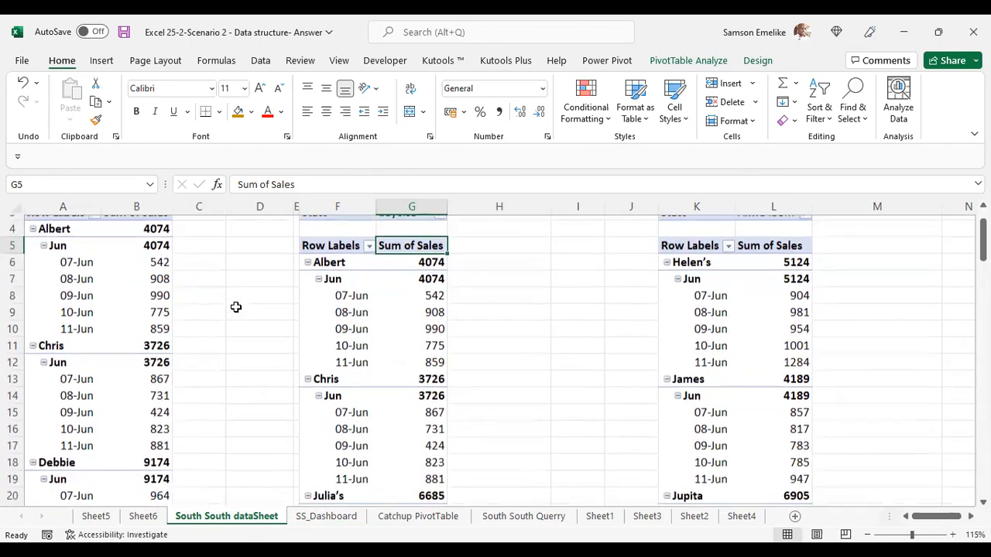
scroll(234, 305, down, 12)
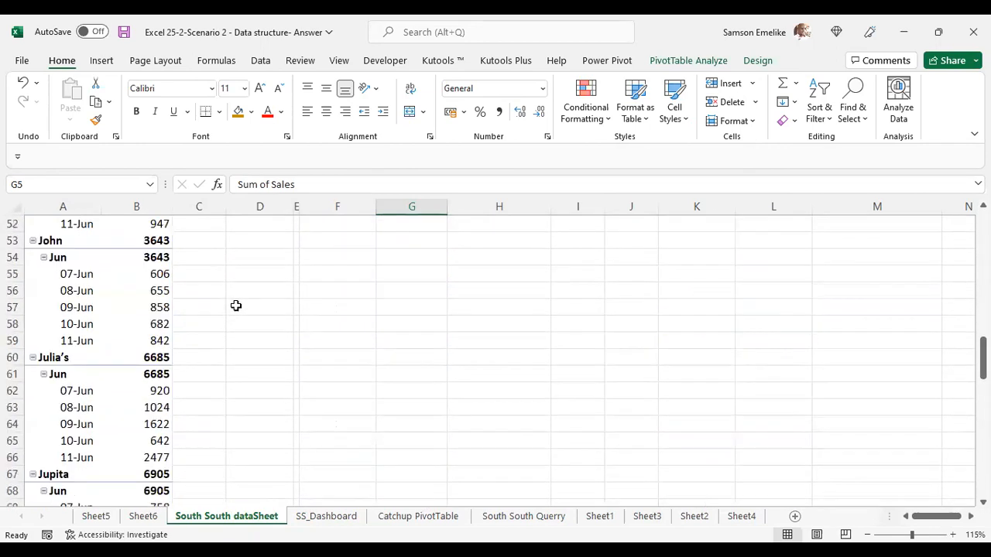
scroll(190, 265, up, 10)
scroll(123, 273, up, 13)
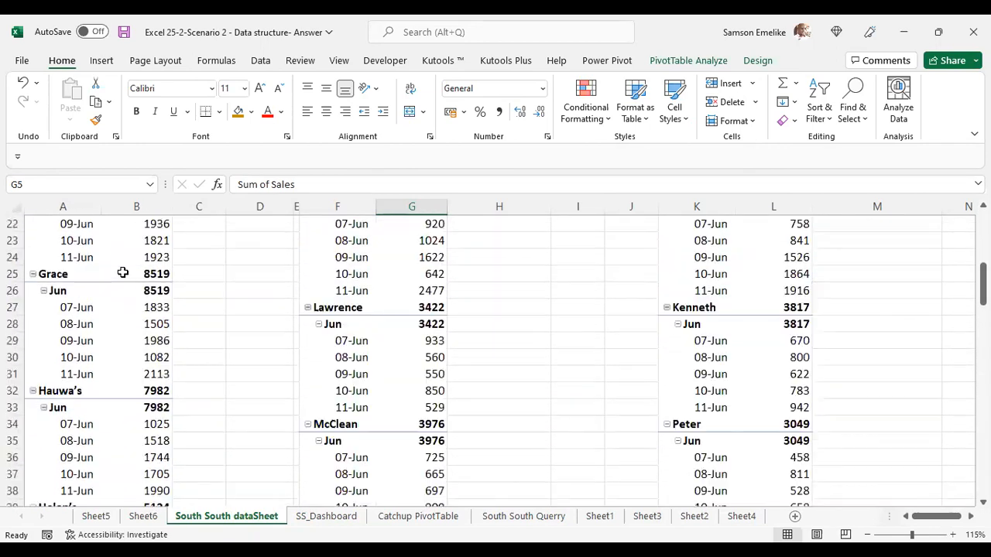
- Check which source table feeds the pivot table in columns A and B of South South dataSheet
click(124, 274)
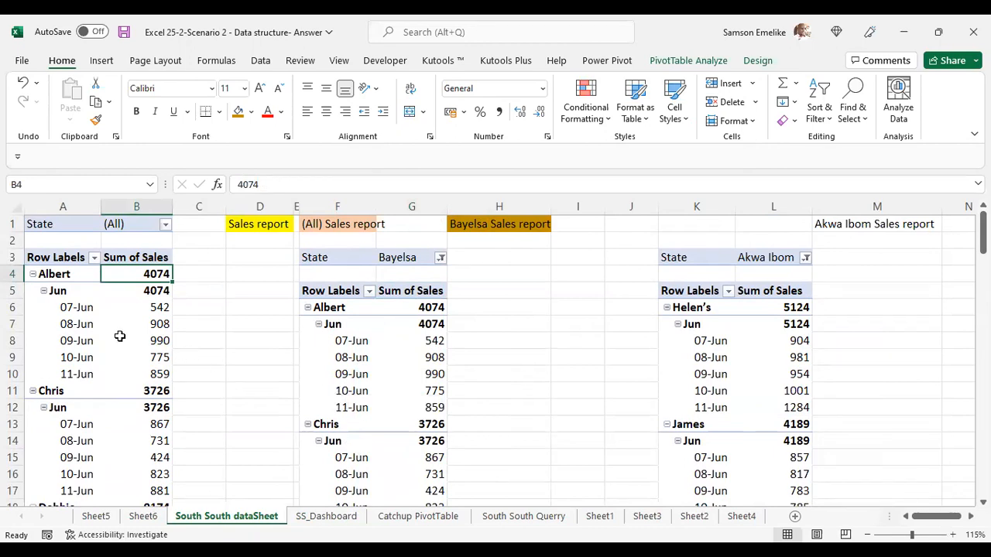
click(159, 324)
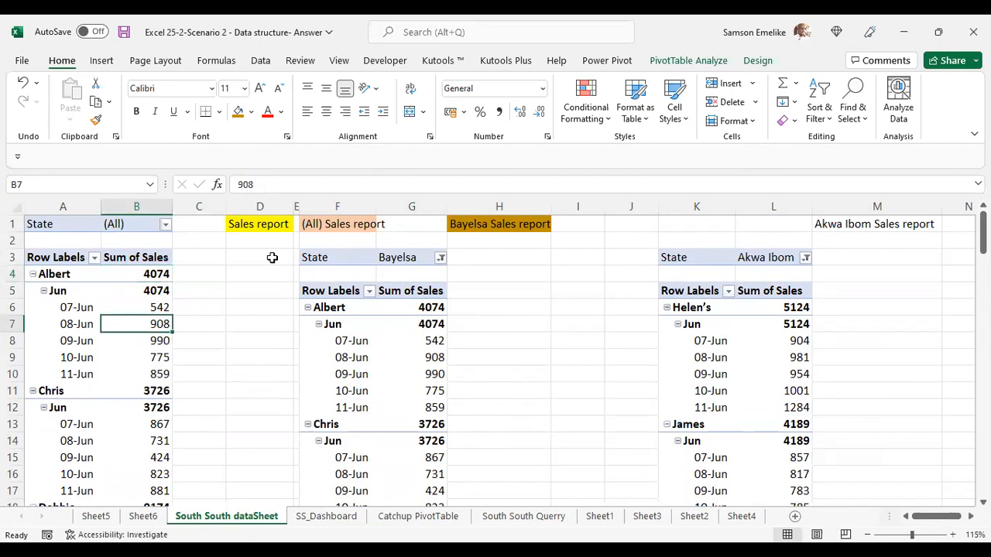
click(695, 62)
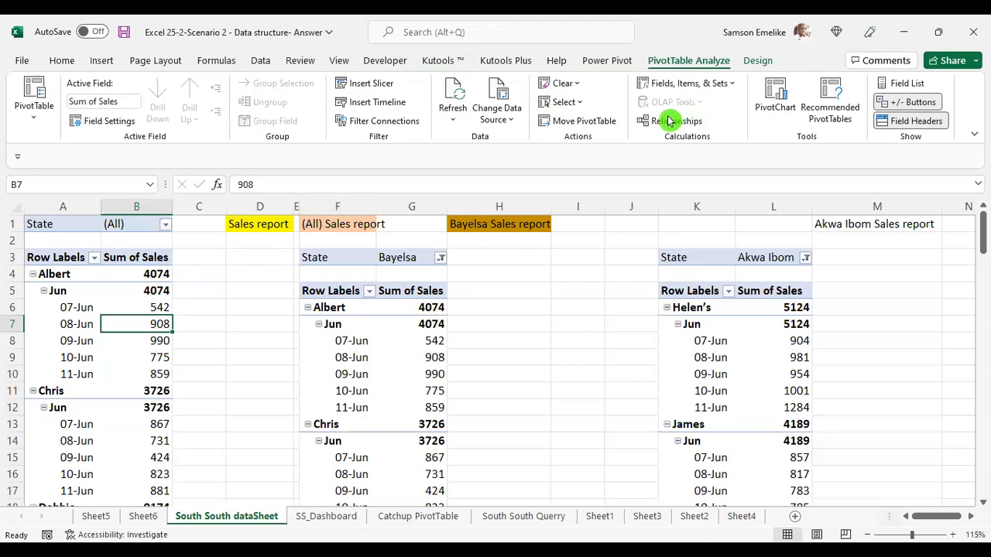
click(500, 95)
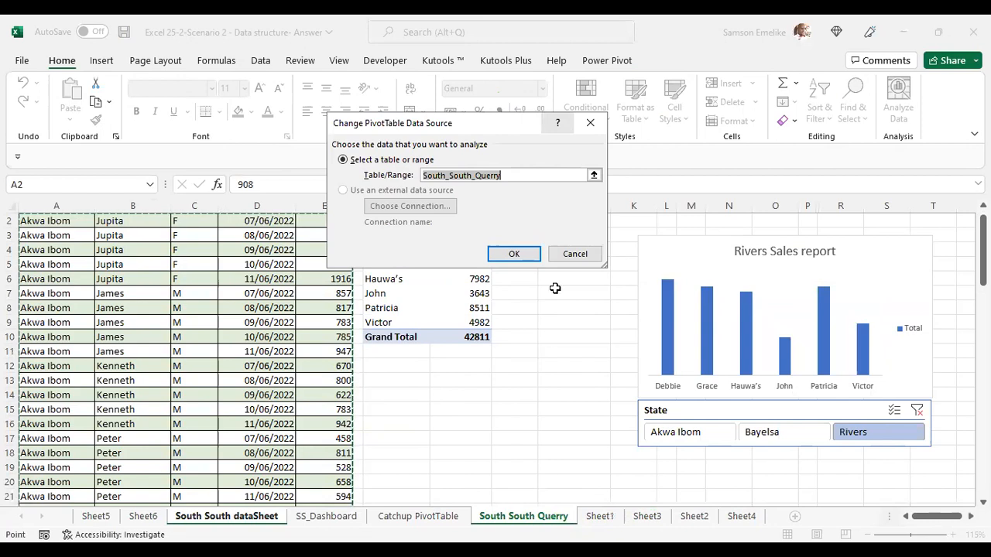
click(575, 256)
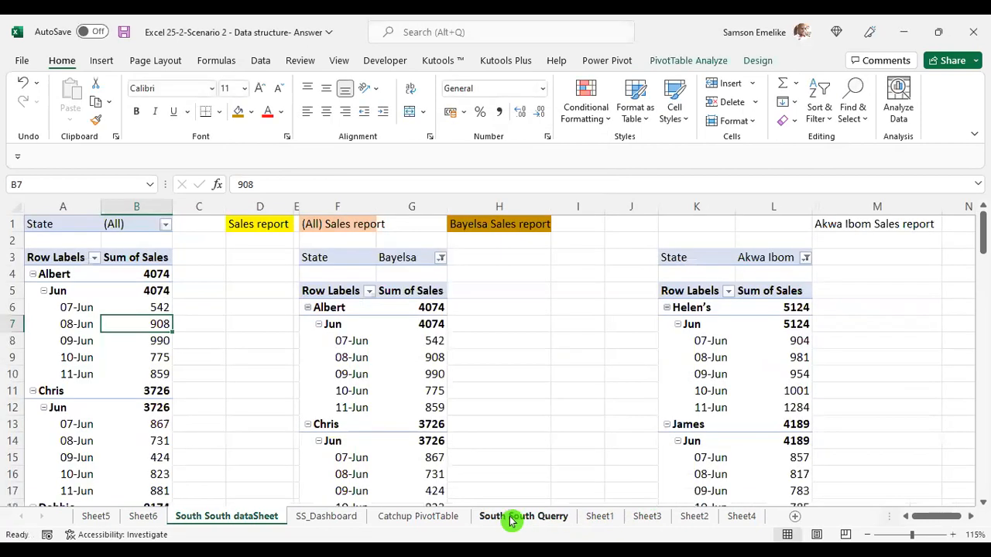
- Look through the source records on South South Querry down to the last Rivers rows
click(505, 517)
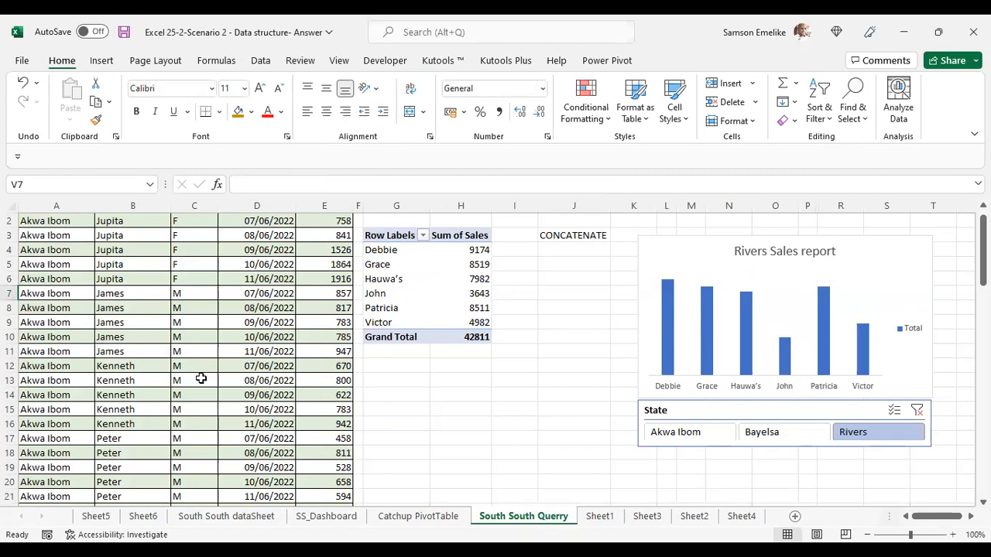
scroll(201, 379, down, 11)
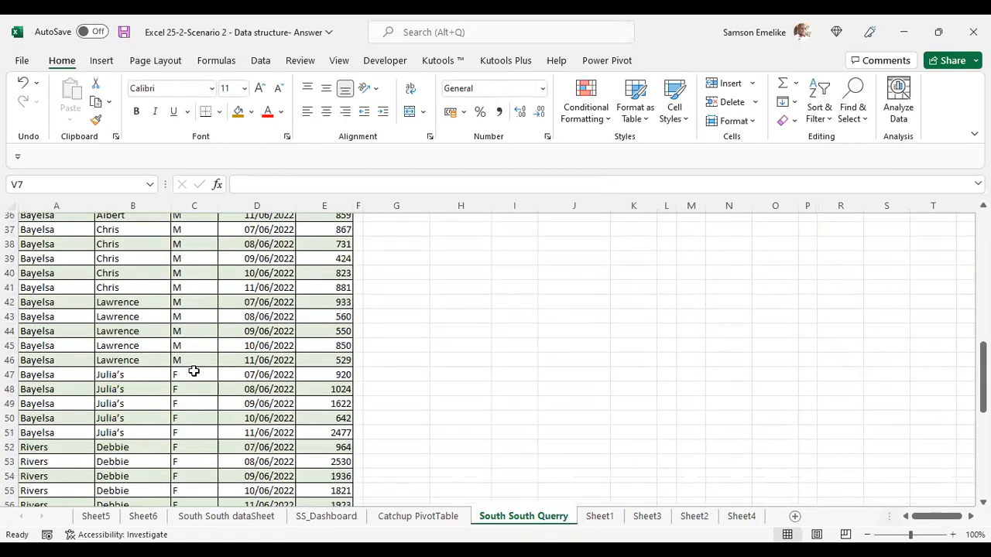
scroll(194, 371, down, 13)
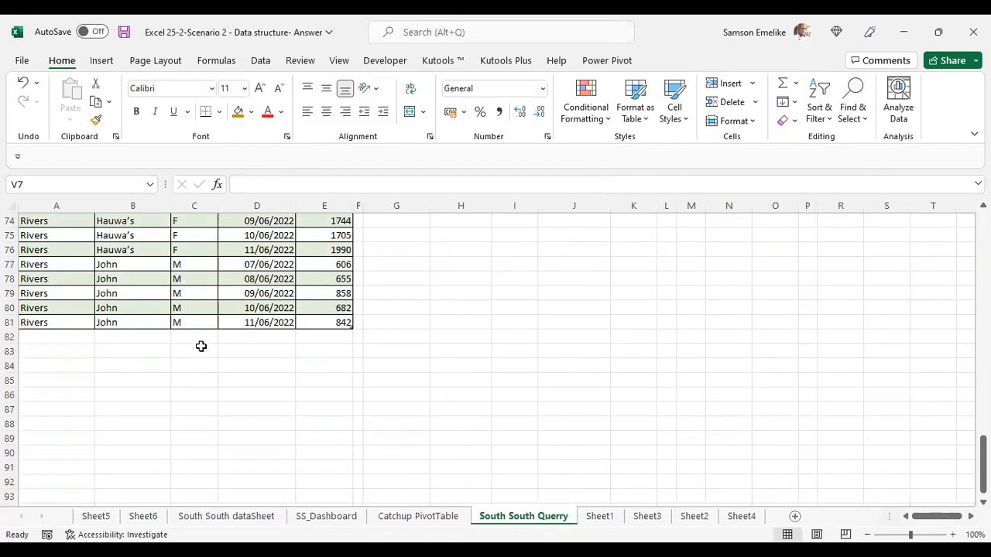
scroll(201, 346, up, 6)
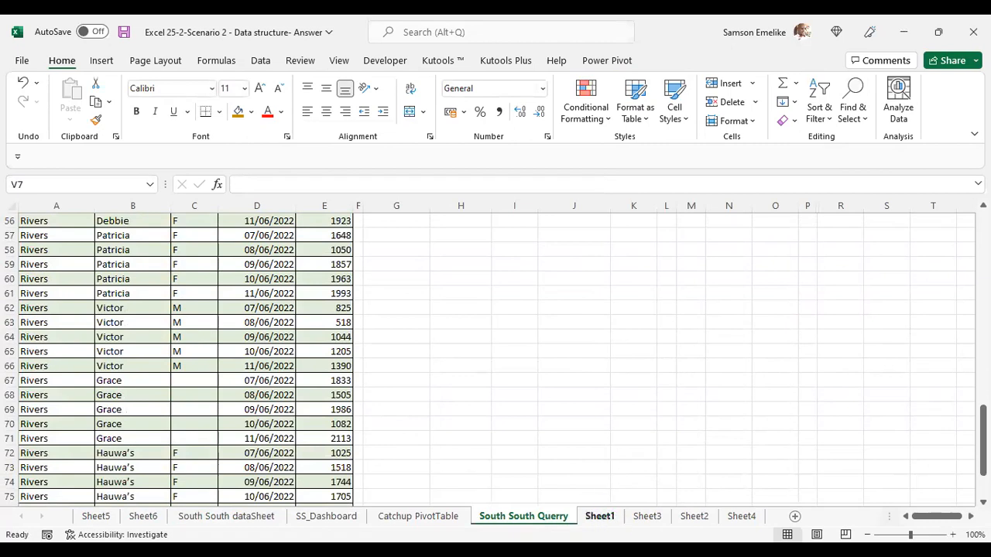
- Insert two table columns before the State column of the Akwa Ibom table in columns L to S of Sheet1
click(602, 517)
click(642, 297)
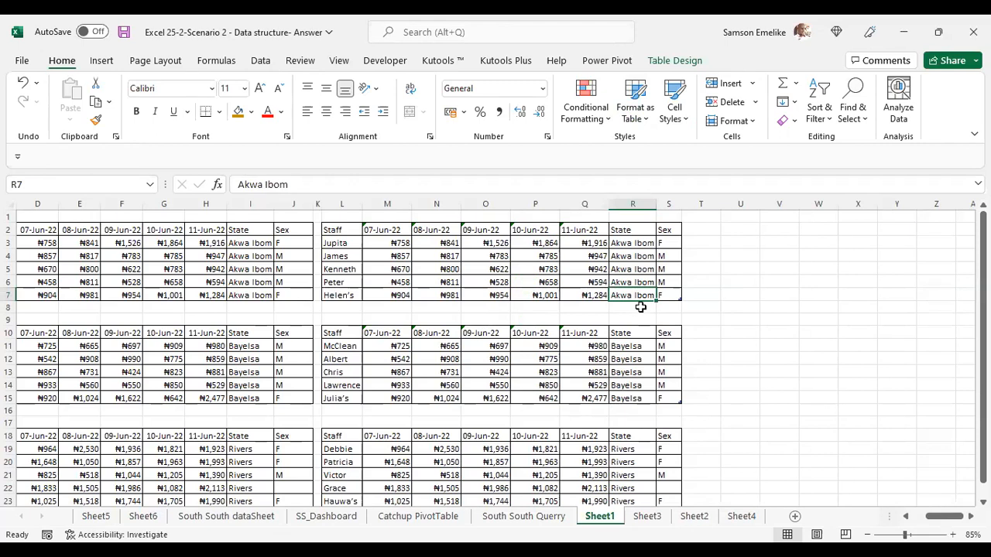
drag(639, 201, 693, 203)
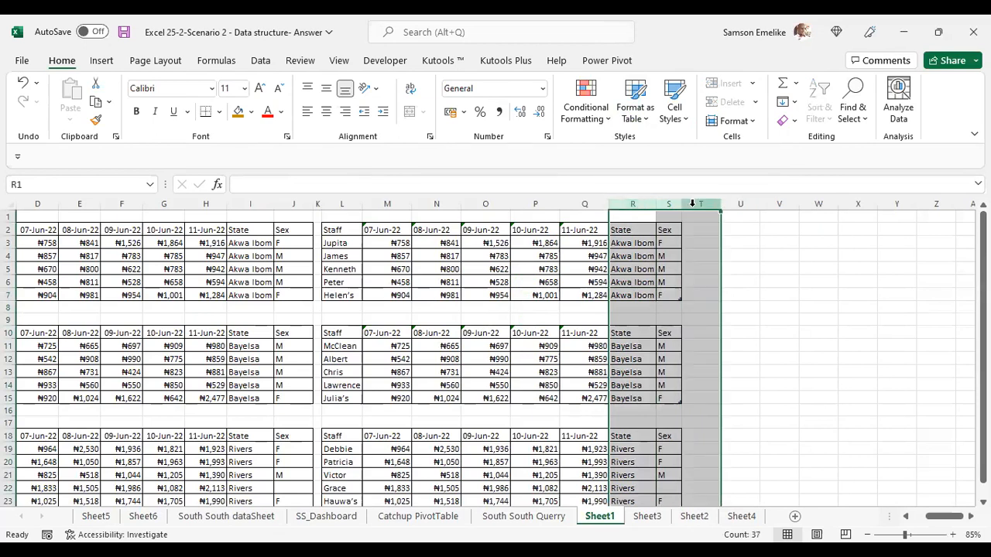
right_click(692, 203)
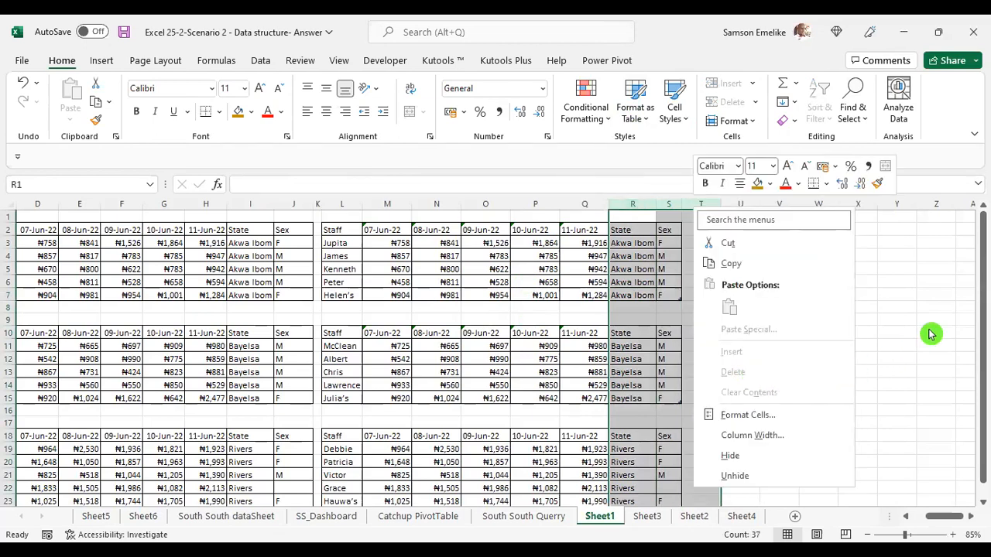
drag(633, 230, 677, 298)
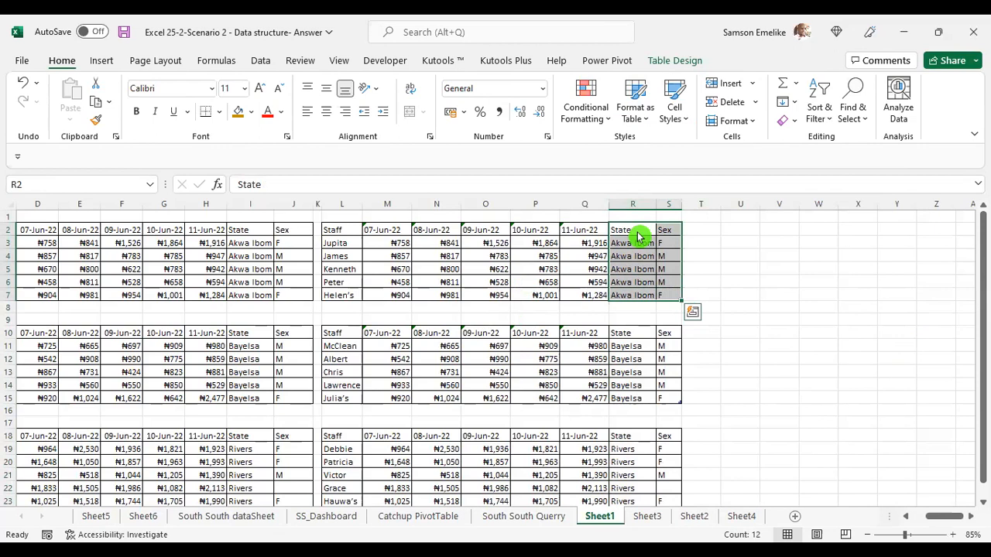
right_click(639, 237)
mouse_move(759, 259)
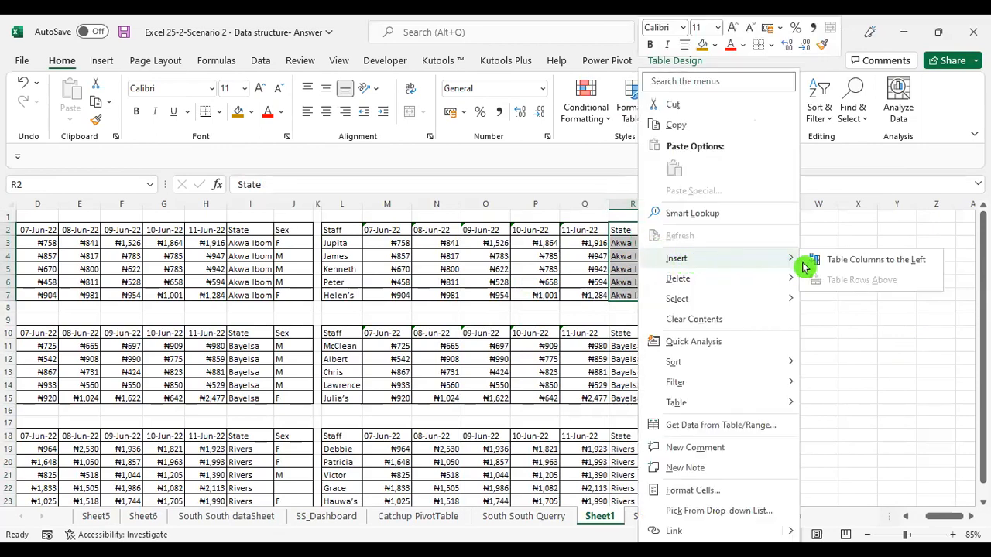
click(882, 262)
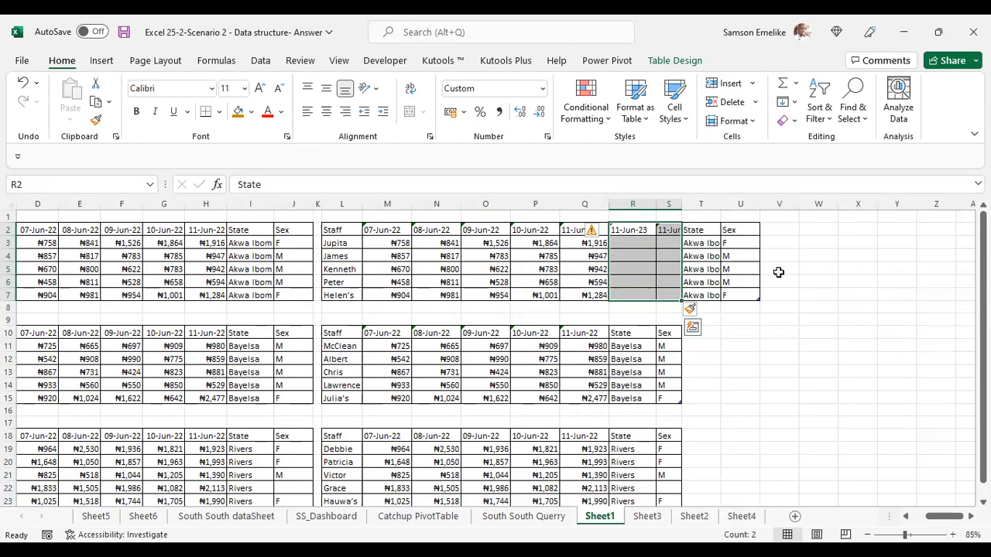
- Autofit the width of column S so its date header fits
click(883, 267)
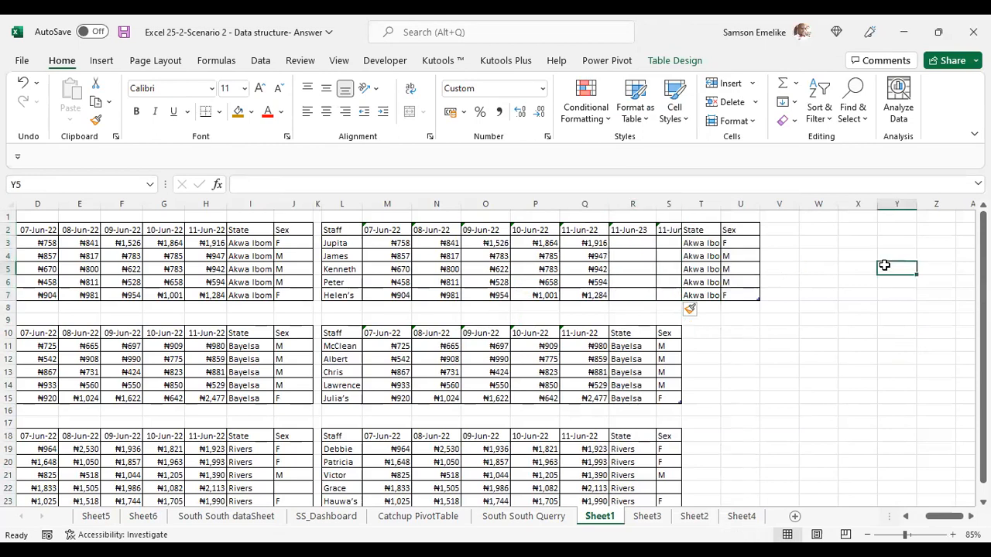
double_click(679, 205)
click(582, 230)
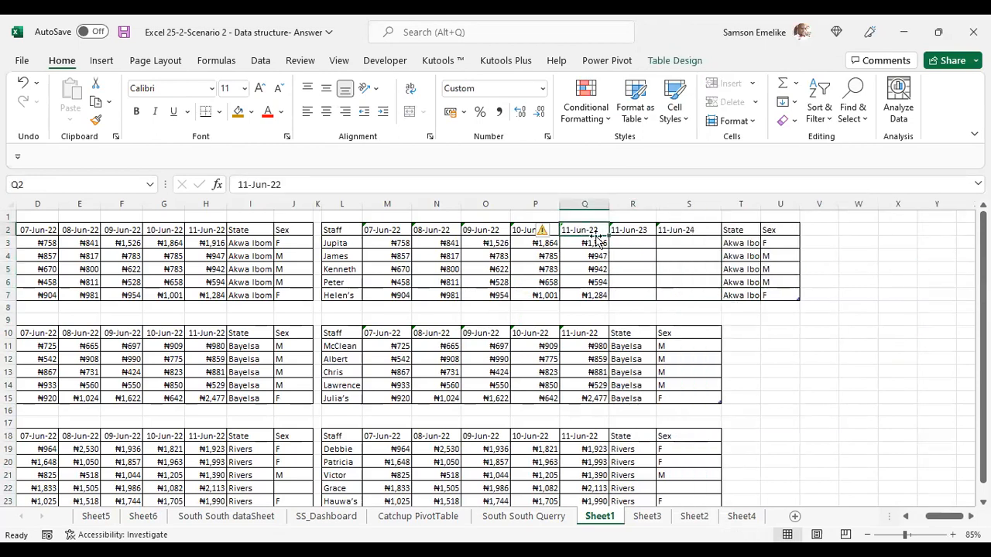
- Rename the two new date headers in R2 and S2 of the Akwa Ibom table to 12-Jun-22 and 13-Jun-22
mouse_move(609, 241)
mouse_down()
mouse_move(675, 235)
mouse_move(604, 232)
mouse_up()
click(625, 223)
click(628, 228)
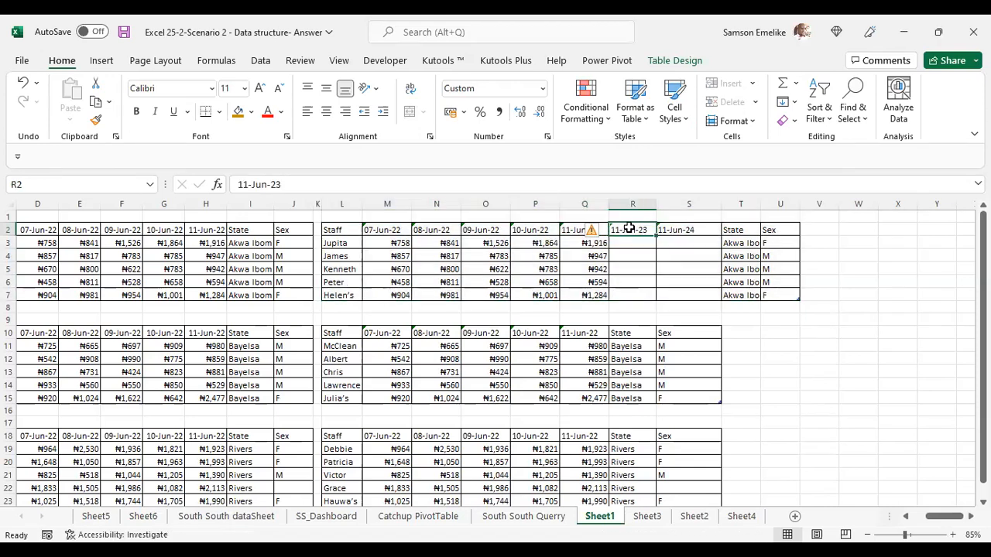
text(12 jun 24)
key(Tab)
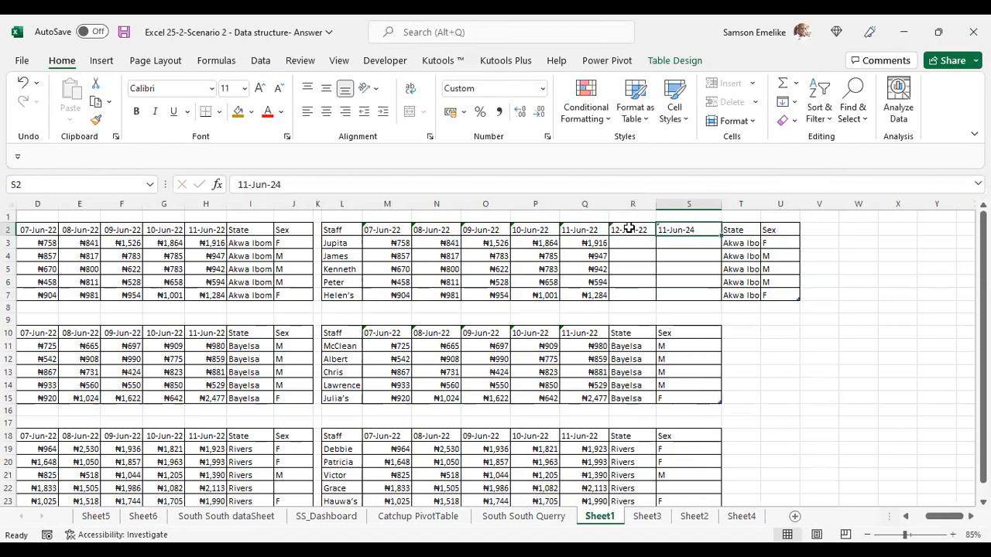
text(13)
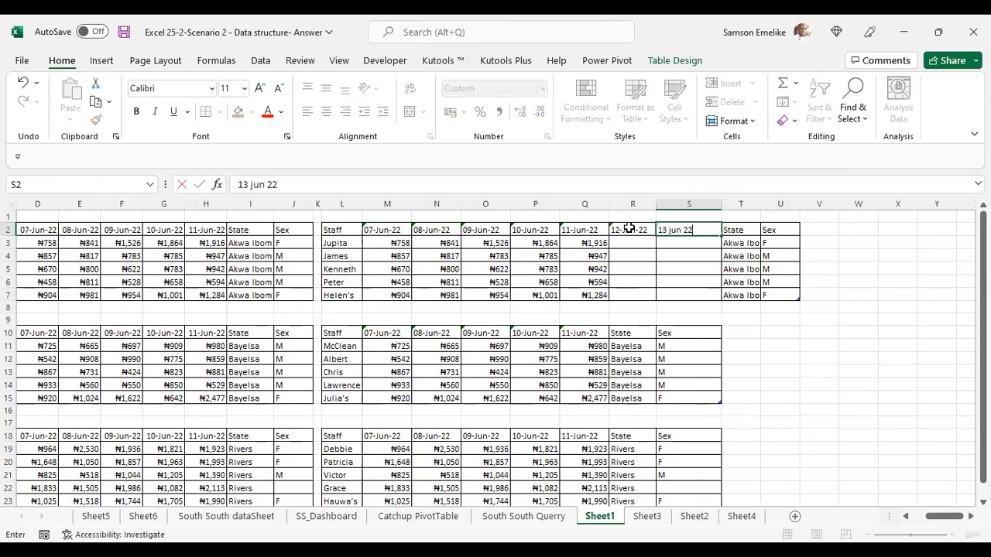
text( jun 22)
key(Return)
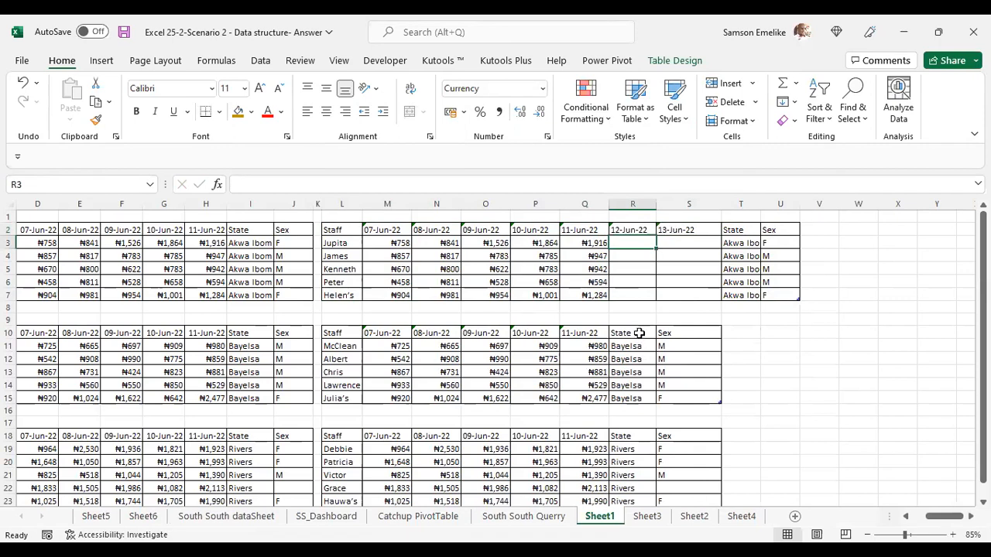
- Insert two table columns before the State column in the second staff table, for Bayelsa
drag(636, 332, 684, 398)
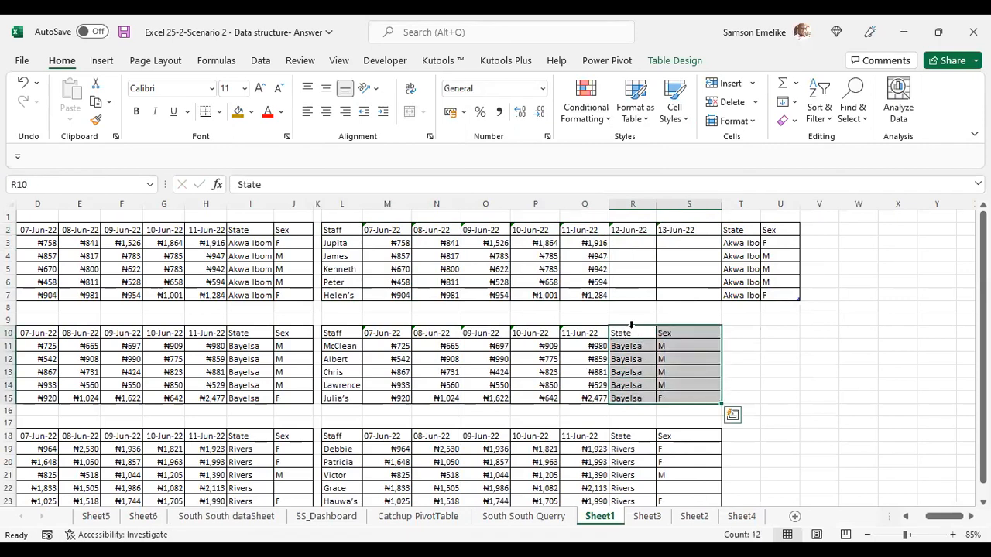
right_click(635, 332)
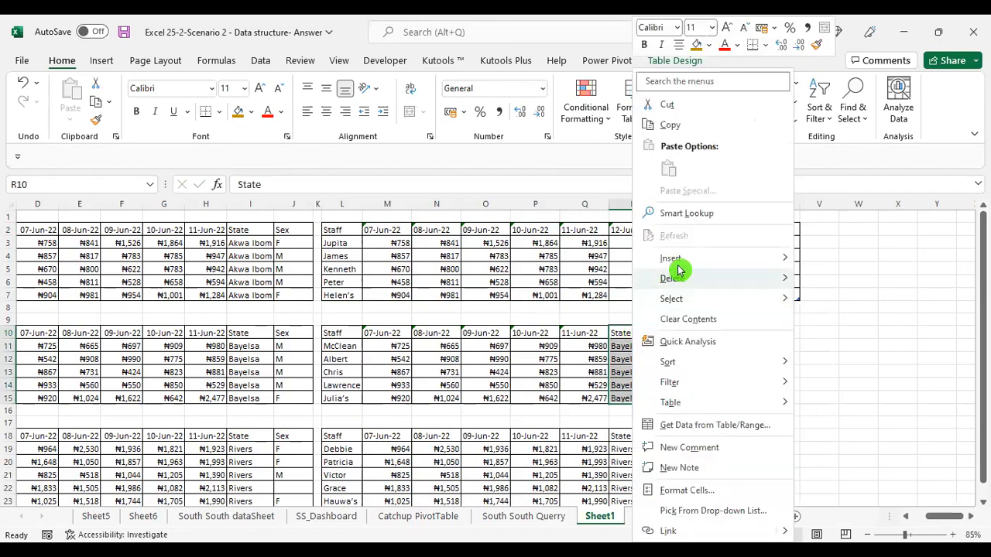
mouse_move(682, 260)
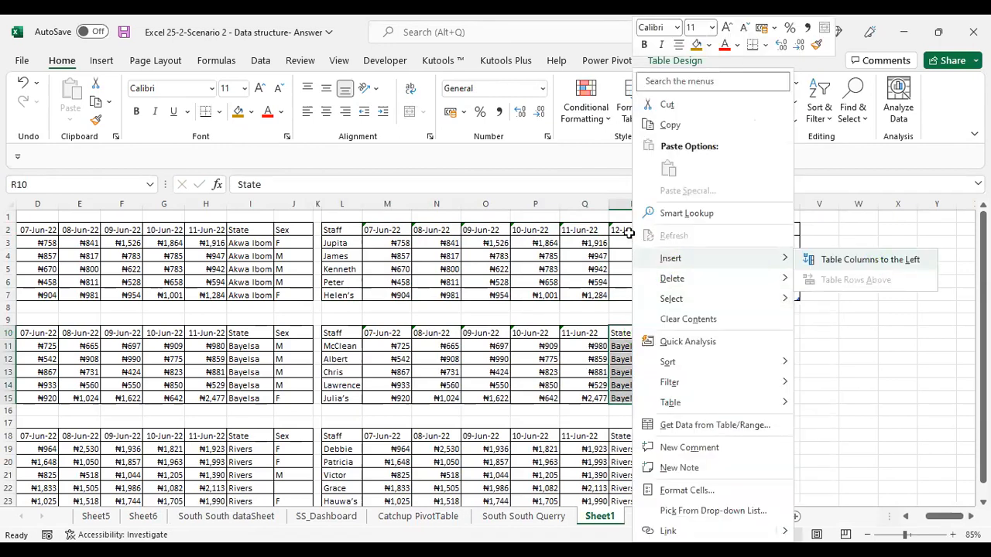
click(870, 260)
- Copy the 12-Jun-22 and 13-Jun-22 headers from R2:S2 into the new Bayelsa table columns at R10:S10
drag(629, 233, 682, 228)
key(ctrl+c)
click(635, 334)
key(Return)
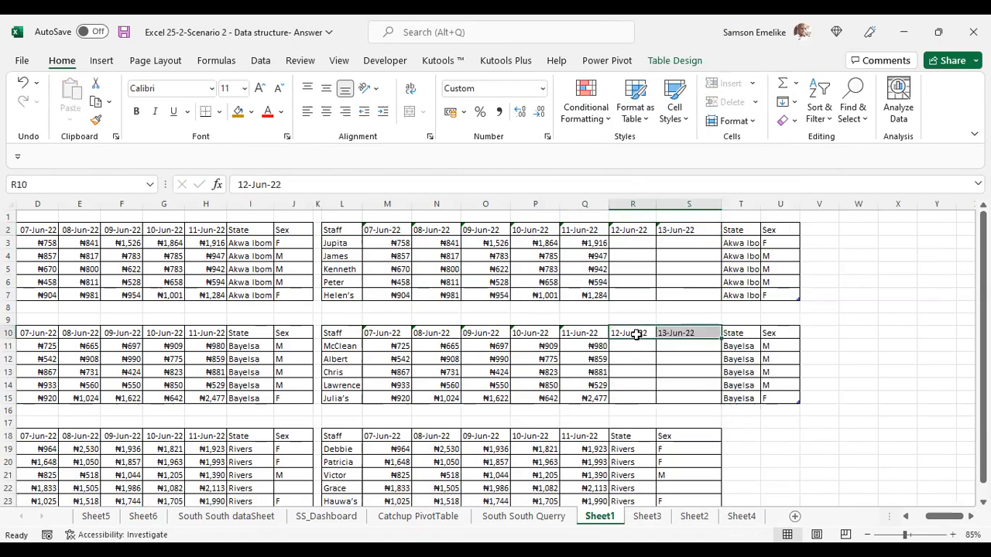
- Insert two table columns before the State column in the third staff table, for Rivers
scroll(685, 412, down, 1)
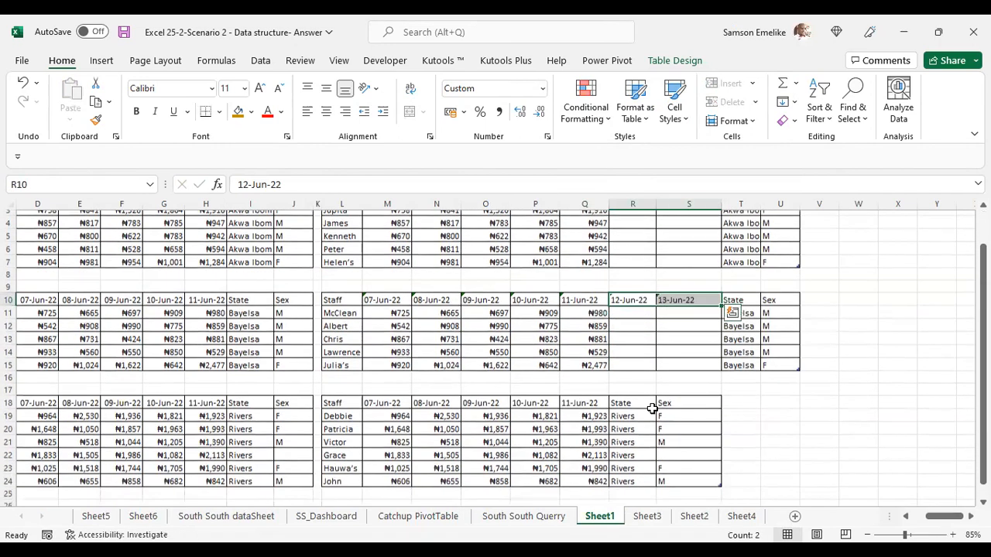
drag(637, 400, 698, 478)
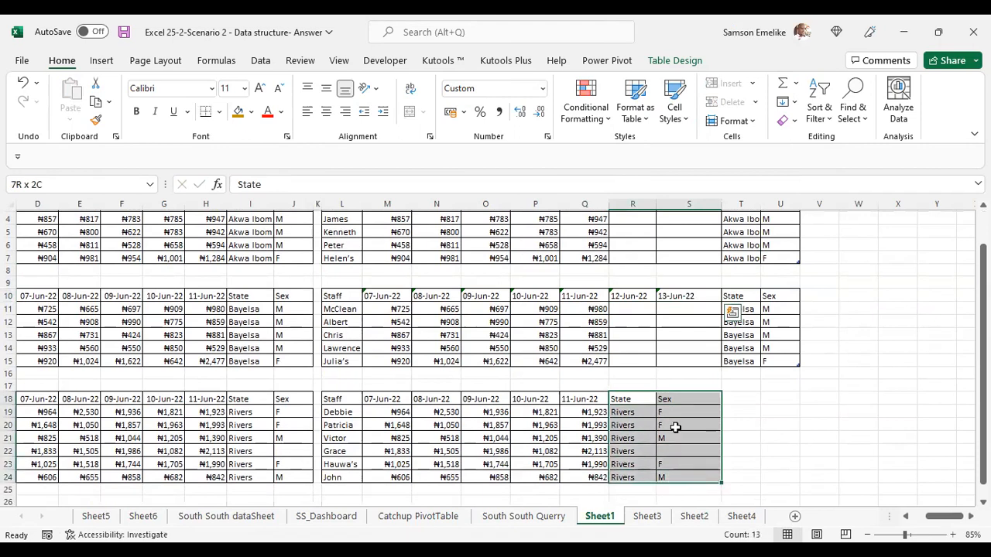
drag(666, 393, 666, 397)
click(877, 357)
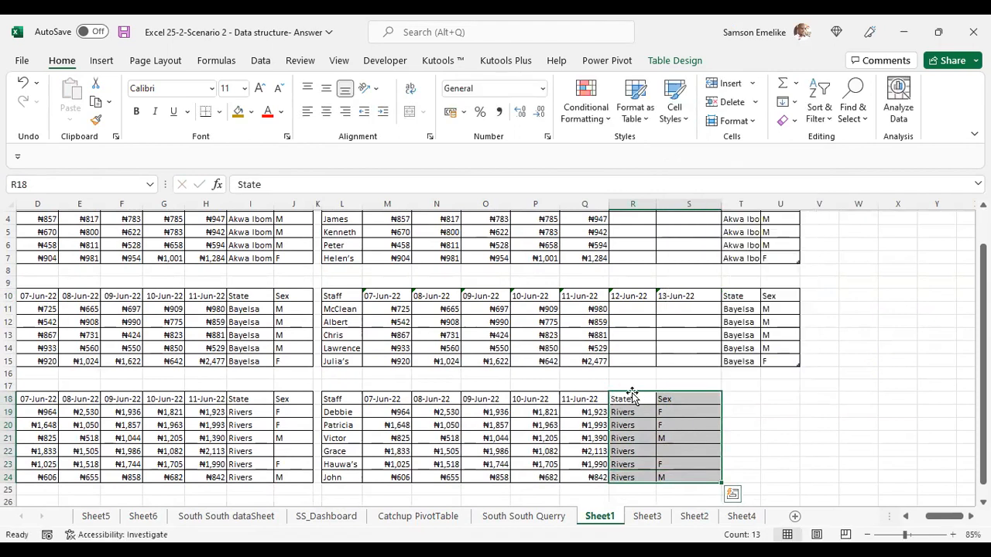
drag(633, 395, 656, 434)
click(646, 399)
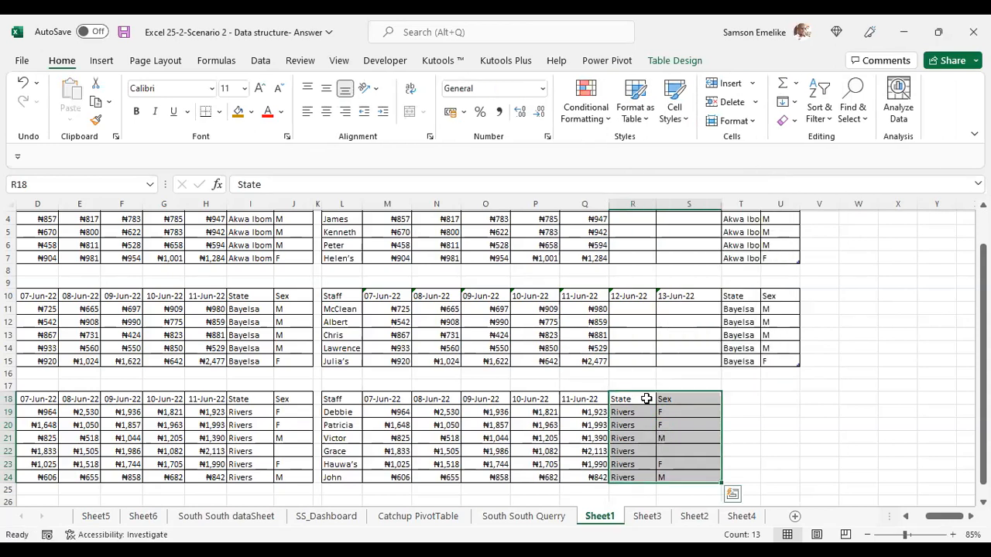
right_click(646, 399)
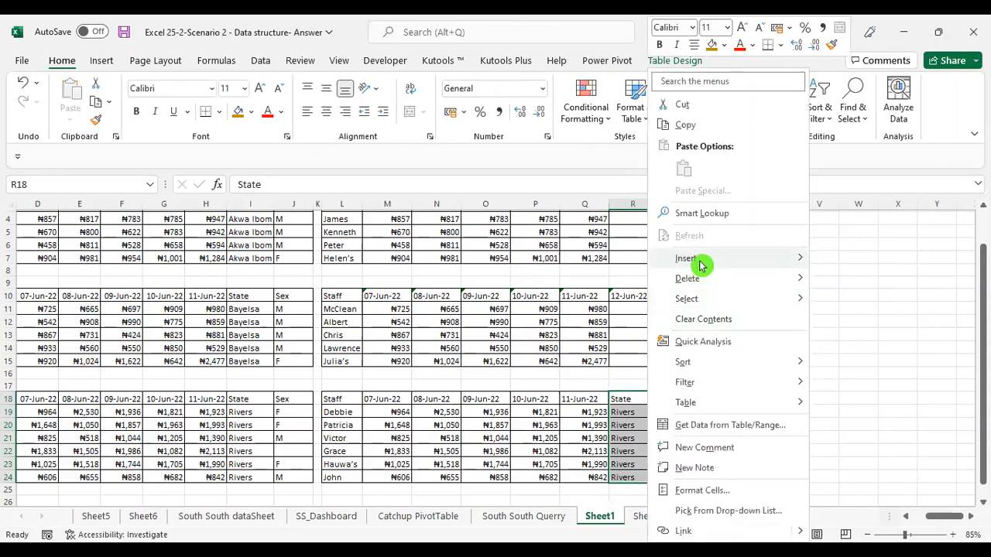
mouse_move(700, 264)
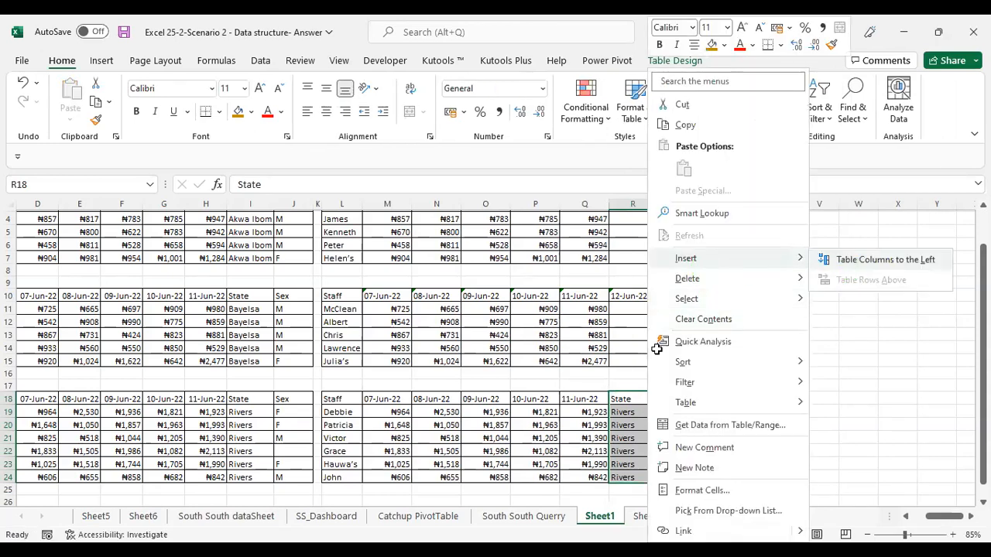
- Copy the 12-Jun-22 and 13-Jun-22 headers from R10:S10 into the new Rivers table columns at R18:S18
drag(623, 295, 681, 294)
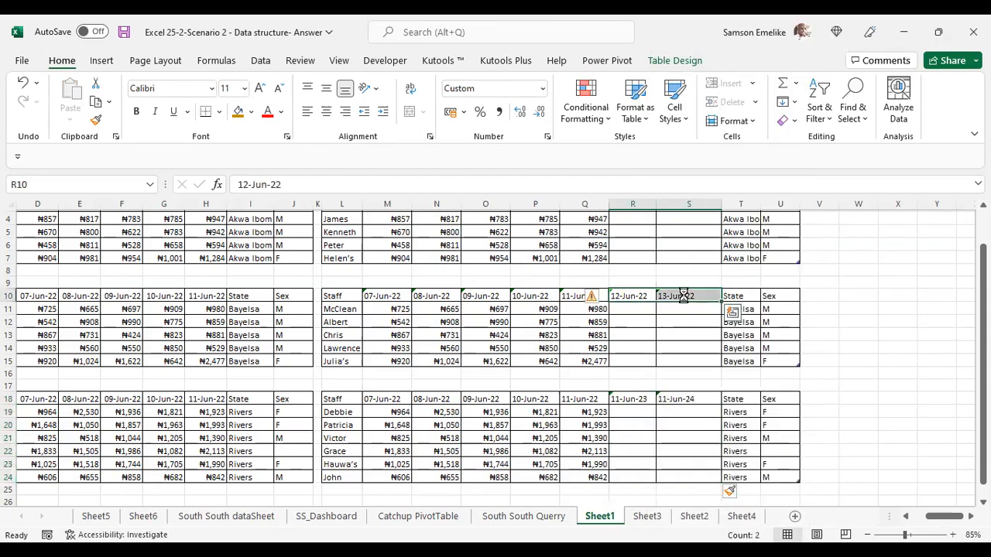
key(ctrl+c)
click(638, 399)
key(Return)
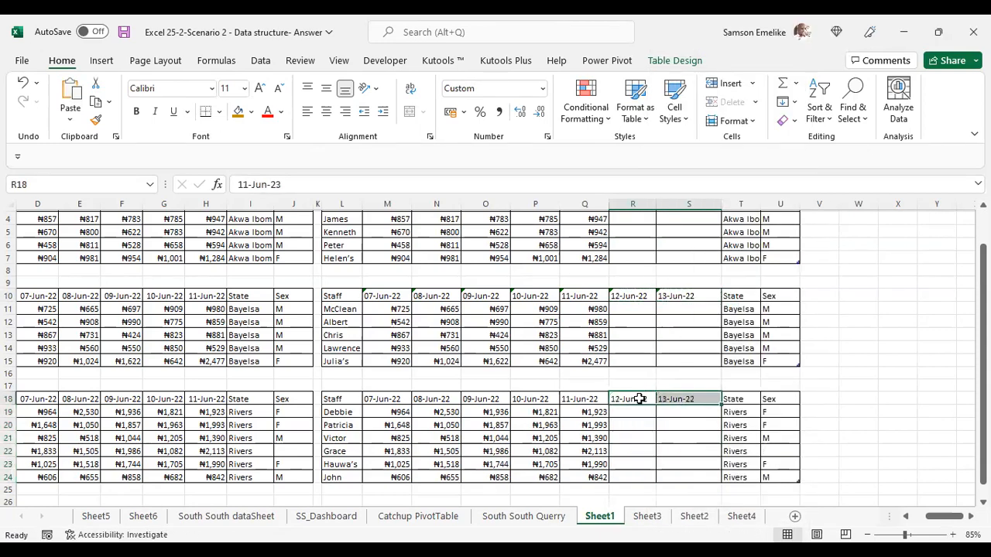
- Fill R3:S7 of the Akwa Ibom table with the formula =RANDBETWEEN(890,1999)
scroll(676, 402, up, 1)
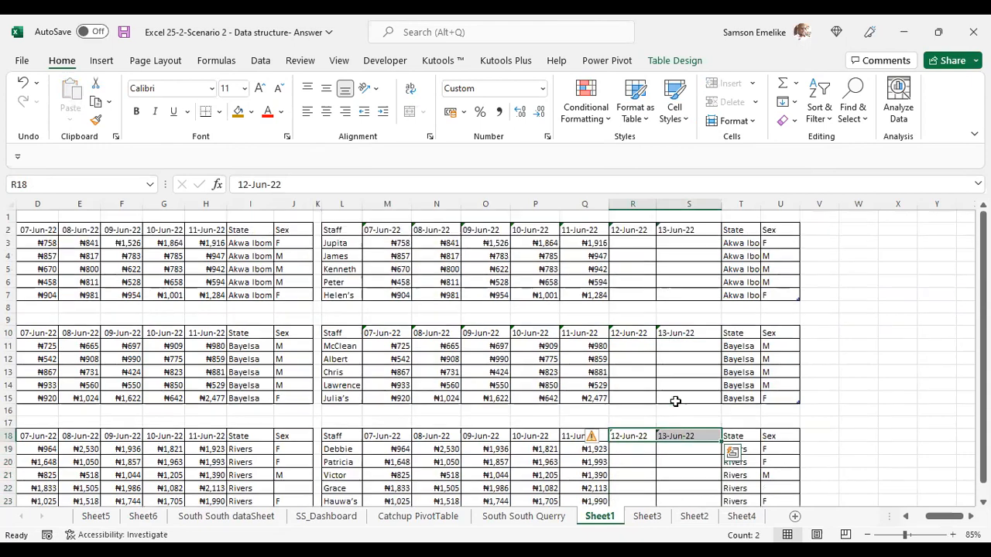
drag(631, 241, 688, 292)
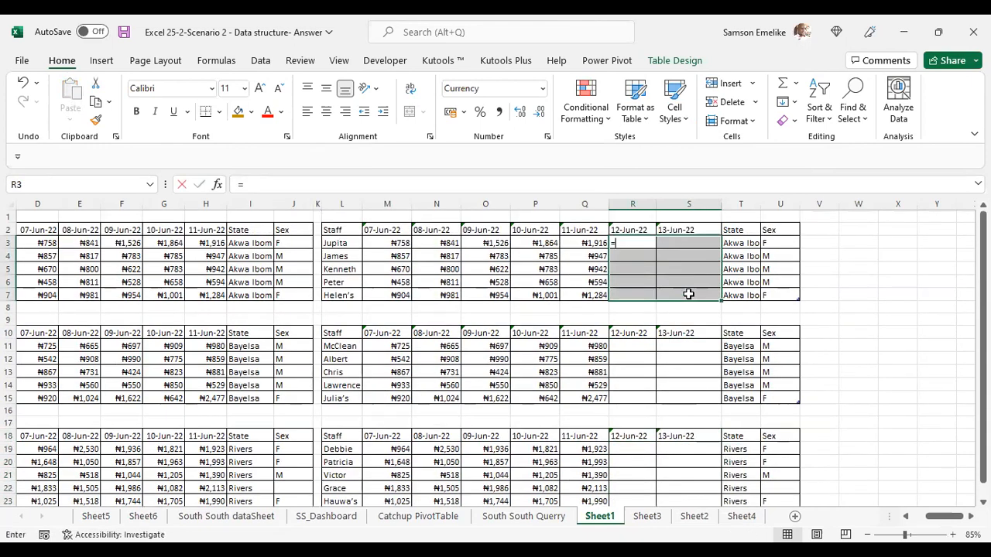
text(=r)
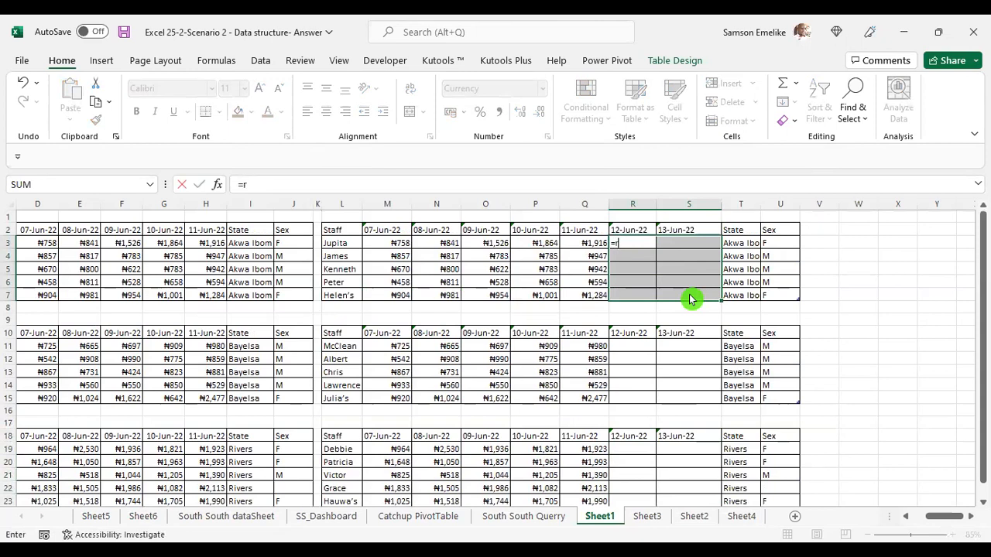
text(and)
key(Down)
key(Down)
key(Tab)
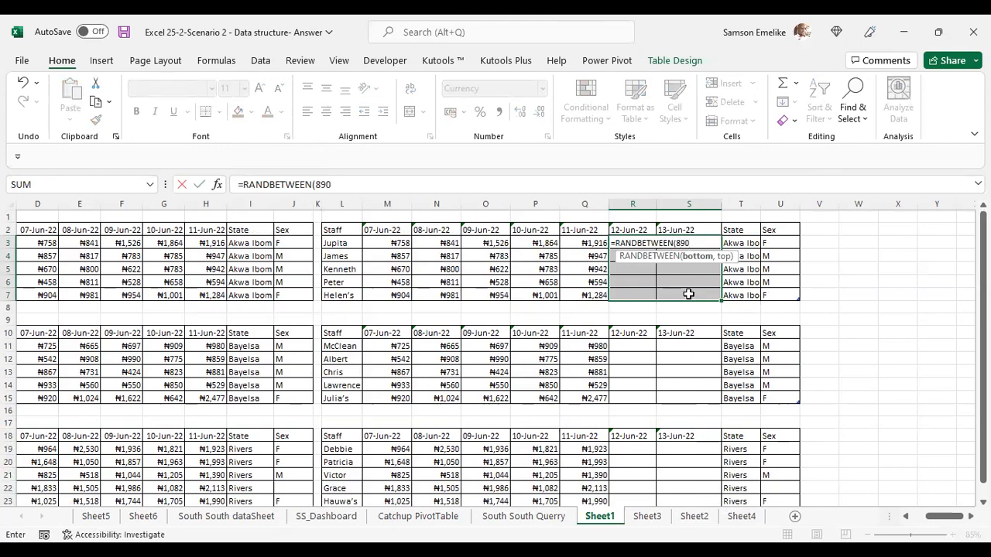
text(890,)
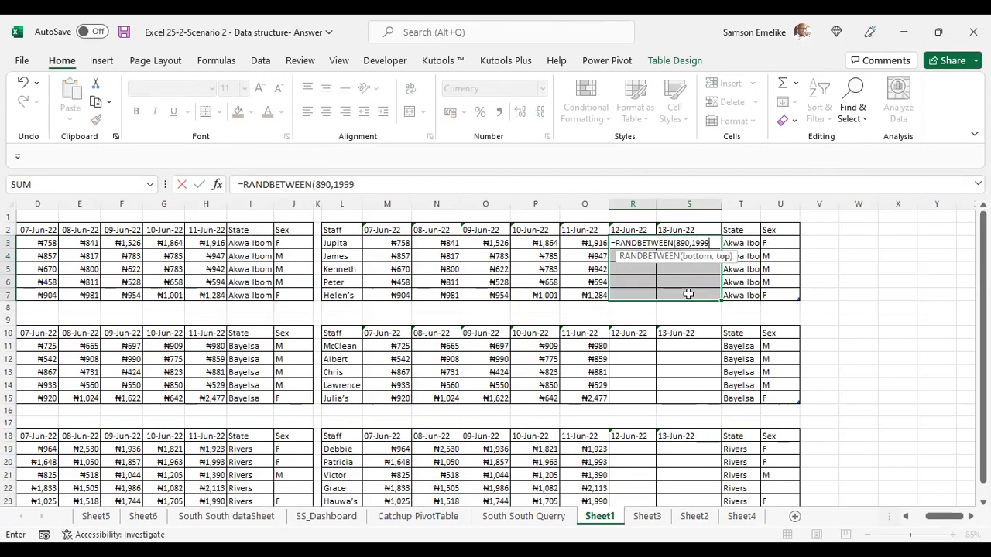
text(1999)
key(ctrl+Return)
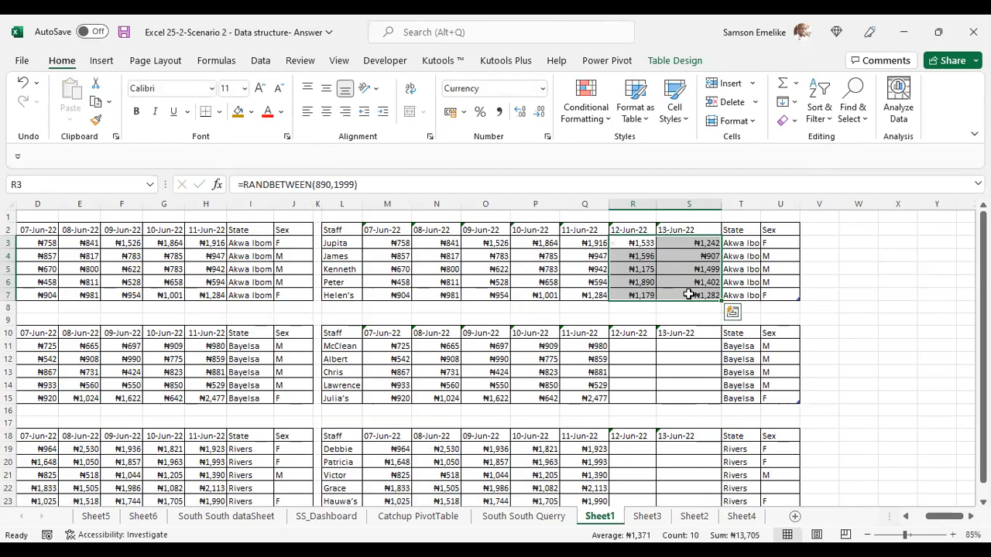
- Copy the random-number formulas from R3:S7 into the empty date columns of the Bayelsa and Rivers tables, starting at R11 and R19
key(ctrl+c)
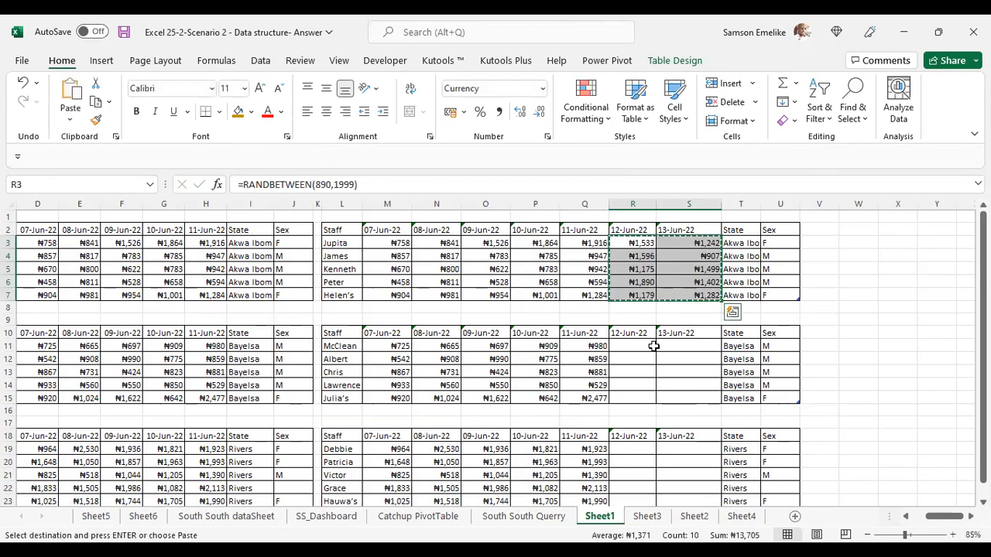
click(642, 345)
key(ctrl+v)
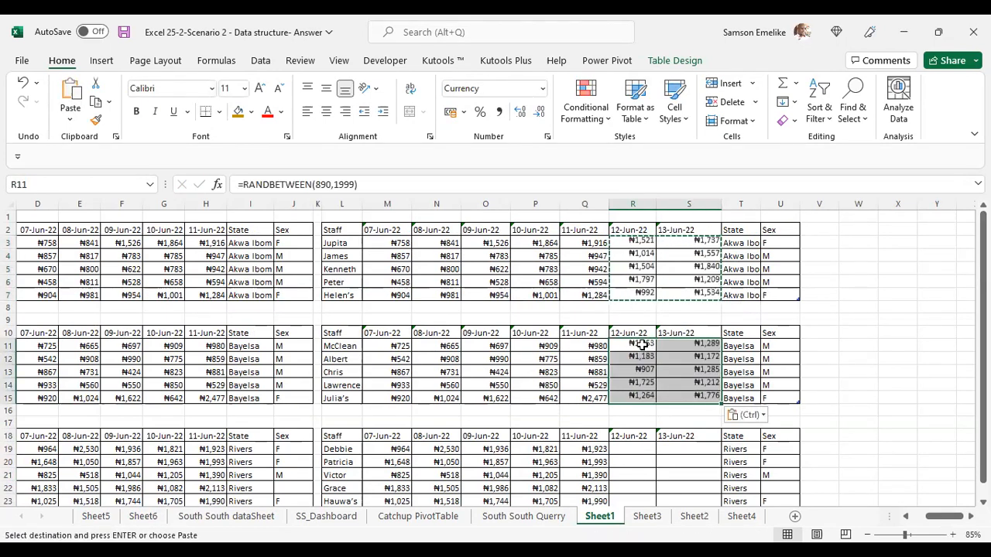
click(635, 449)
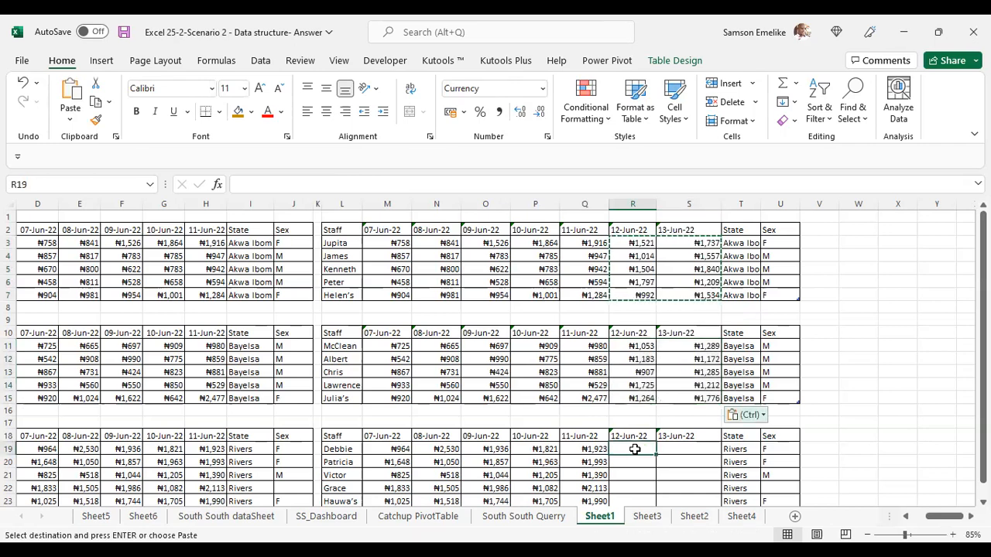
key(ctrl)
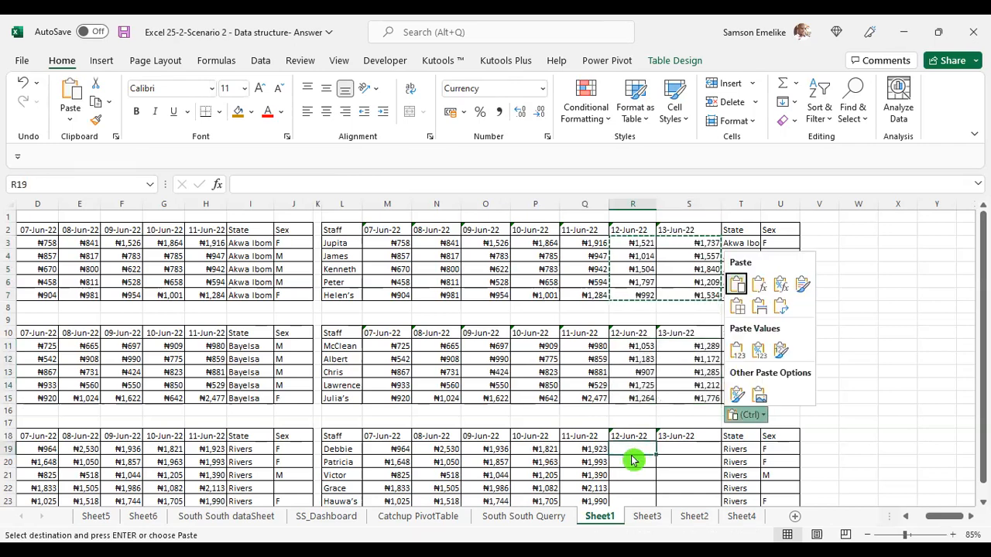
key(ctrl)
key(ctrl+v)
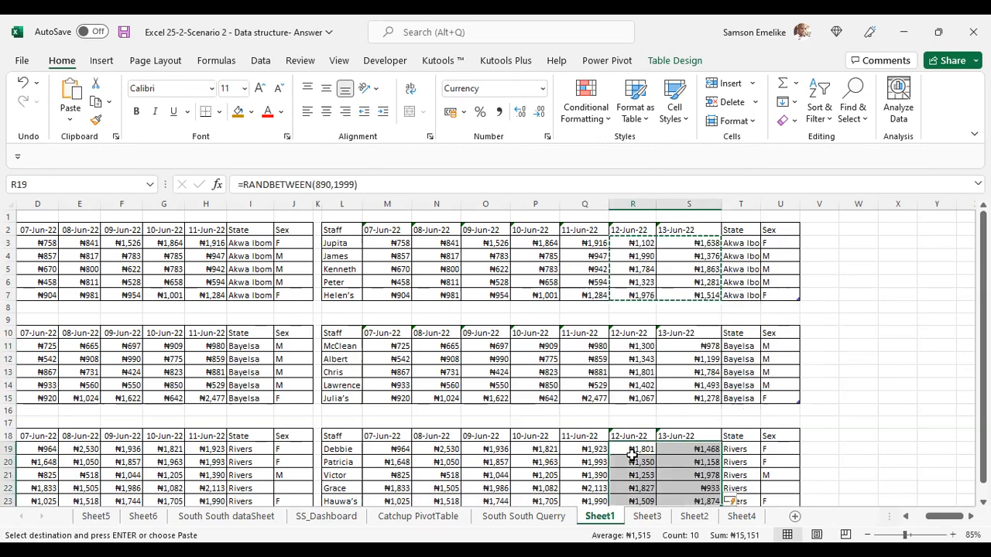
scroll(635, 454, down, 2)
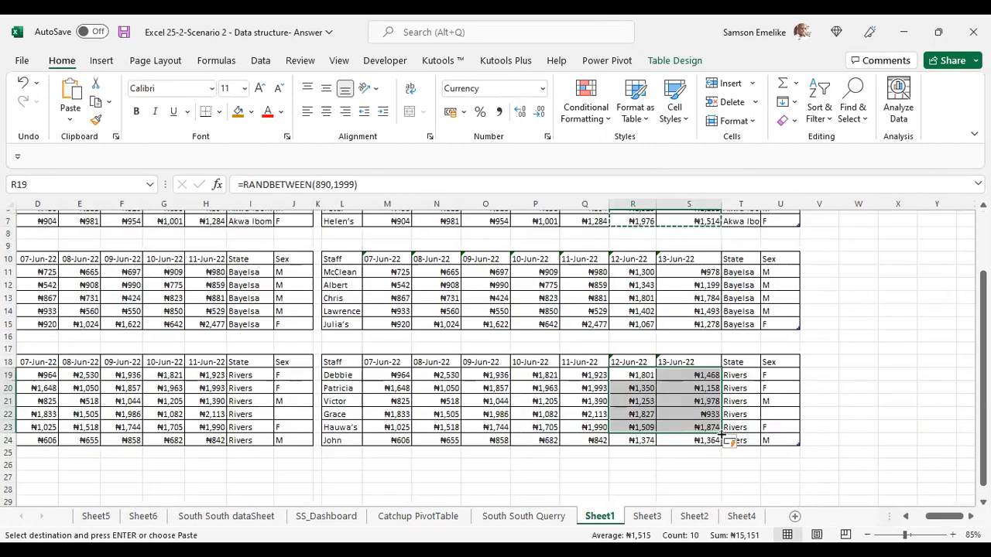
click(644, 440)
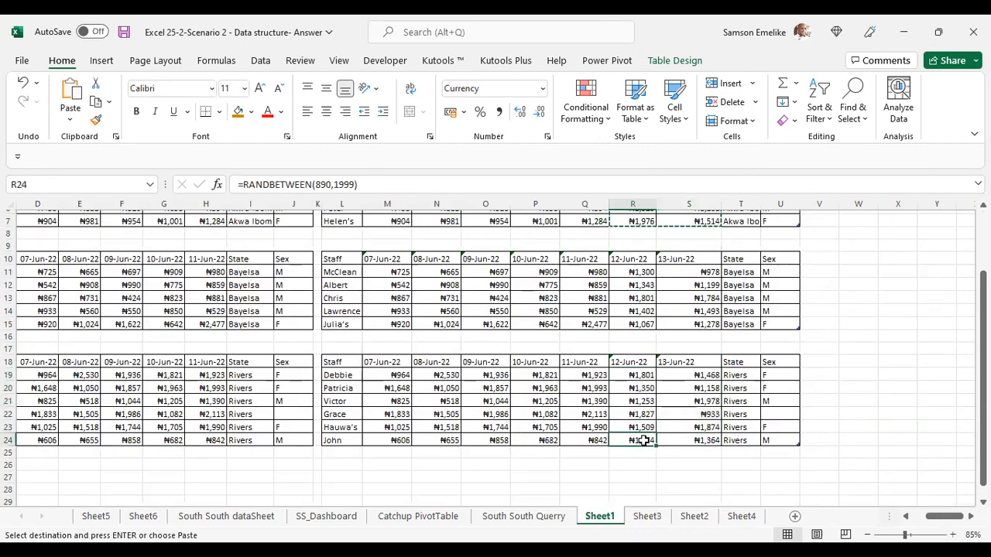
- Replace the RANDBETWEEN formulas in the Rivers and Bayelsa date columns with their values only
drag(634, 375, 772, 262)
click(772, 262)
drag(643, 271, 690, 325)
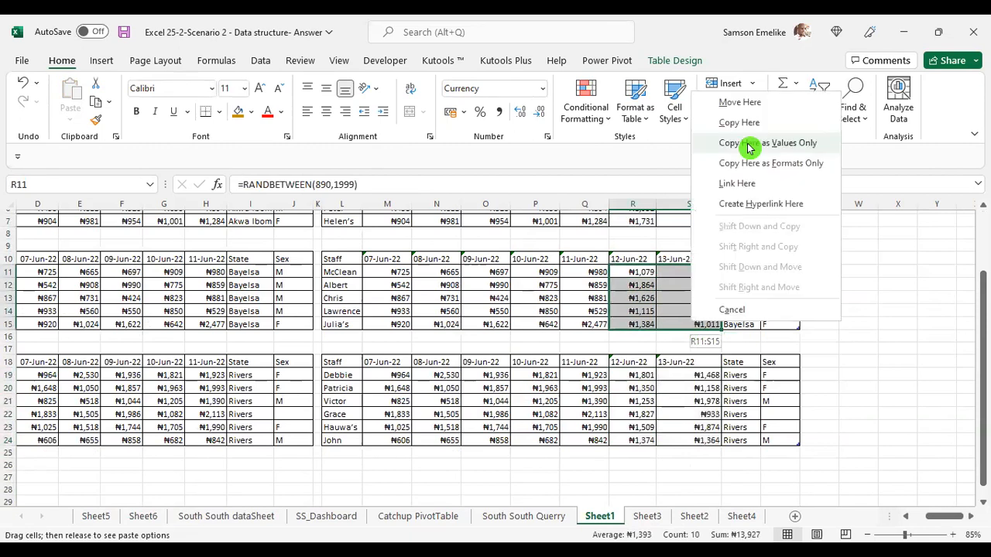
click(747, 143)
- Replace the RANDBETWEEN formulas in R3:S7 of the Akwa Ibom table with their values only and save the workbook
scroll(642, 241, up, 2)
drag(643, 242, 680, 295)
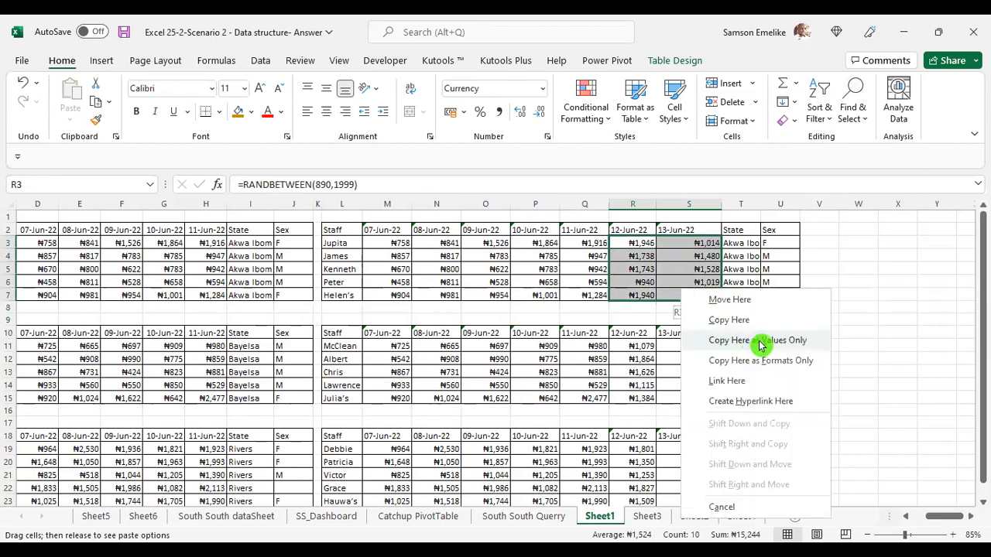
click(761, 340)
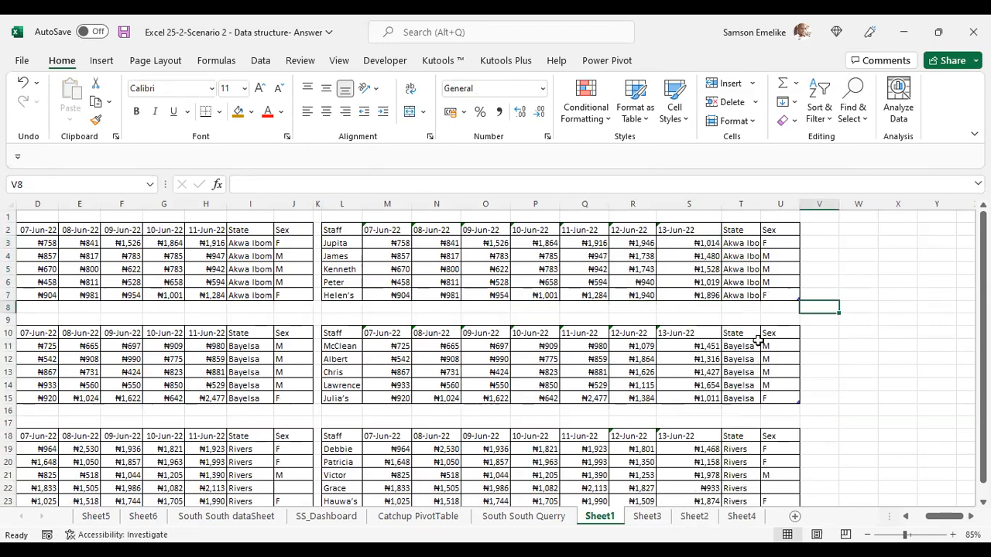
key(ctrl+s)
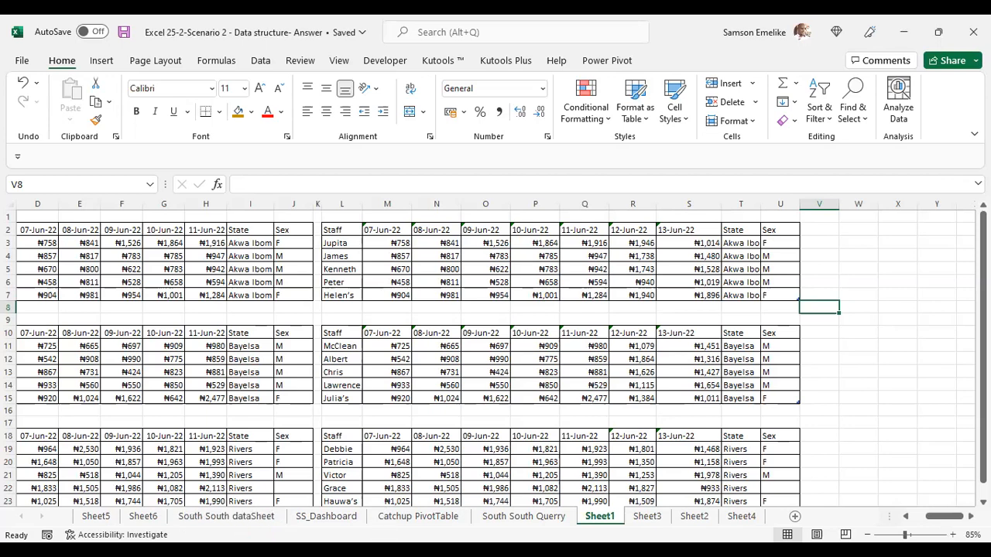
- Refresh all data connections from the South South Querry table so it picks up the added 12 and 13 June columns
click(525, 519)
scroll(254, 460, up, 5)
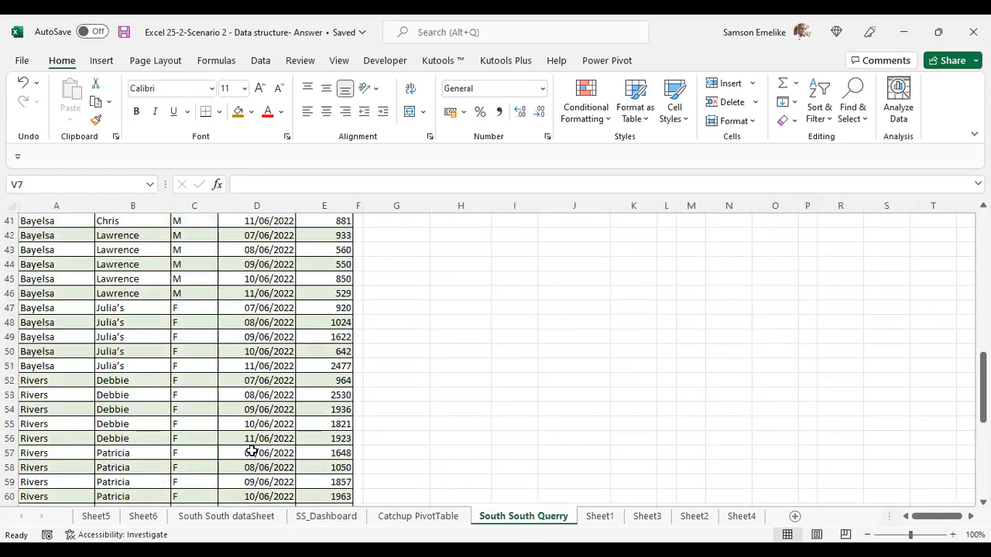
scroll(230, 415, down, 6)
scroll(230, 415, down, 5)
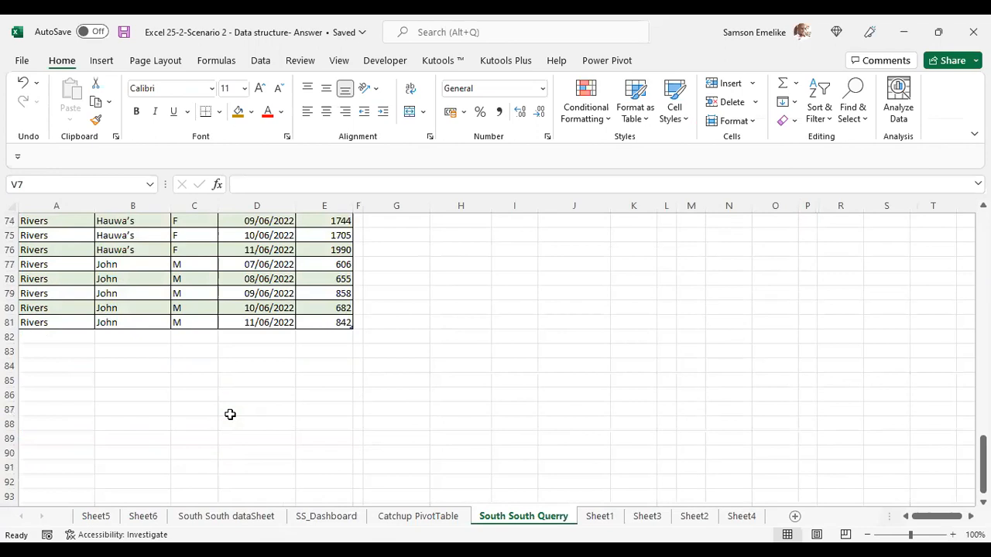
scroll(230, 415, up, 5)
click(259, 306)
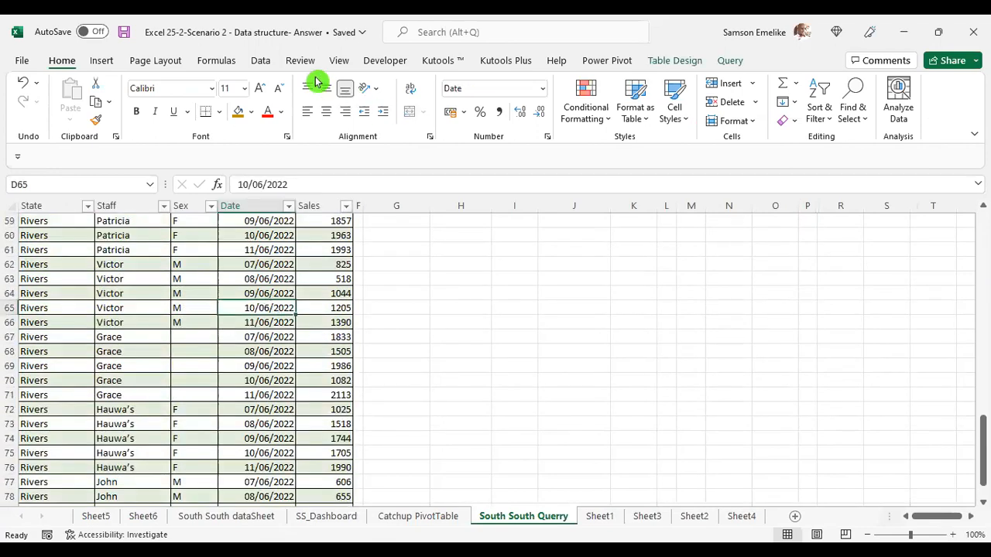
click(261, 60)
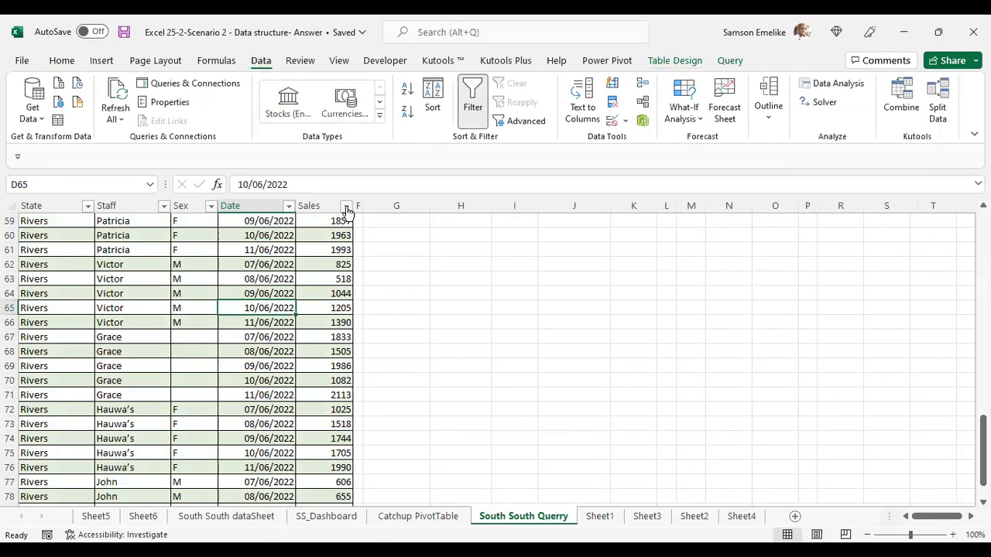
click(120, 110)
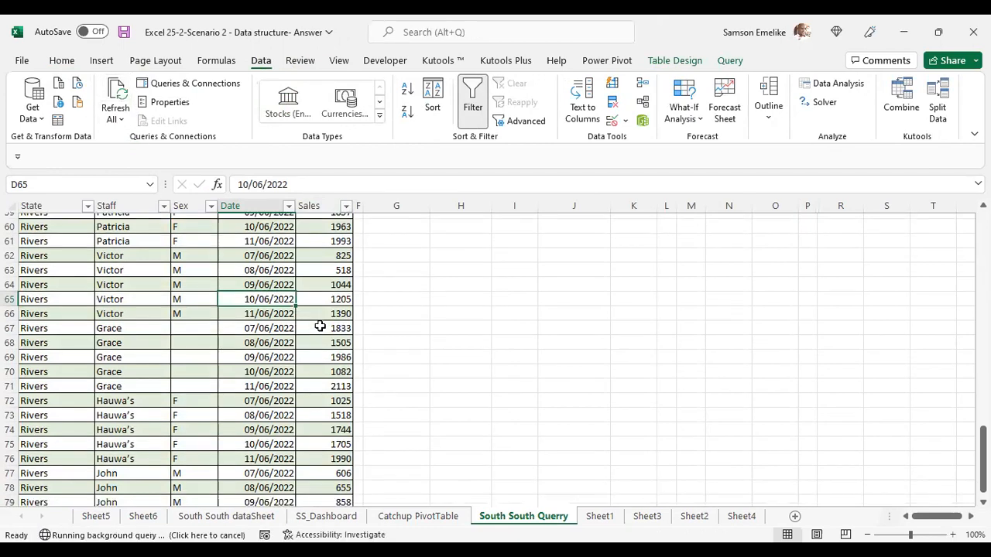
- Examine the refreshed South South Querry table for 12/06/2022 and 13/06/2022 sales rows among the Akwa Ibom and Bayelsa staff
scroll(294, 314, up, 16)
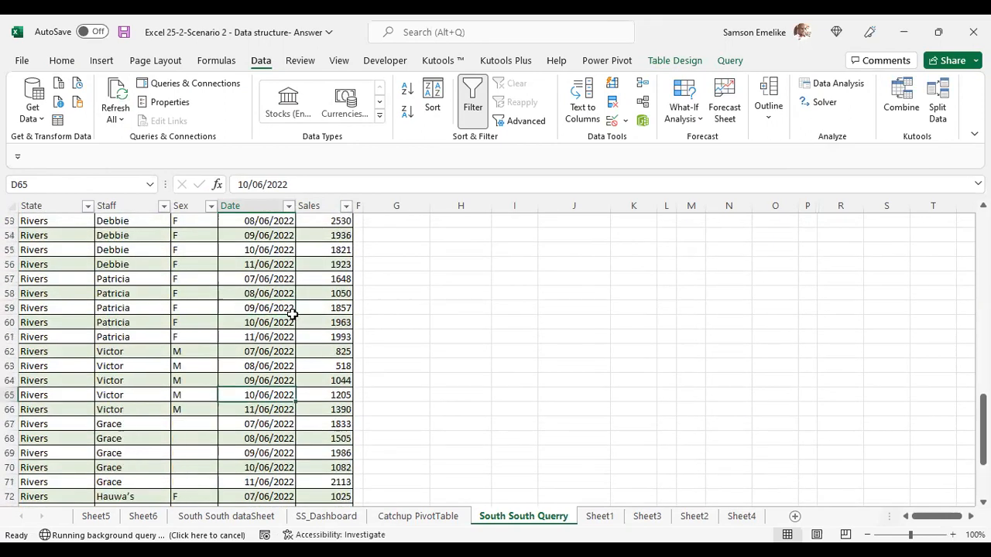
scroll(278, 310, up, 4)
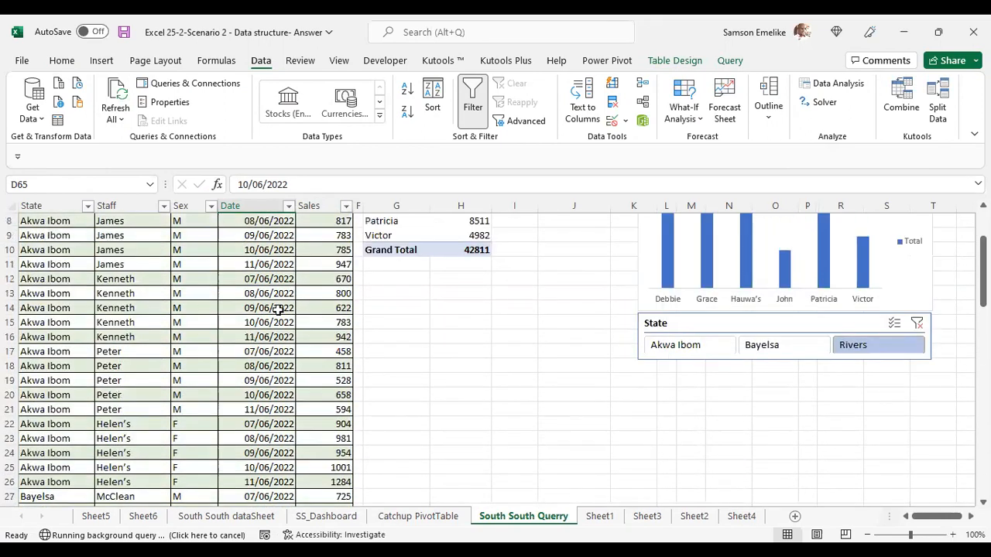
scroll(209, 337, down, 8)
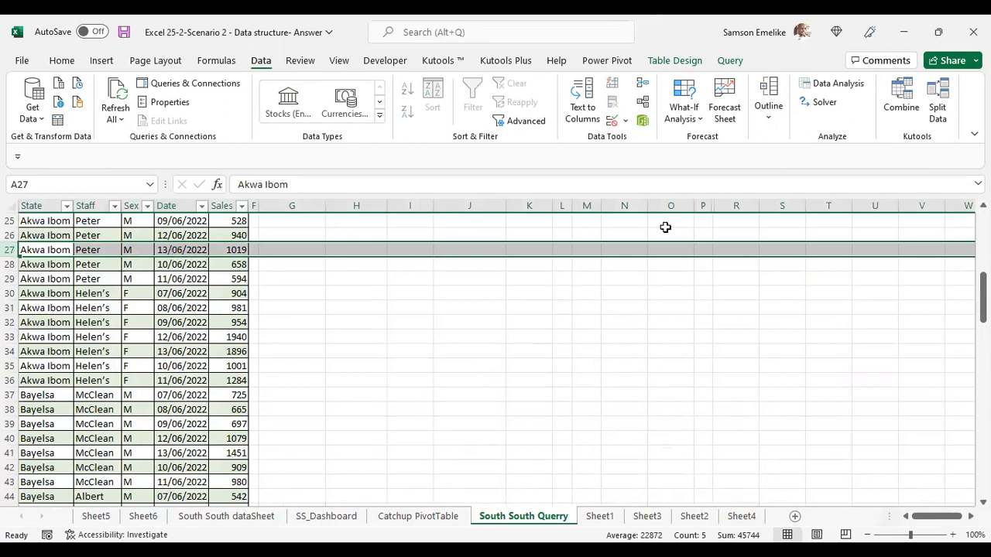
click(174, 249)
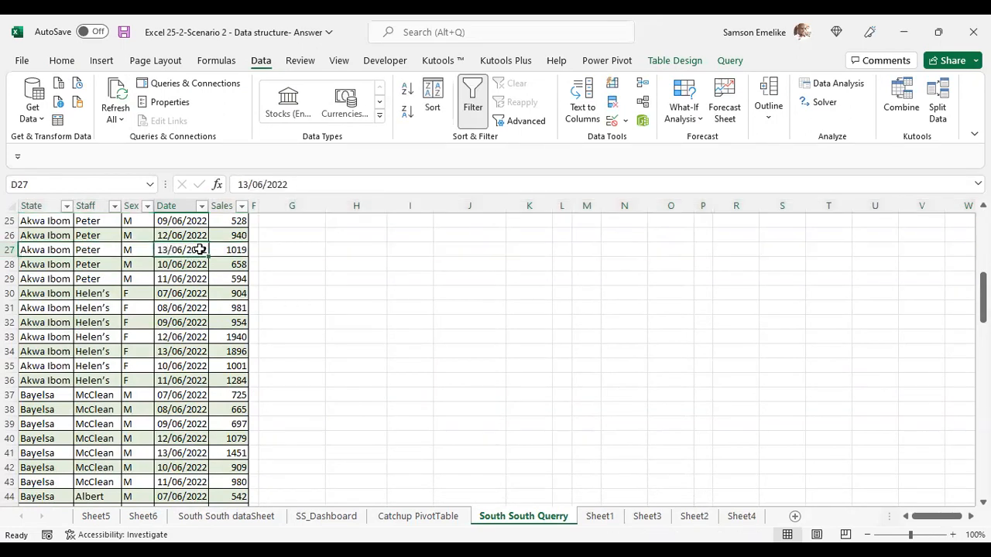
click(118, 99)
click(9, 353)
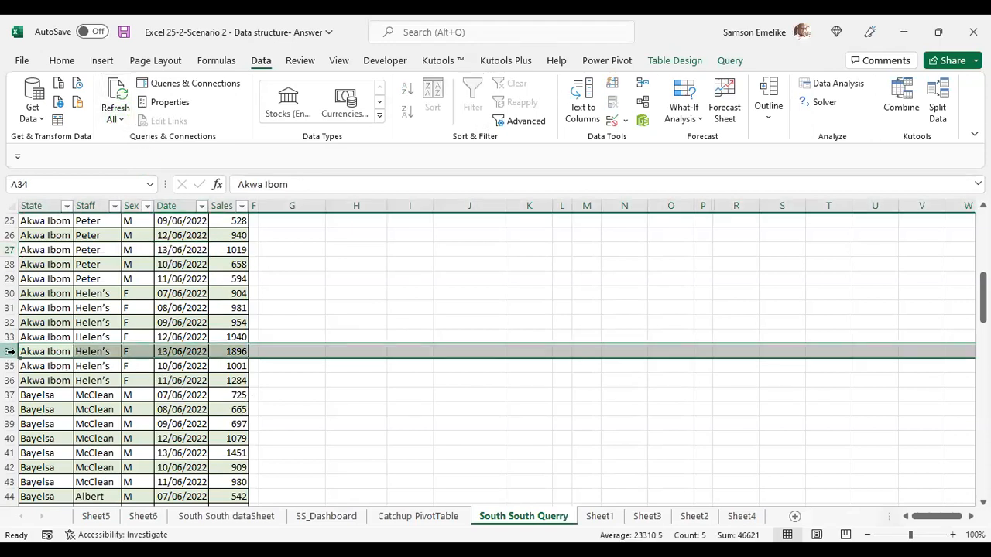
click(189, 419)
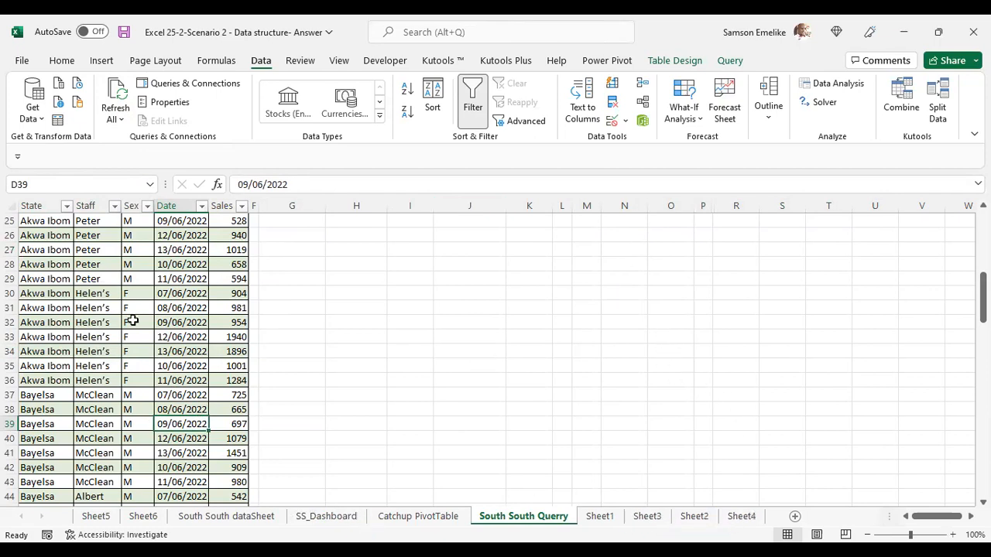
click(178, 320)
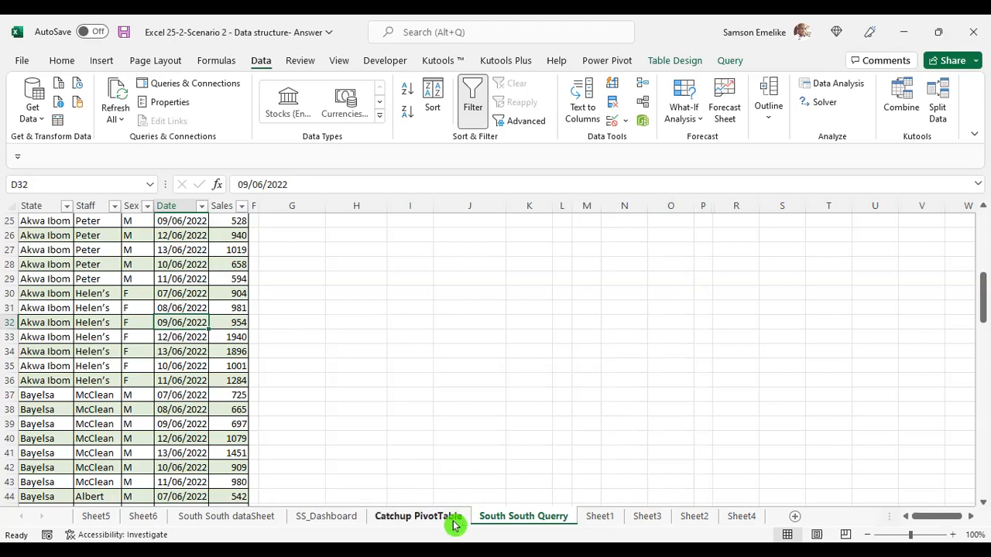
- Refresh the (All) pivot table on South South dataSheet together with the pivot tables sharing its source
click(248, 524)
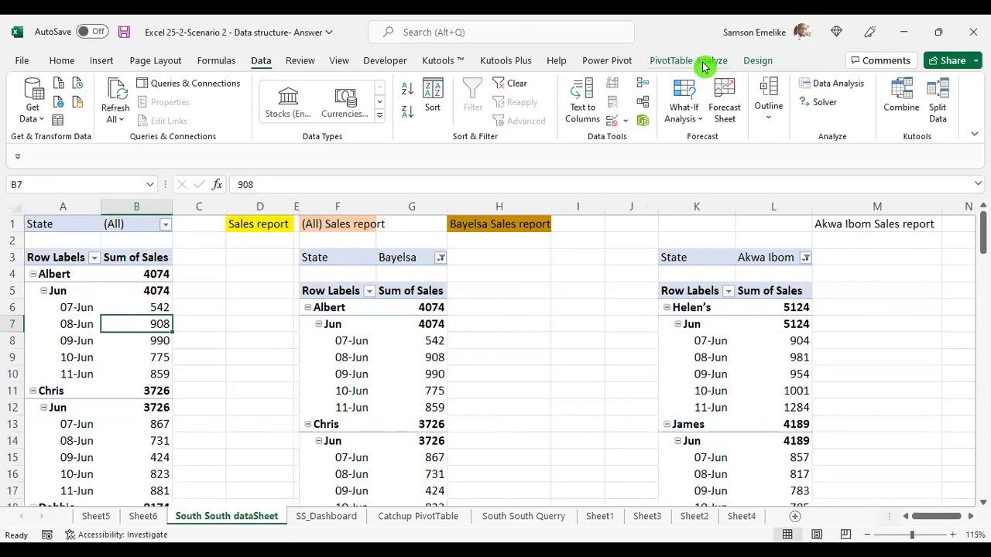
click(704, 62)
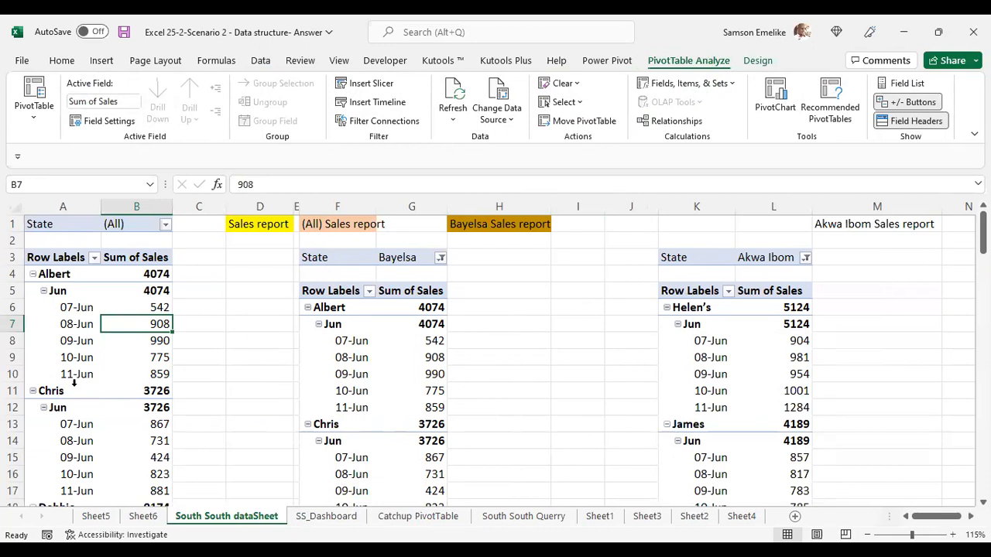
drag(70, 211, 119, 216)
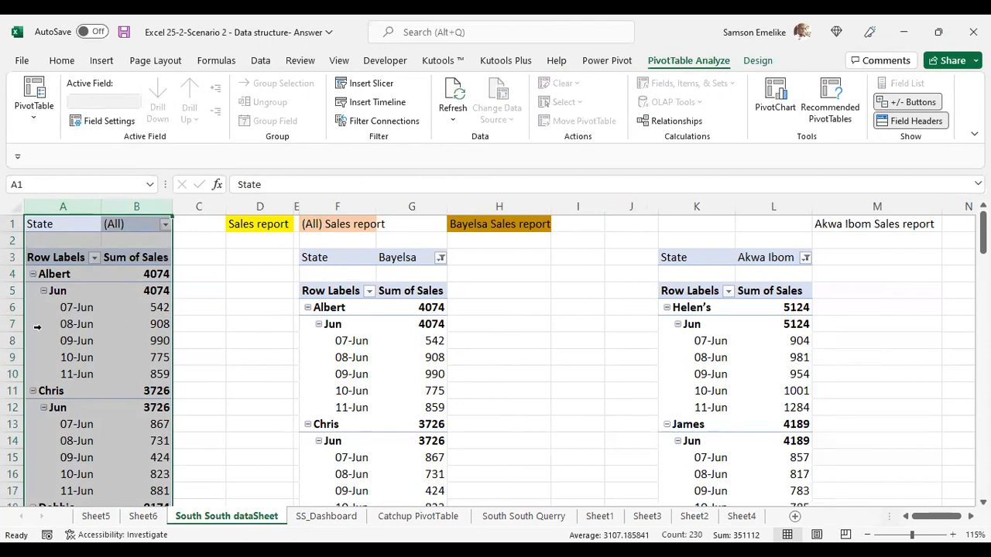
click(94, 308)
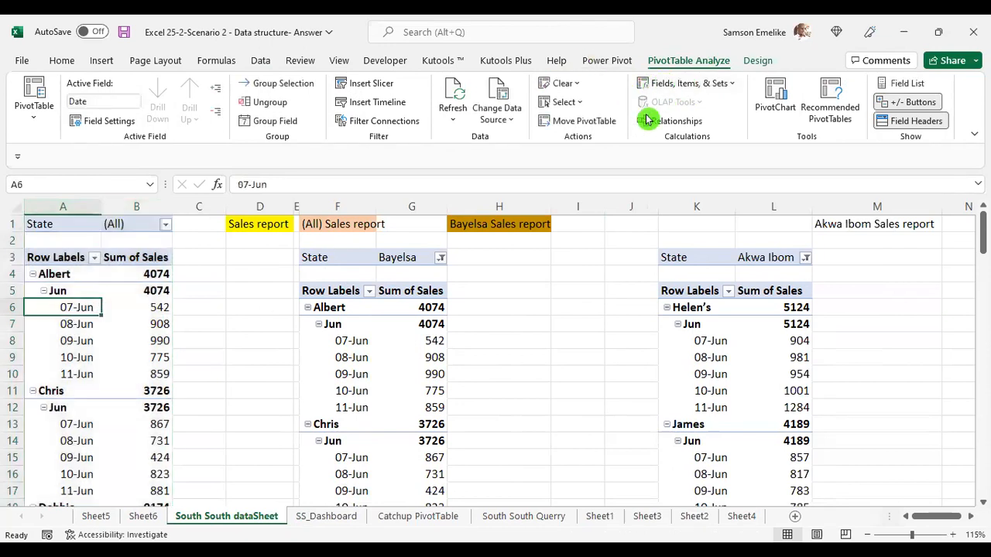
click(454, 99)
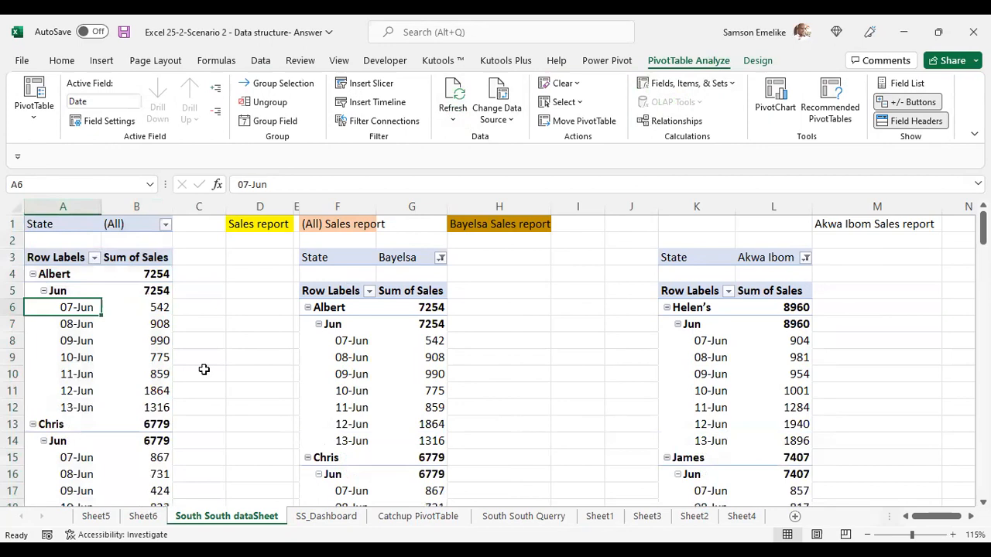
- Check the 12-Jun and 13-Jun rows of the first two staff members in the (All) pivot table
click(14, 391)
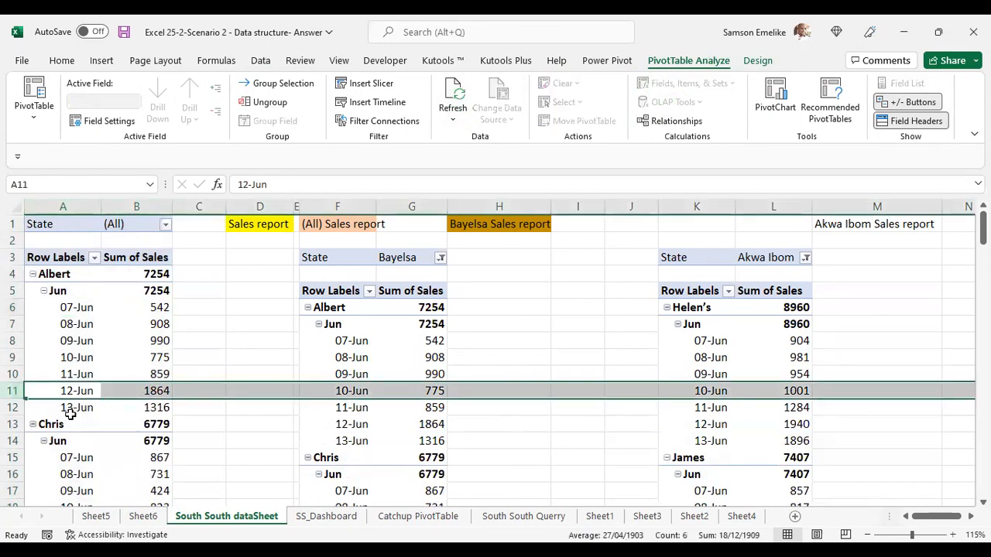
click(25, 408)
scroll(77, 408, down, 3)
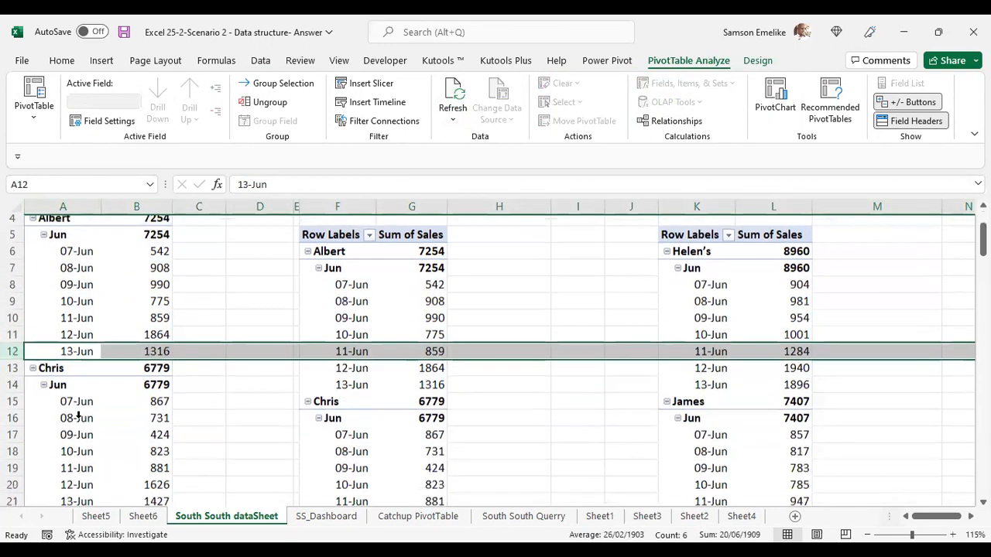
scroll(78, 408, down, 1)
click(13, 358)
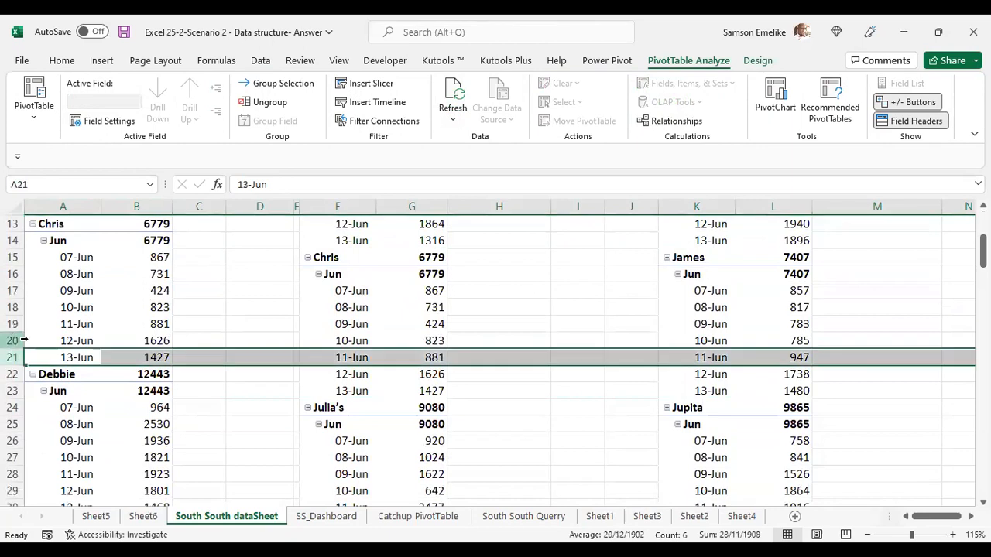
click(12, 340)
scroll(253, 395, up, 4)
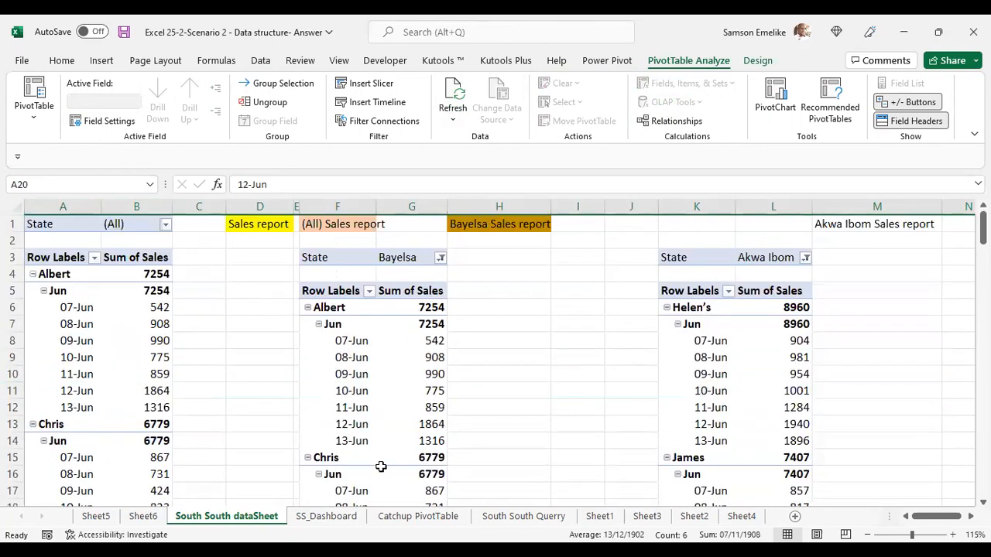
- Insert a Date timeline for the (All) Sales report chart on SS_Dashboard
click(335, 525)
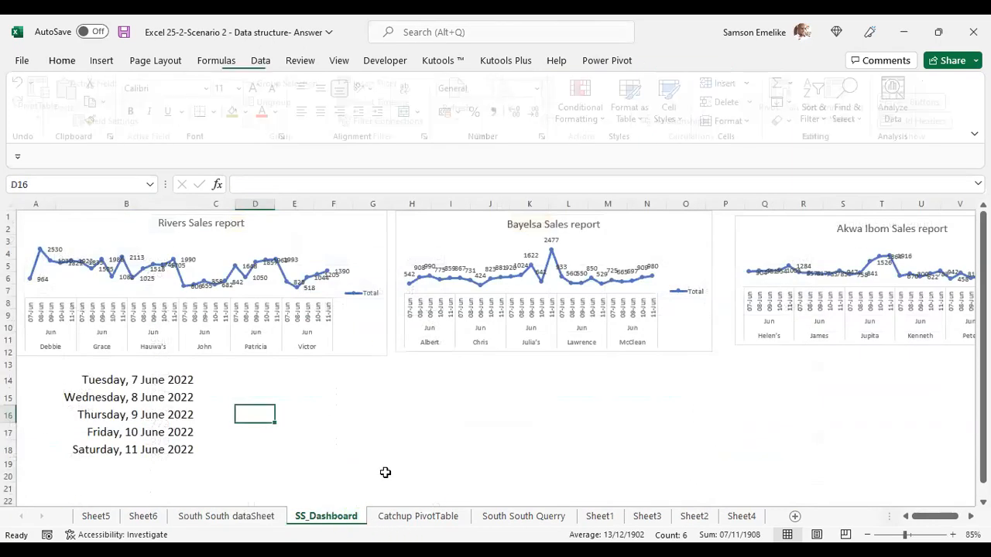
click(629, 321)
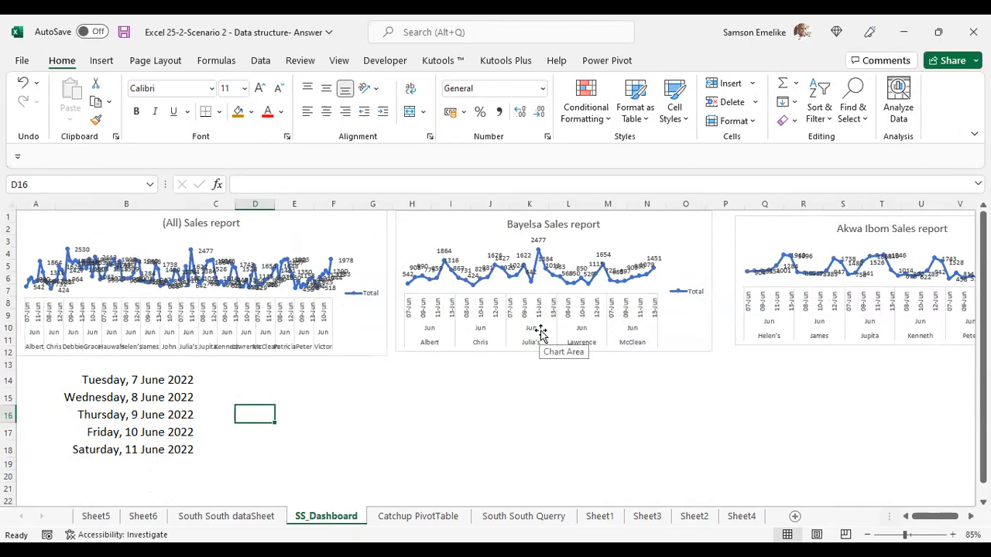
click(361, 345)
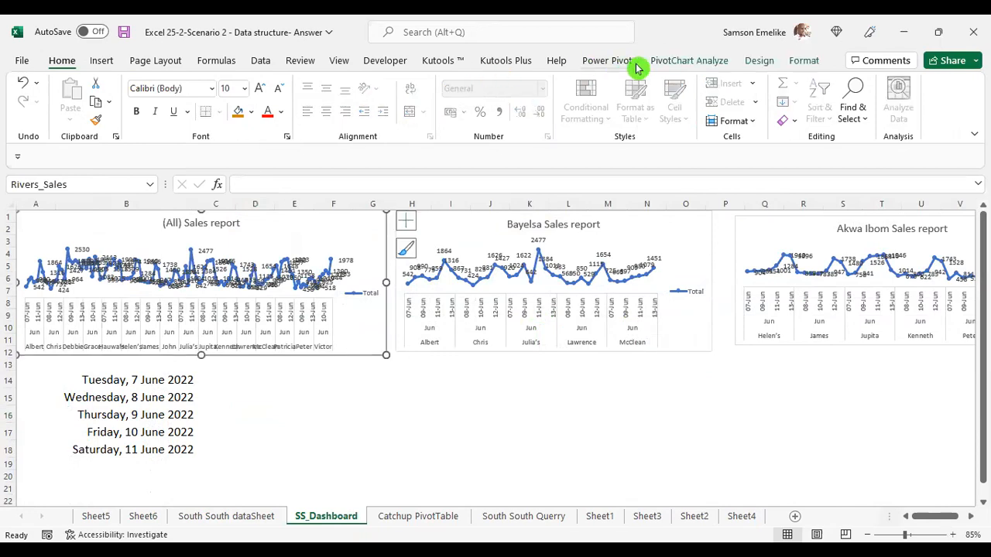
click(692, 62)
click(367, 103)
click(410, 149)
click(465, 308)
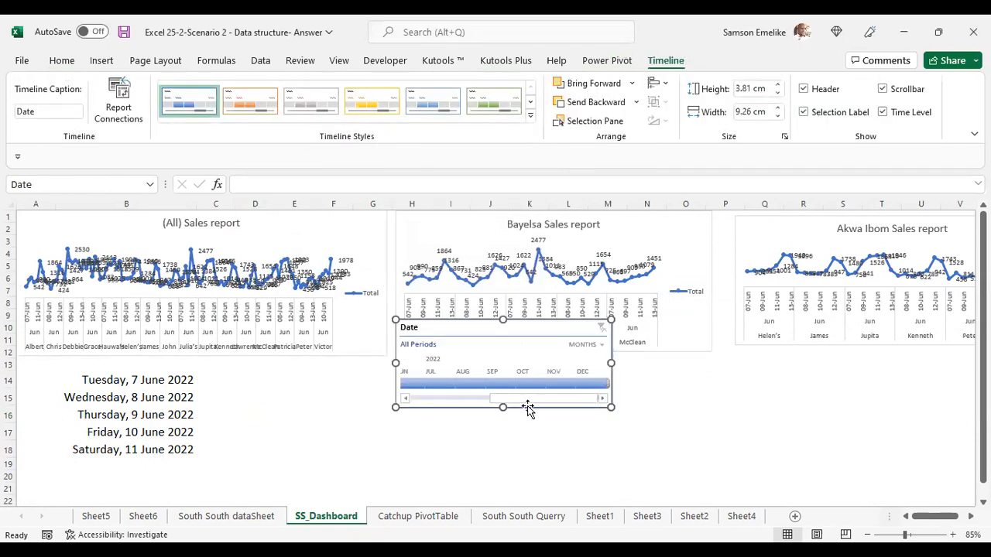
- Move the Date timeline into the empty area below the Bayelsa Sales report chart and set its time level to days
drag(587, 381, 609, 427)
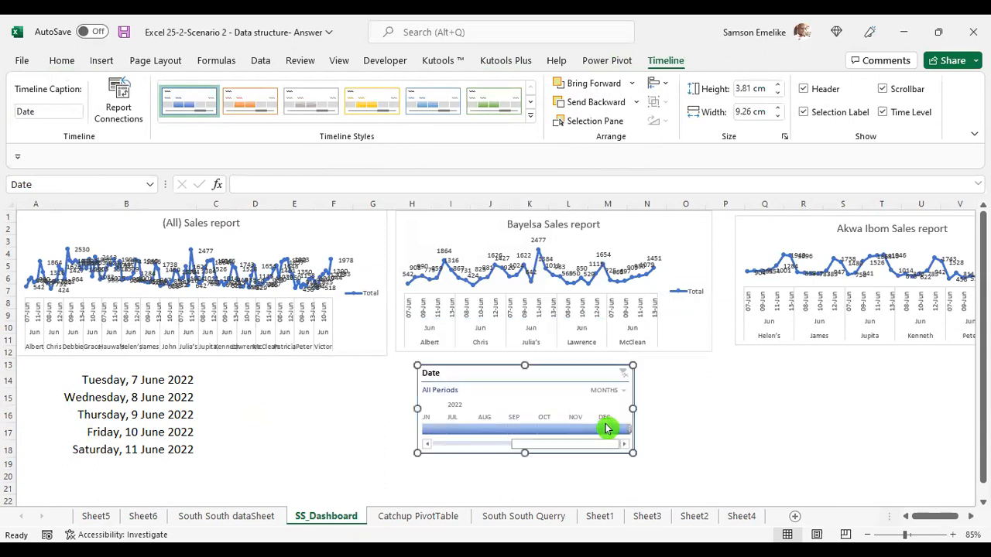
click(624, 391)
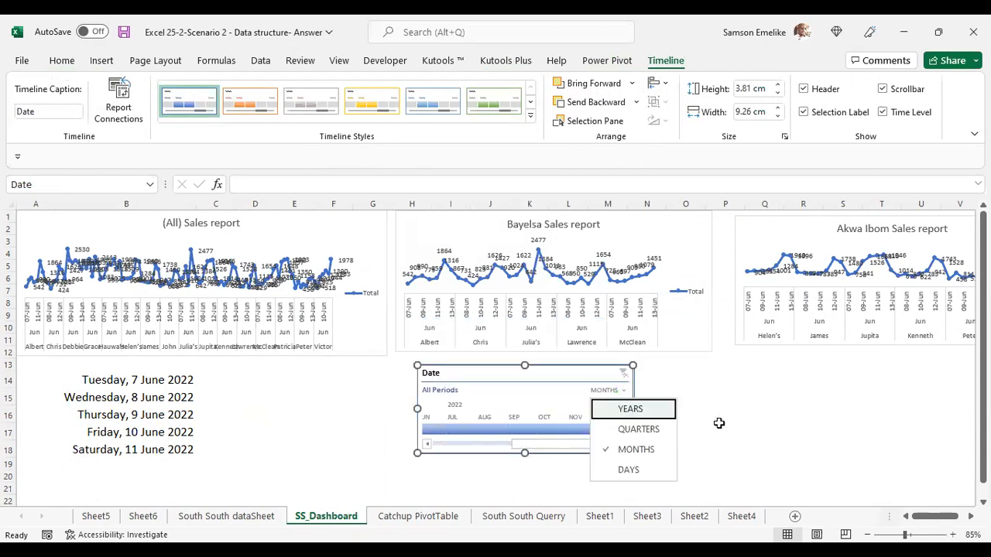
click(627, 471)
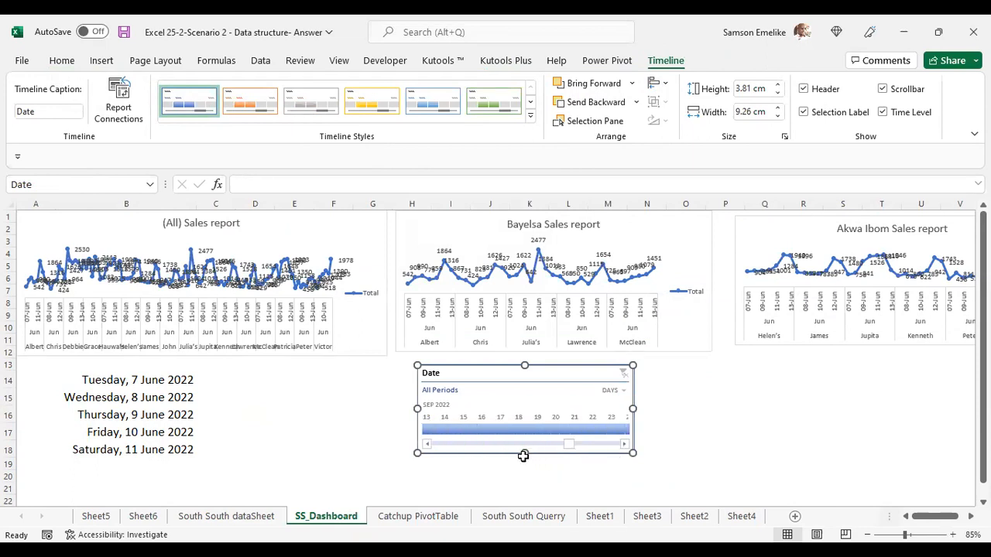
- Try filtering the (All) Sales report chart by single days from Jun 1 to Jun 4, 2022 on the Date timeline
click(626, 446)
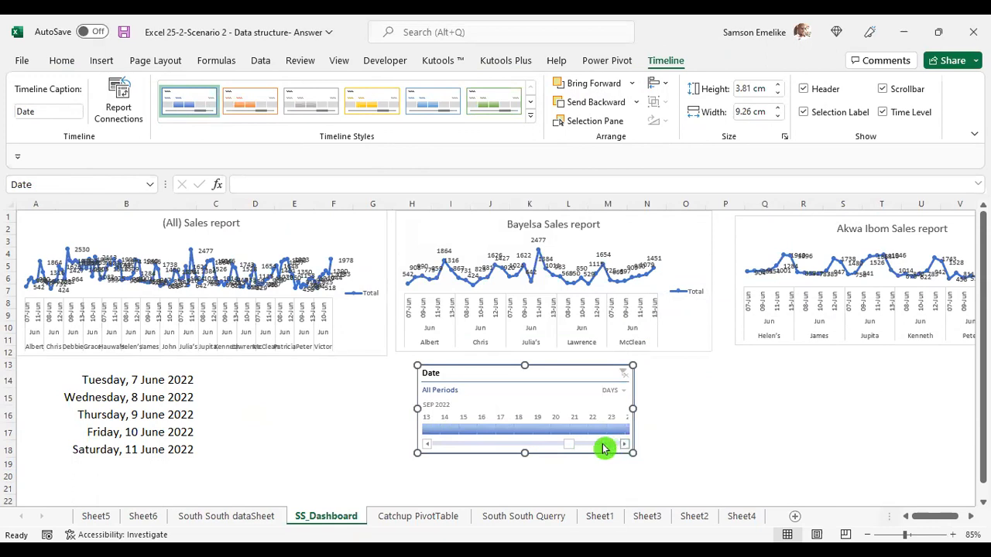
click(556, 446)
drag(546, 452, 503, 454)
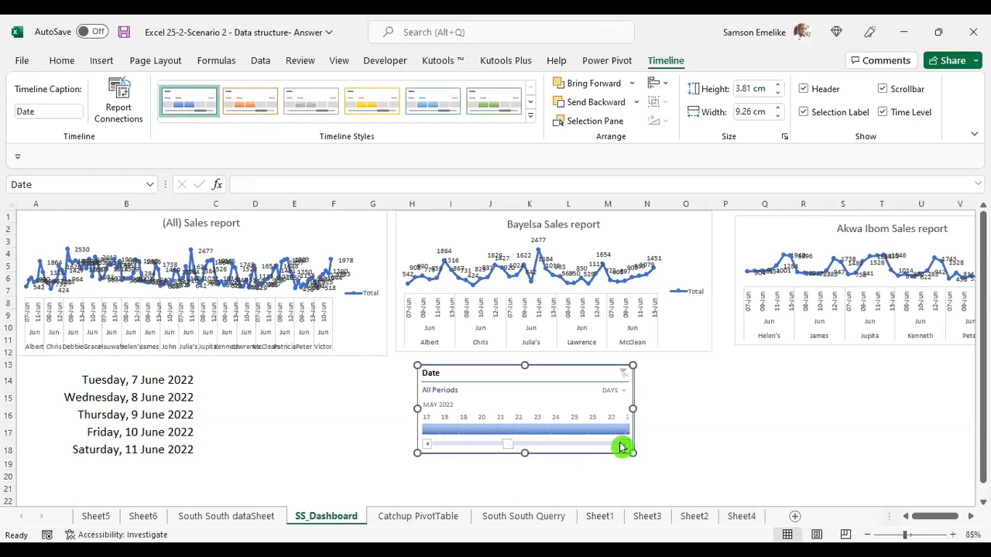
click(624, 444)
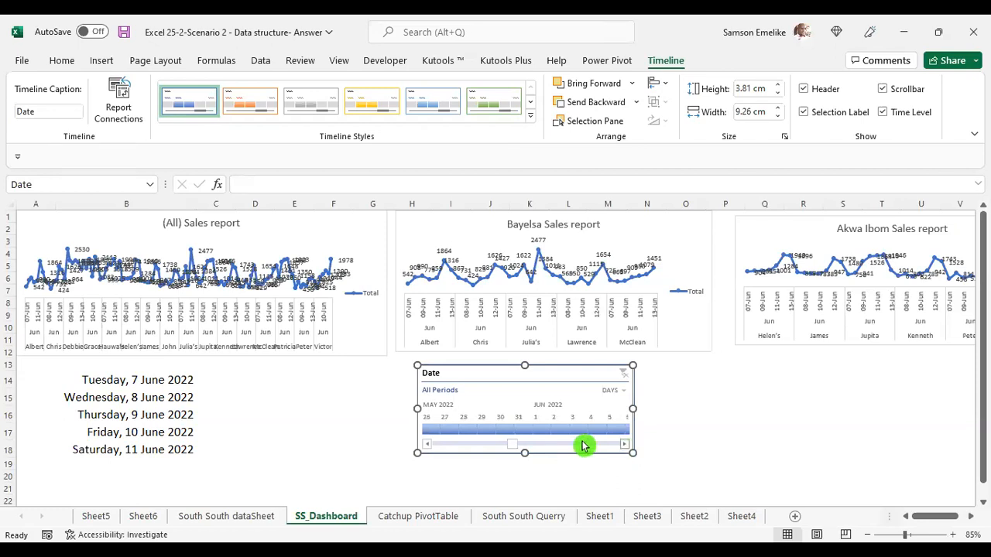
click(540, 432)
click(561, 431)
click(580, 432)
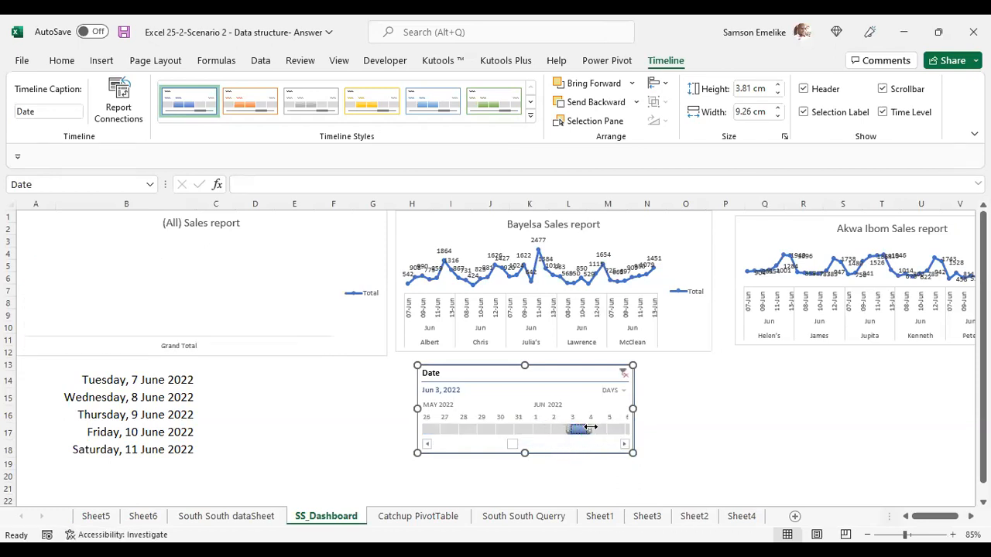
click(596, 431)
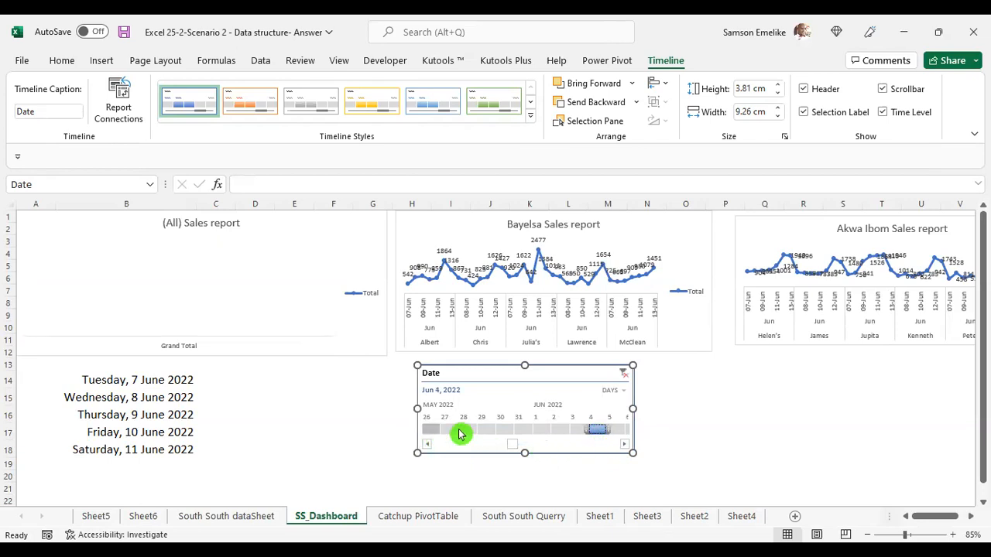
- Filter the (All) Sales report chart to Jun 7, 2022 with the Date timeline
click(627, 448)
click(627, 447)
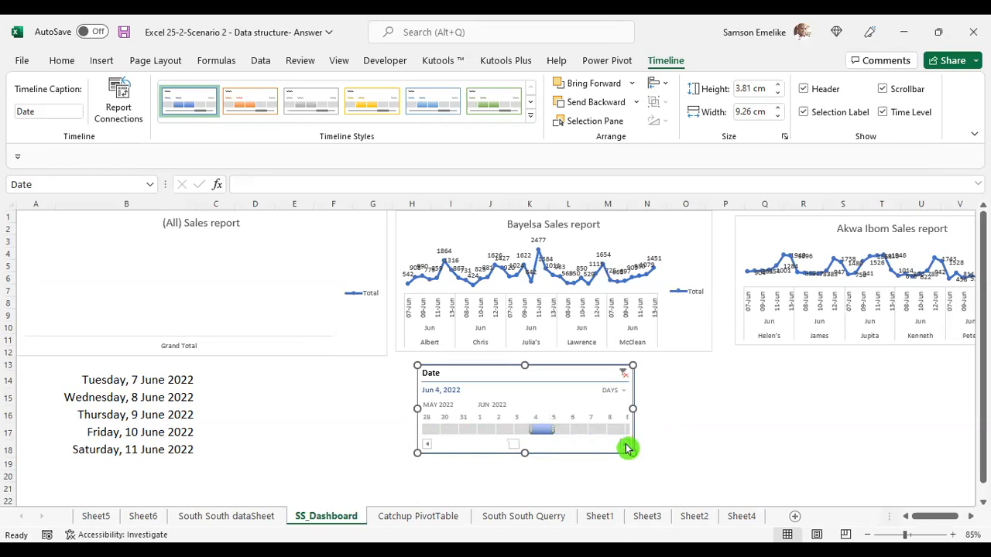
click(576, 431)
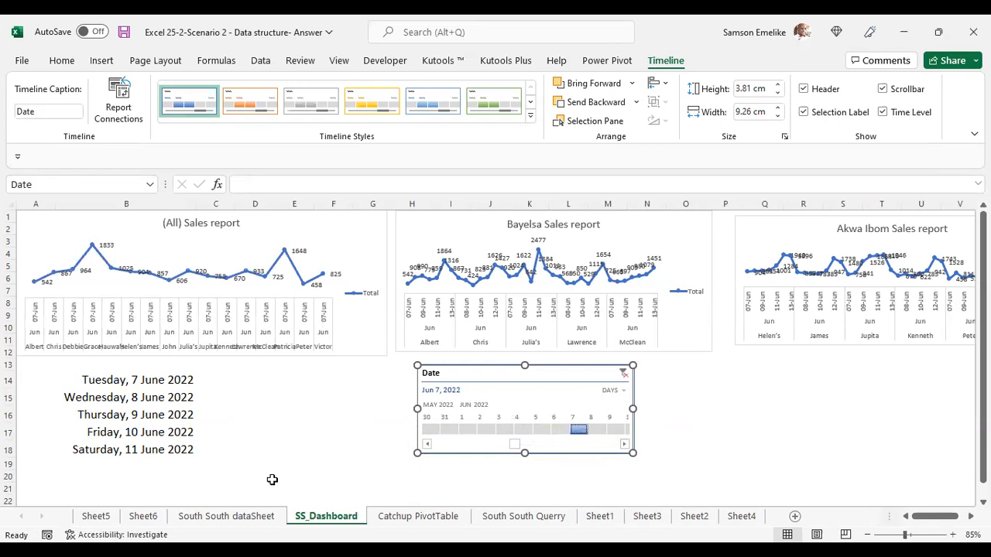
- Review the date grouping settings of the first pivot table on South South dataSheet without changing them
click(259, 521)
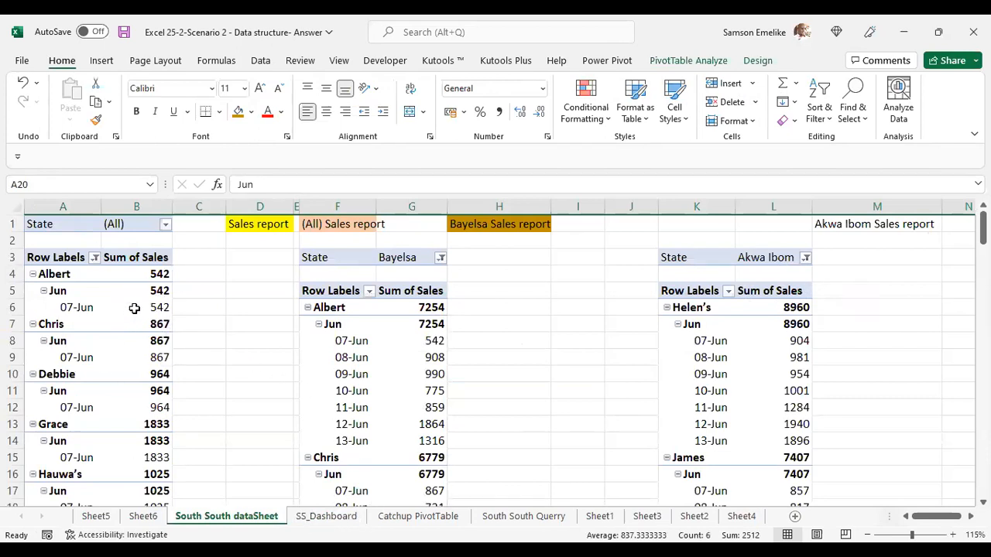
click(95, 292)
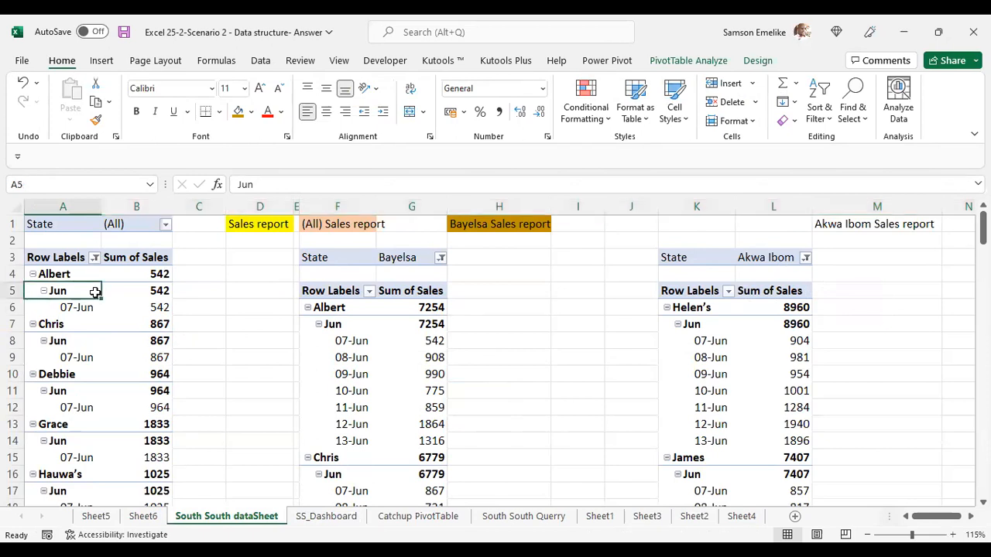
right_click(87, 293)
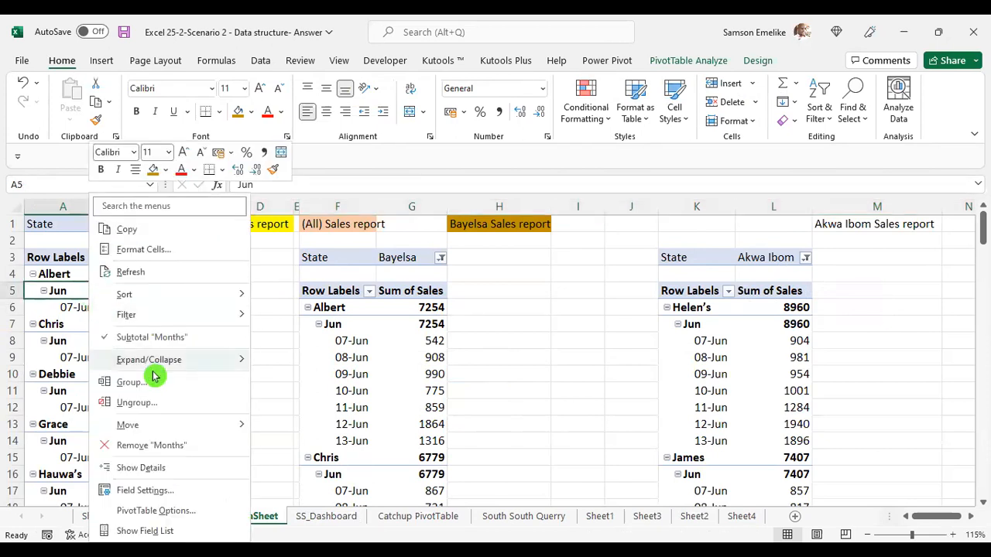
click(142, 387)
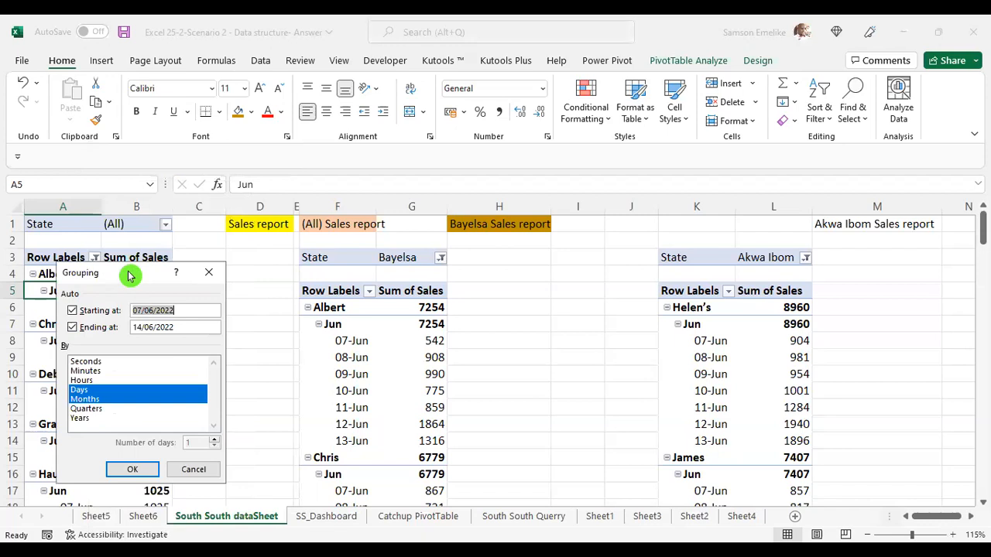
drag(129, 276, 390, 205)
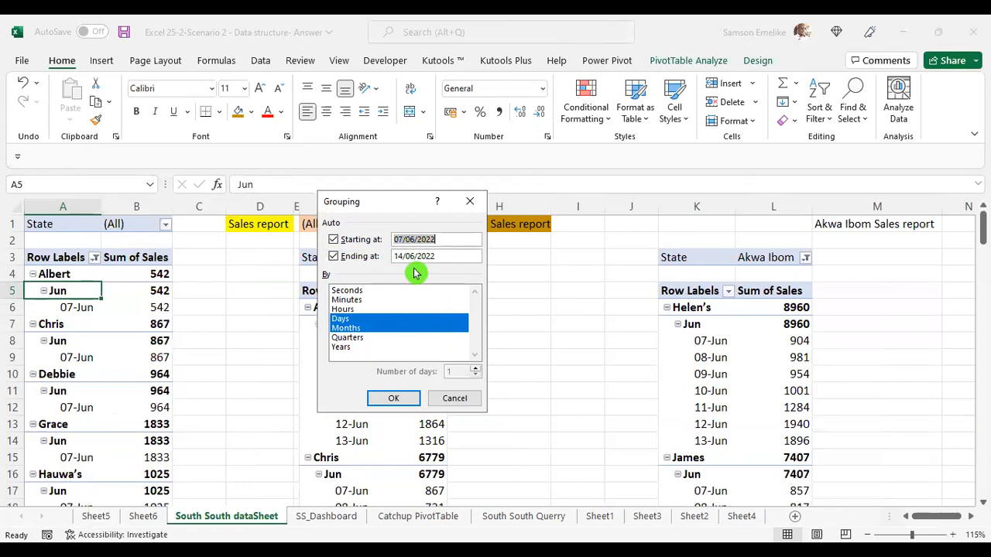
key(Escape)
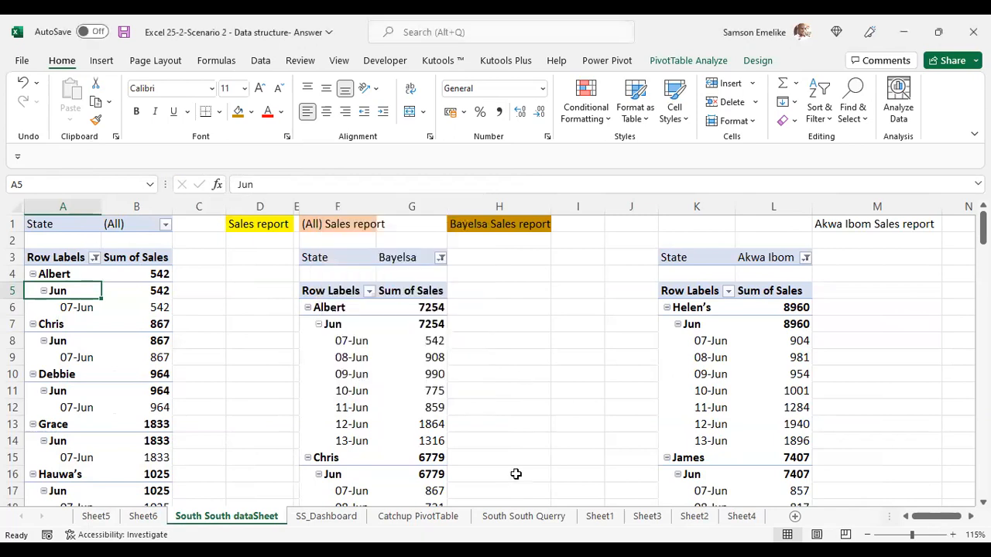
- Return to SS_Dashboard and look over the (All), Bayelsa and Akwa Ibom Sales report charts
click(327, 516)
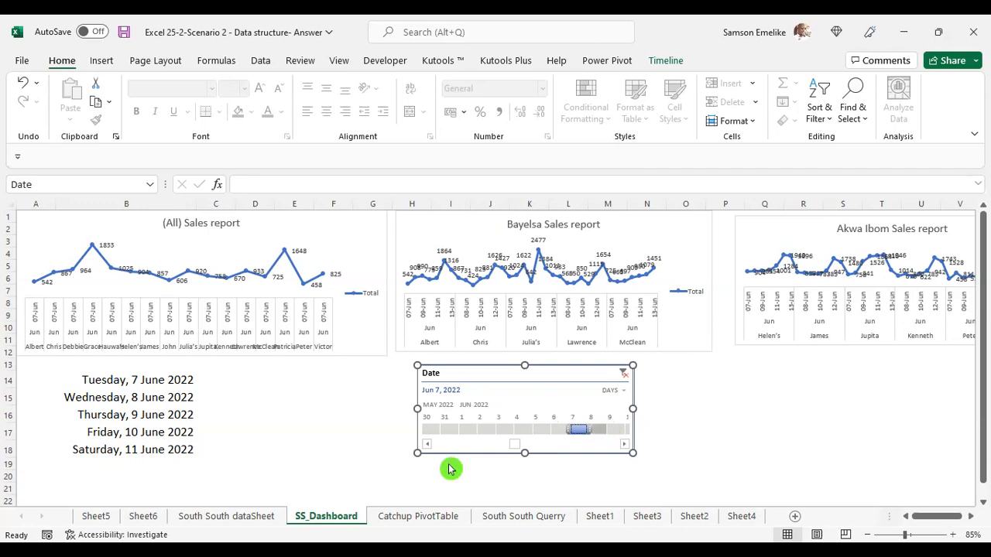
click(340, 353)
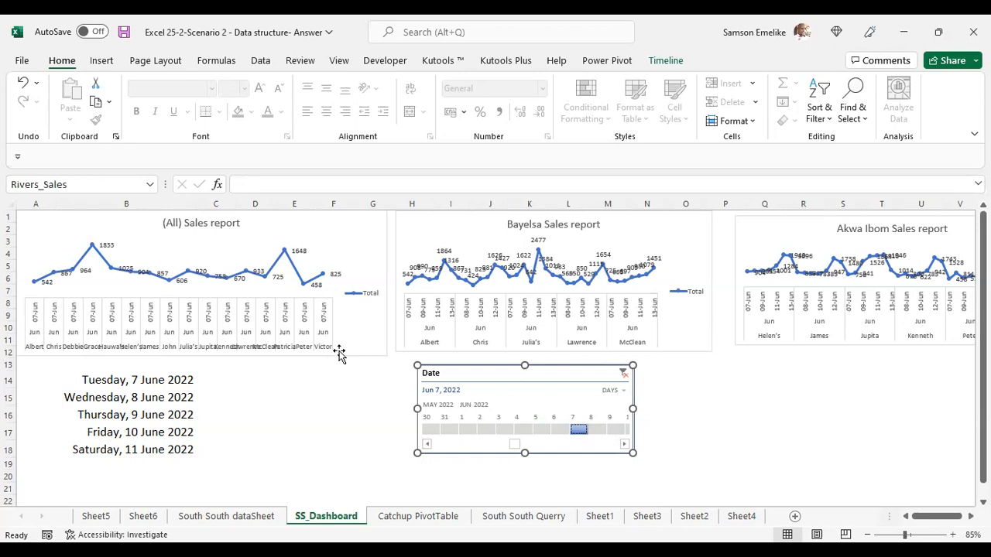
click(466, 353)
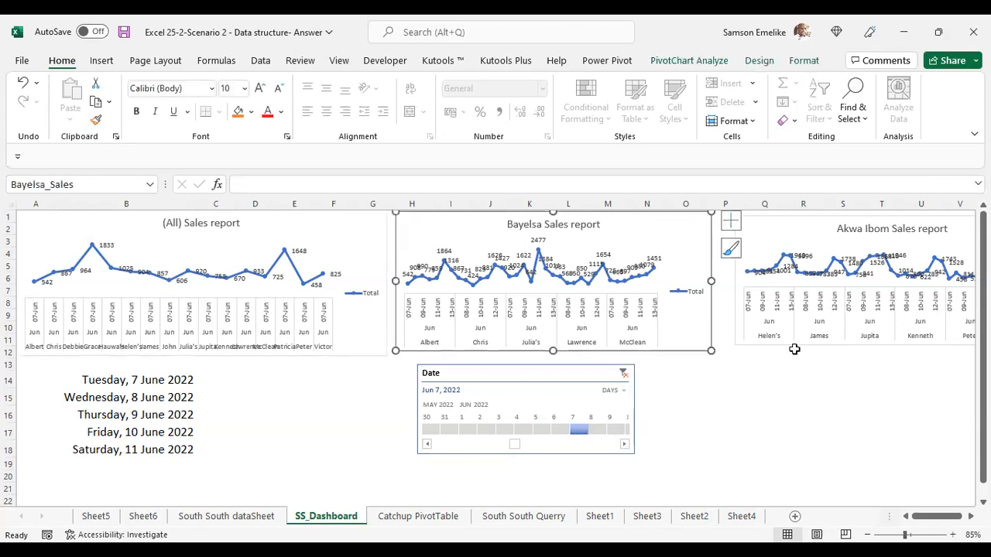
click(798, 346)
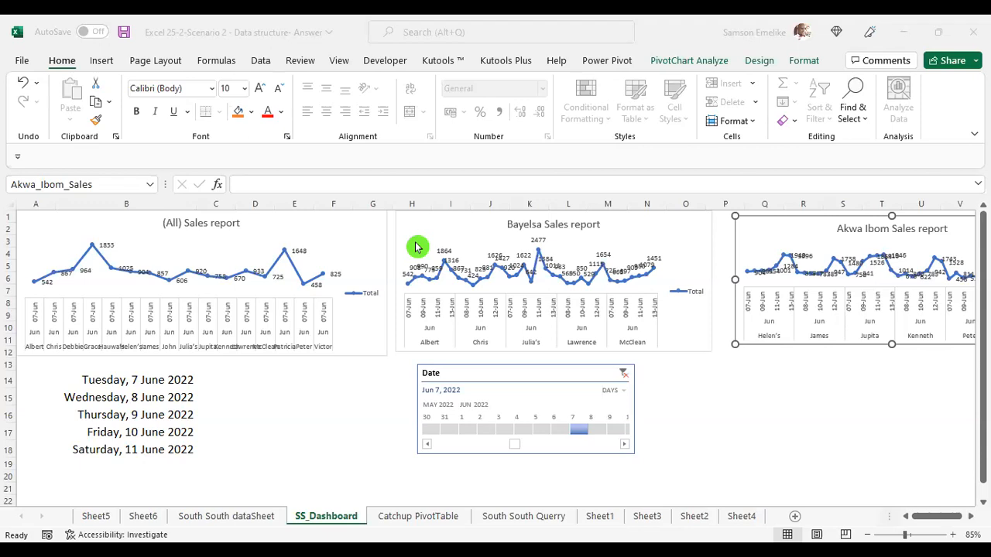
click(725, 396)
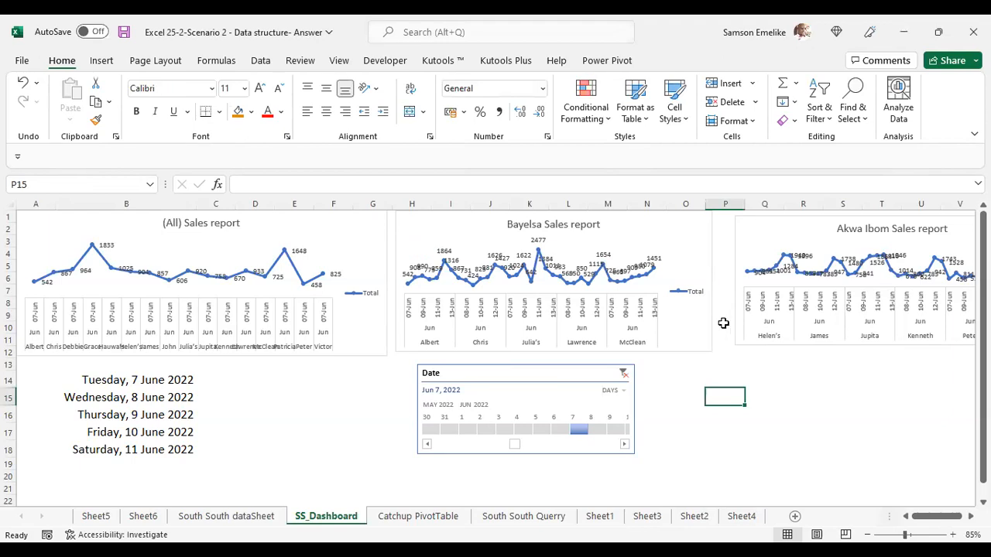
click(384, 351)
key(alt+Tab)
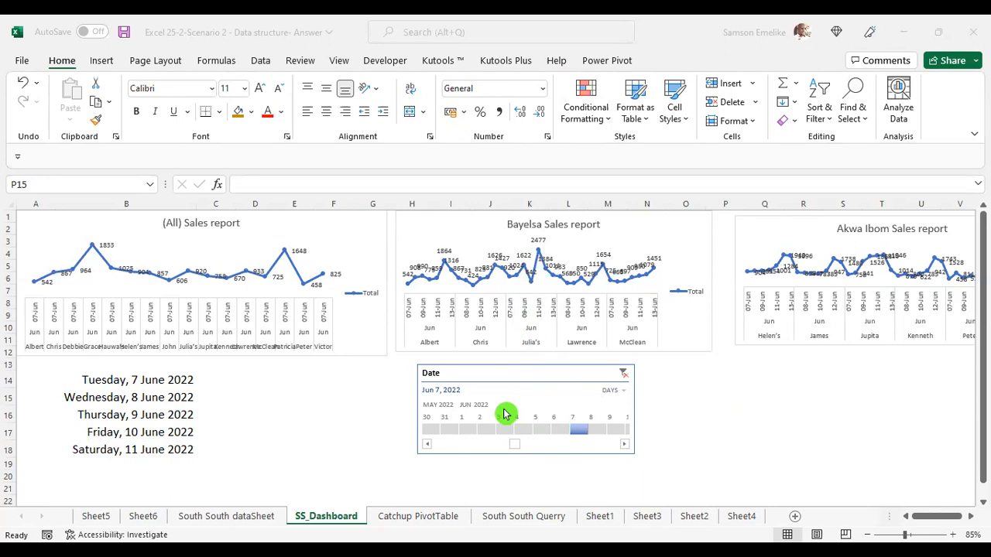
- Extend the date list from Saturday, 11 June 2022 in B18 down to Monday, 13 June 2022 in B20
click(161, 454)
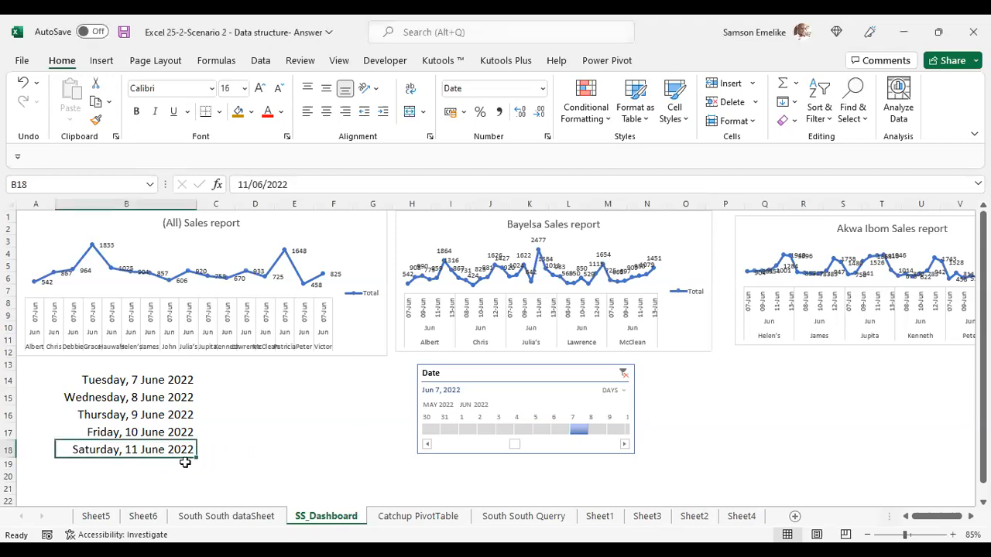
drag(197, 459, 202, 488)
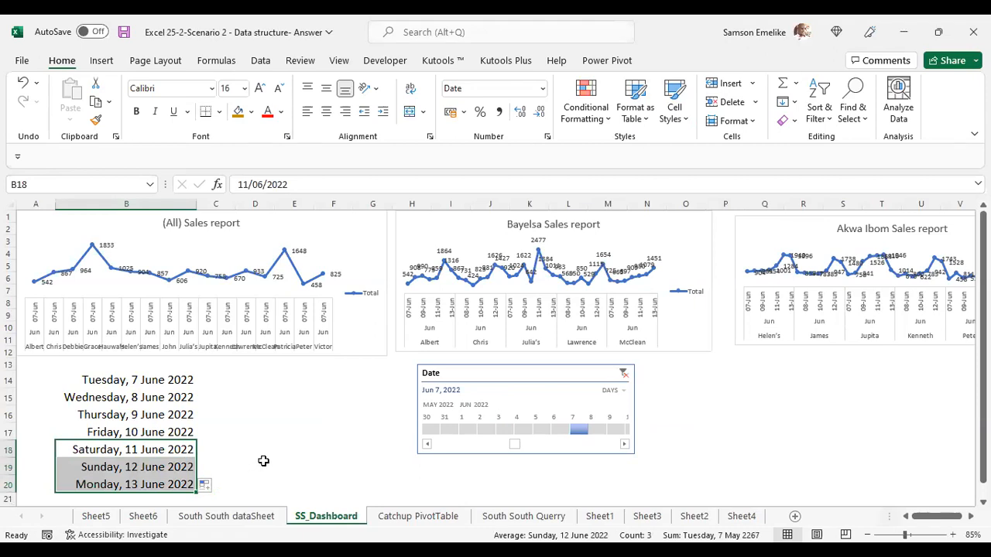
click(323, 426)
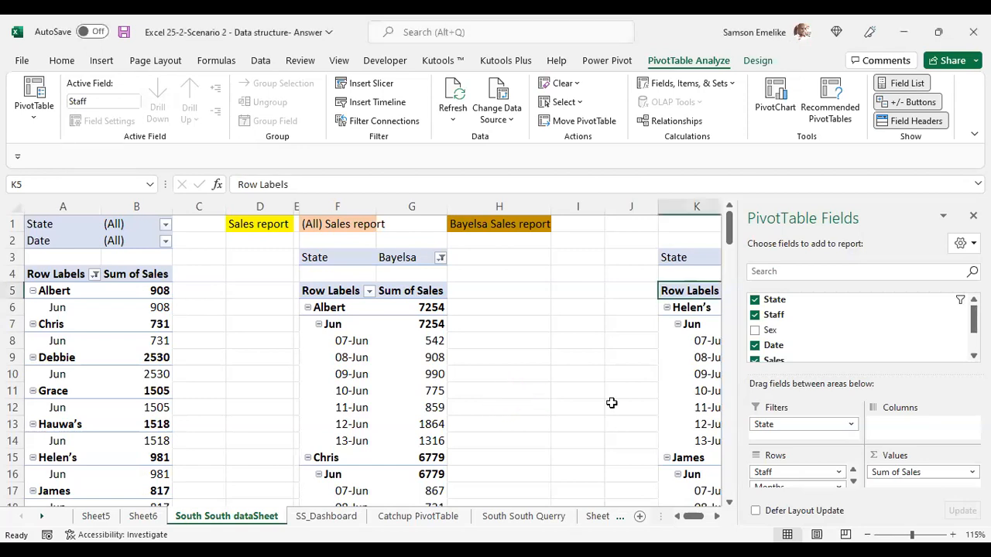
- Try filtering the (All) Sales report chart on SS_Dashboard to Jun 9 and Jun 6, 2022 with the Date timeline
scroll(612, 403, down, 1)
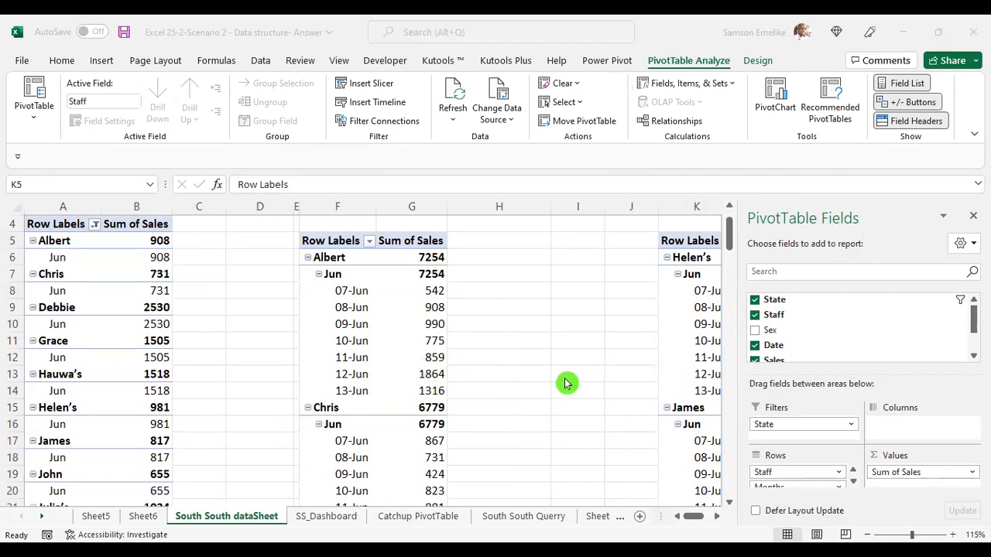
click(553, 305)
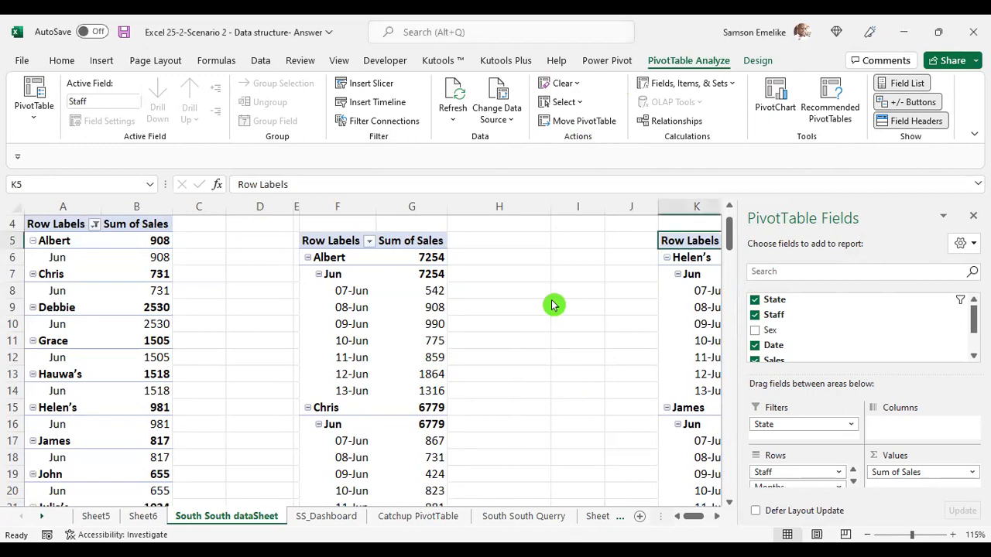
click(329, 519)
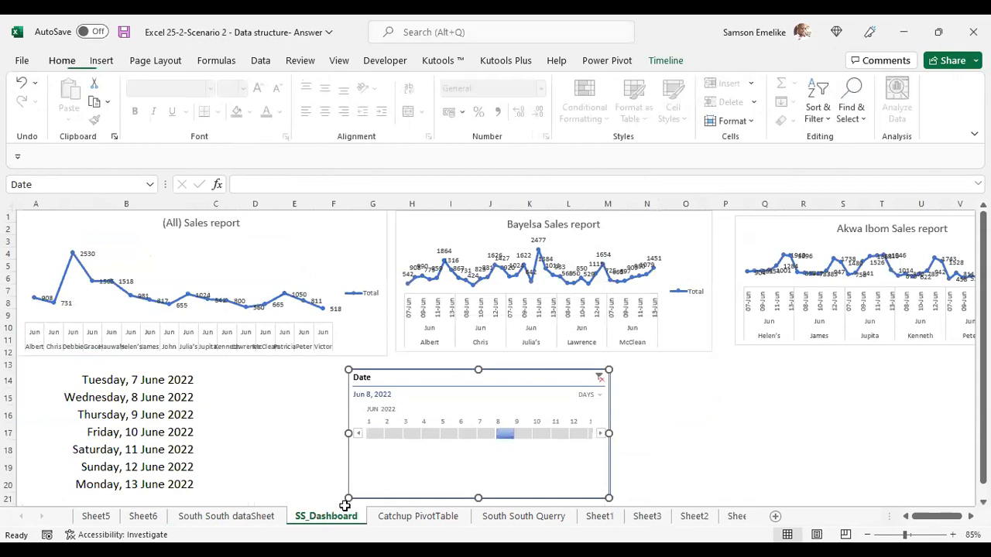
click(519, 435)
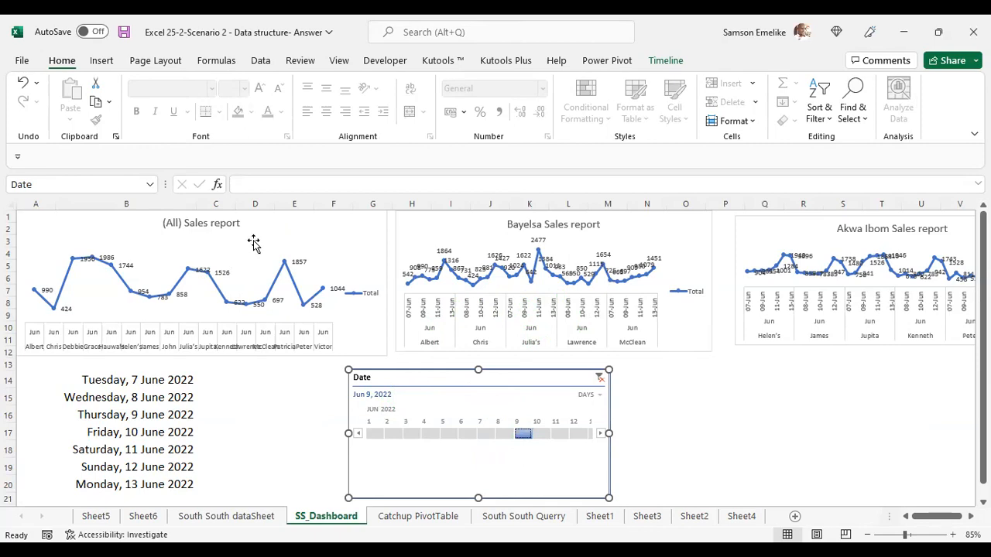
click(465, 434)
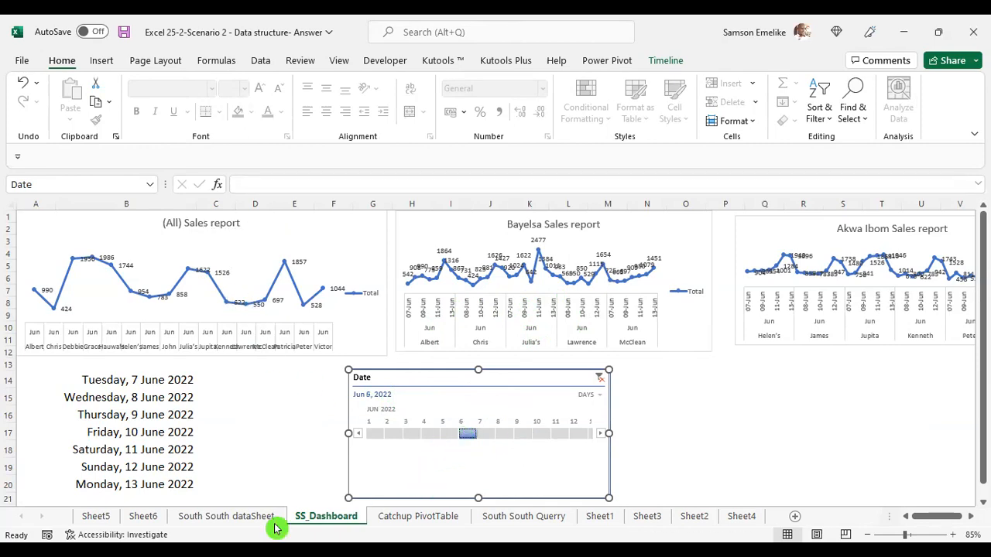
- Filter the first pivot table on South South dataSheet to the state Rivers only
click(240, 518)
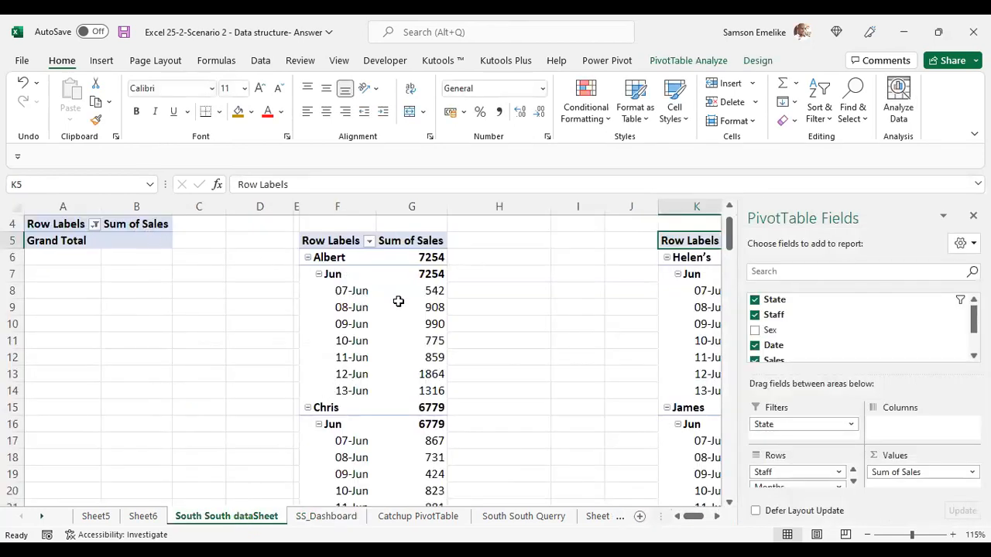
scroll(398, 301, up, 1)
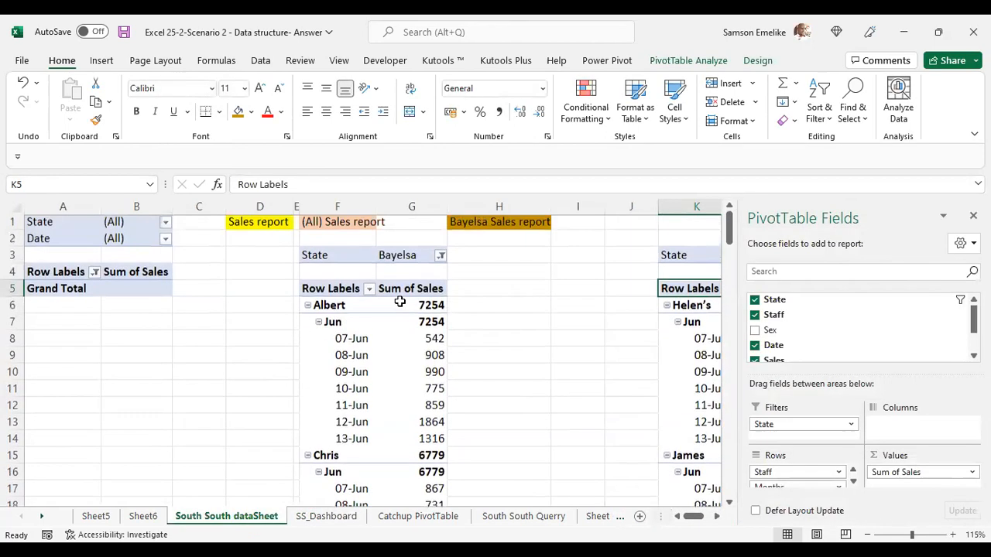
click(72, 224)
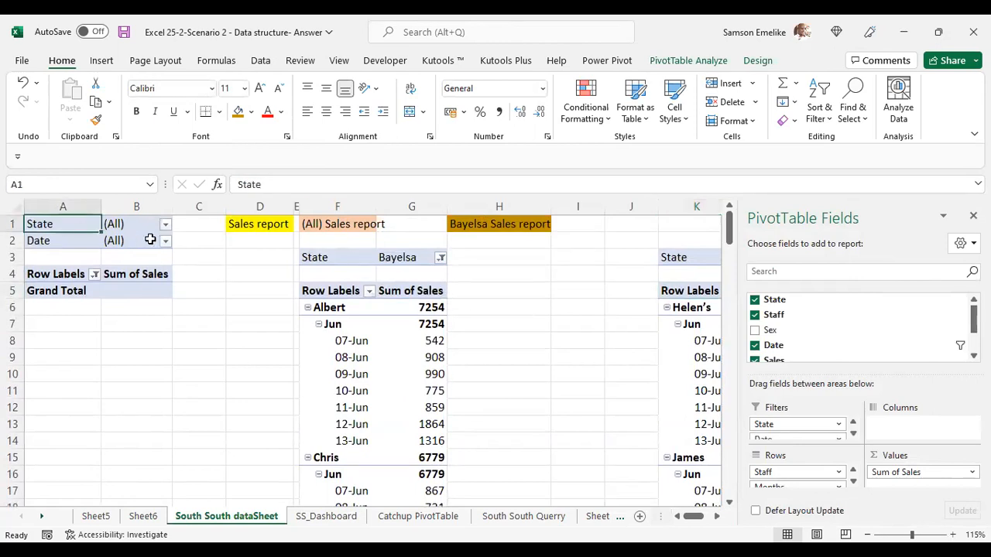
click(164, 224)
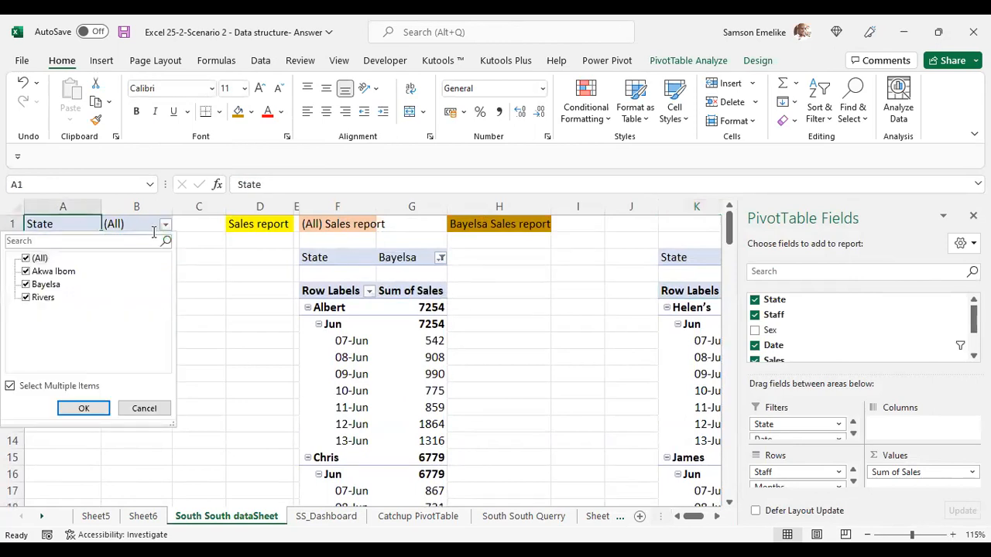
click(26, 258)
click(27, 297)
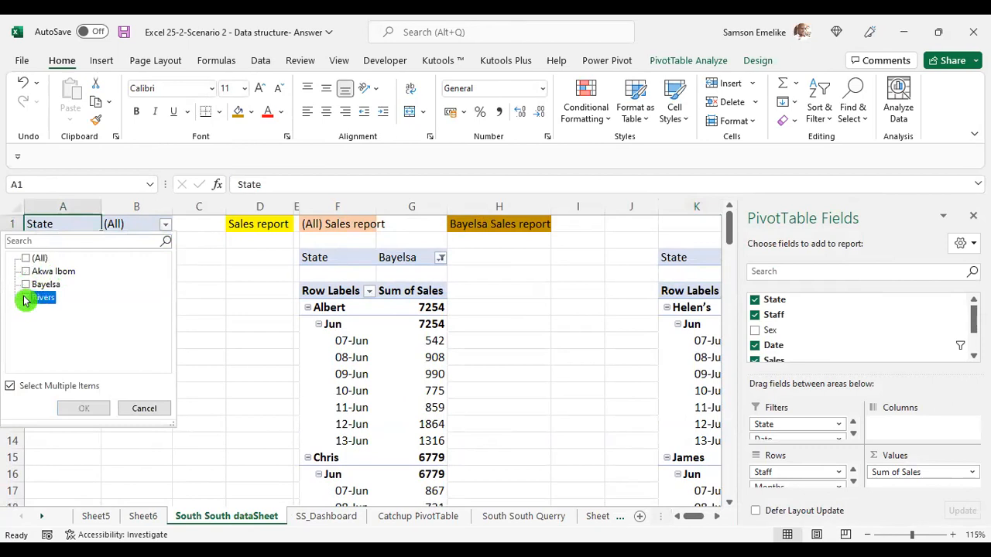
key(Return)
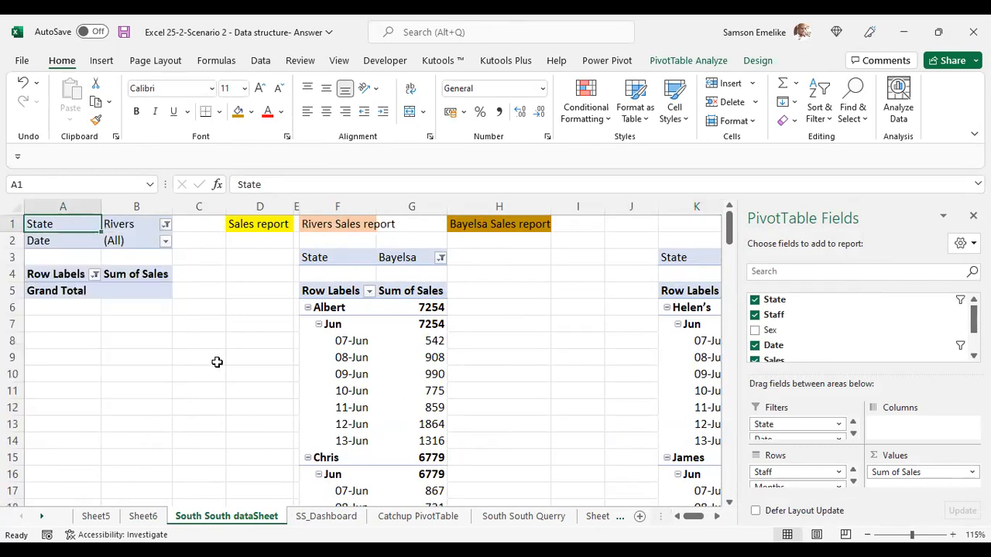
- Try filtering the Rivers Sales report chart on SS_Dashboard to Jun 7, 2022 with the Date timeline and compare the charts
click(341, 516)
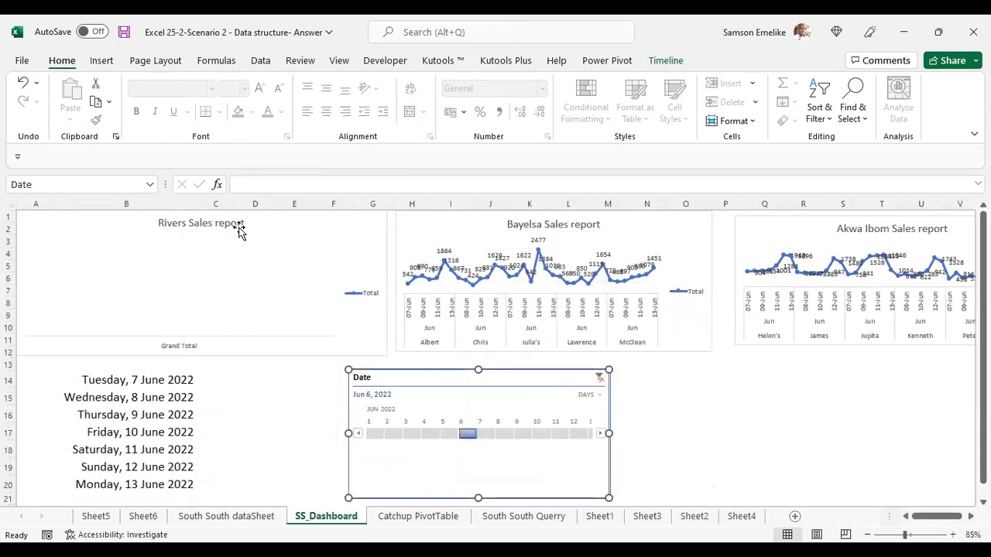
click(486, 435)
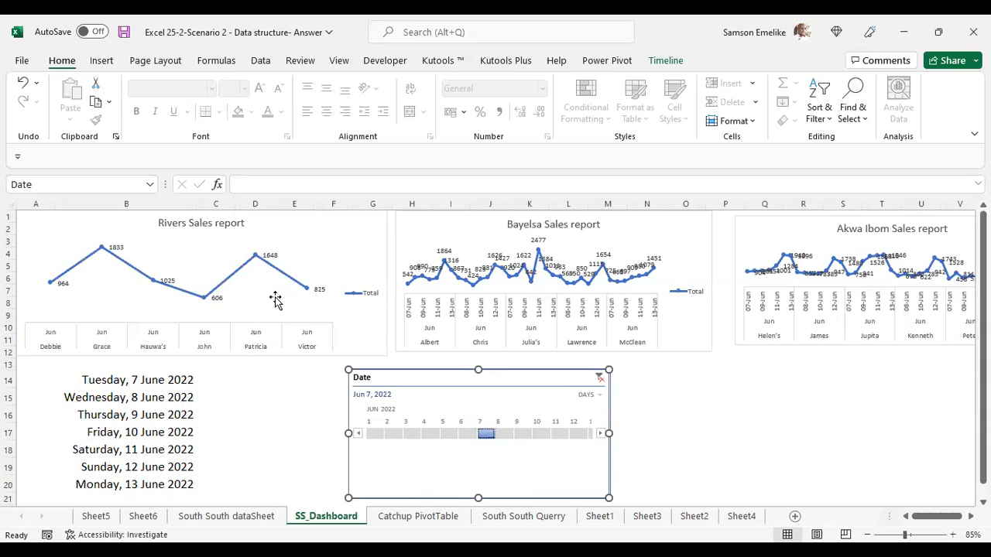
click(253, 338)
click(188, 294)
click(532, 285)
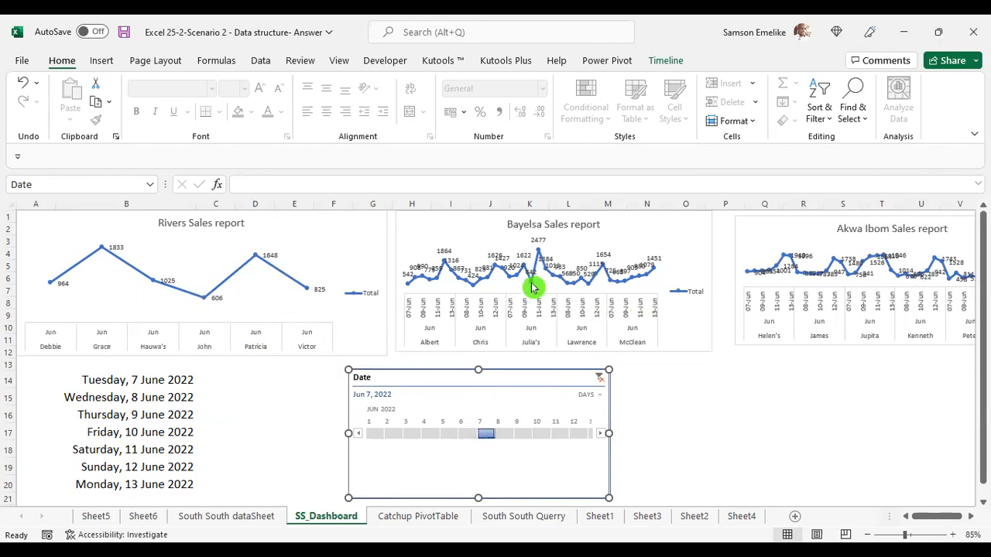
click(803, 297)
click(244, 337)
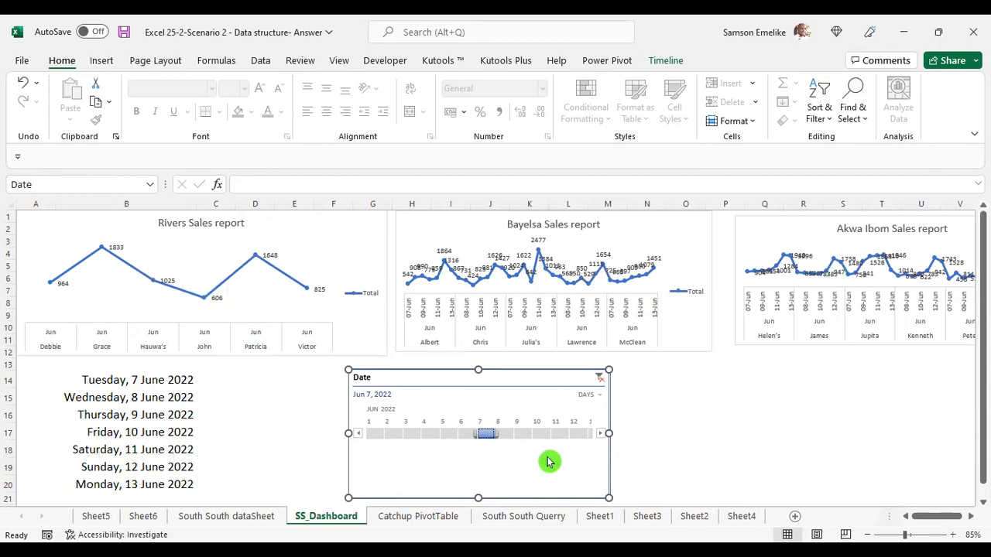
- Clear the Date timeline's filter so the Rivers Sales report chart covers all periods
click(602, 379)
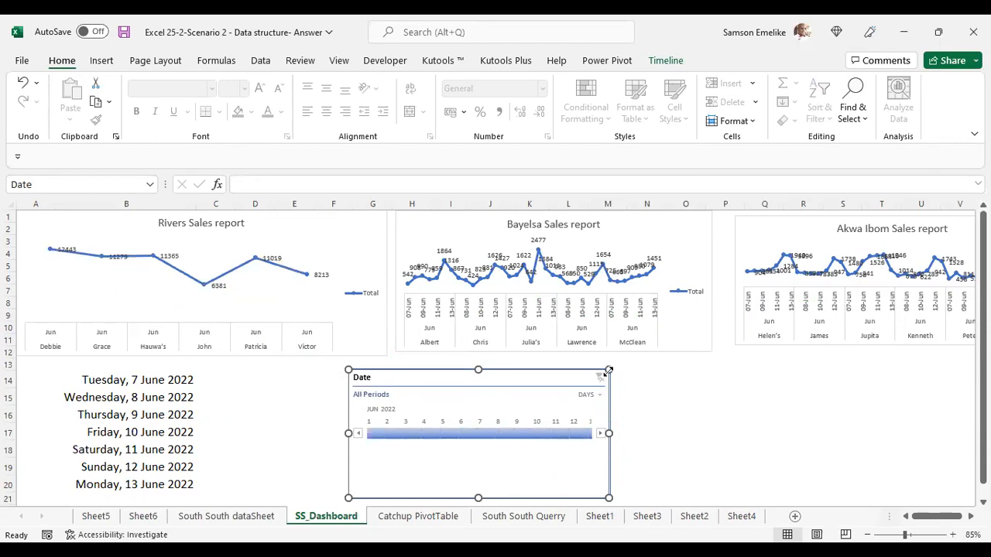
scroll(659, 404, down, 1)
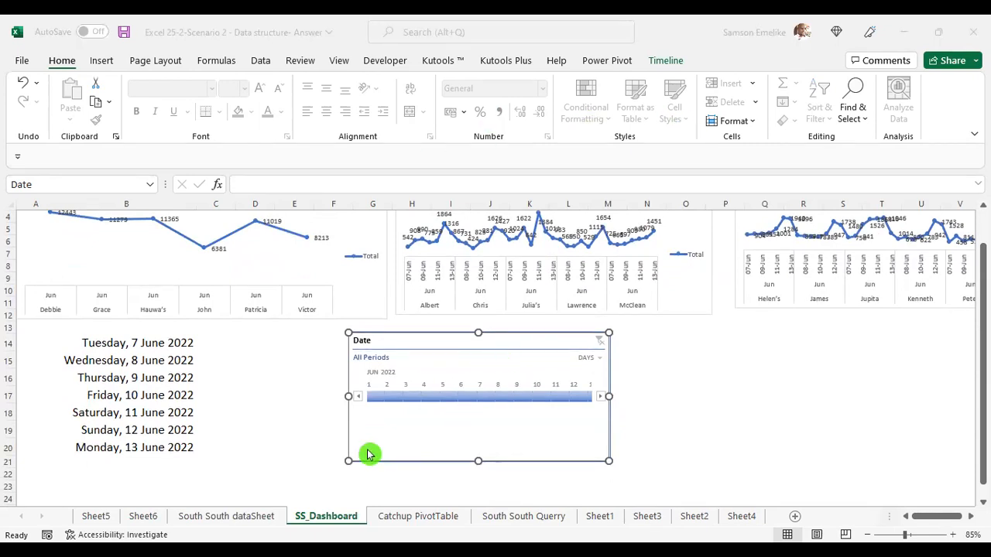
scroll(271, 363, up, 1)
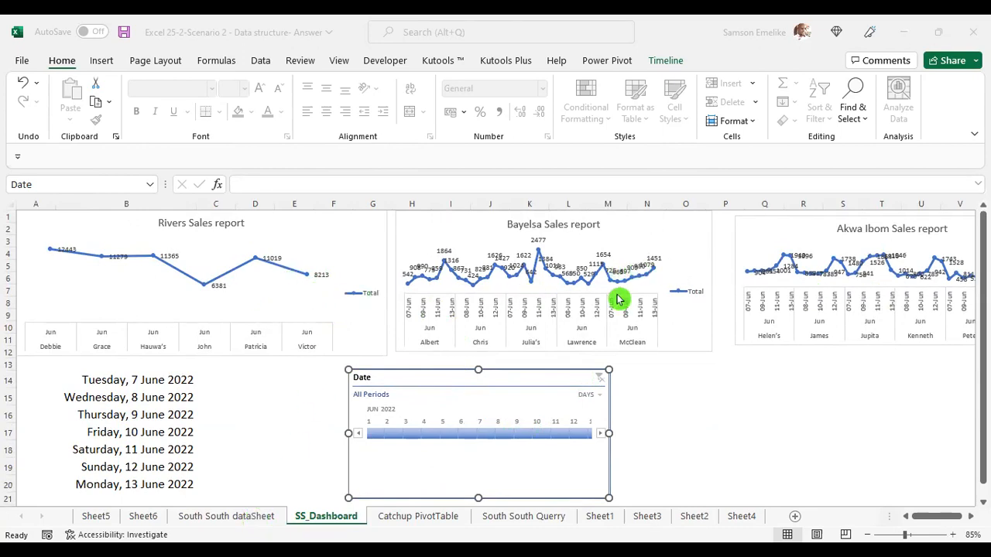
- Inspect which pivot tables the Date timeline on SS_Dashboard is connected to, leaving its report connections as they are
click(241, 518)
click(375, 230)
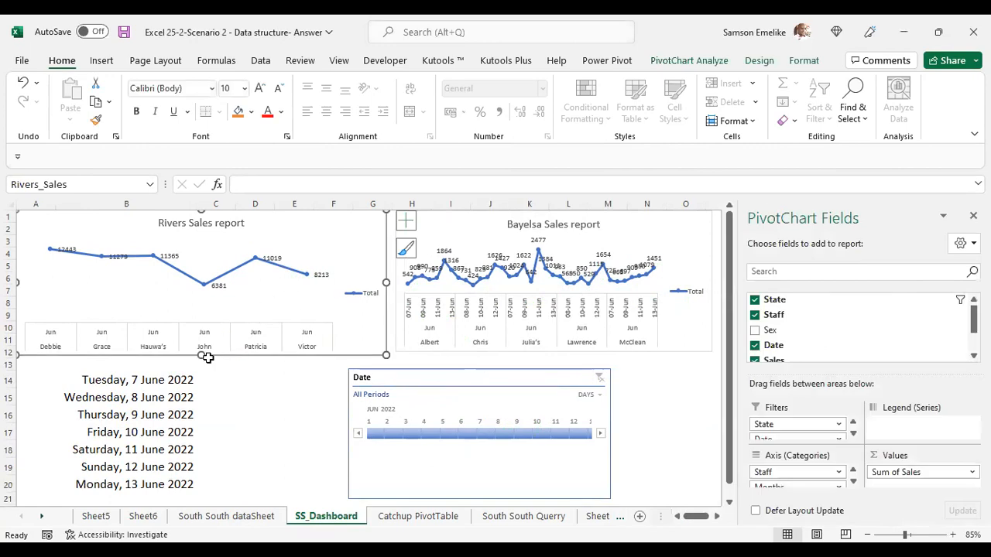
click(711, 62)
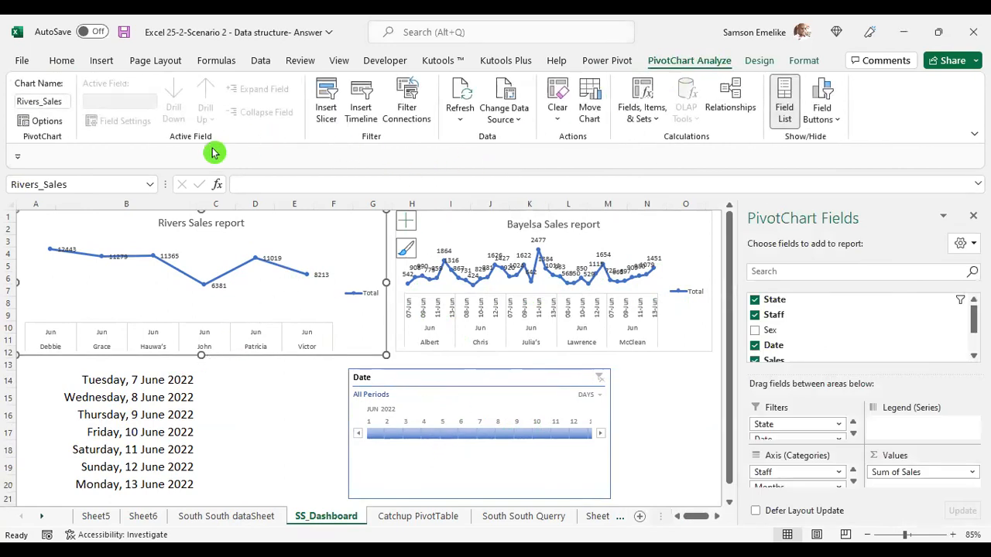
click(386, 368)
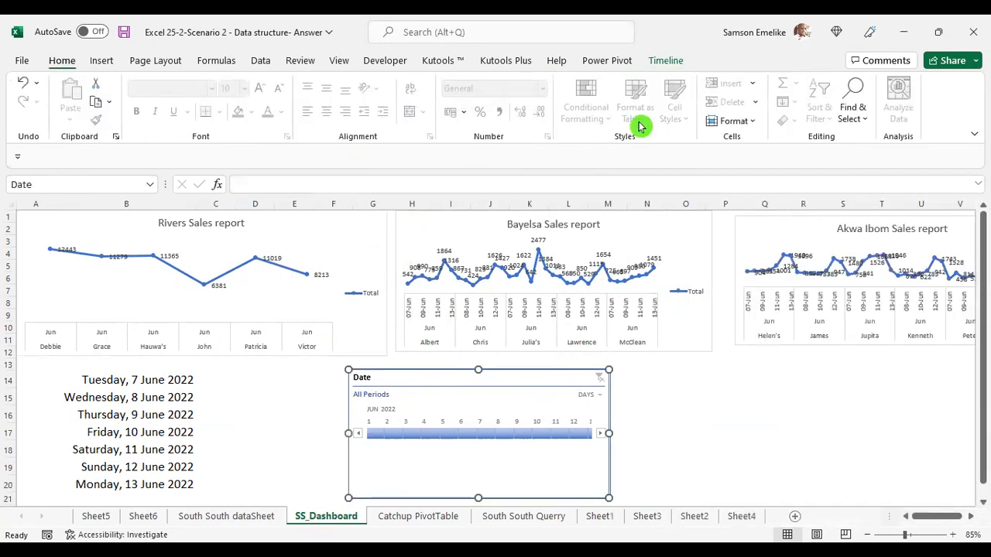
click(662, 63)
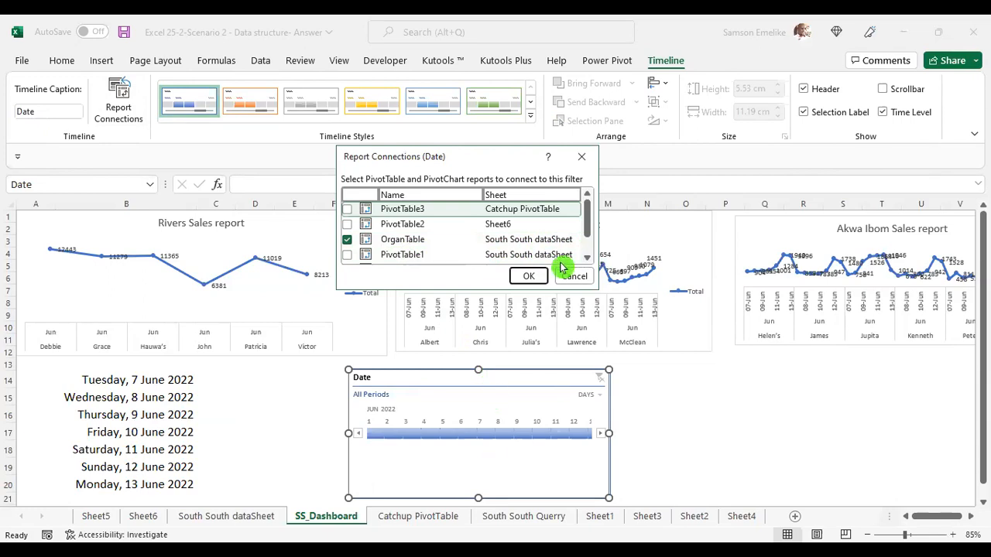
click(578, 284)
- Check the PivotTable name of the Rivers pivot table on South South dataSheet
click(253, 521)
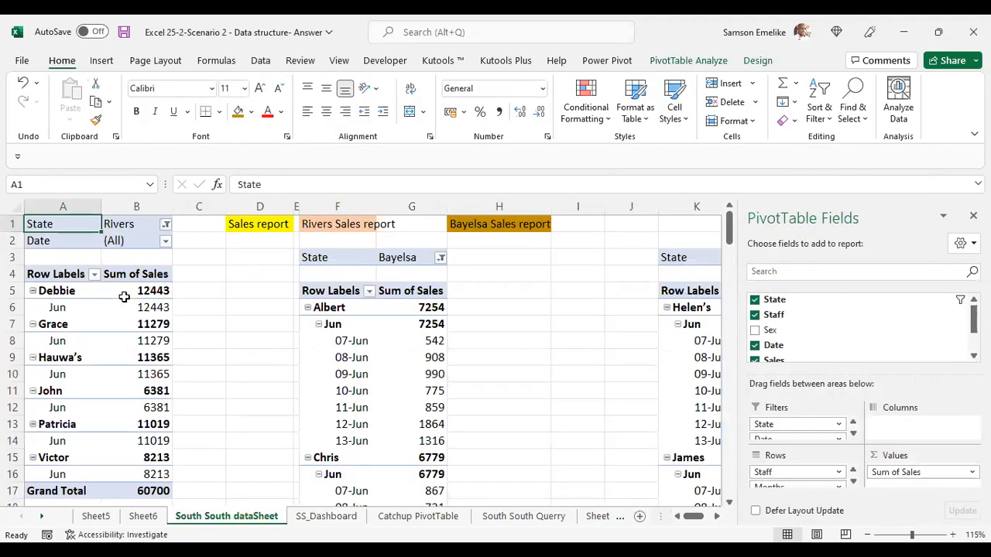
click(146, 290)
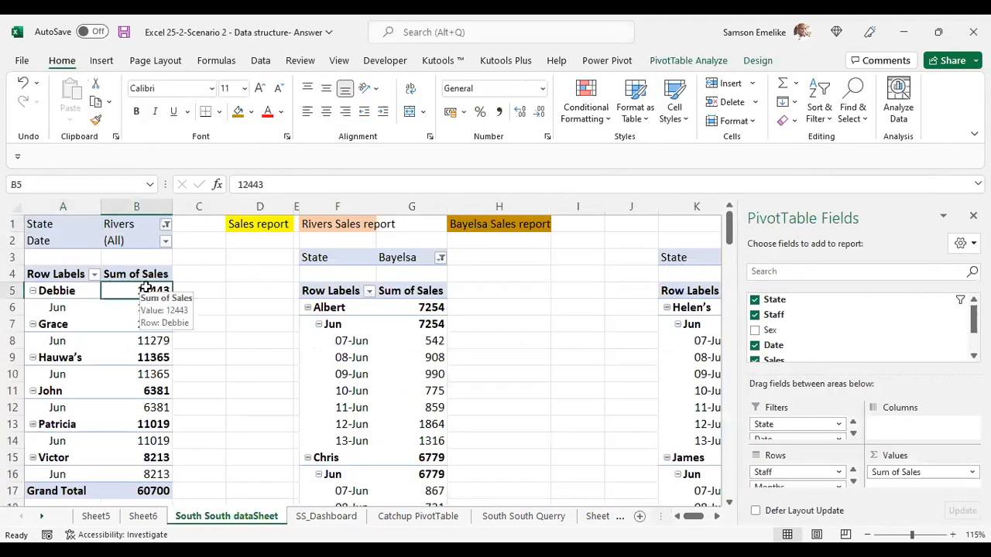
click(688, 62)
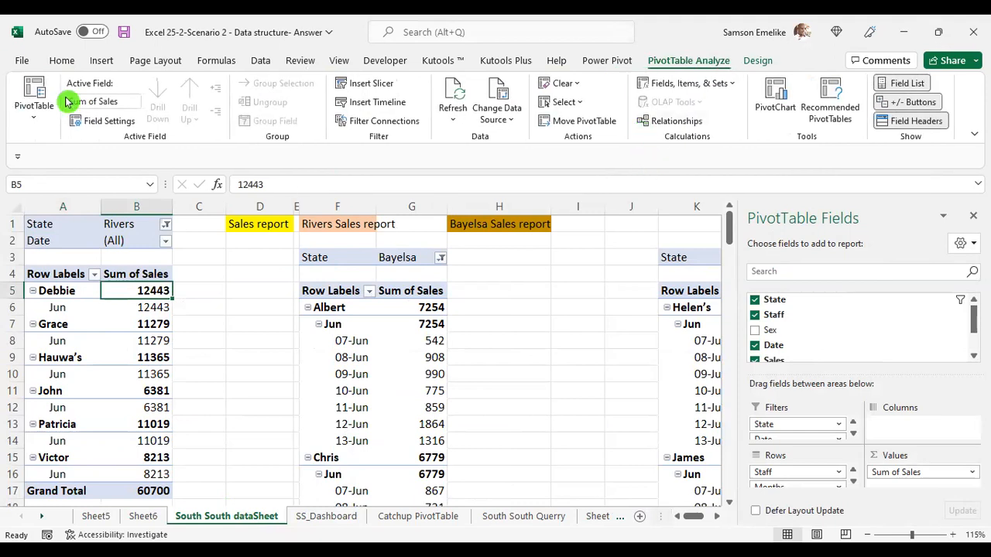
click(35, 116)
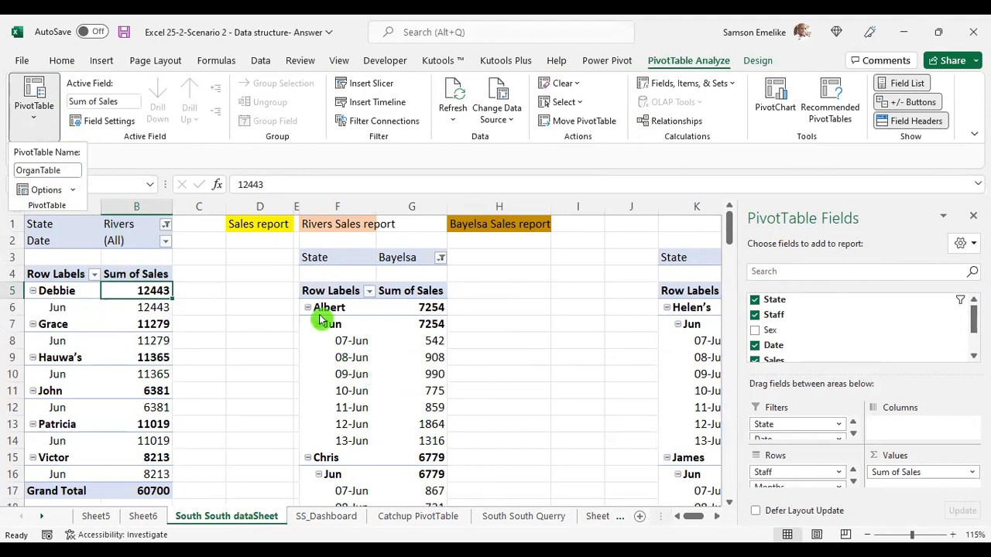
- Rename the pivot table filtered to Bayelsa on South South dataSheet as bayelsa
click(359, 357)
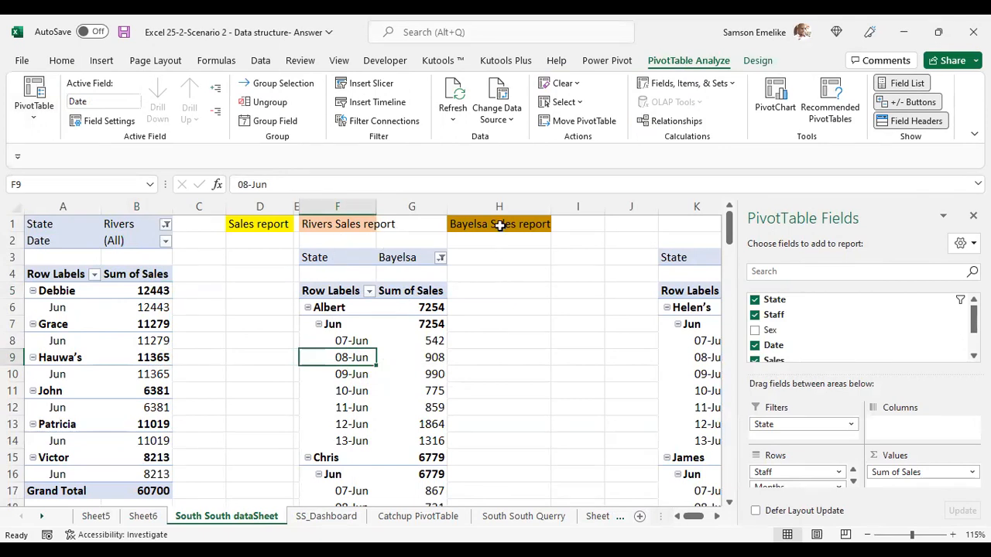
click(34, 124)
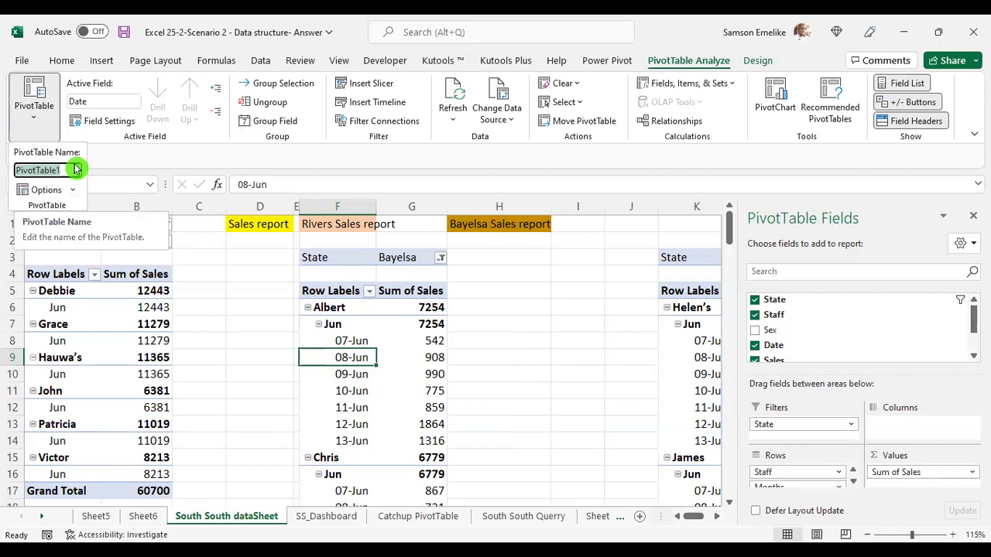
text(bayelsa)
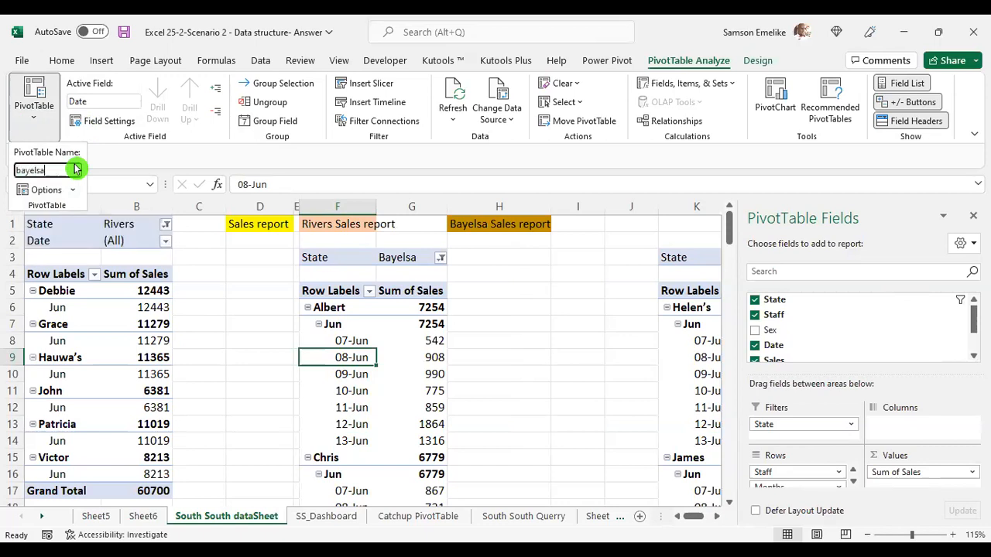
click(75, 168)
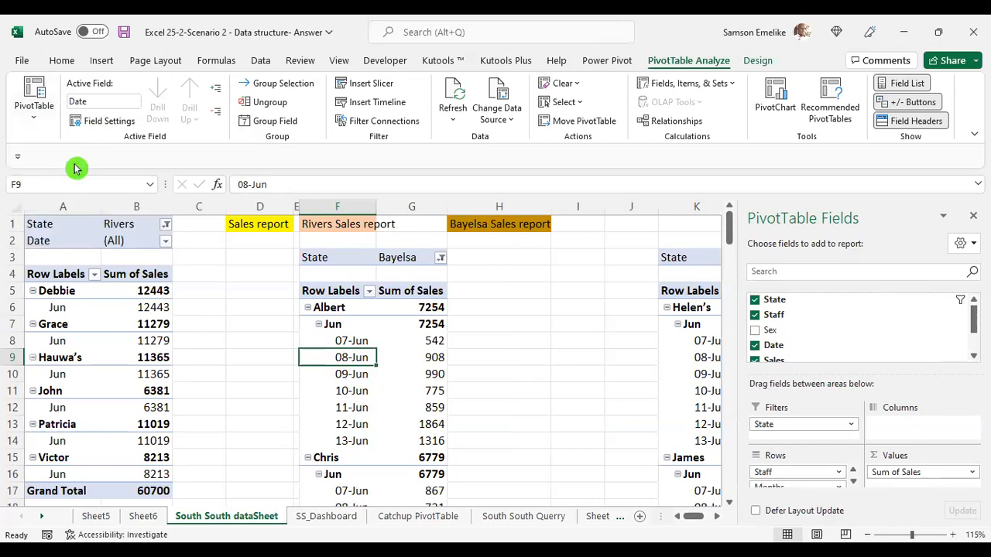
- Rename the pivot table filtered to Rivers on South South dataSheet as rivers
click(136, 323)
click(33, 117)
click(72, 170)
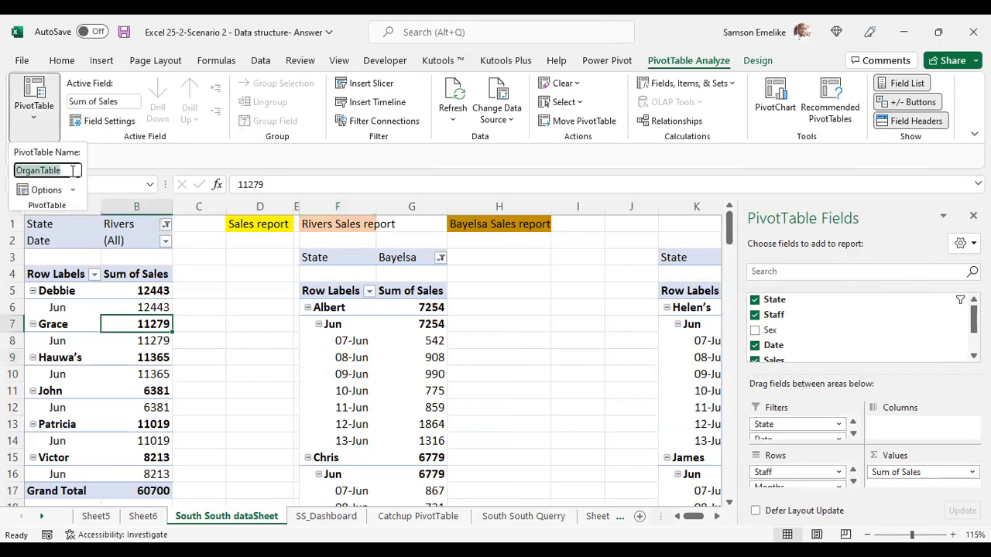
text(rivers)
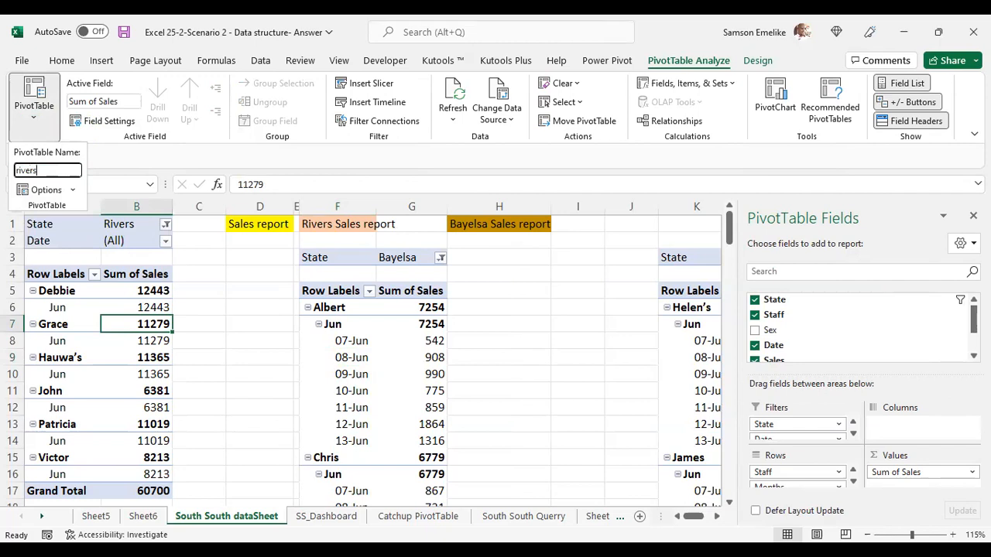
key(Return)
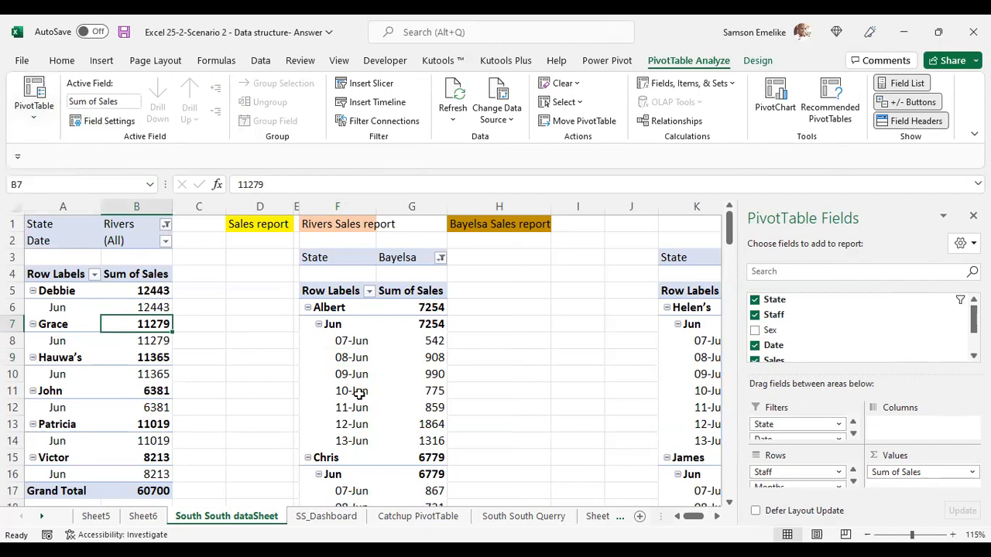
- Rename the third pivot table on South South dataSheet, starting in column K, as akwa_ibom
click(707, 374)
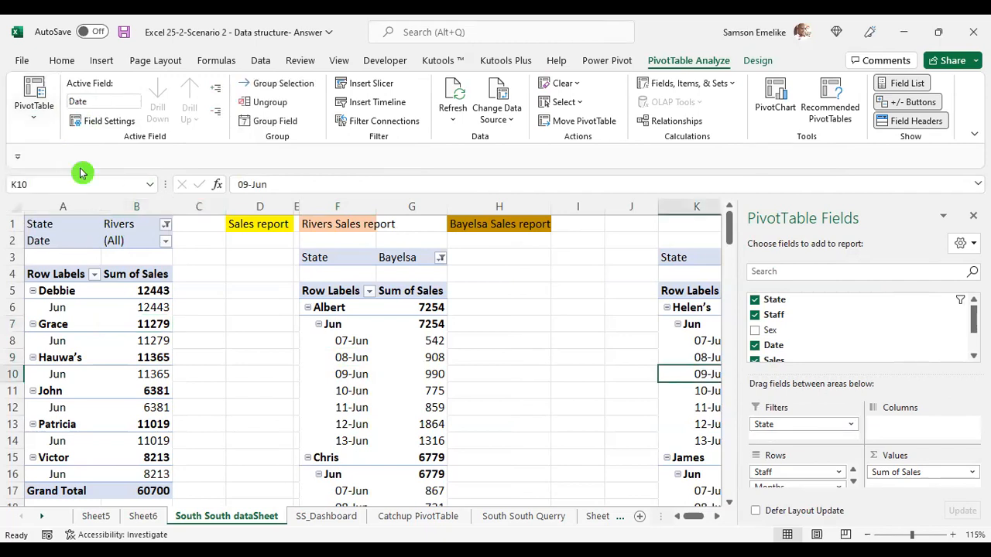
click(38, 126)
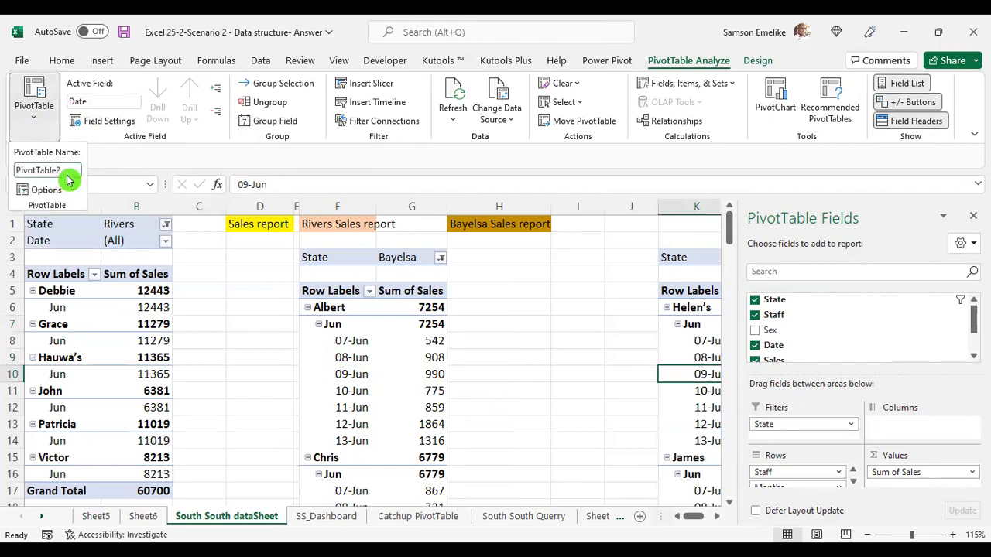
click(72, 169)
text(a)
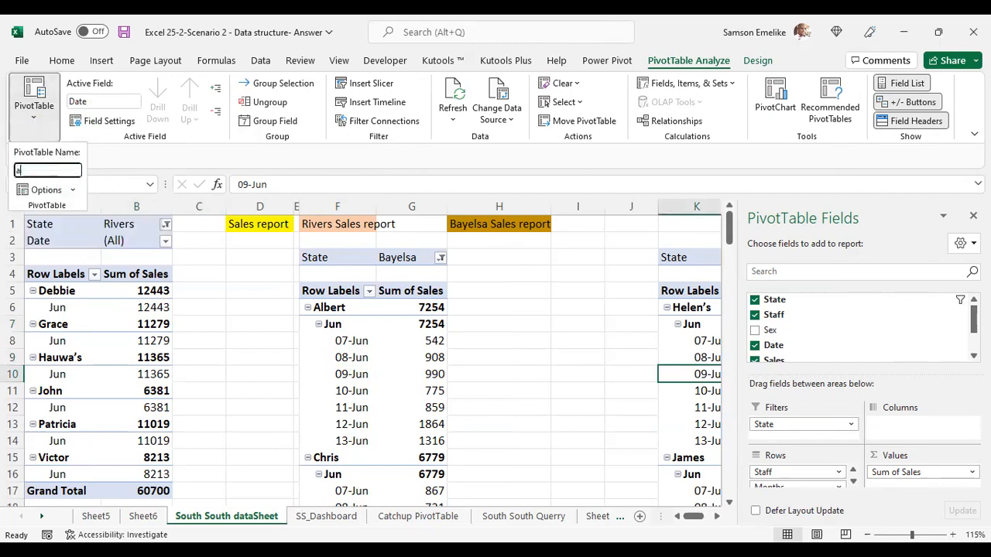
text(kwa_ibom)
key(Return)
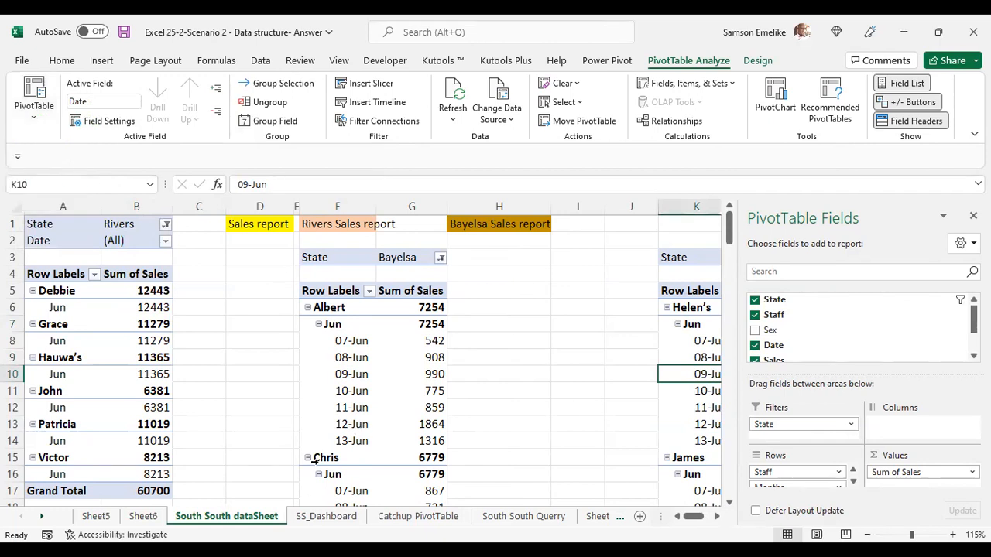
- Connect the Date timeline on SS_Dashboard to the bayelsa and akwa_ibom pivot tables in addition to rivers
click(318, 522)
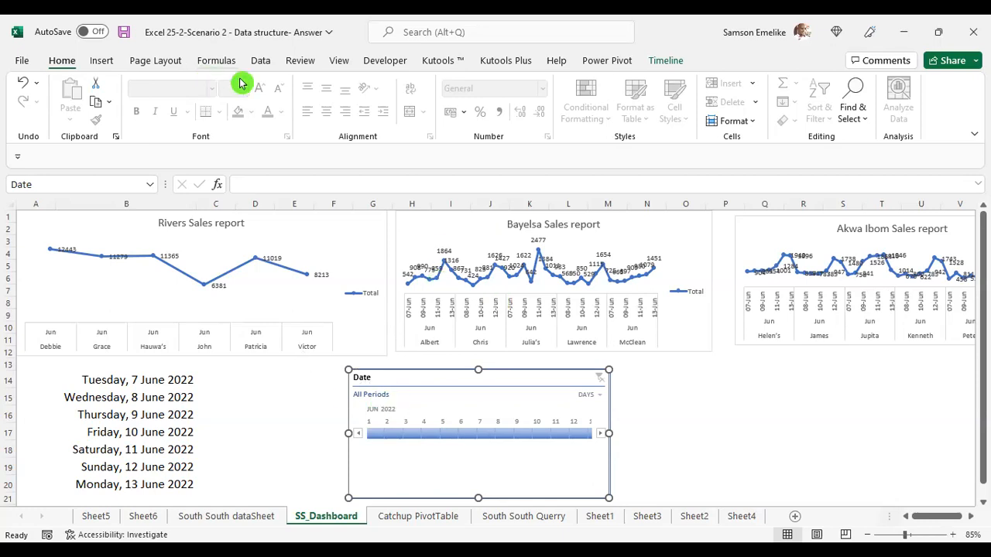
click(667, 65)
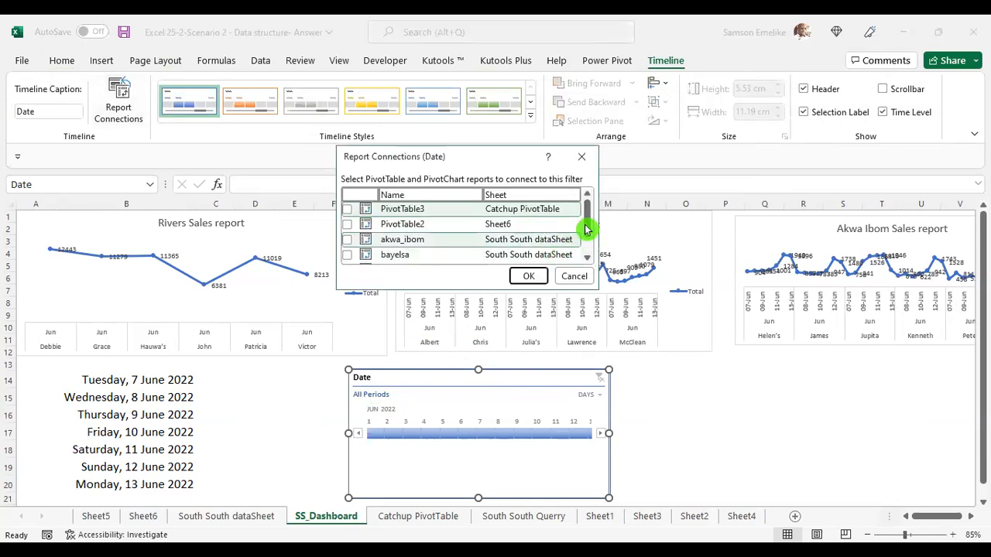
drag(587, 224, 593, 265)
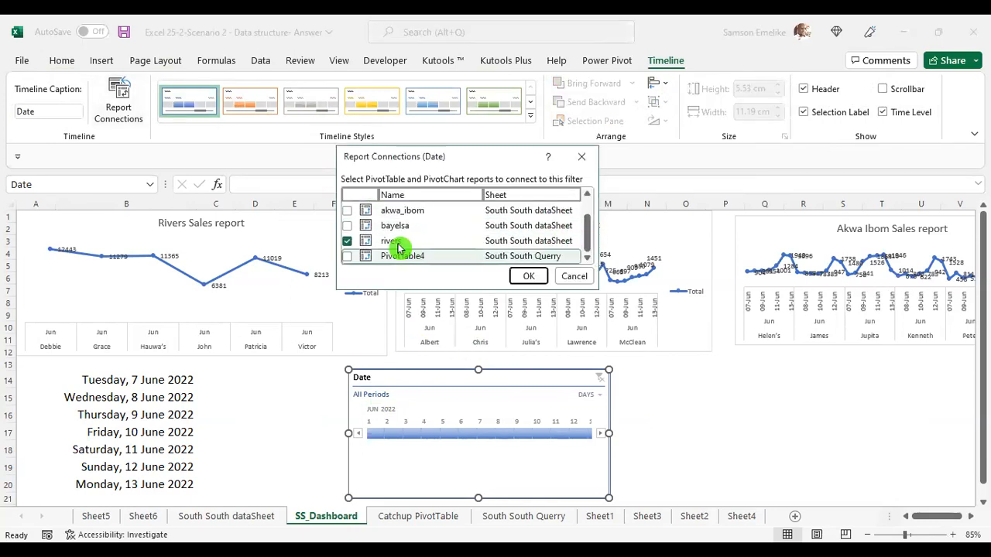
click(347, 225)
click(347, 211)
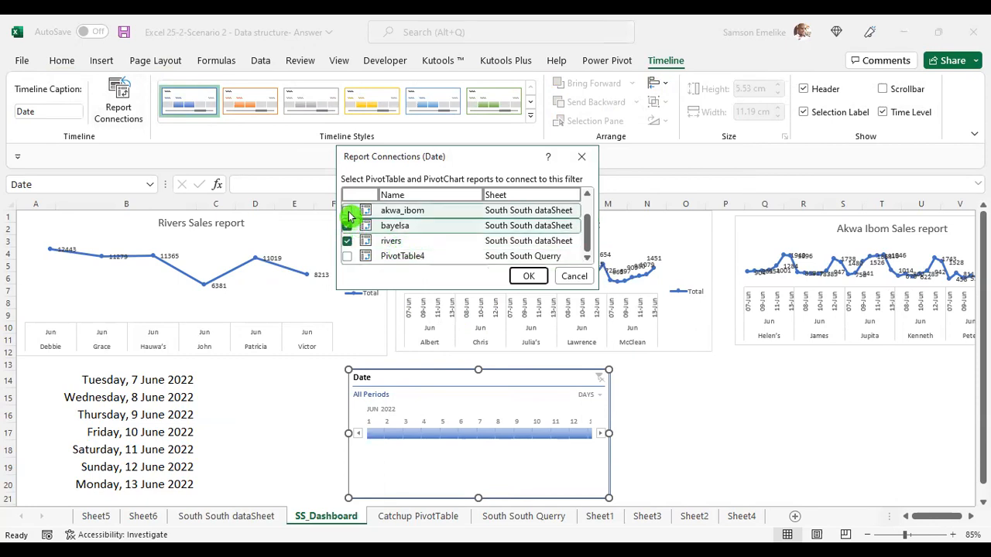
drag(588, 242, 587, 231)
click(534, 277)
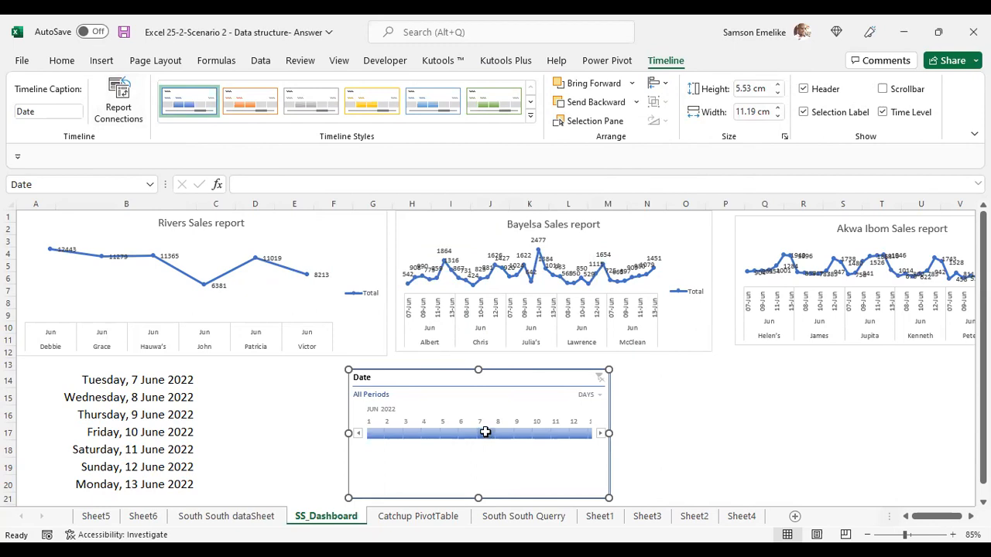
- Test the Date timeline on the three state charts by filtering to single days from Jun 6 to Jun 11, 2022
click(485, 432)
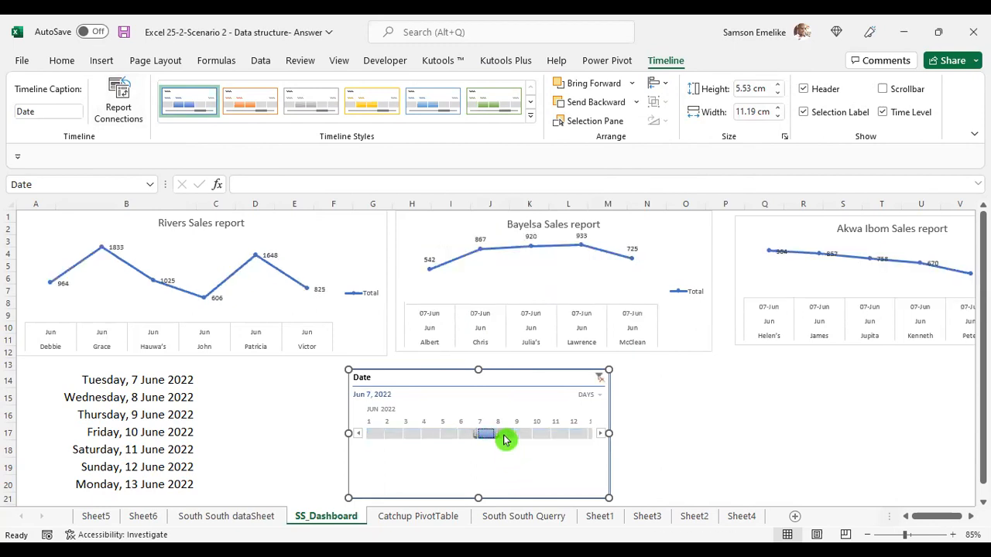
click(504, 434)
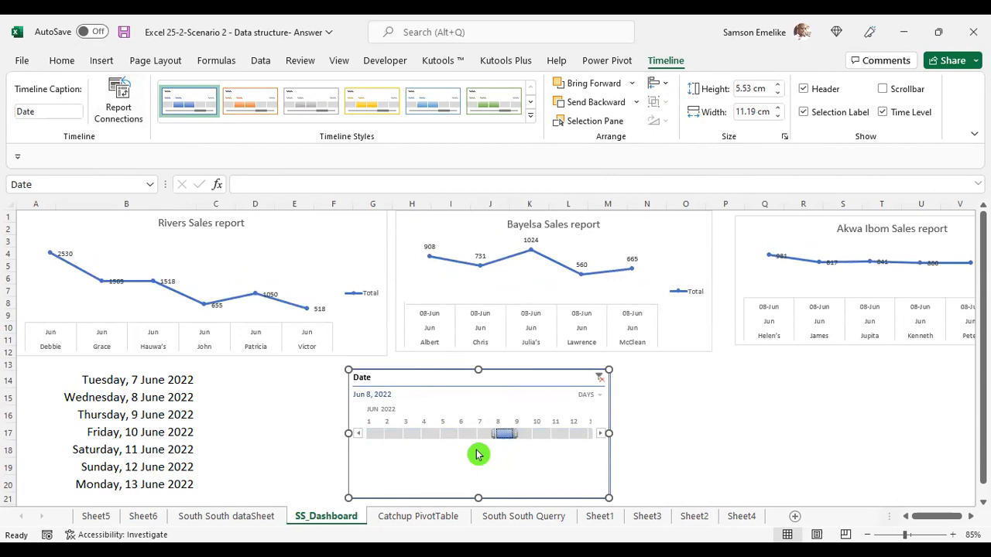
click(465, 438)
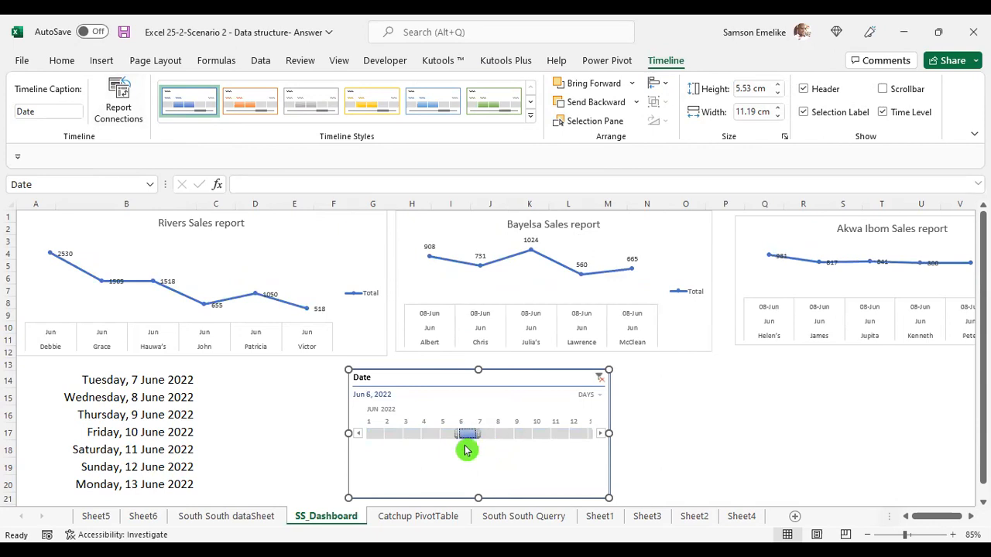
click(487, 434)
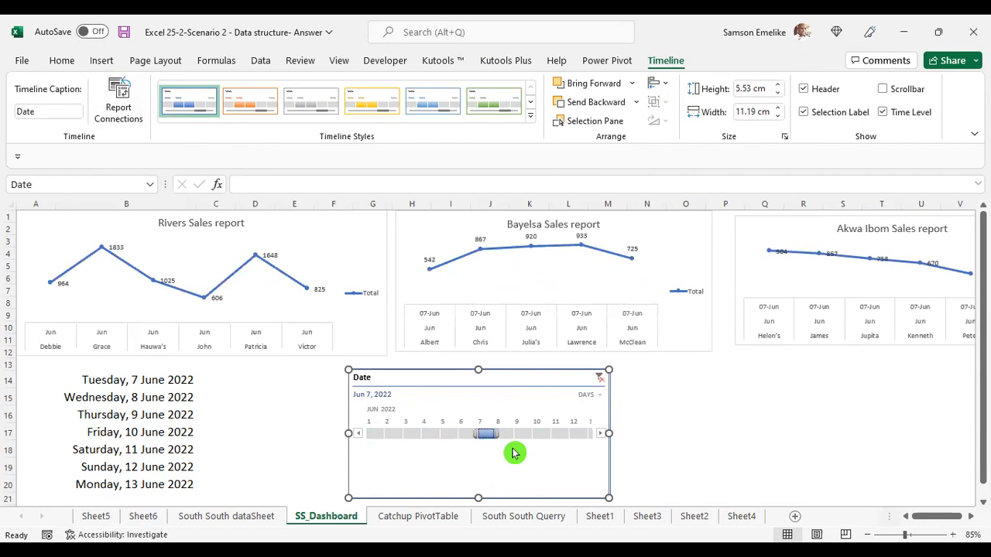
click(505, 436)
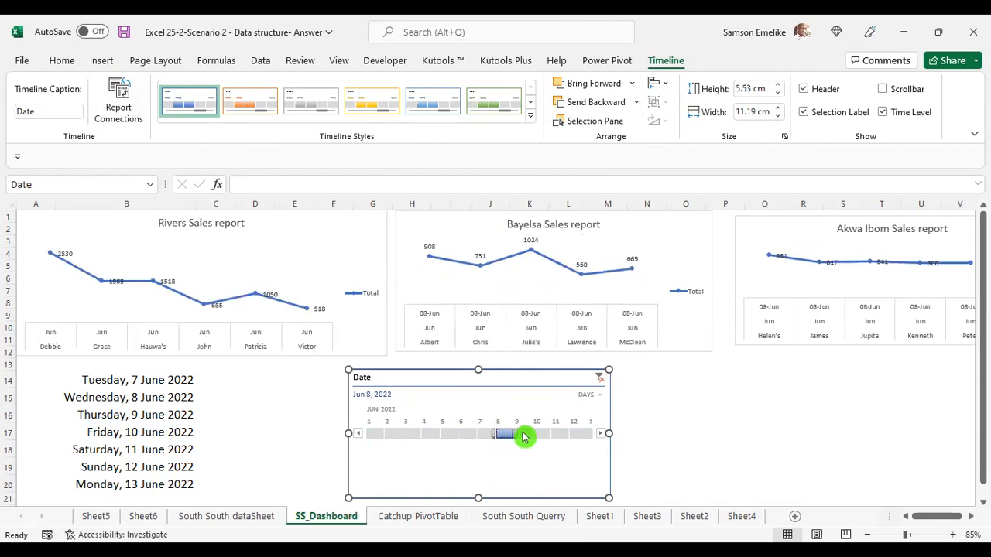
click(524, 436)
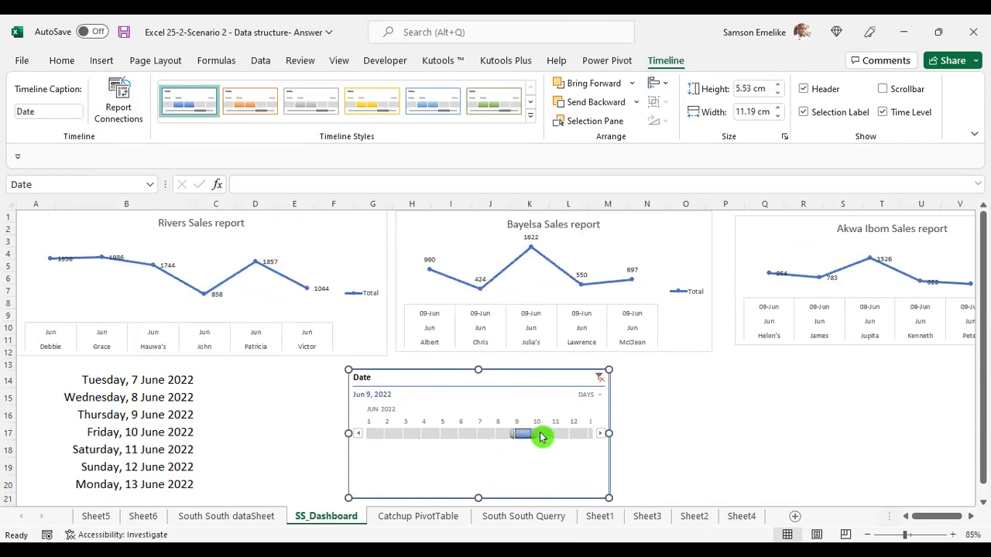
click(544, 435)
click(558, 436)
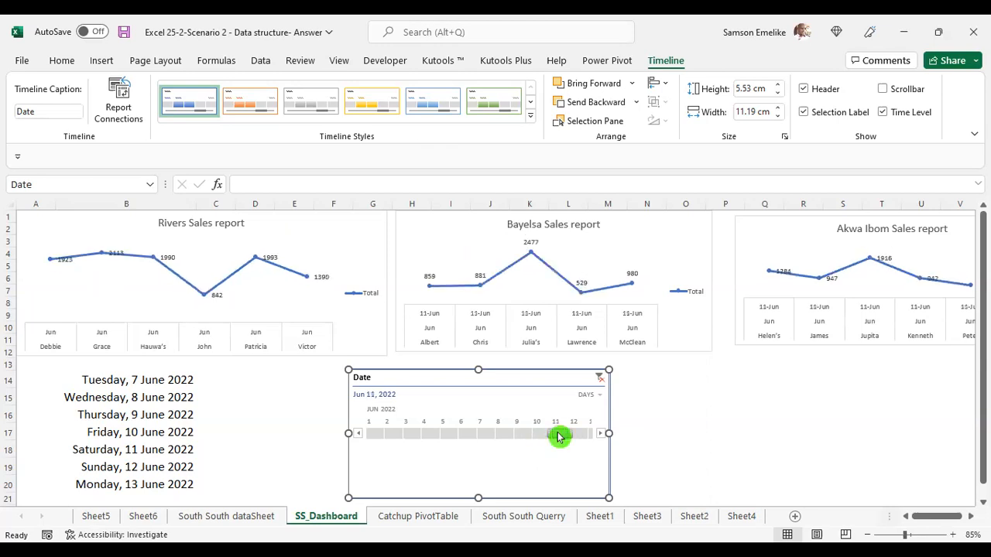
- Filter the state charts to Jun 12, 2022 and move the Date timeline beside the list of dates, below the Rivers chart
click(579, 435)
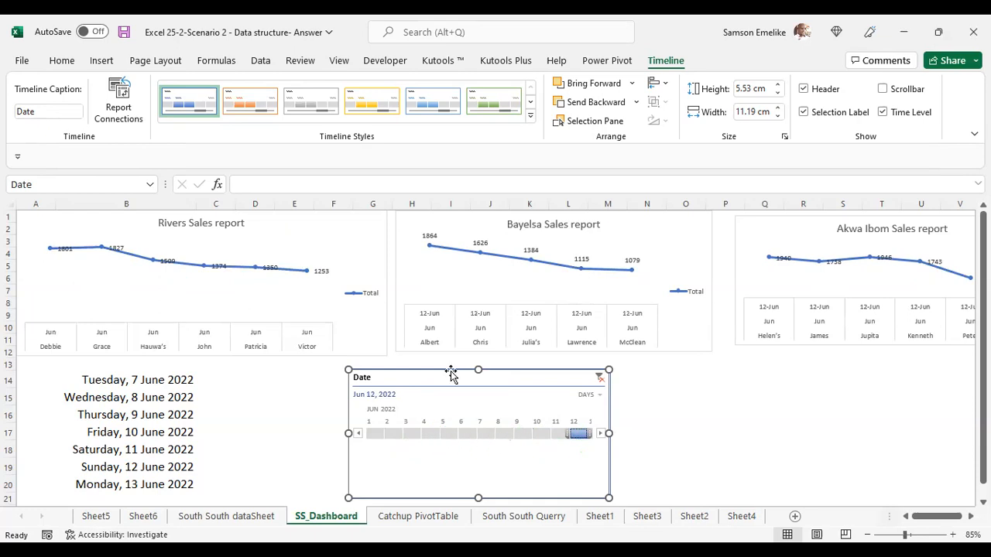
drag(451, 373, 316, 365)
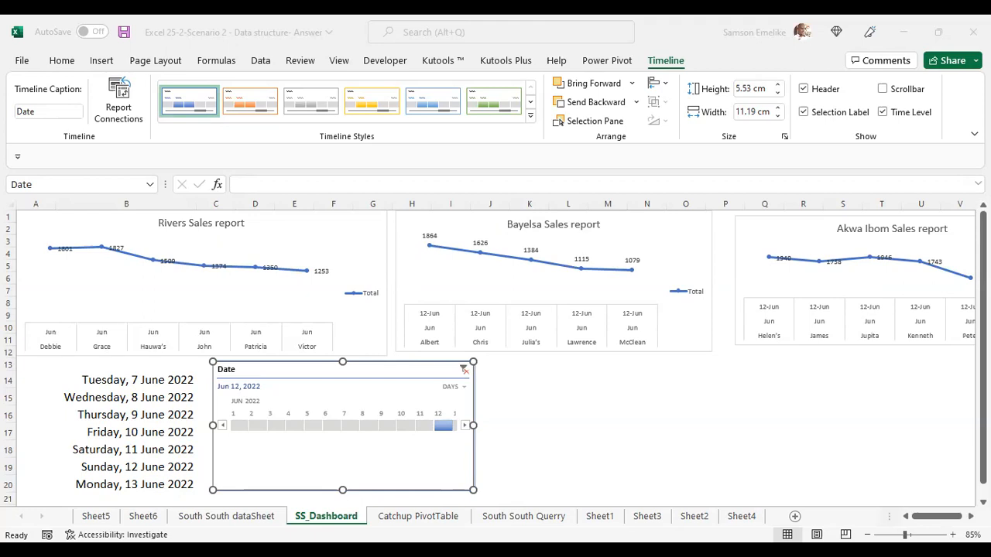
- Switch to the PowerPoint presentation Excel 25-2 Series to view the Scenario 3 slide
key(alt+Tab)
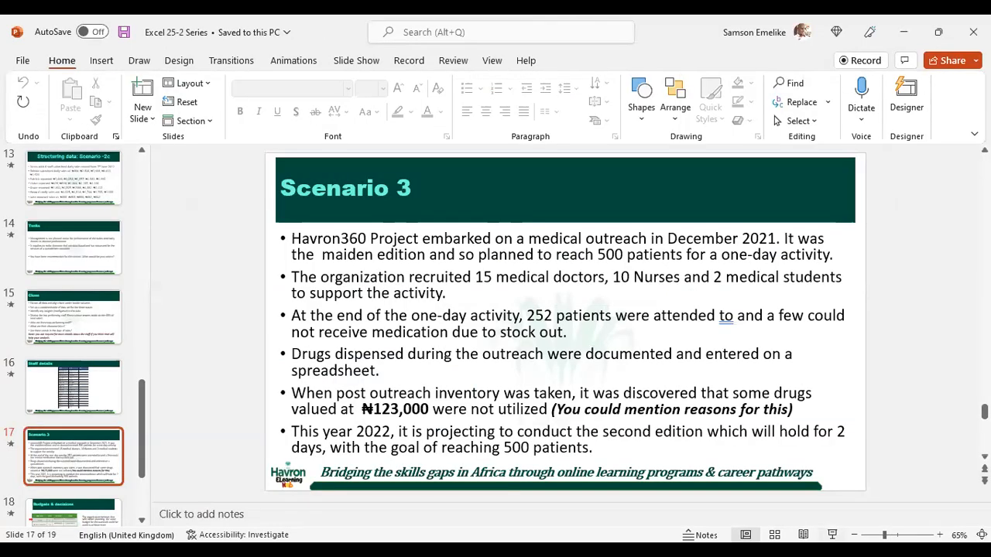
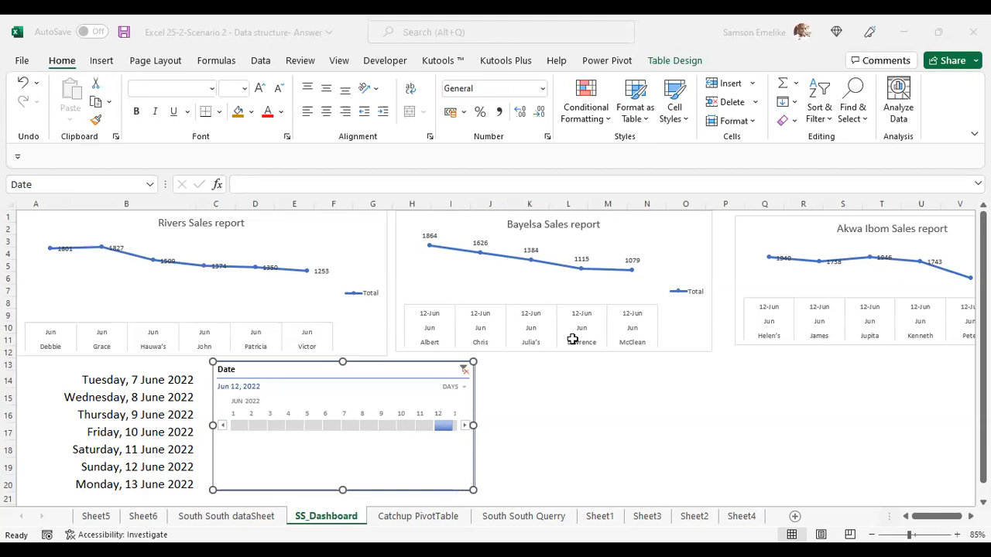
- Switch to the workbook Excel 25-2 Scenario 3-Medical Outreach drug use analysis and go to the first records of Data Sheet - cleaned
key(alt+Tab)
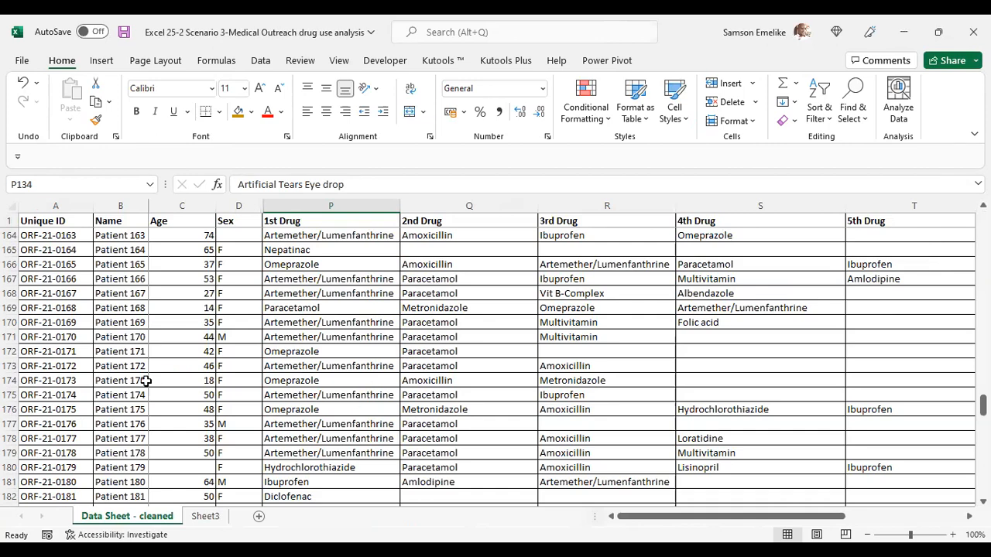
scroll(137, 368, up, 1)
scroll(137, 368, up, 11)
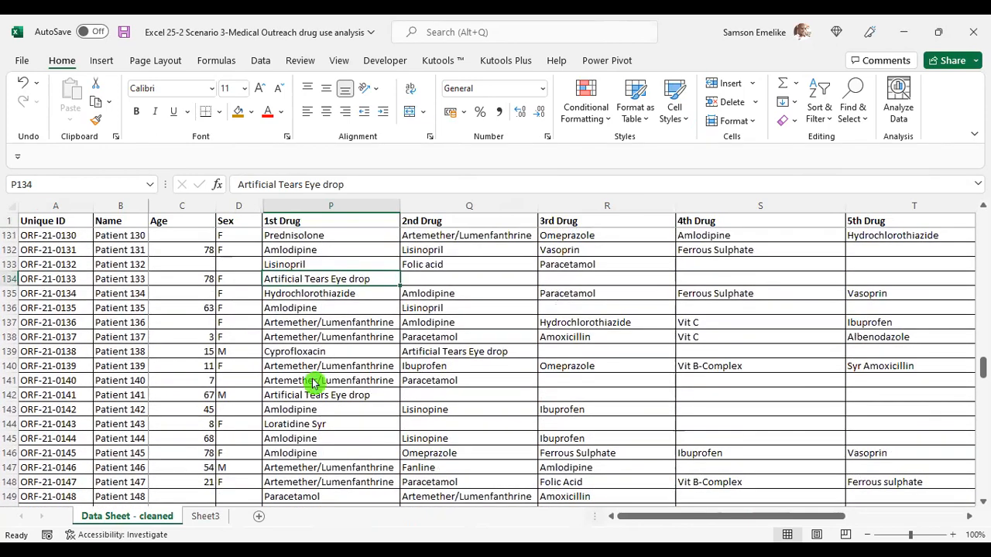
key(alt+Tab)
key(alt+Tab)
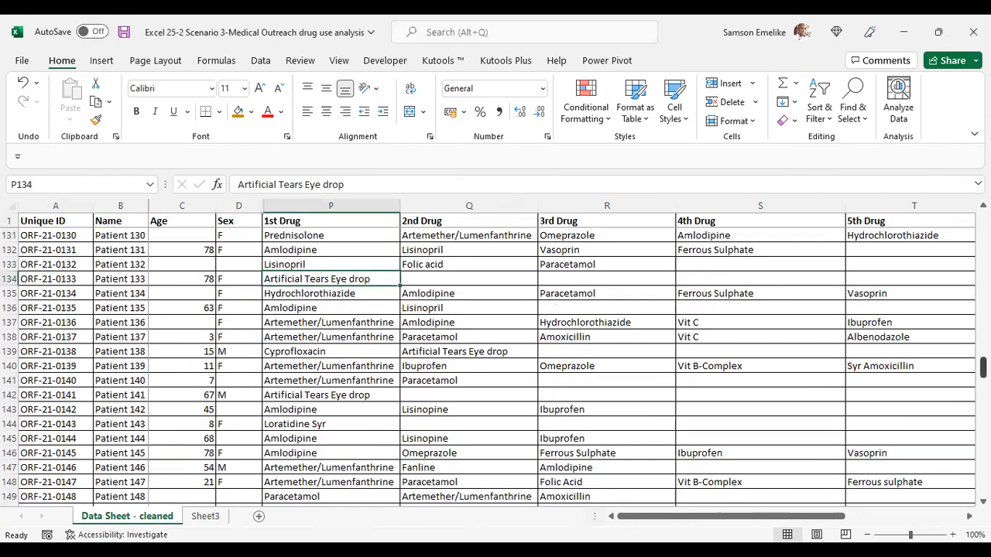
scroll(496, 367, up, 19)
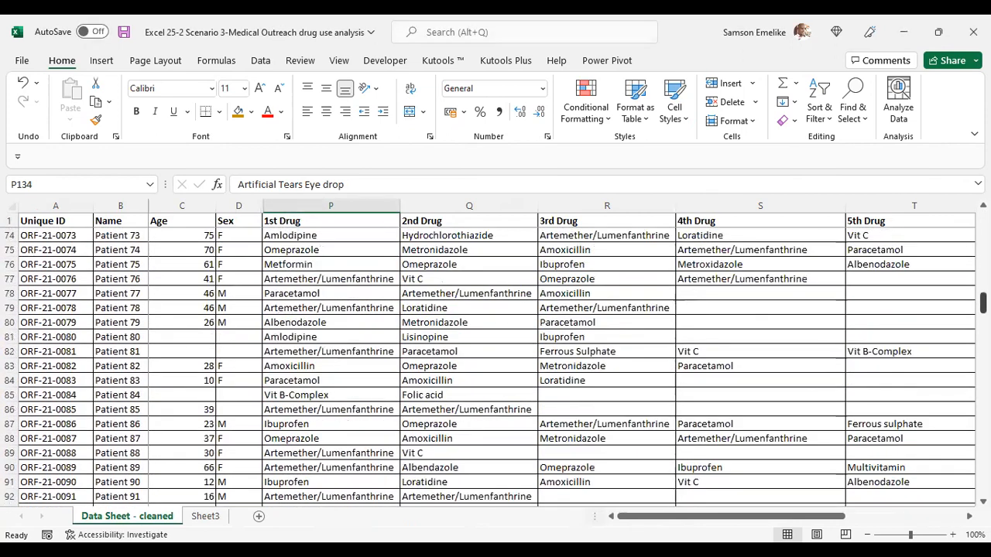
scroll(496, 368, up, 20)
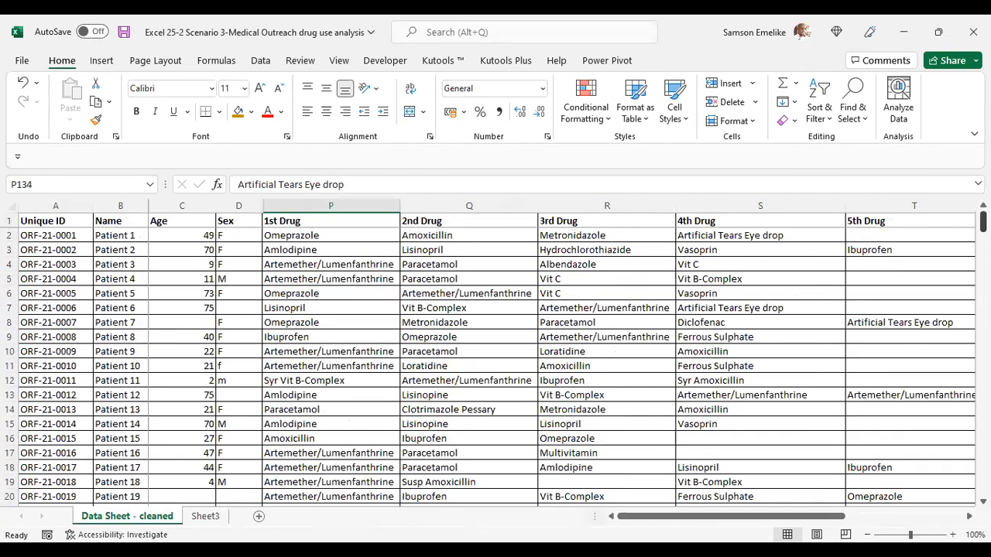
- Examine the Unique ID, Name, Age and Sex columns and the first patient record in row 2
click(120, 205)
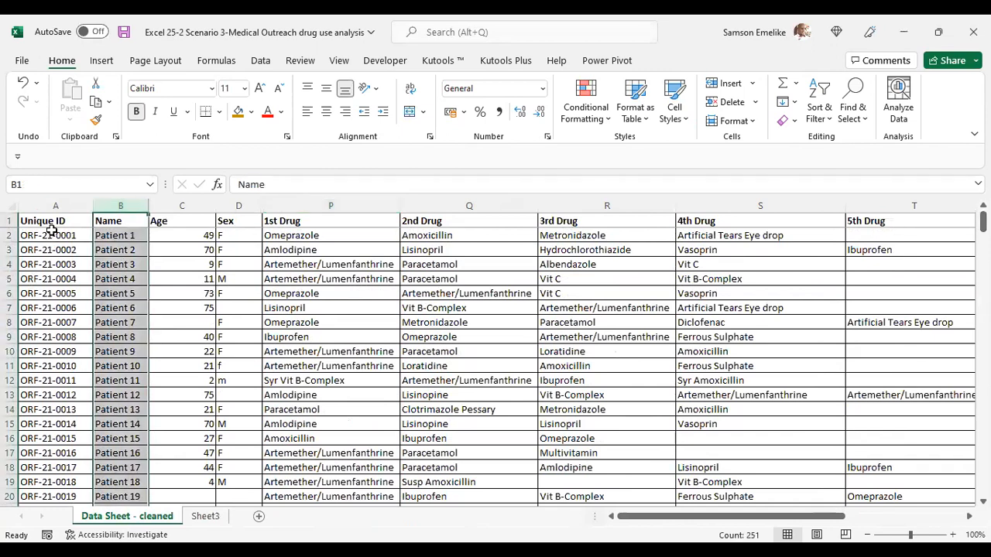
click(46, 205)
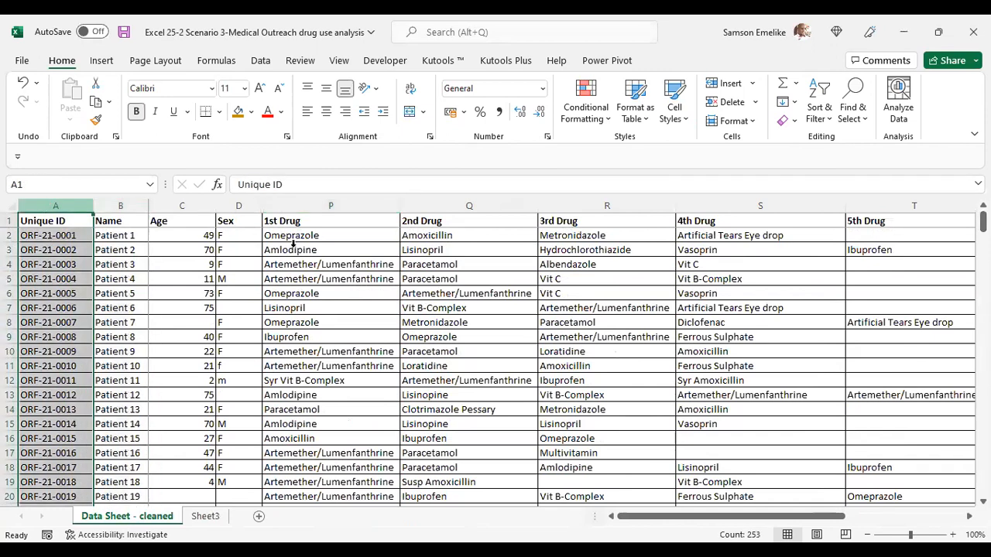
click(182, 206)
click(241, 205)
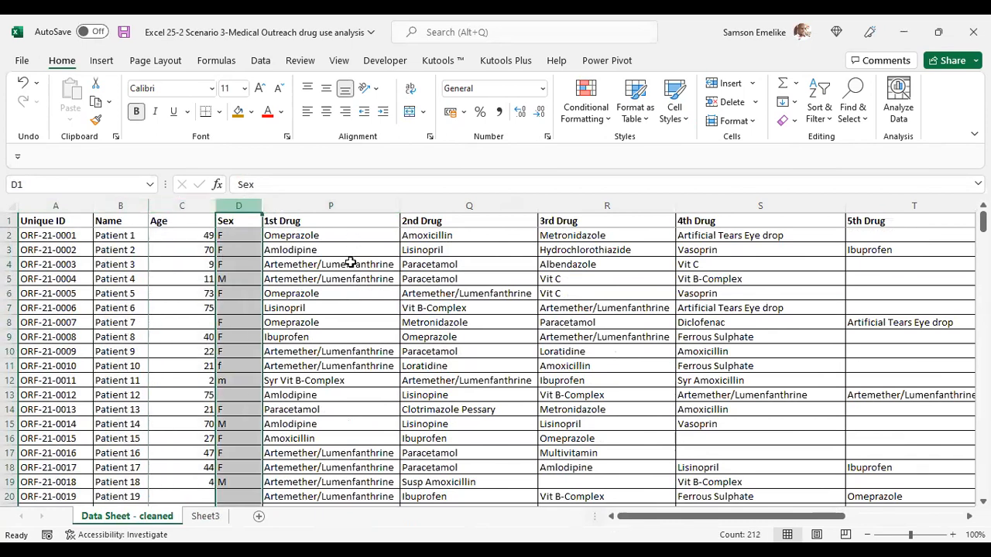
click(9, 236)
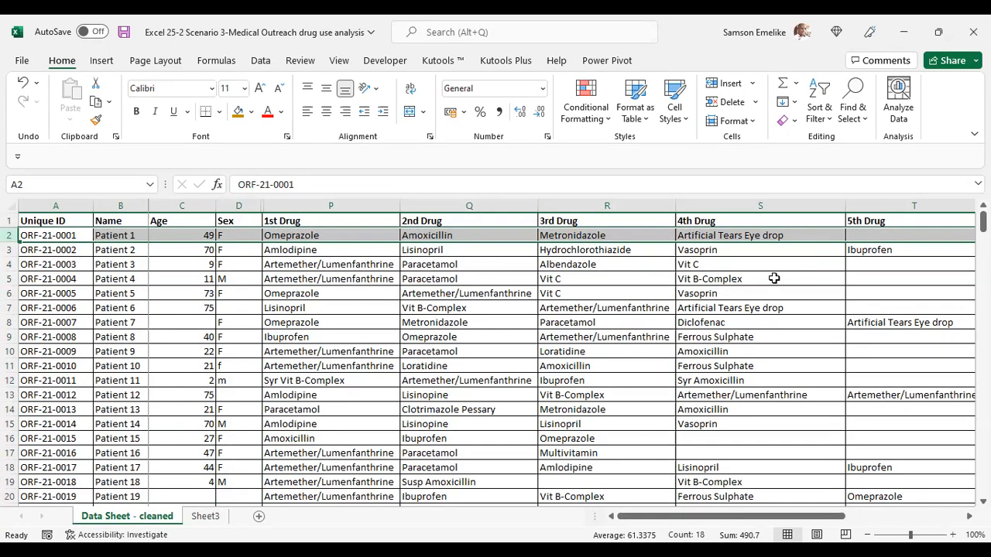
- Examine the 1st Drug to 9th Drug columns, including the drugs prescribed in row 18
drag(681, 518, 743, 515)
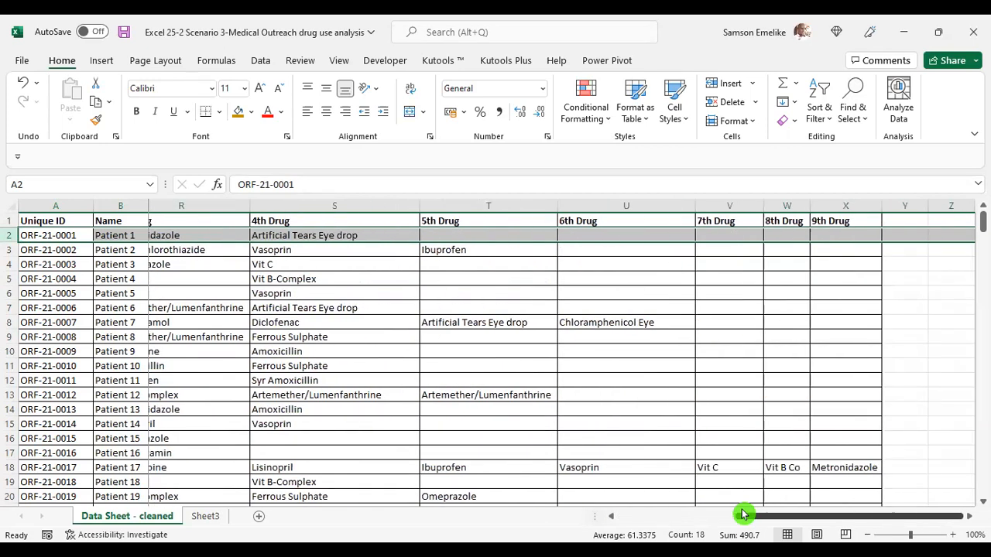
drag(843, 474, 273, 468)
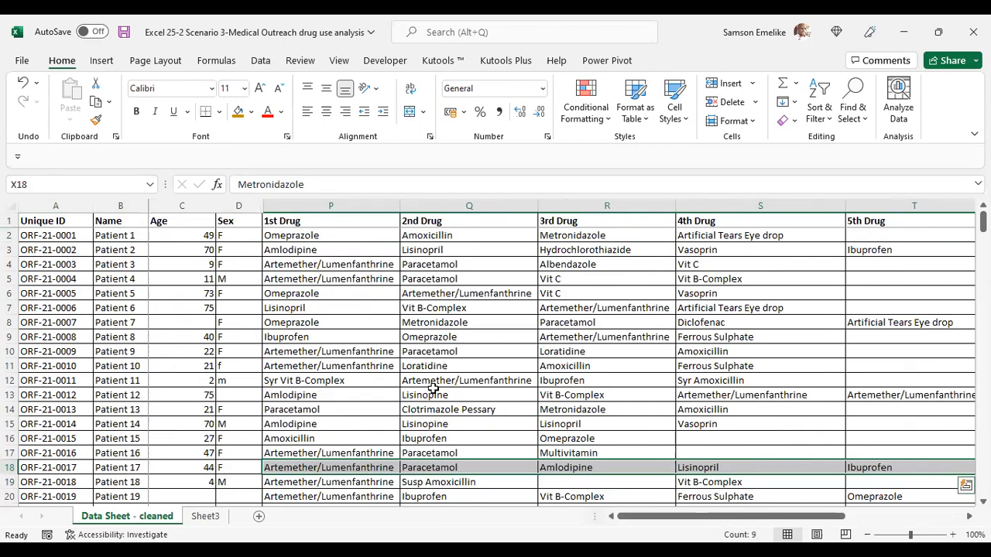
click(359, 281)
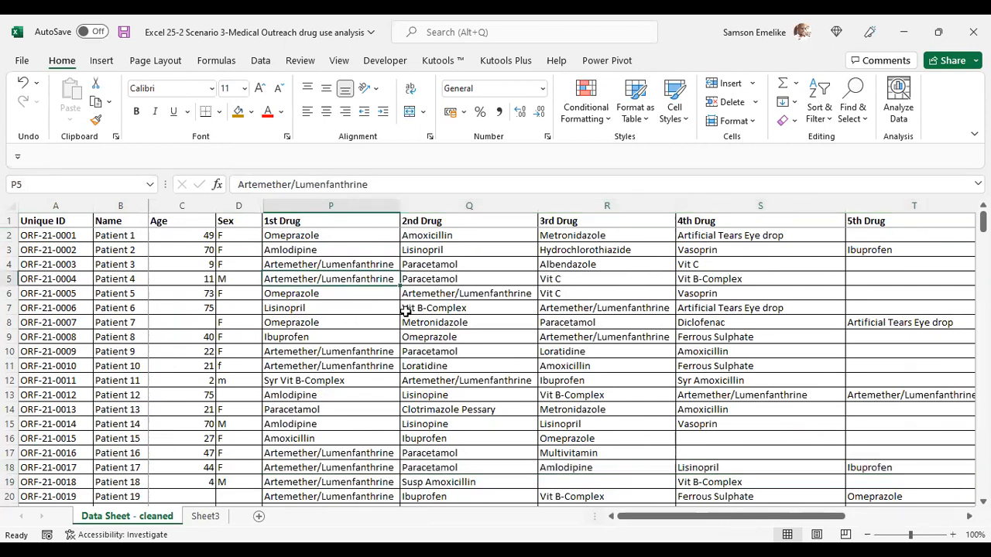
drag(343, 203, 866, 219)
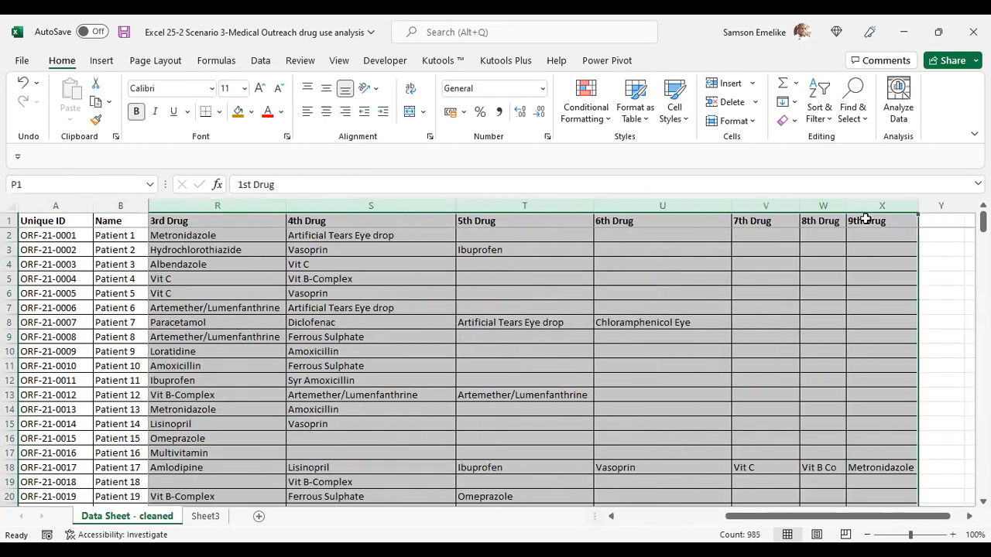
scroll(430, 394, left, 5)
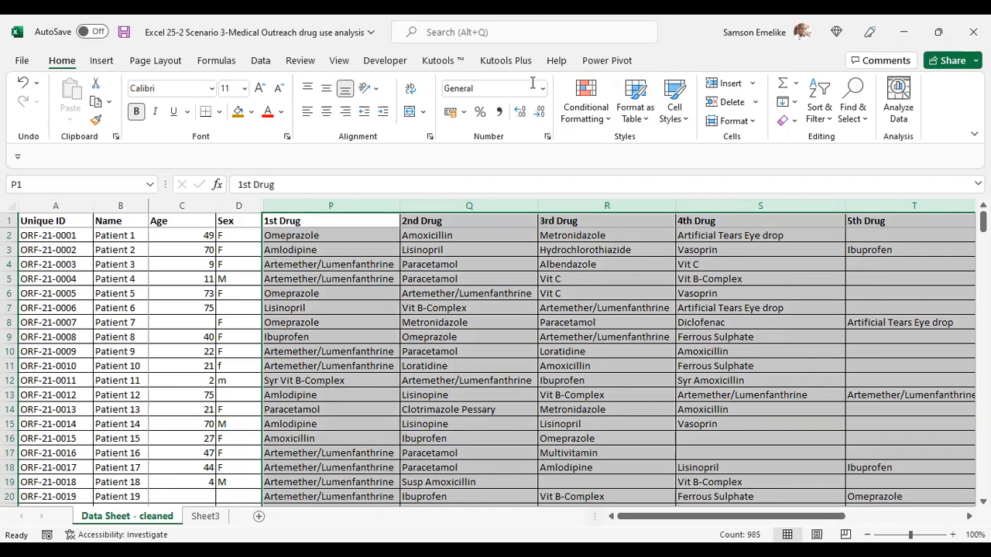
- Check the Scenario 3 task in the presentation against the 1st Drug to 3rd Drug columns of the data sheet
key(alt+Tab)
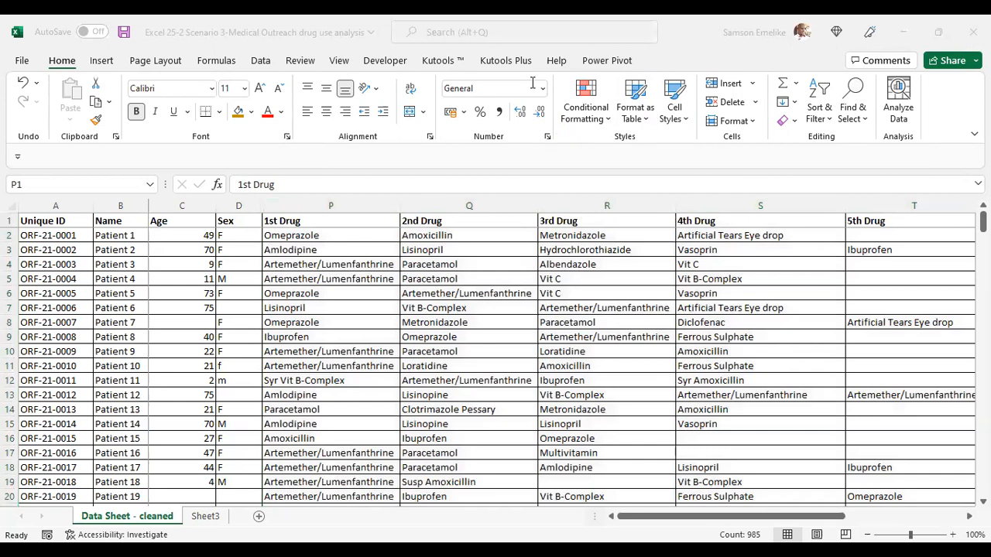
key(alt+Tab)
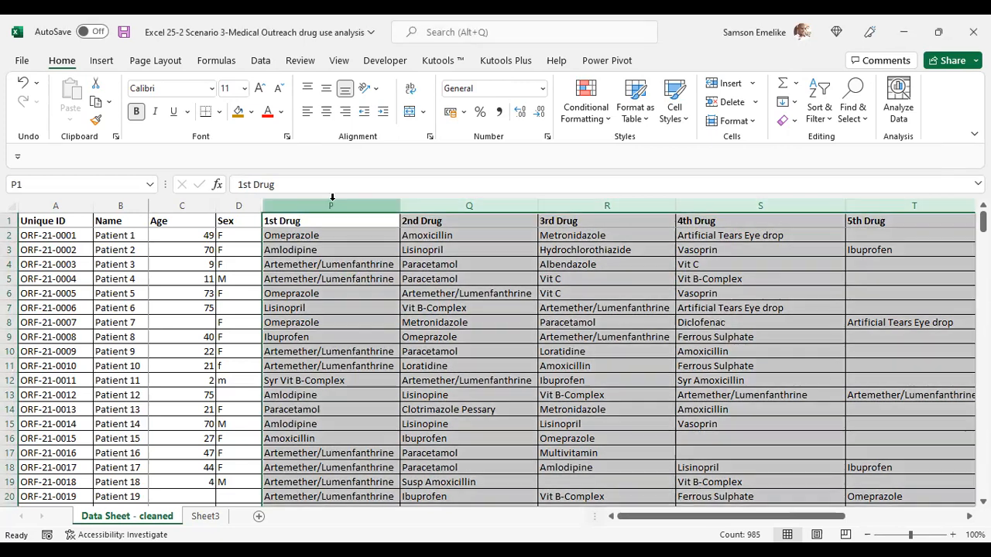
click(332, 203)
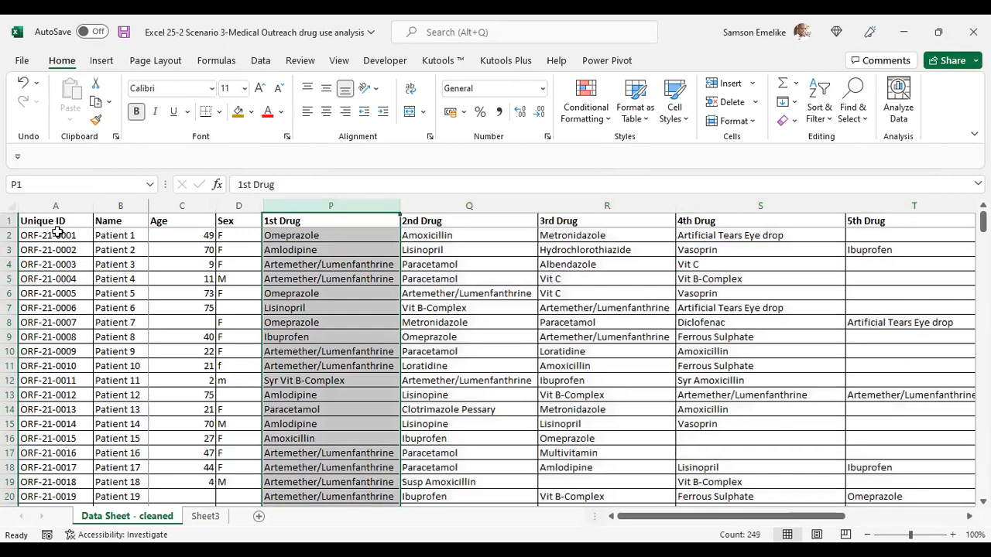
drag(347, 206, 247, 260)
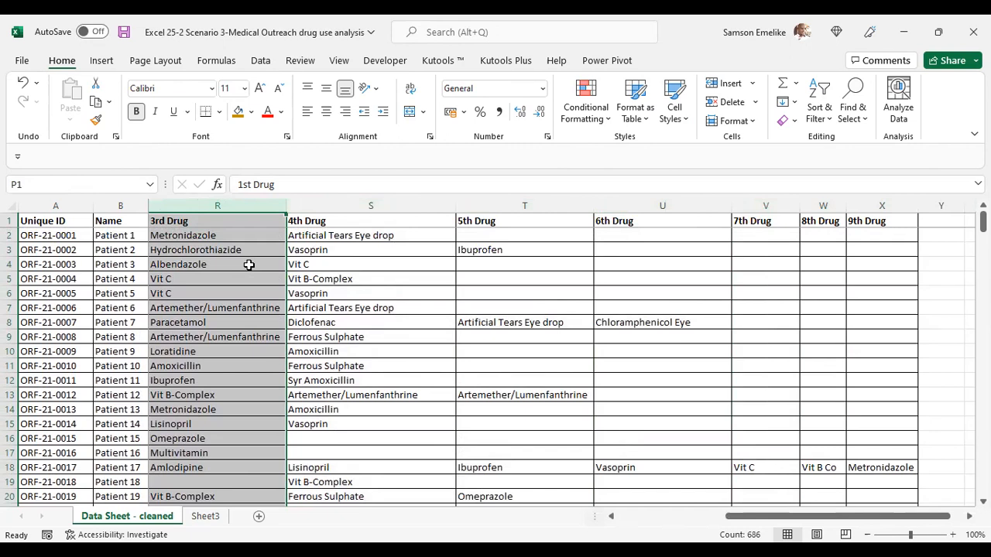
key(alt+Tab)
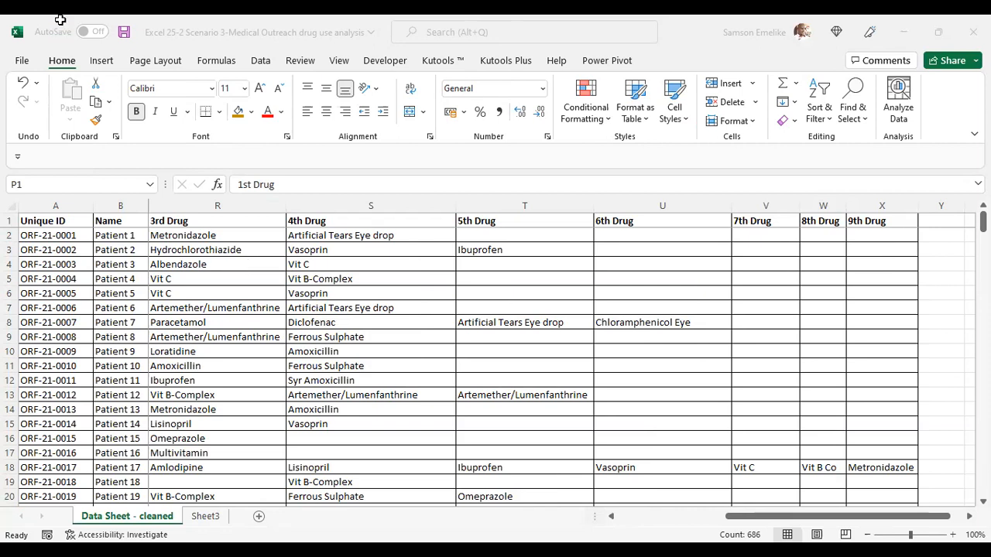
click(368, 281)
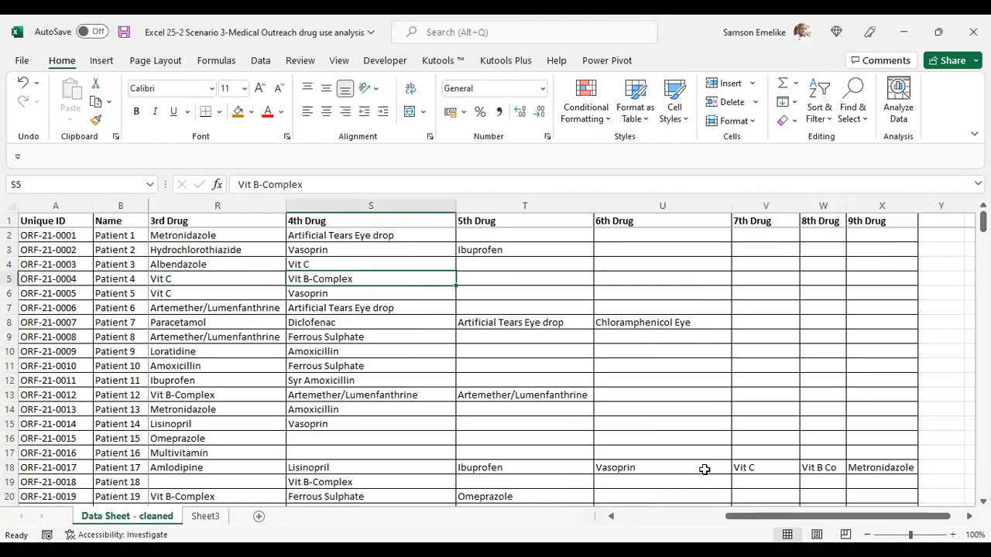
click(542, 554)
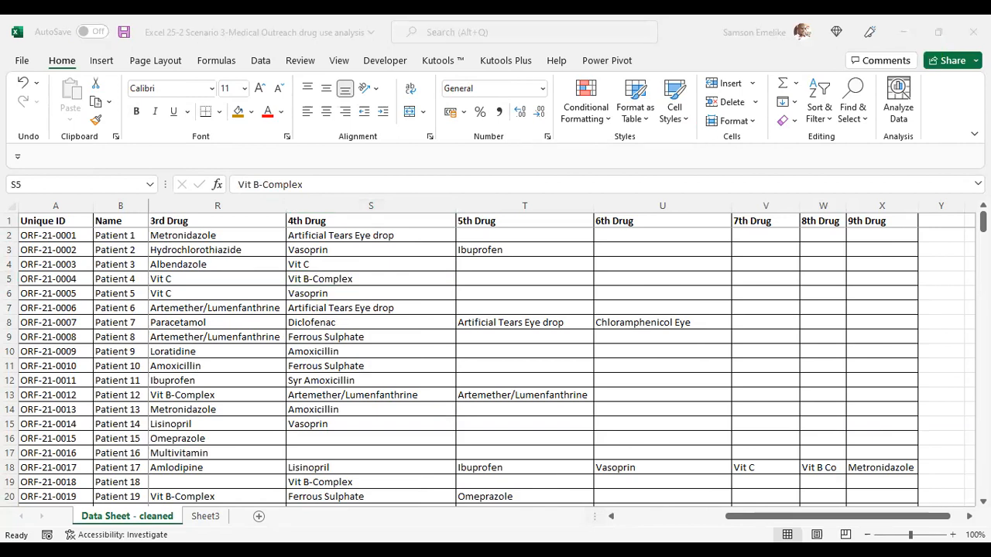
- Convert the data range A1:X253 on Data Sheet - cleaned into a table with headers
drag(753, 520, 625, 521)
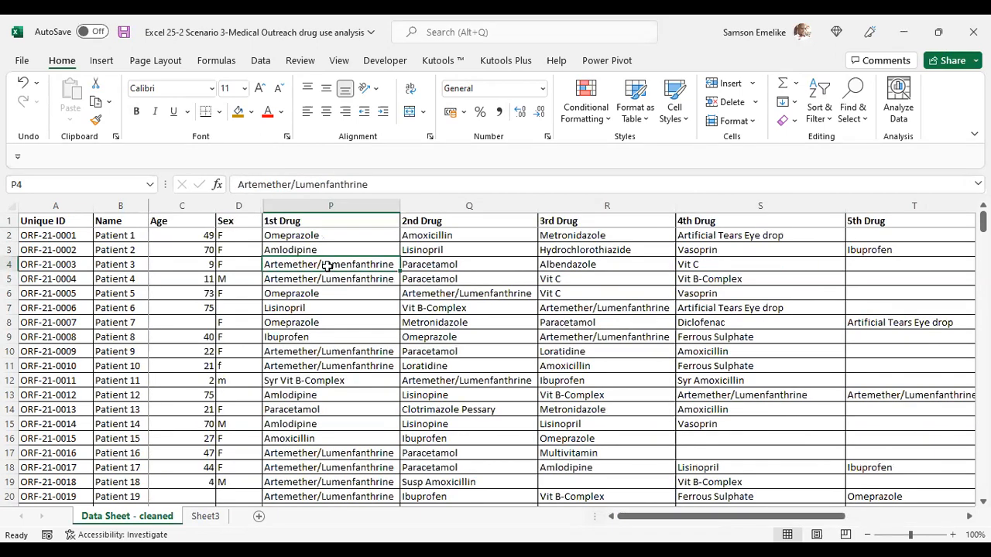
key(ctrl+a)
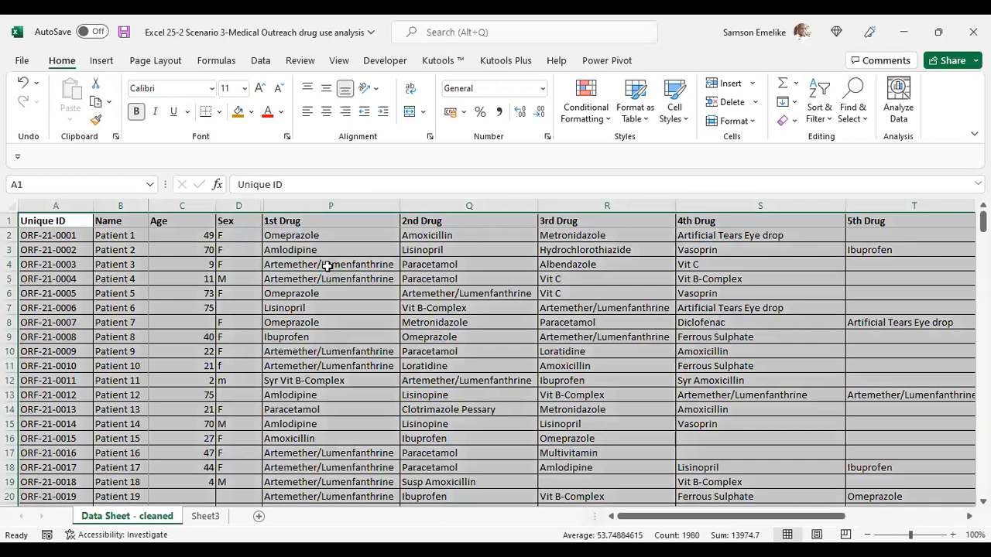
key(ctrl+t)
scroll(611, 405, down, 7)
scroll(611, 405, up, 11)
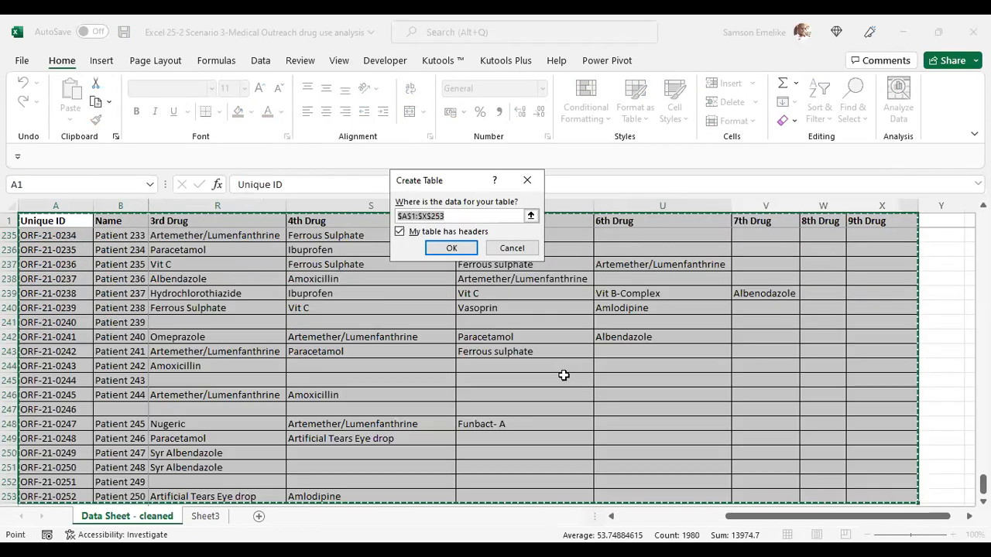
scroll(552, 363, up, 20)
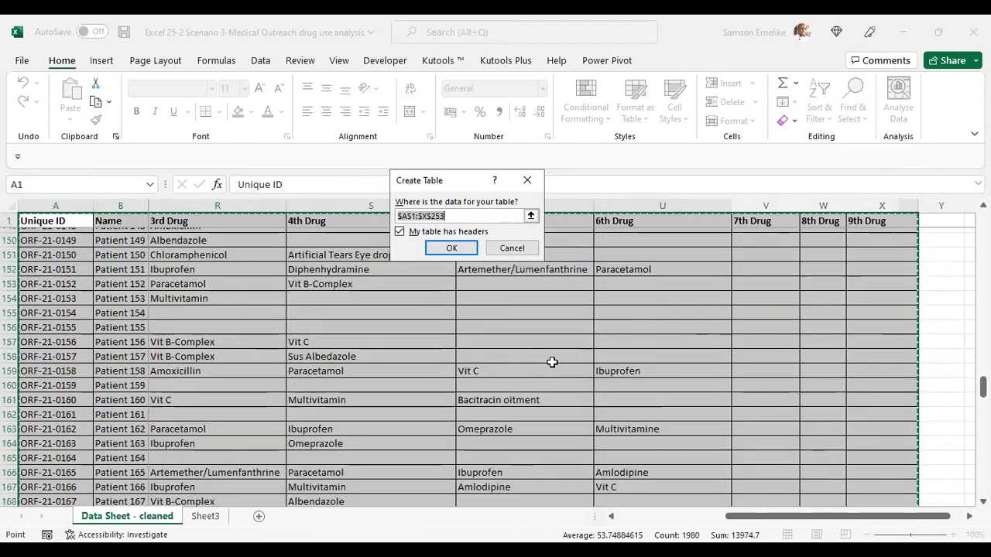
scroll(552, 361, up, 20)
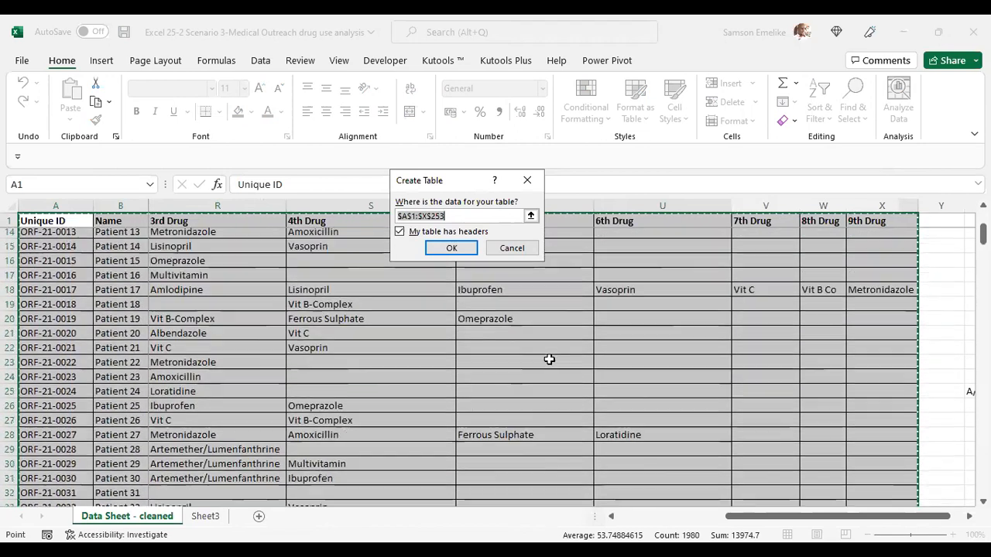
click(446, 252)
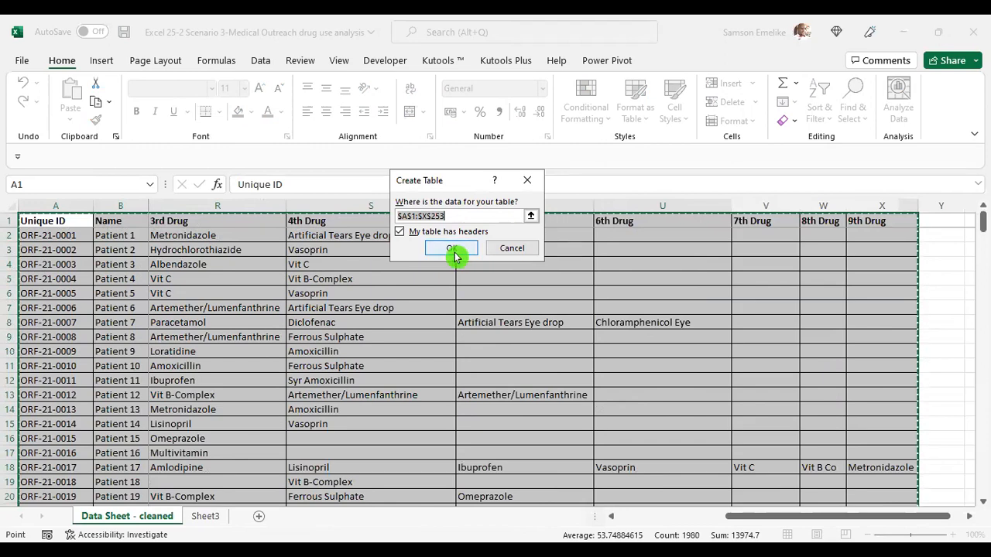
click(449, 251)
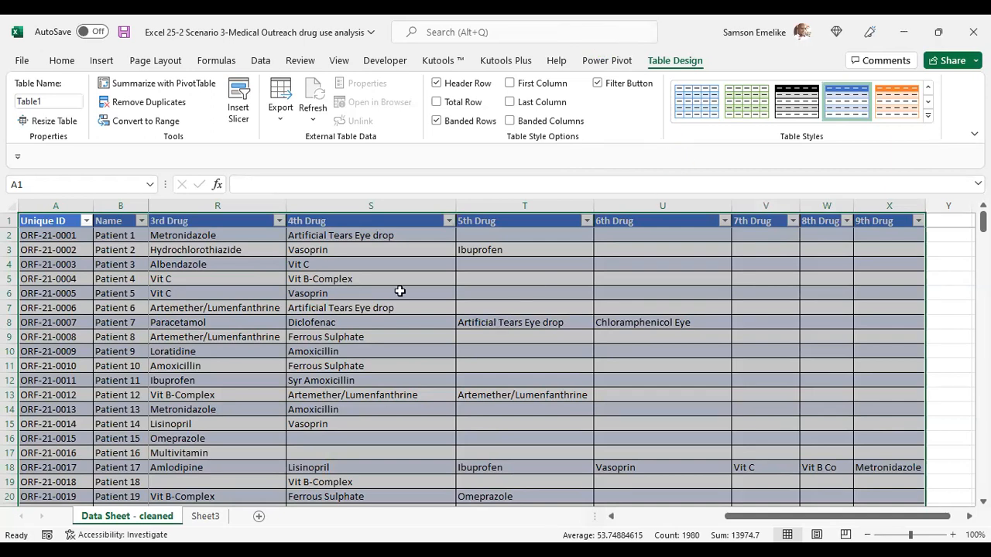
- Review the 1st Drug to 9th Drug columns in the formatted table
click(397, 254)
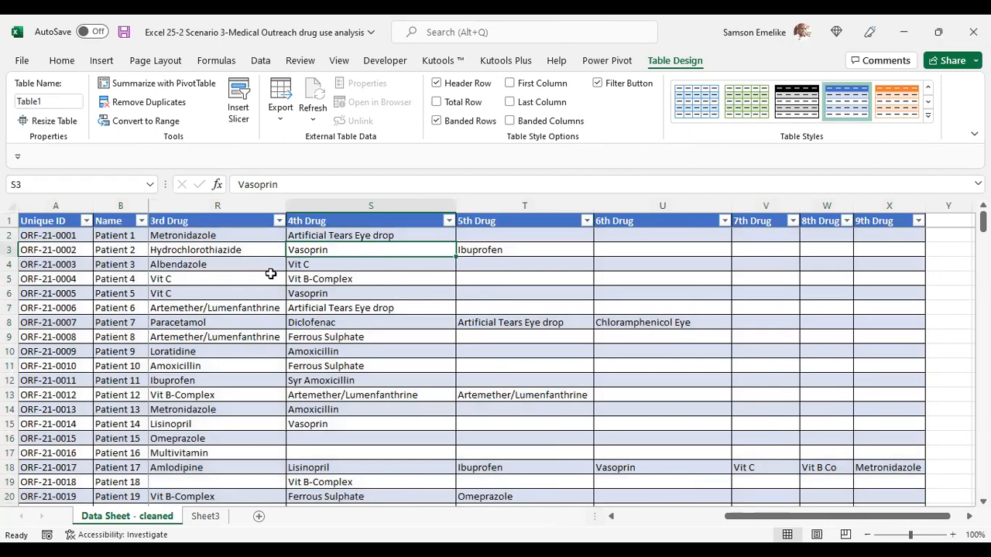
click(183, 220)
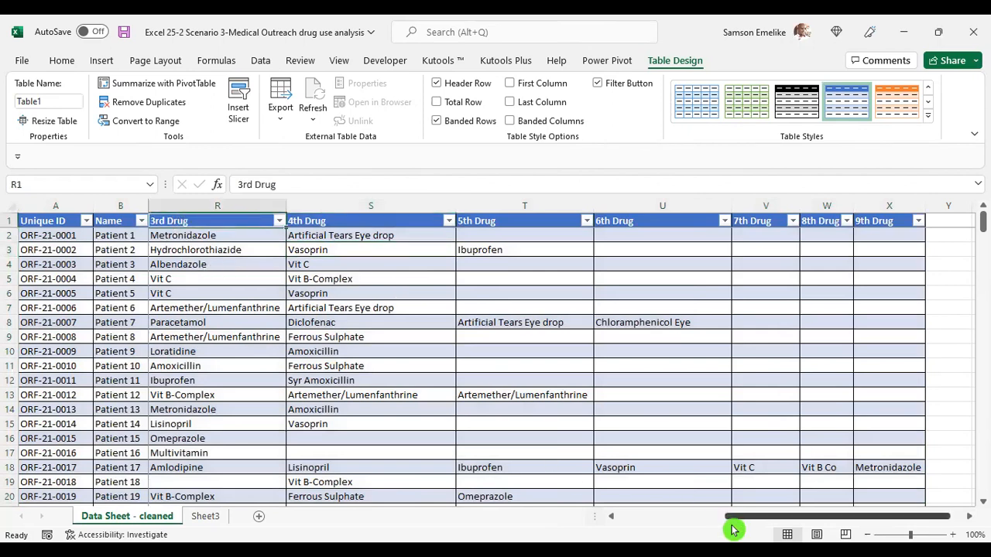
click(613, 520)
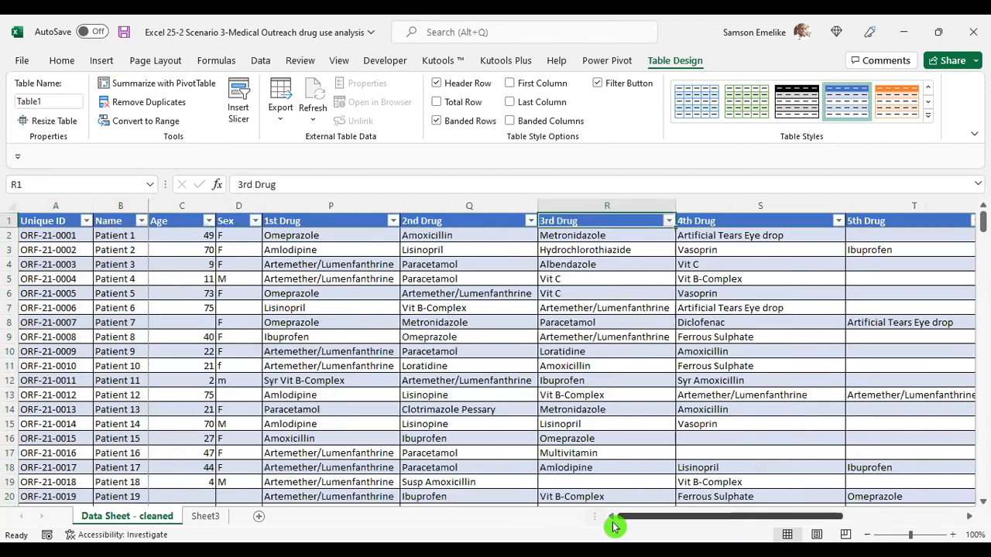
drag(312, 204, 904, 216)
drag(770, 524, 635, 526)
drag(475, 318, 476, 312)
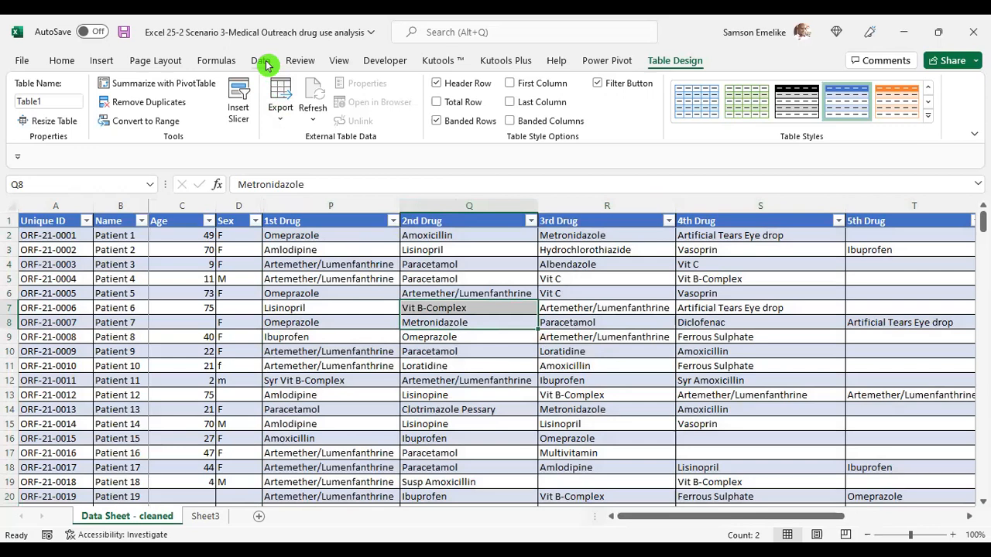
- Load the patient table into the Power Query Editor and view the columns beyond Unique ID
click(262, 61)
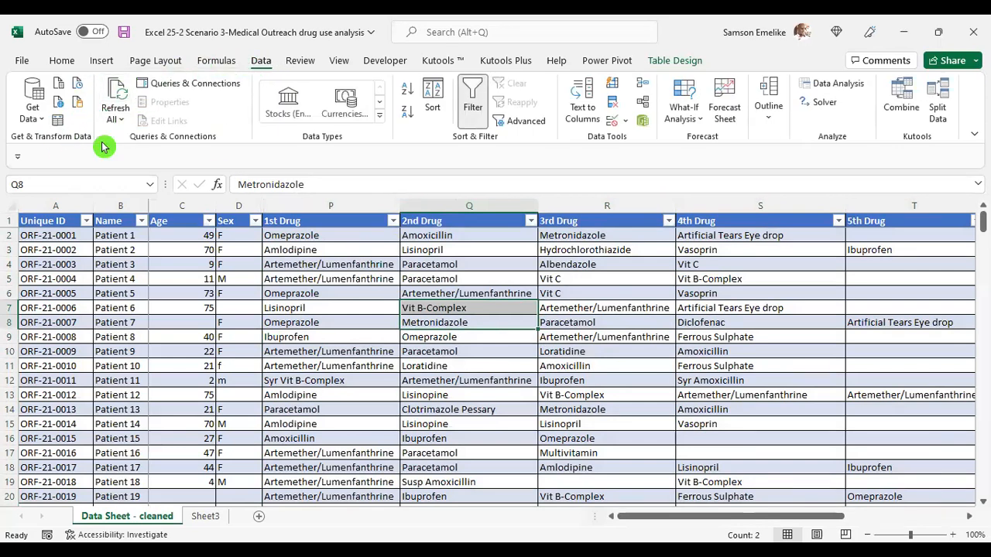
click(59, 125)
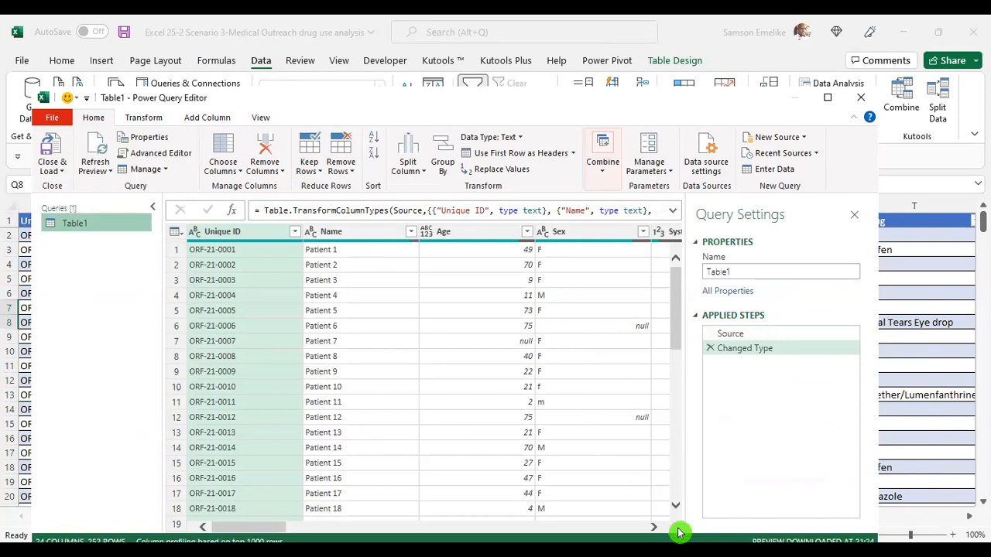
click(653, 532)
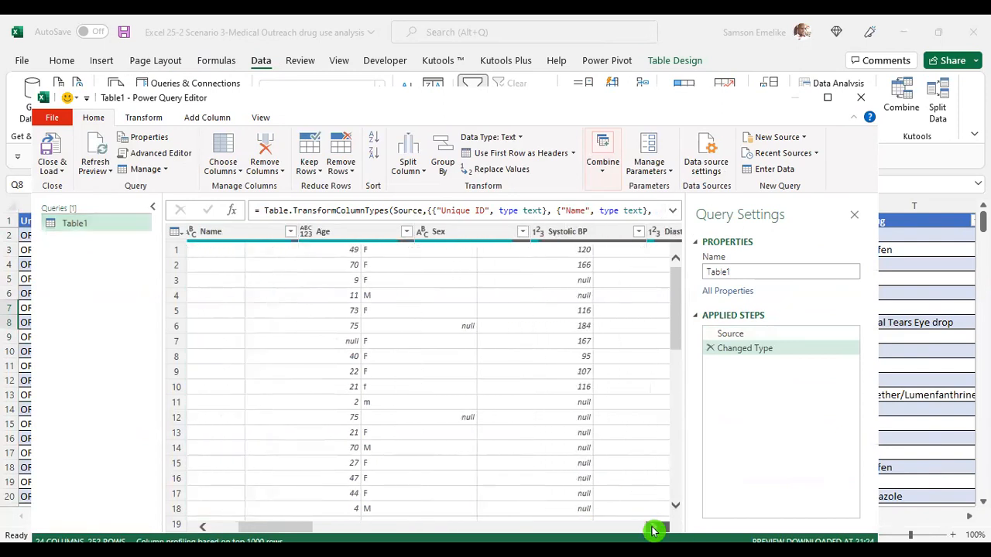
- Unpivot the 1st Drug through 9th Drug columns into attribute and value columns
click(653, 531)
click(653, 531)
click(653, 531)
click(653, 531)
click(652, 532)
click(653, 531)
click(653, 531)
click(653, 531)
click(653, 531)
click(652, 531)
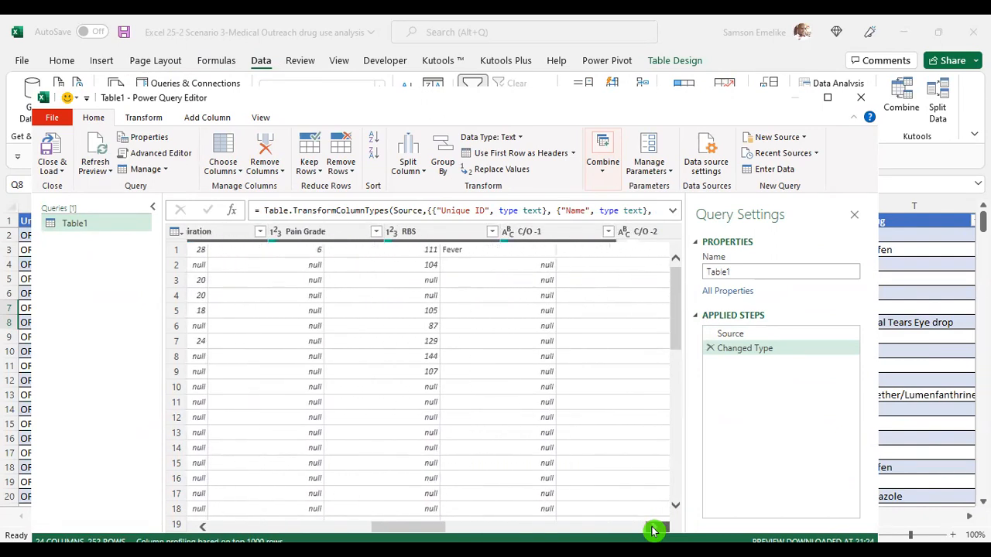
click(652, 531)
click(653, 531)
click(652, 531)
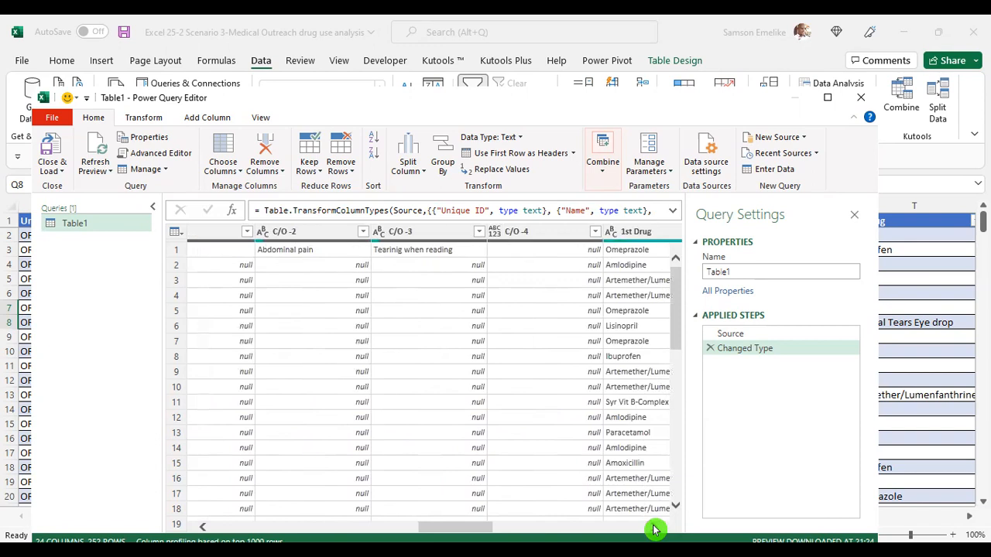
click(653, 531)
click(653, 532)
click(653, 531)
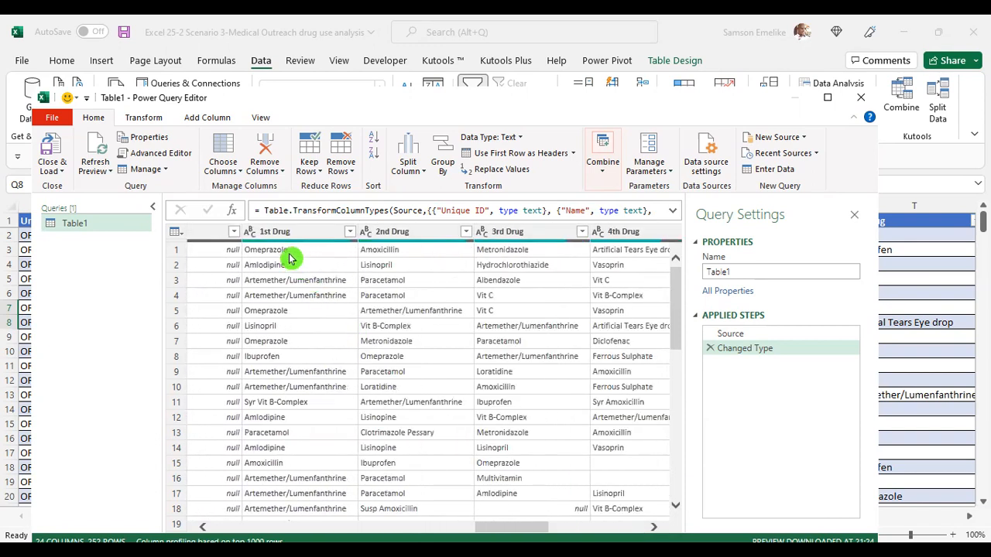
click(263, 232)
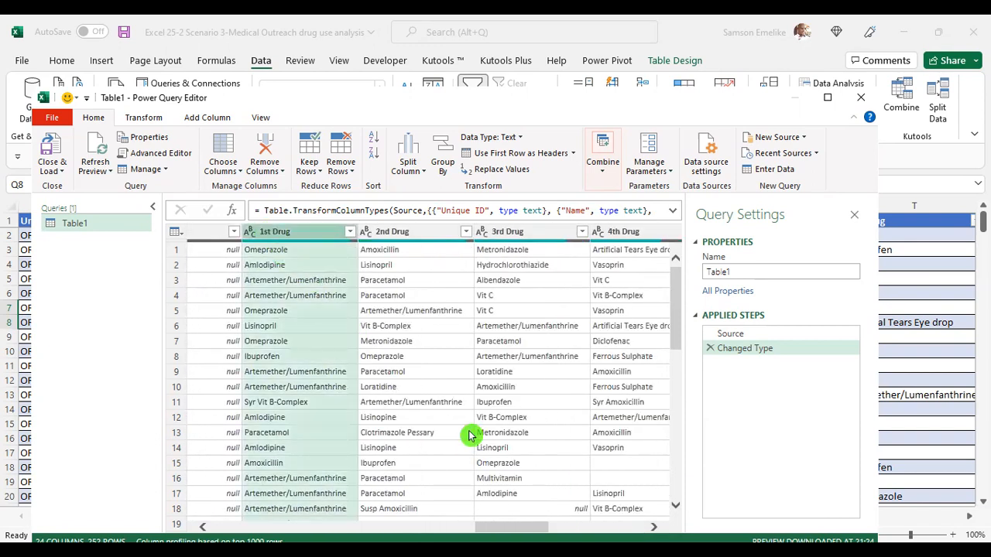
drag(504, 531, 640, 530)
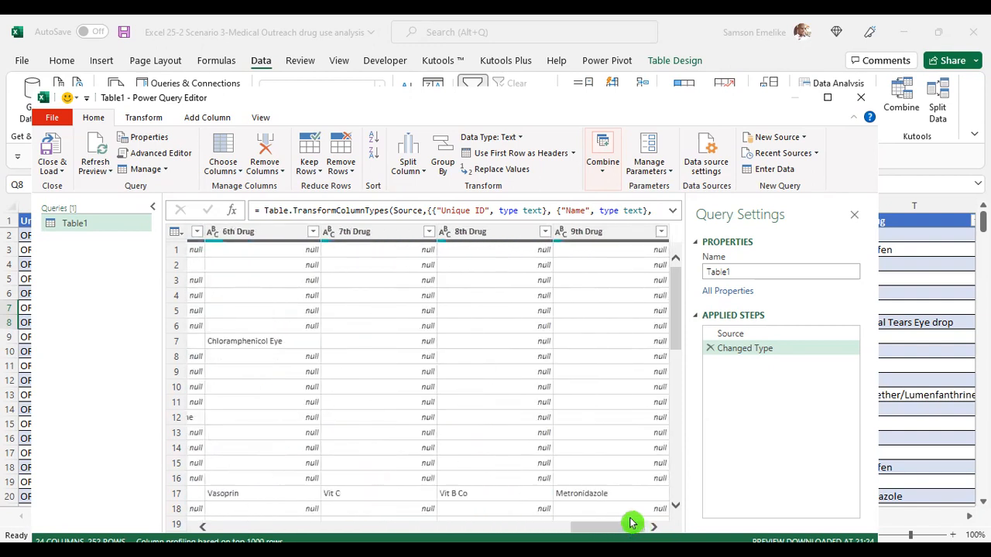
shift+click(595, 232)
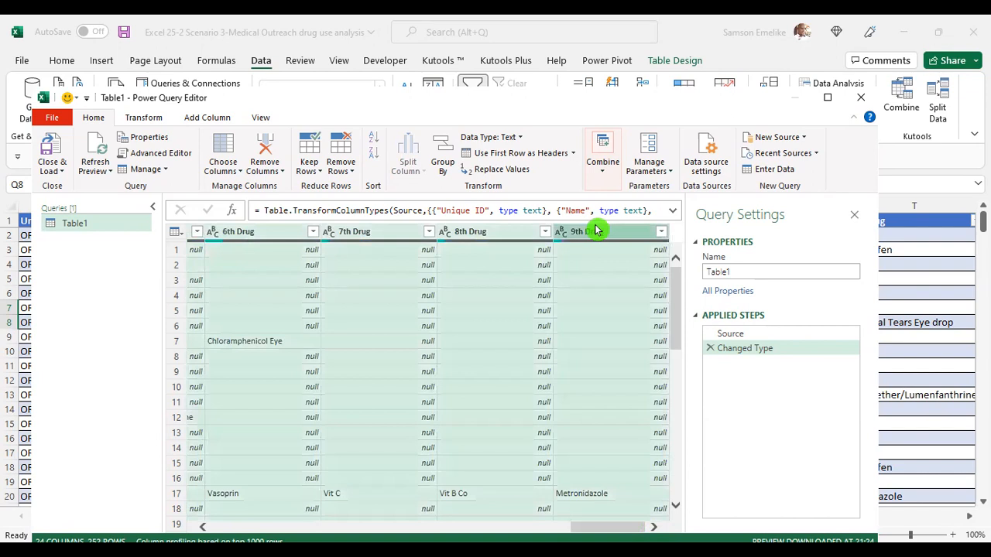
right_click(588, 233)
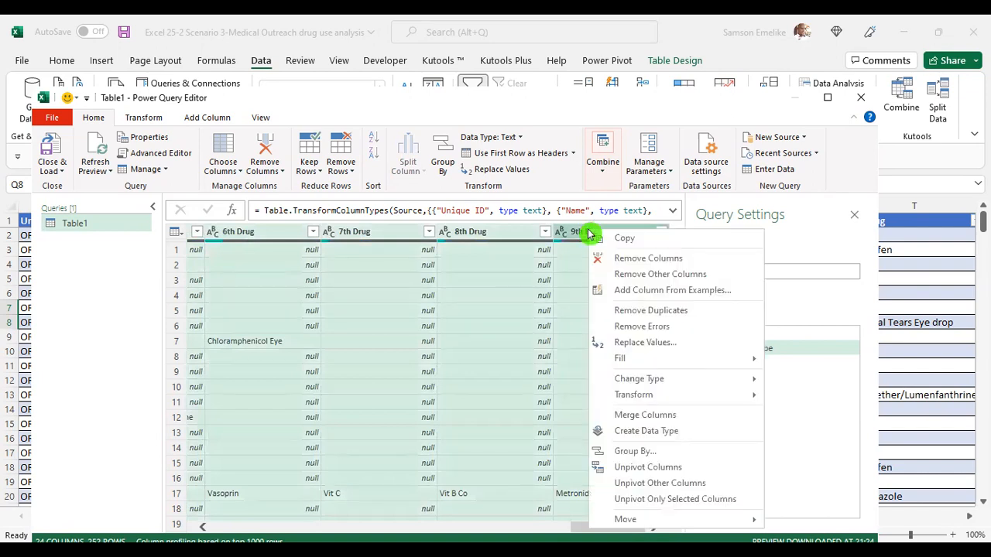
click(660, 468)
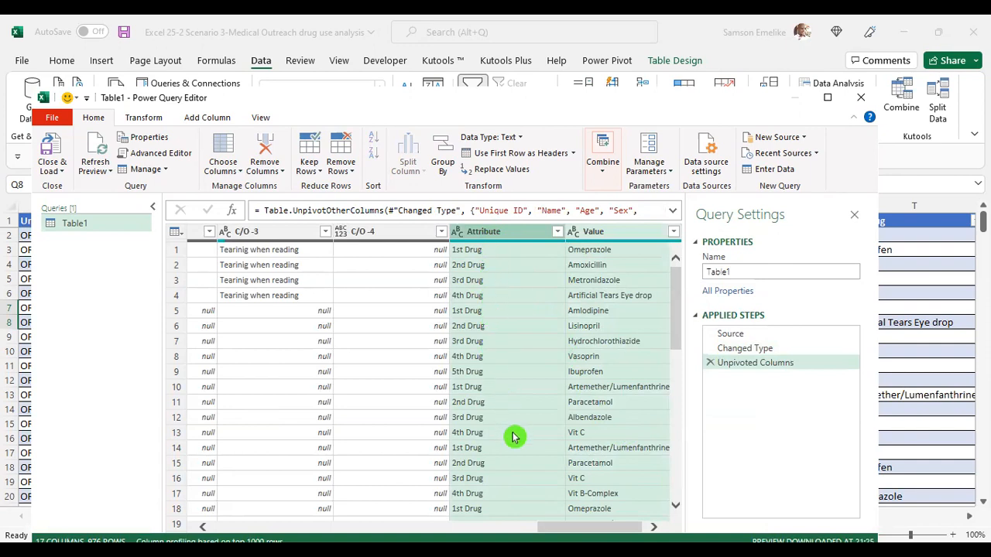
- Check the unpivoted drug rows and remove all columns from Unique ID to C/O -4, keeping only Attribute and Value
scroll(489, 468, down, 5)
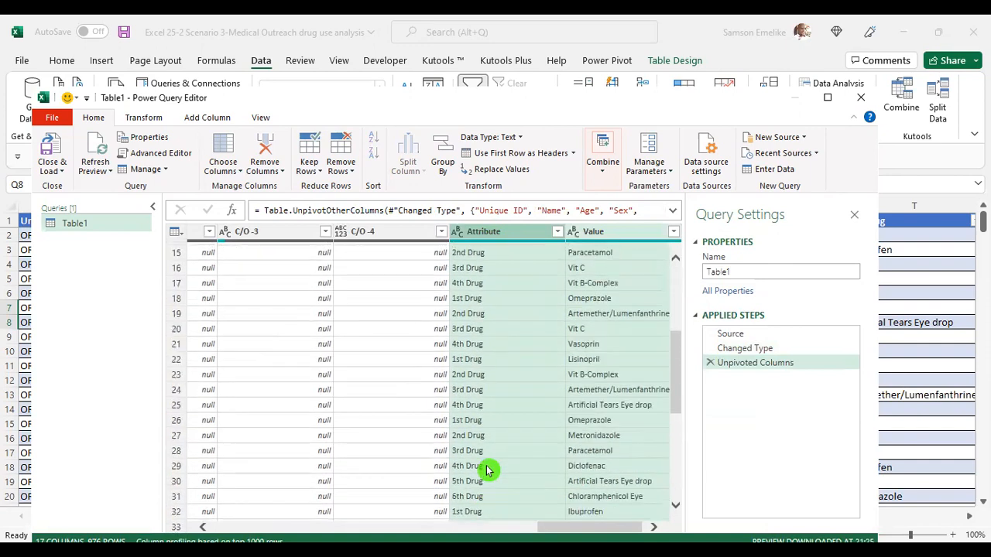
scroll(488, 468, up, 4)
scroll(488, 468, up, 1)
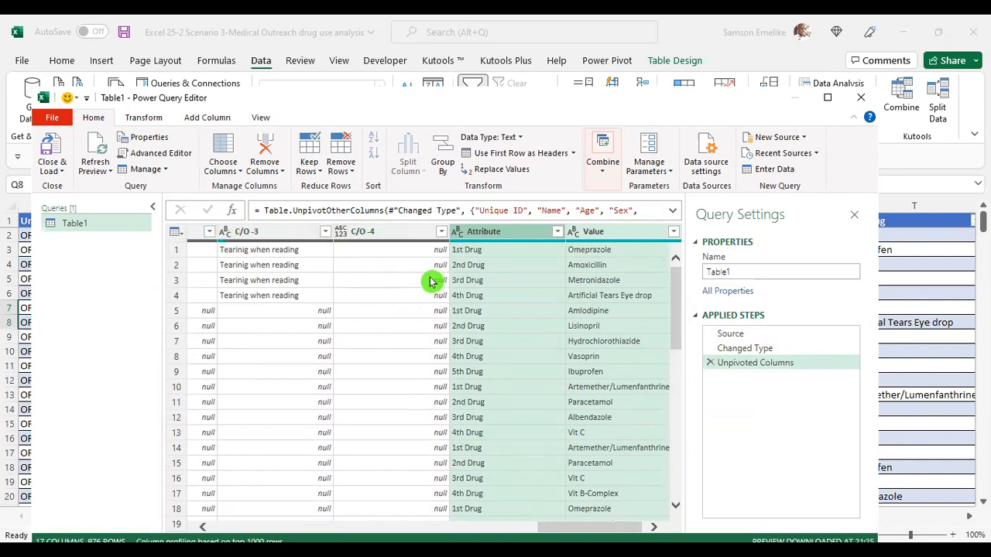
click(526, 232)
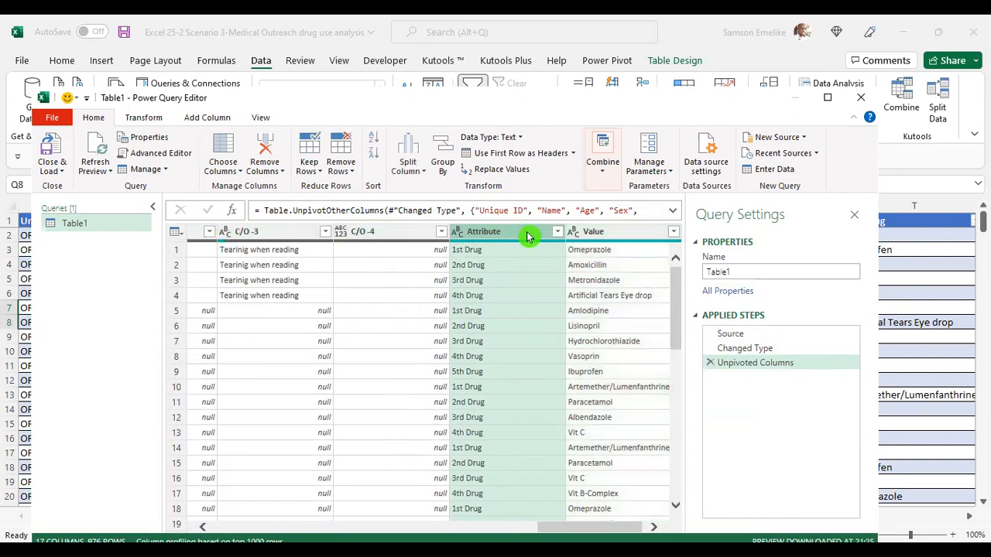
ctrl+click(614, 232)
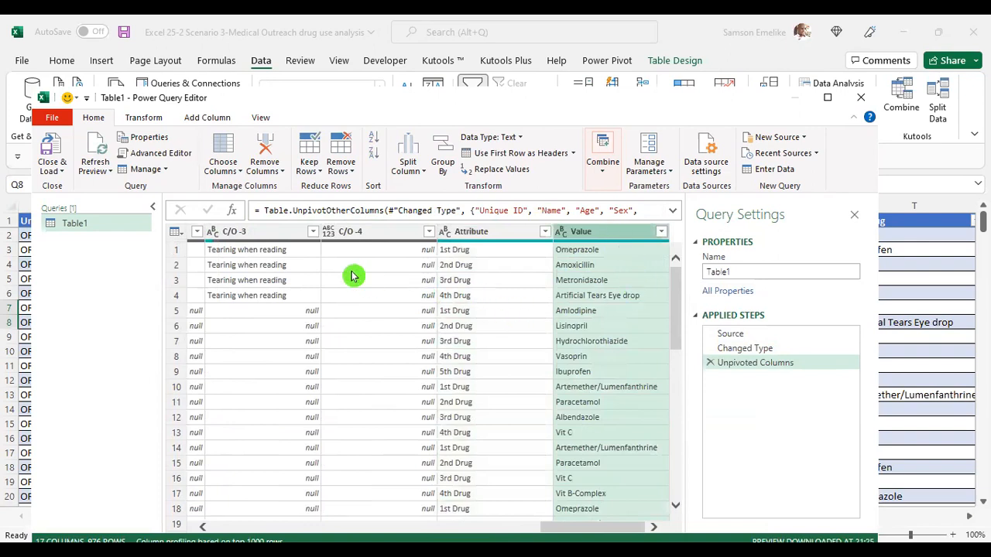
click(371, 234)
drag(612, 531, 239, 533)
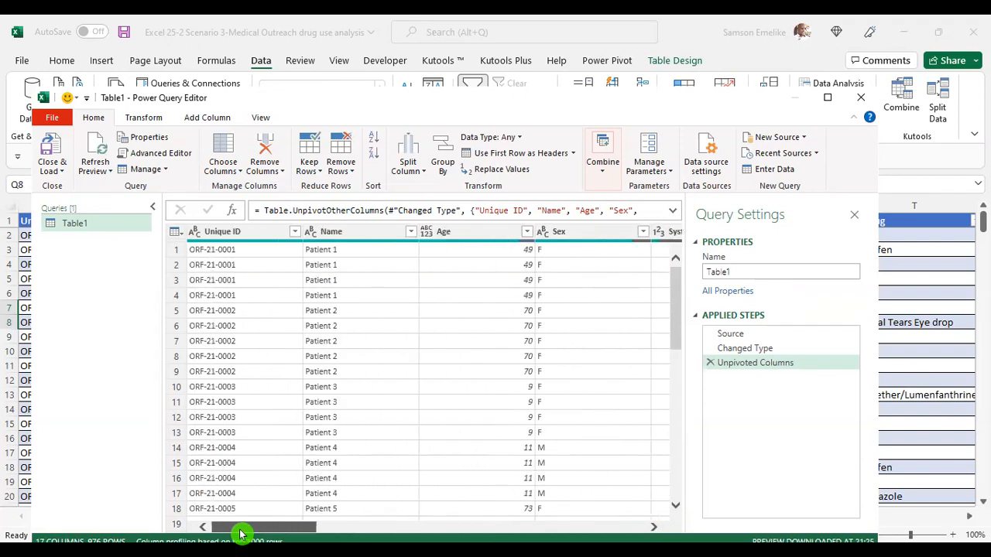
click(220, 236)
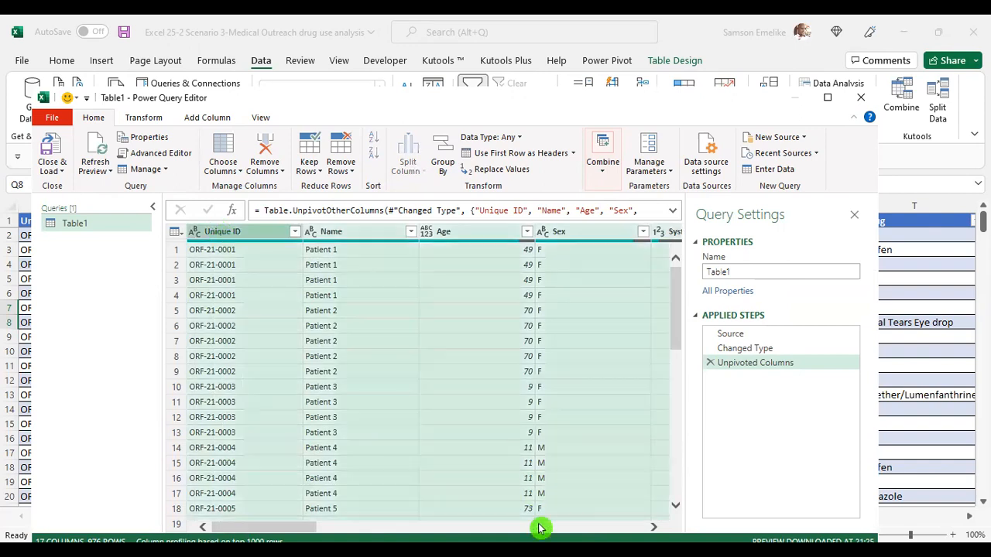
drag(288, 531, 629, 523)
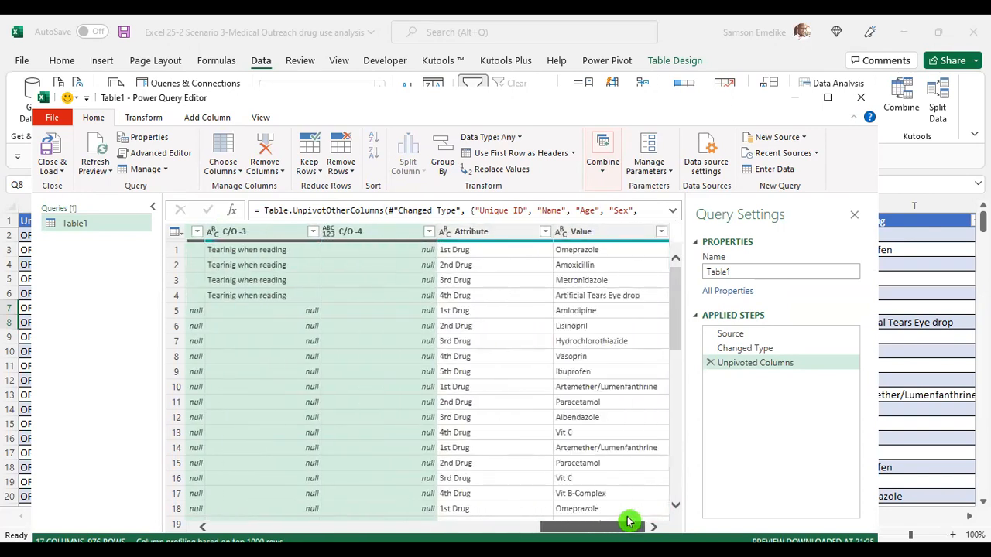
click(265, 149)
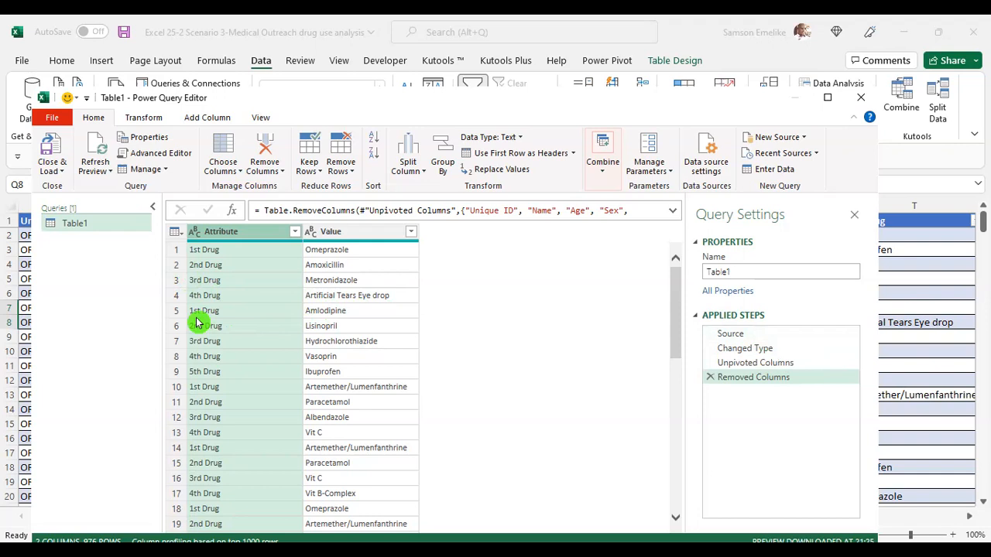
- Delete the Removed Columns, Unpivoted Columns and Changed Type steps, and close the Power Query Editor, discarding the changes
click(711, 376)
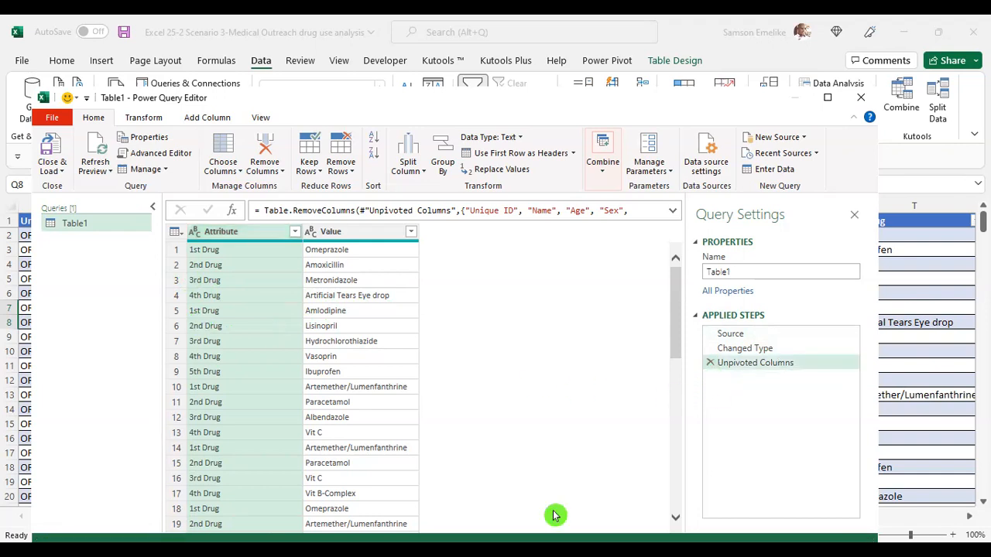
click(710, 363)
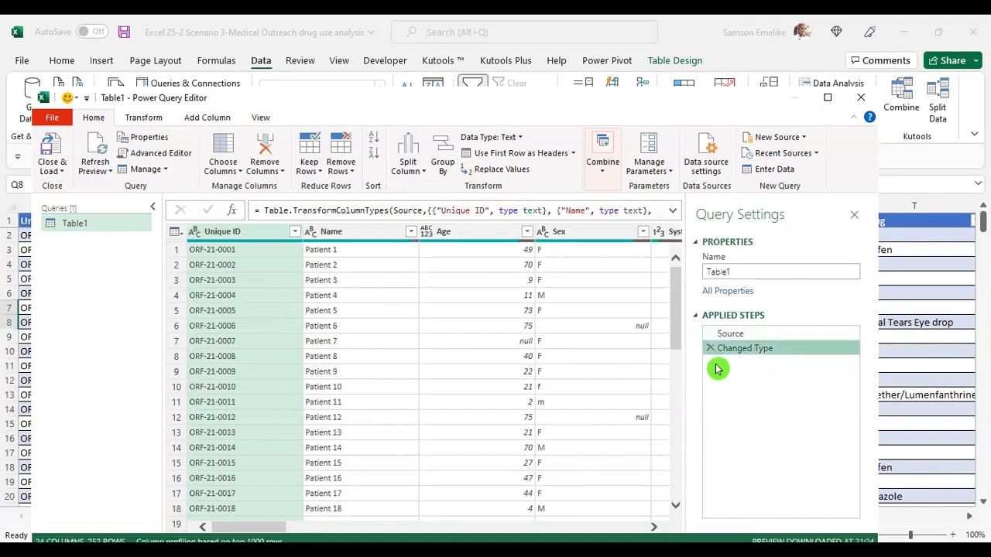
click(710, 349)
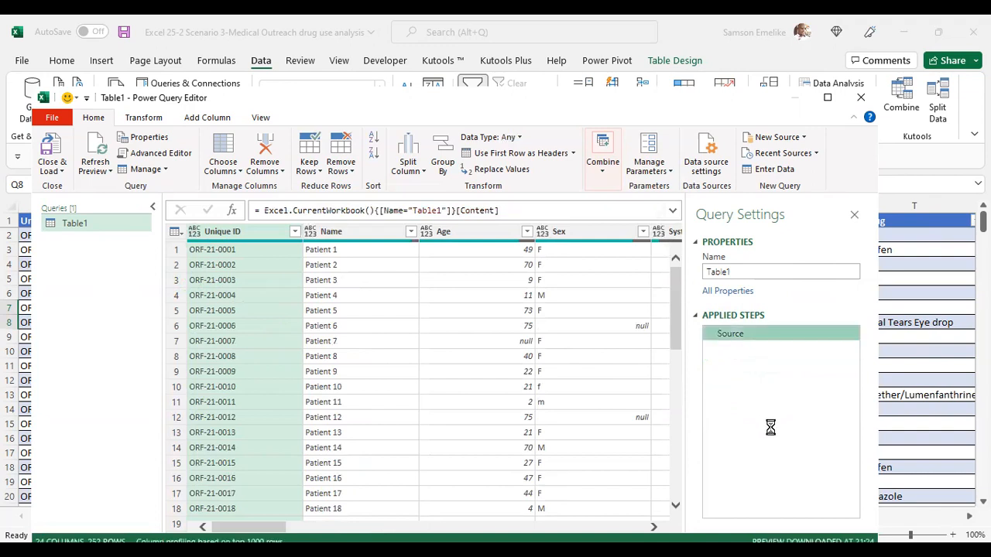
click(865, 99)
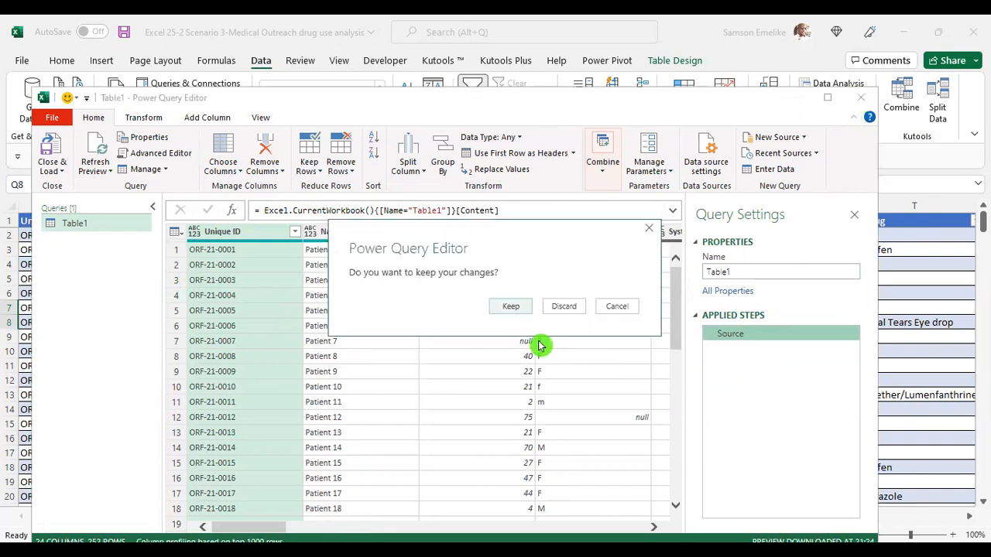
click(569, 309)
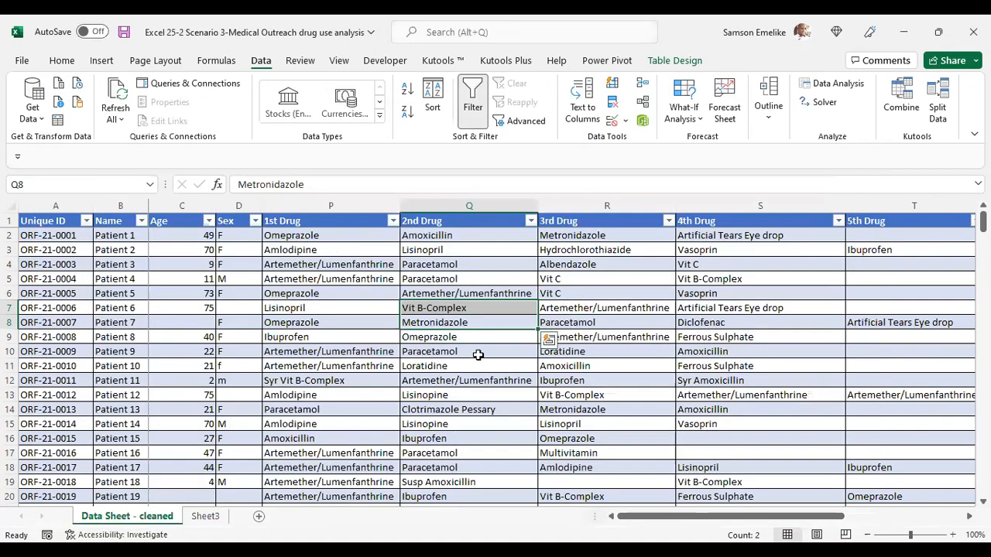
- Examine how the drug entries are spread across the 1st Drug to 9th Drug columns on Data Sheet - cleaned
click(463, 380)
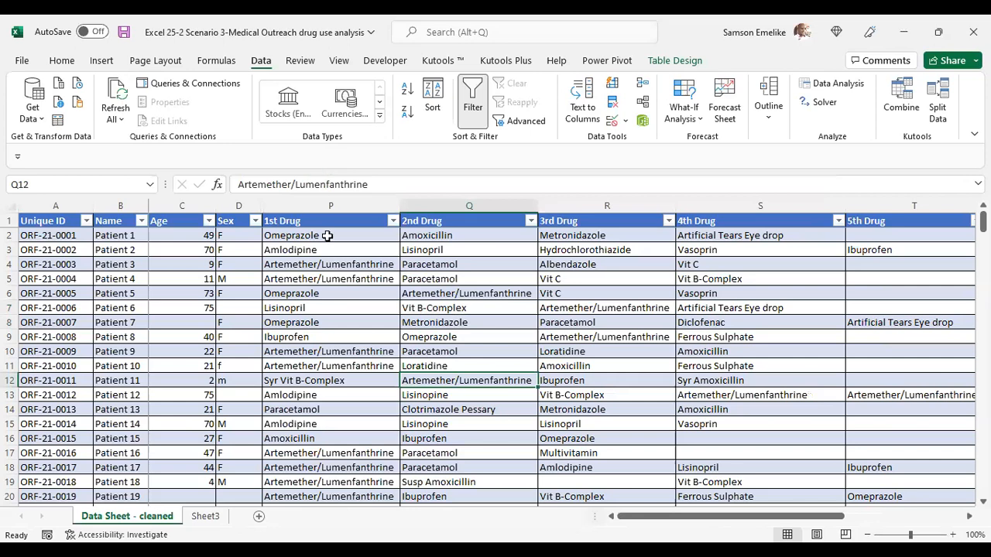
click(439, 222)
click(322, 265)
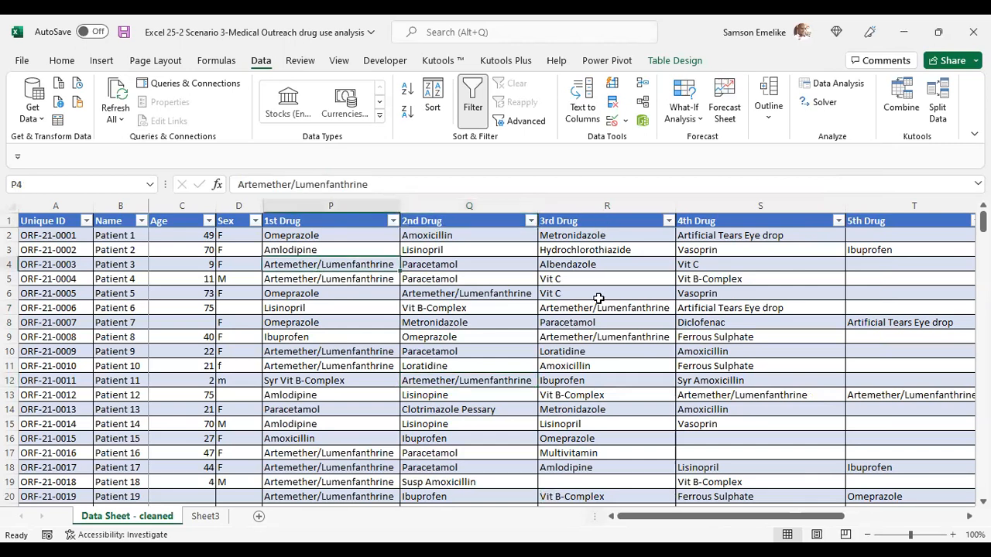
click(600, 216)
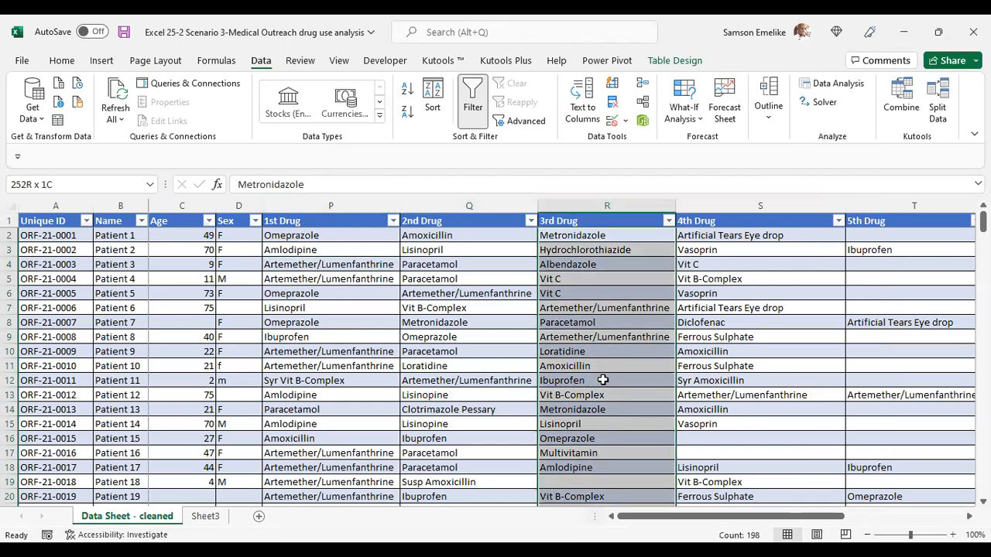
click(317, 424)
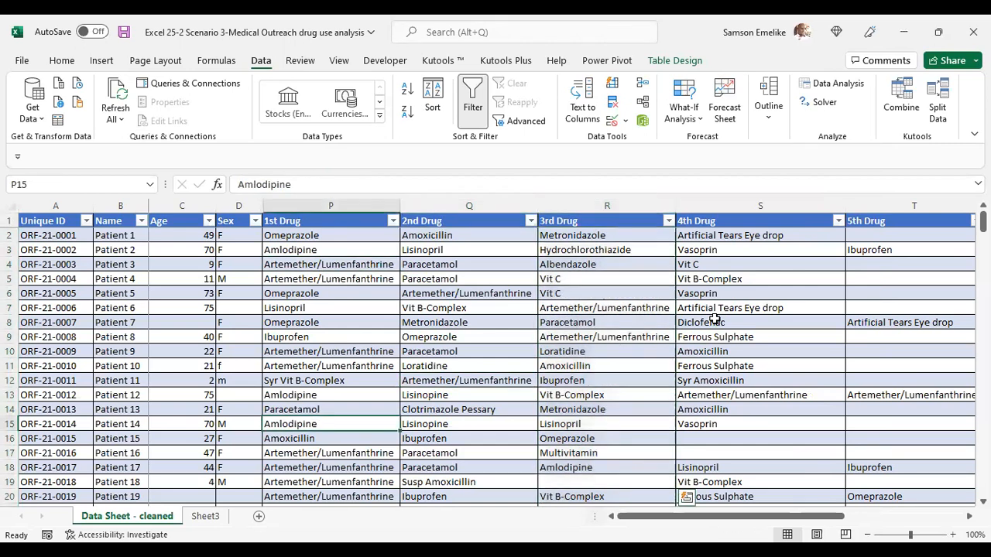
click(754, 229)
click(331, 468)
click(331, 204)
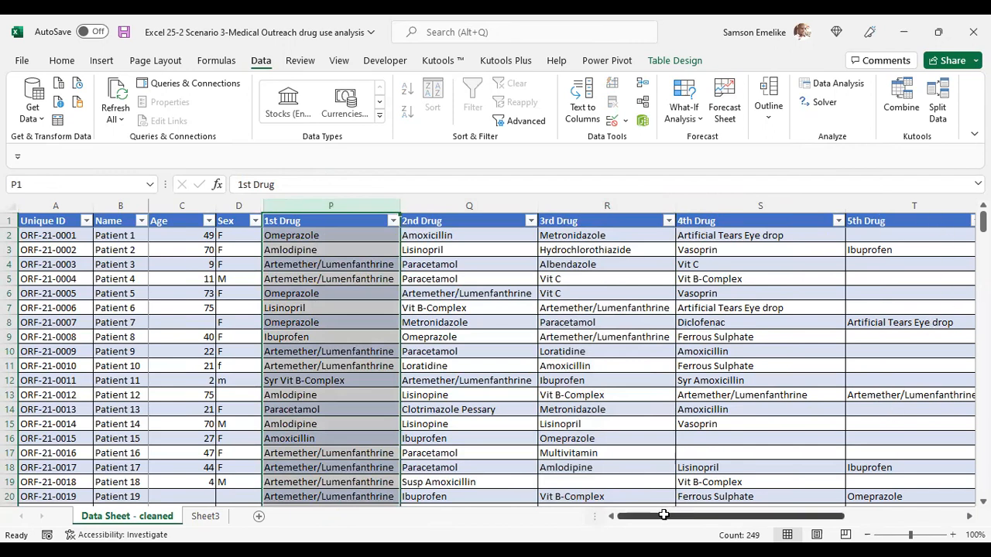
scroll(664, 515, right, 3)
scroll(664, 515, left, 2)
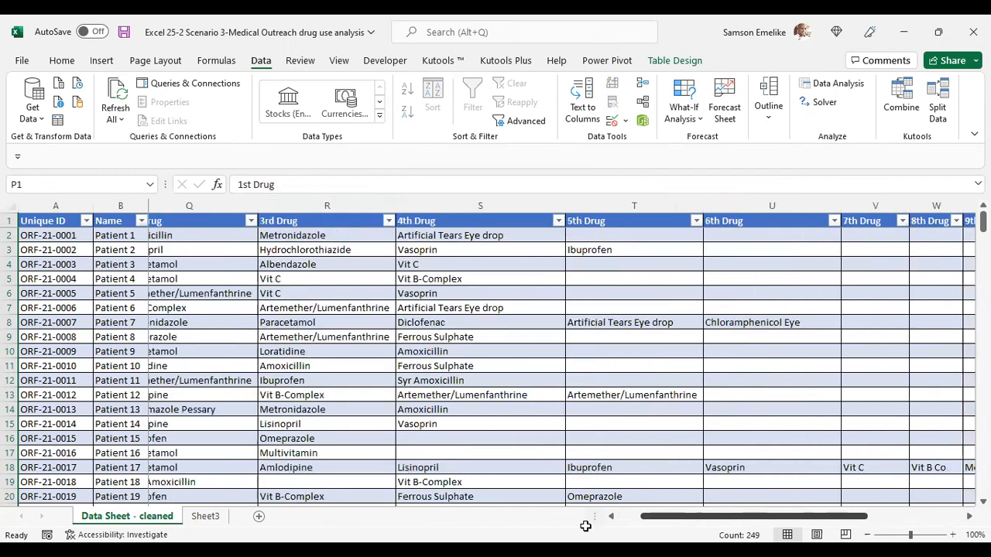
scroll(585, 527, left, 3)
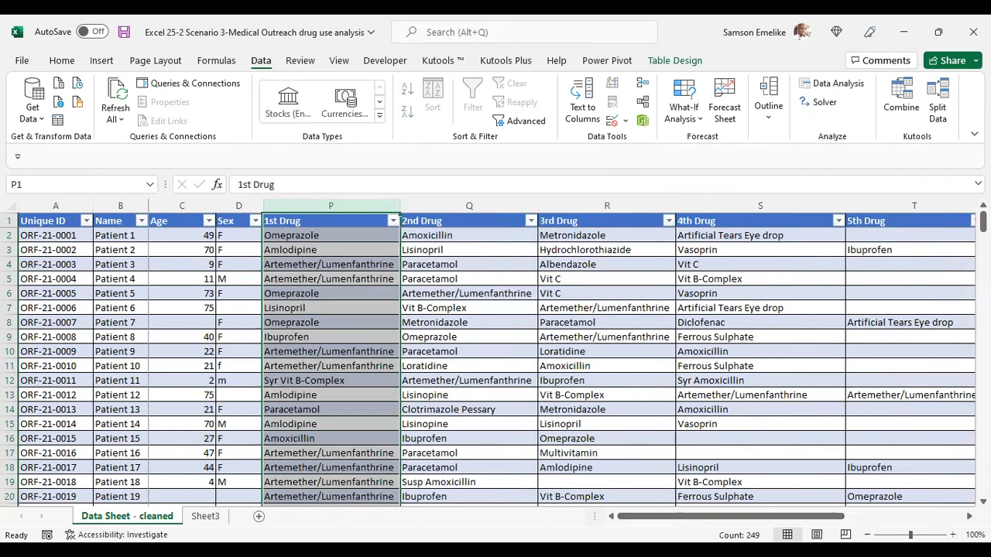
- Examine the first patient's record in row 2, comparing its 1st Drug and 2nd Drug entries
click(9, 236)
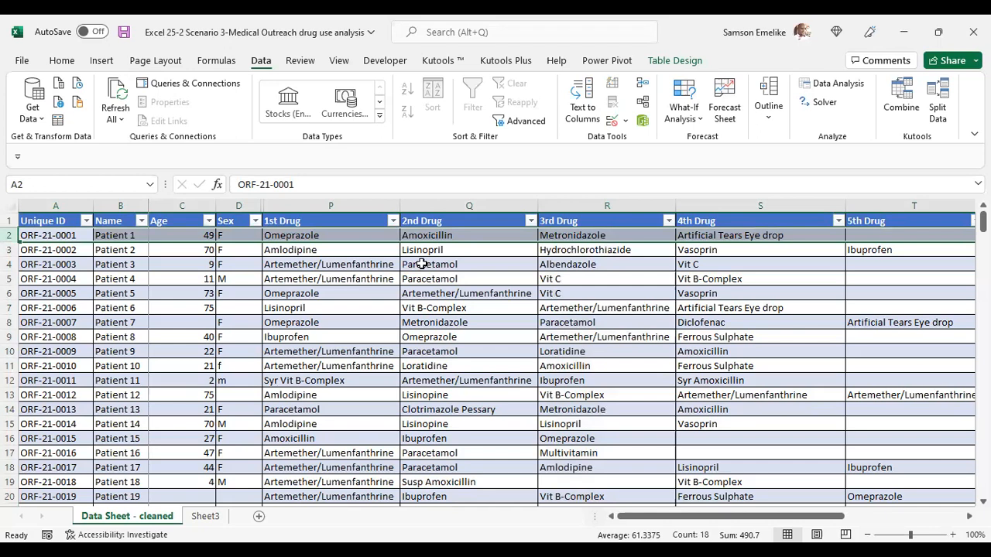
click(298, 236)
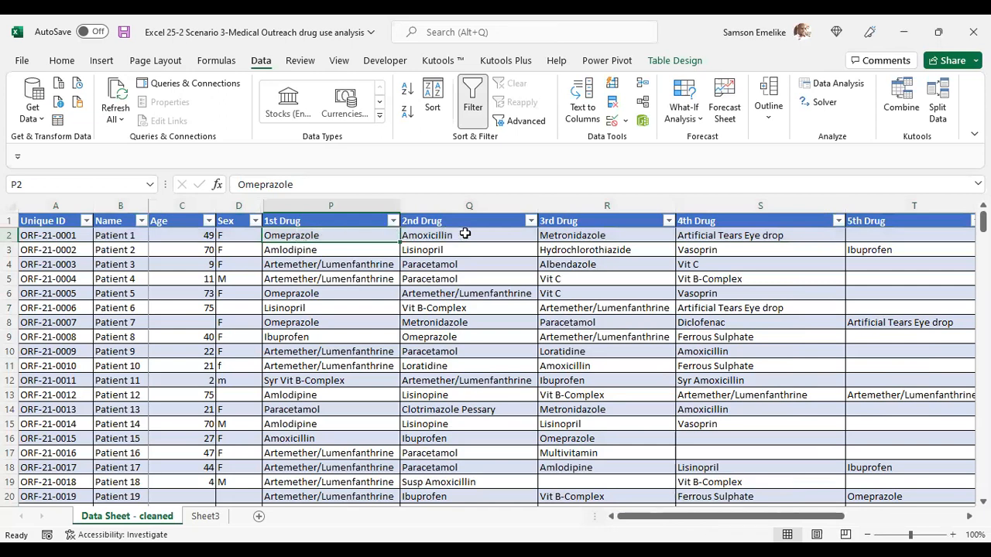
click(6, 235)
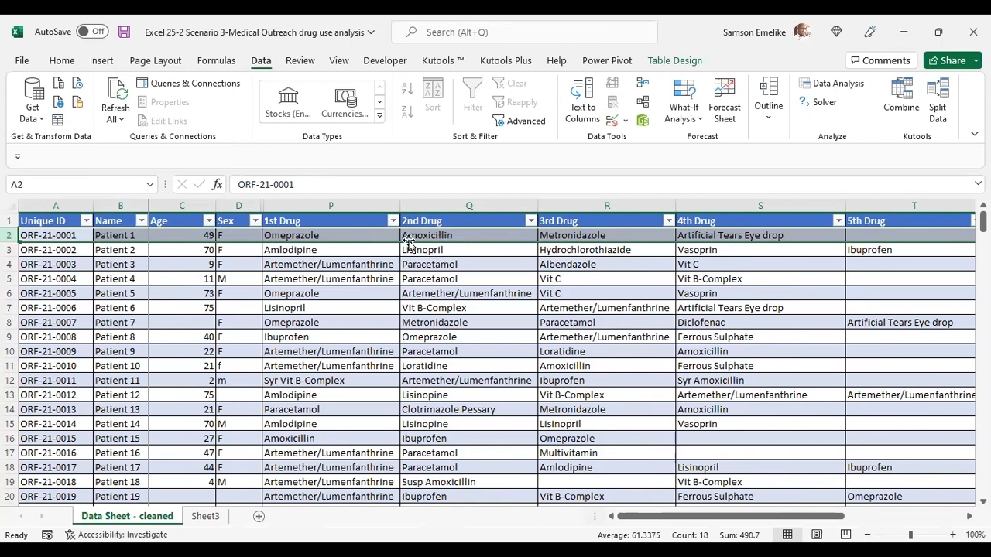
click(443, 236)
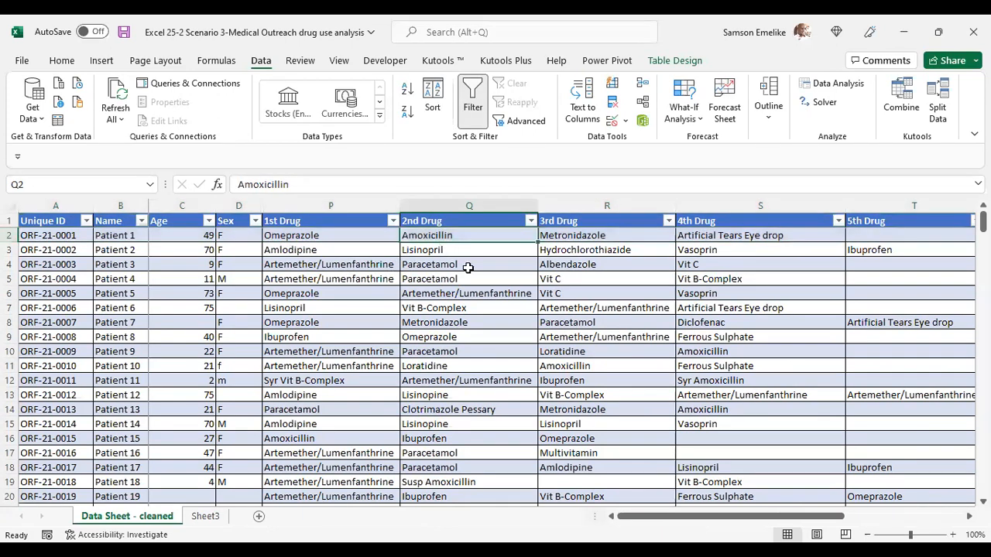
click(11, 235)
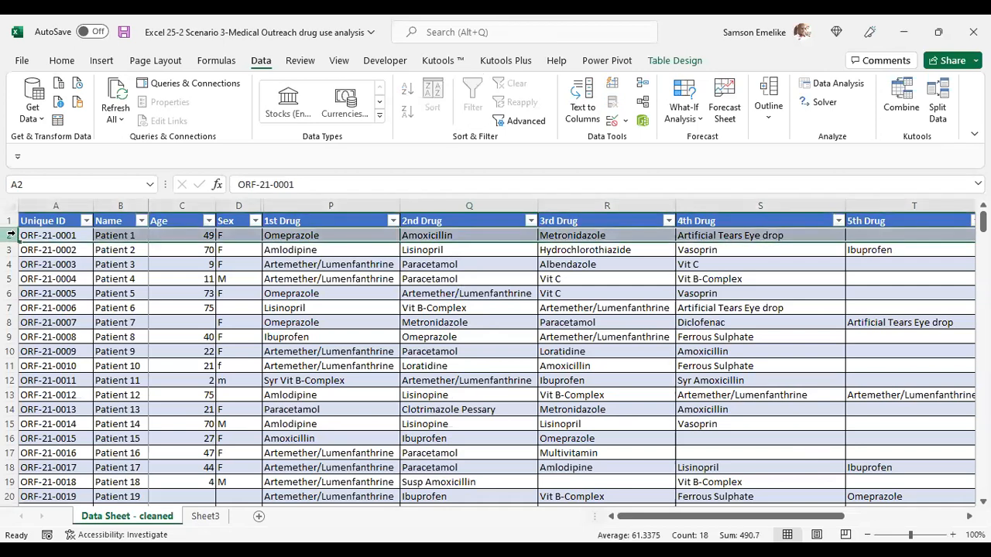
click(446, 236)
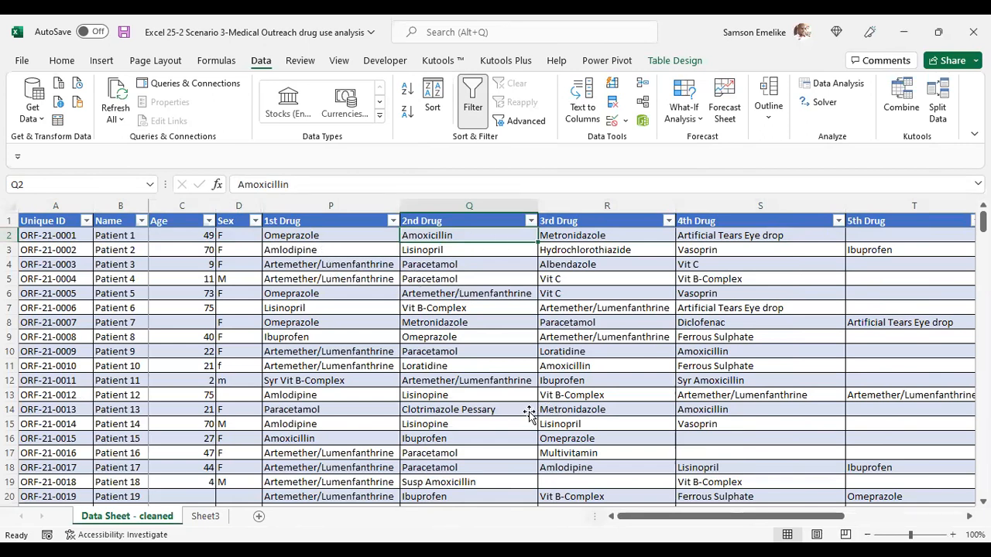
click(319, 237)
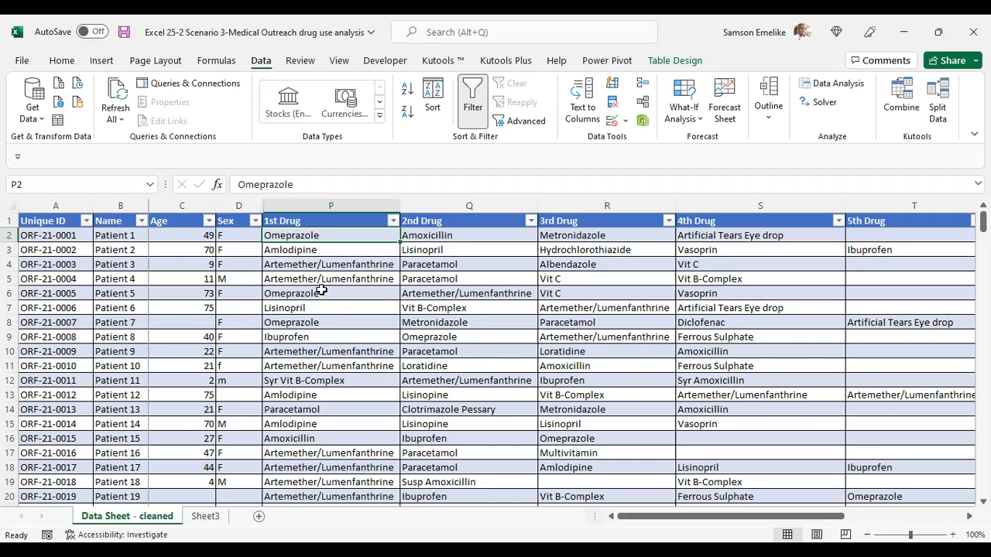
- Examine the 1st Drug to 5th Drug columns one after another on Data Sheet - cleaned
click(308, 206)
click(457, 206)
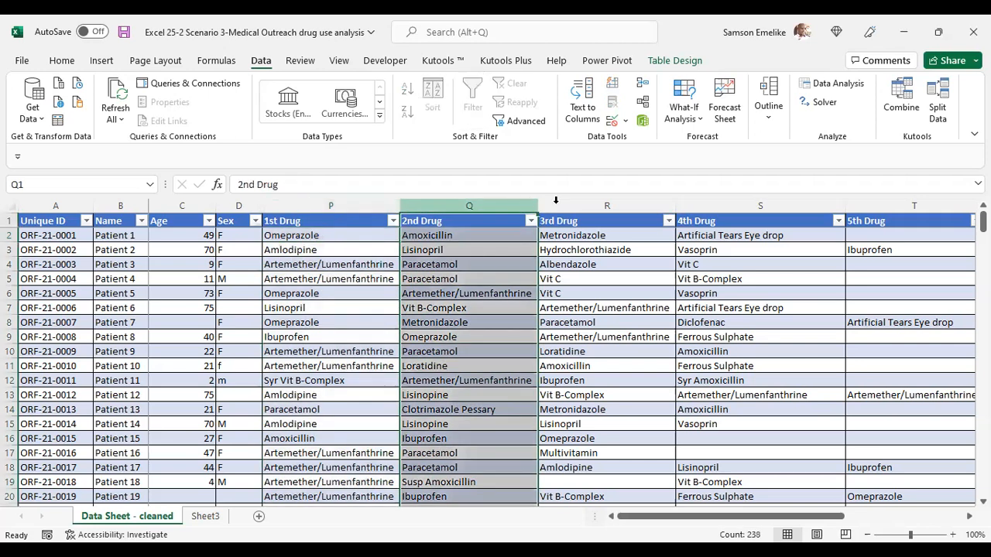
click(619, 206)
click(717, 199)
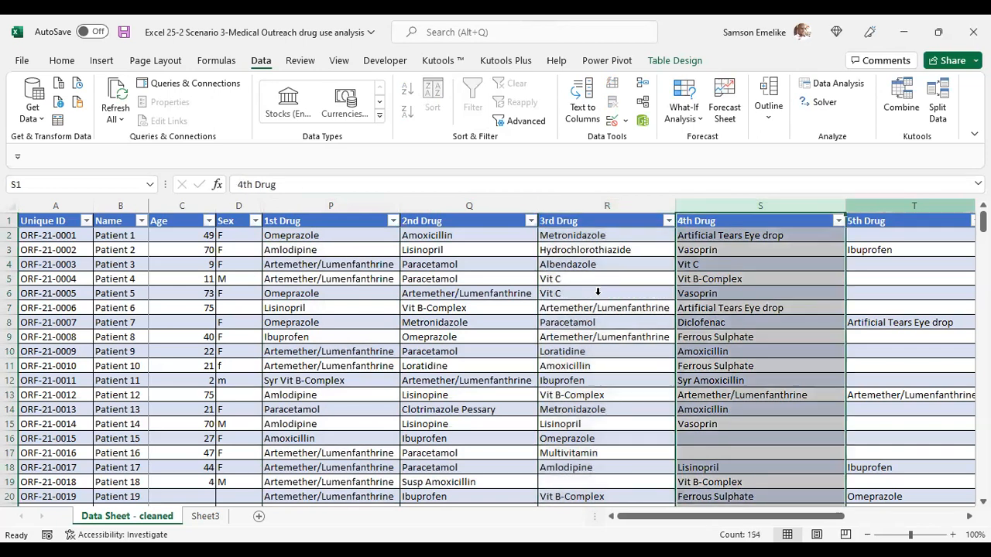
click(898, 206)
click(359, 319)
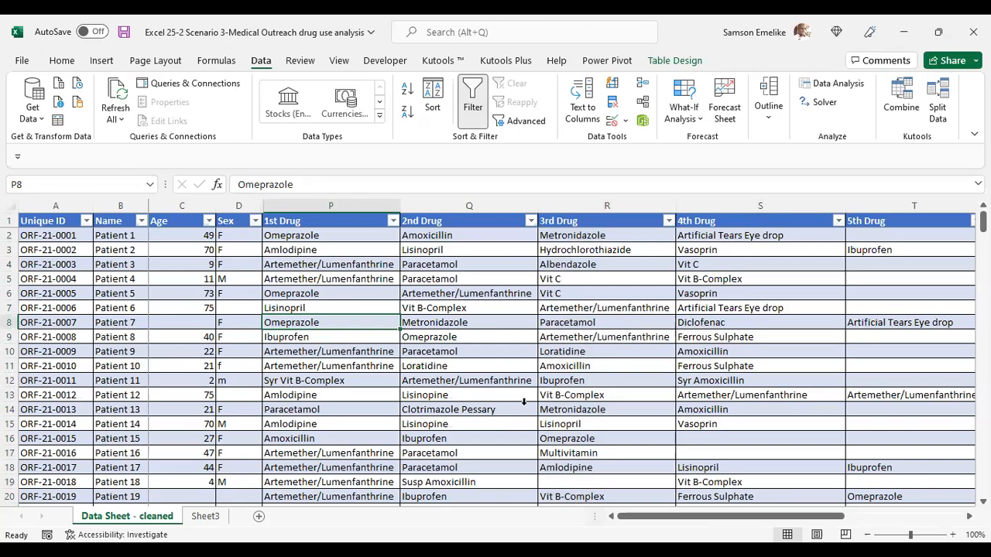
- Save the workbook, open the patient table in the Power Query Editor and look through its columns
key(ctrl+s)
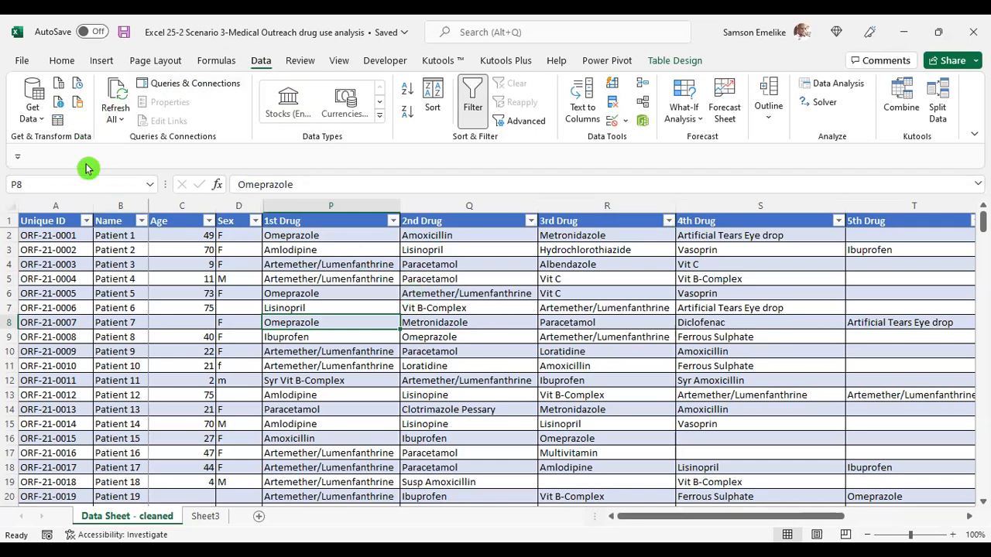
click(61, 124)
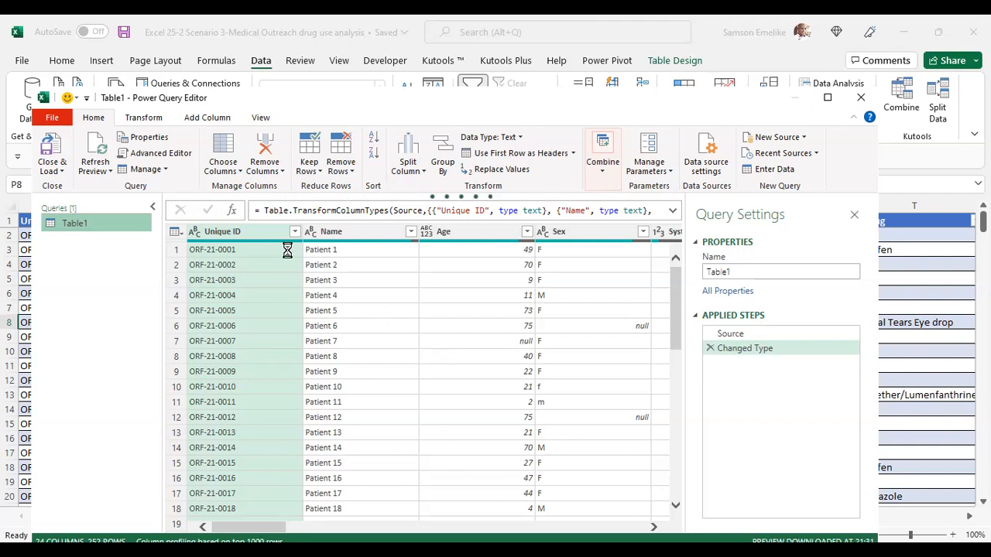
click(653, 528)
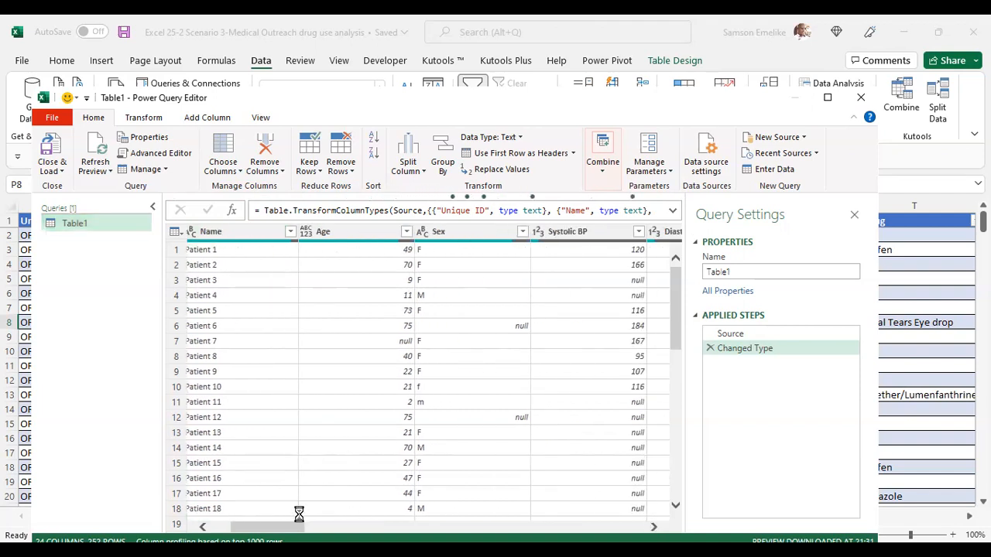
click(203, 526)
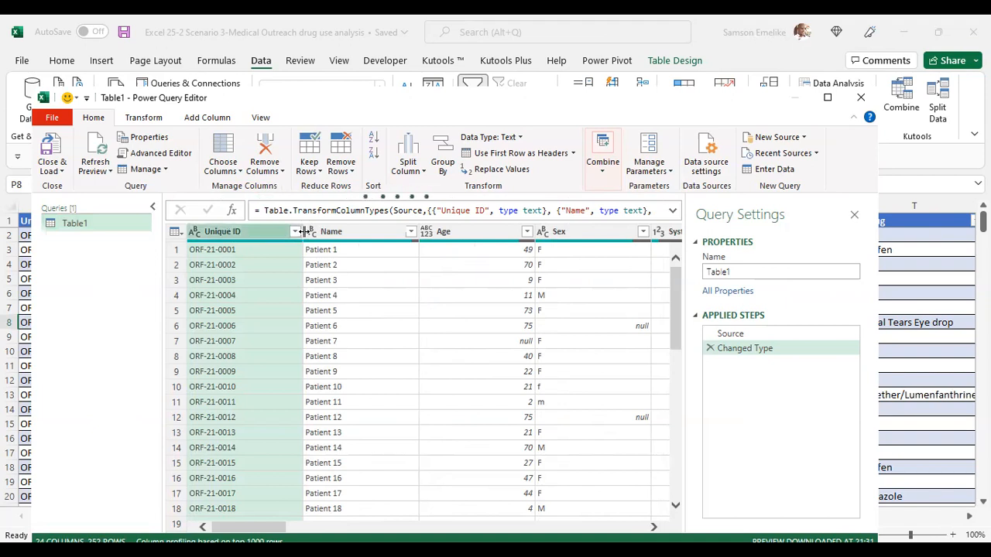
click(654, 529)
drag(654, 529, 655, 527)
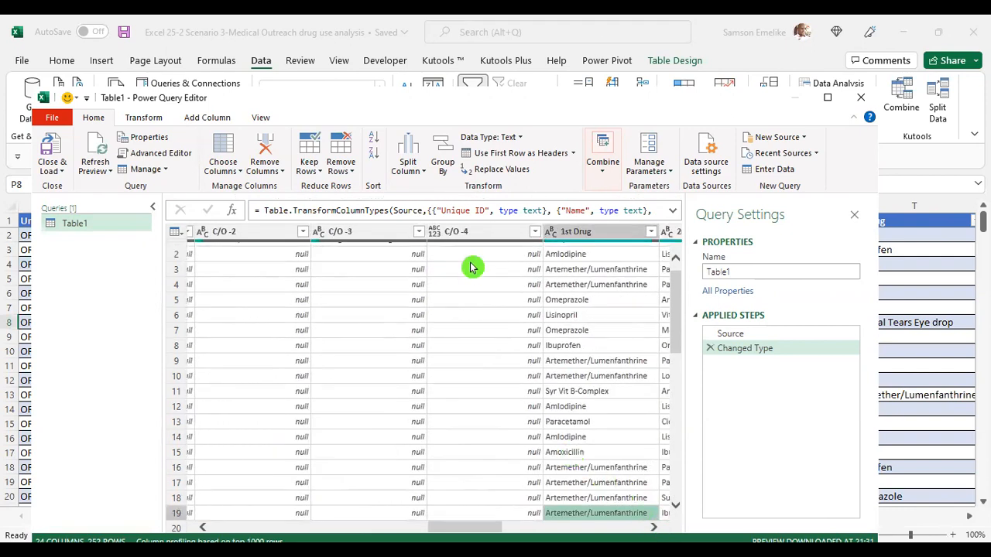
- Remove all columns from Unique ID to C/O -4, keeping only the drug columns
drag(496, 532, 224, 505)
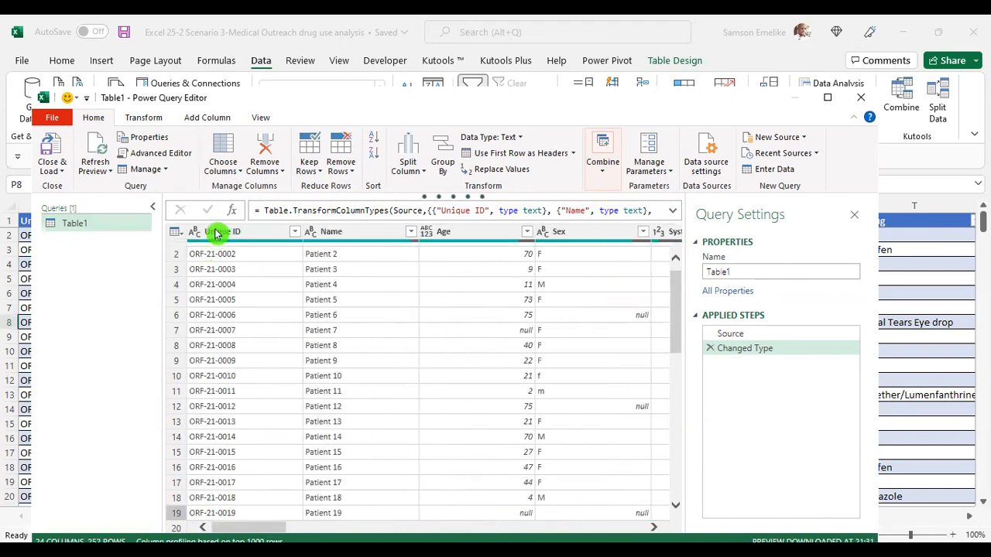
click(216, 235)
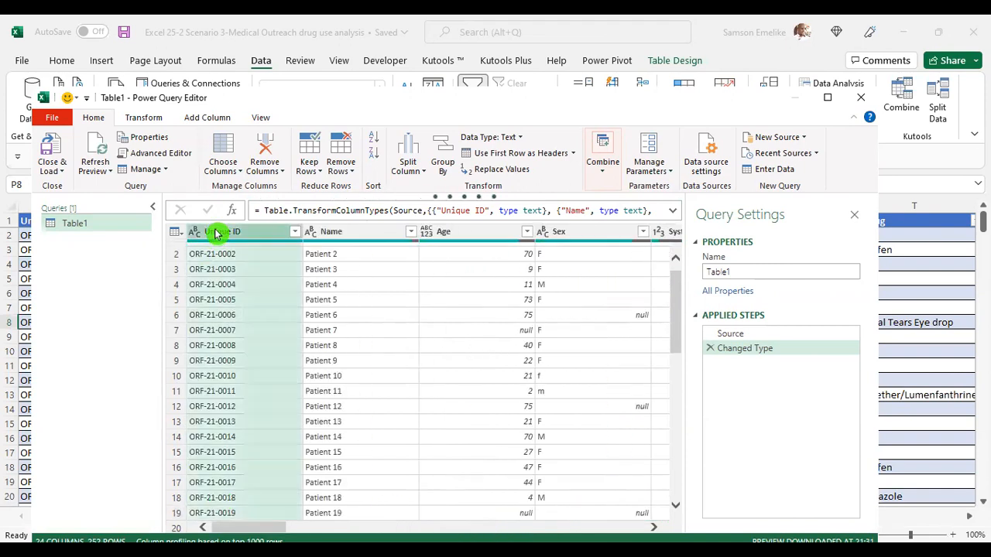
click(655, 529)
click(654, 529)
click(654, 528)
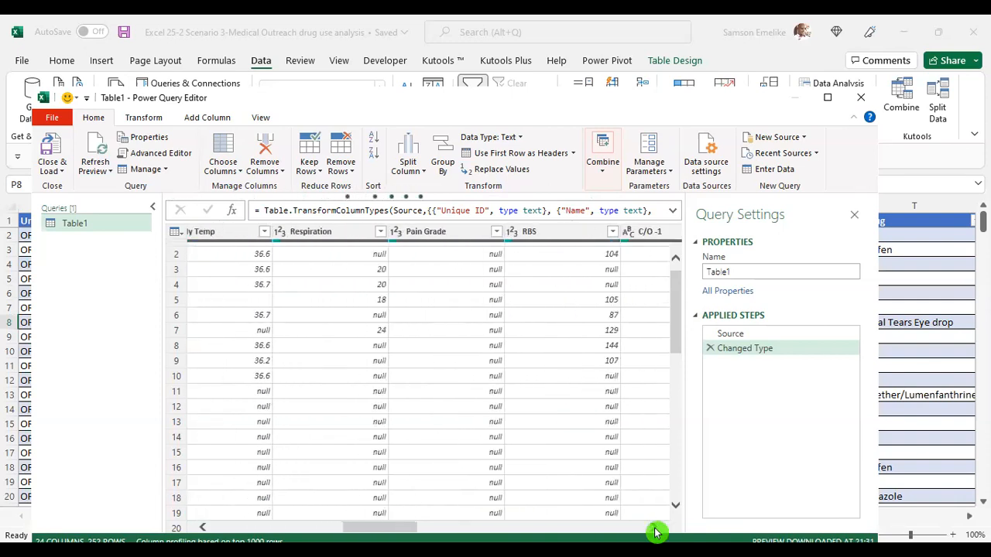
click(654, 529)
click(654, 529)
click(654, 529)
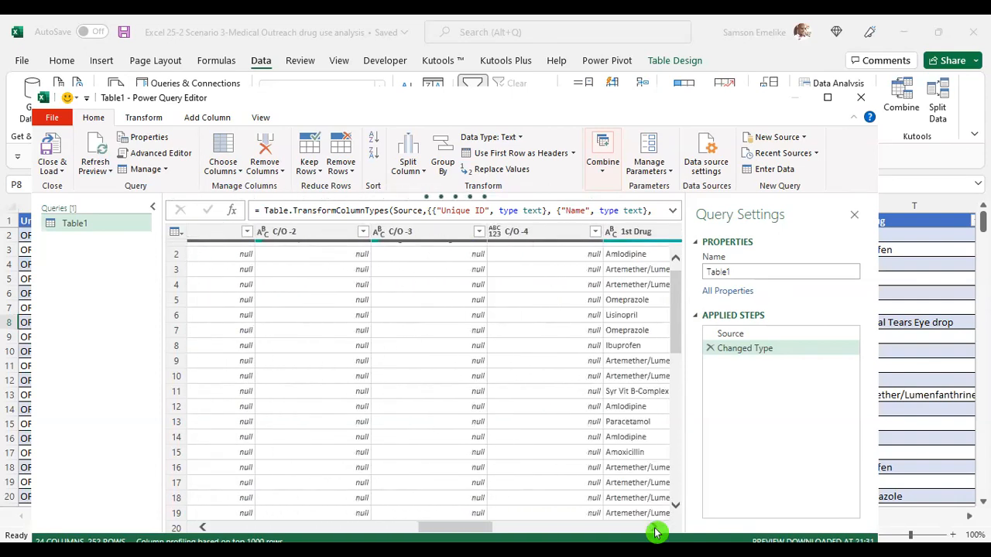
click(655, 529)
click(654, 529)
click(654, 529)
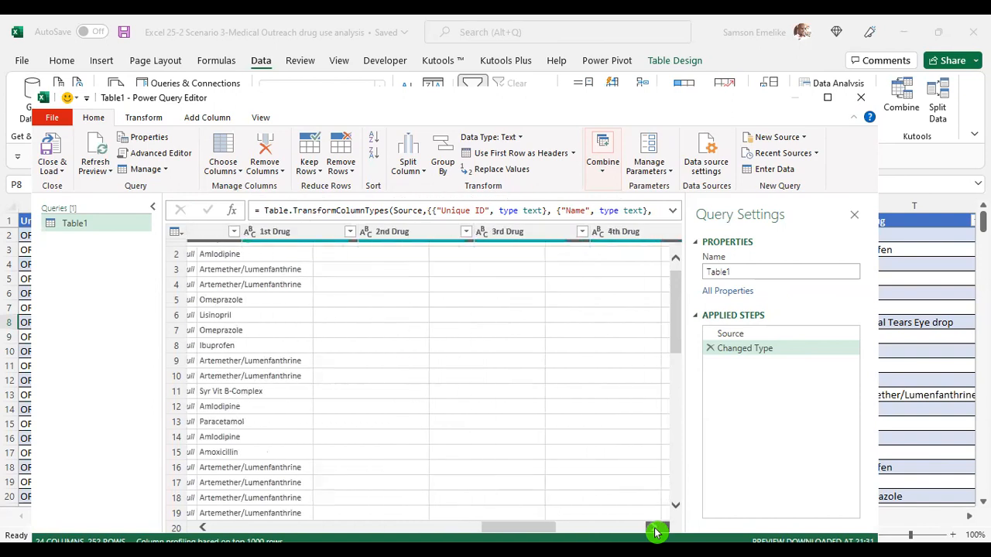
click(654, 529)
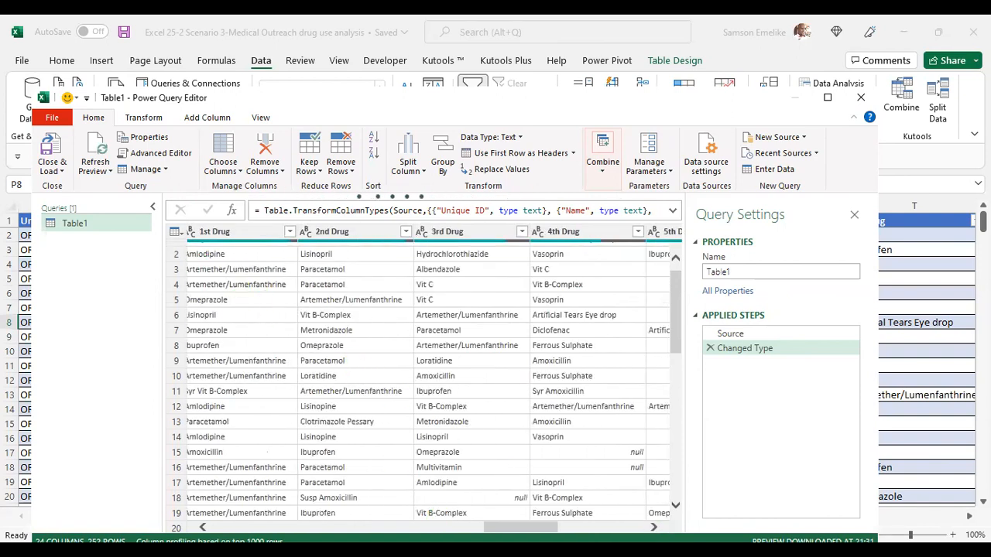
drag(522, 531, 487, 527)
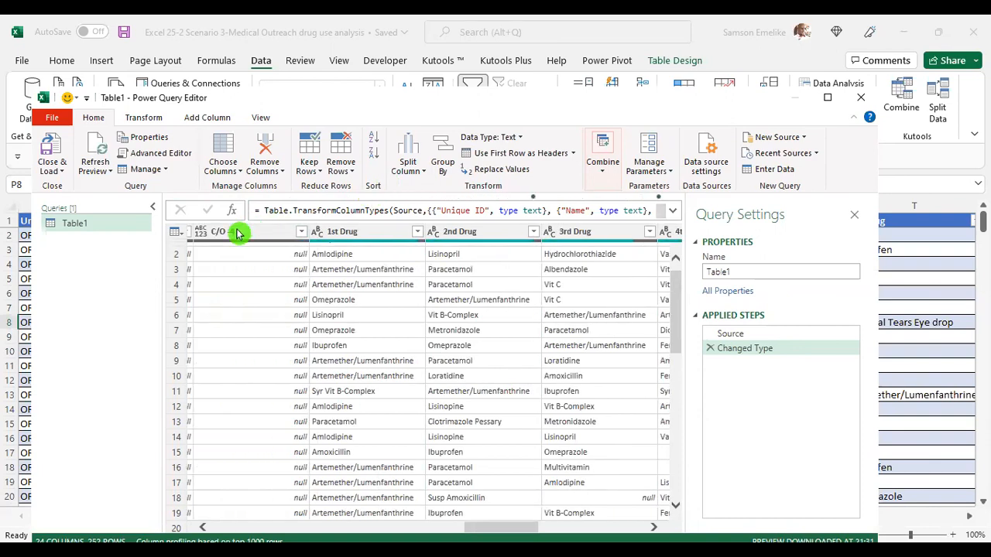
click(238, 231)
drag(522, 532, 289, 512)
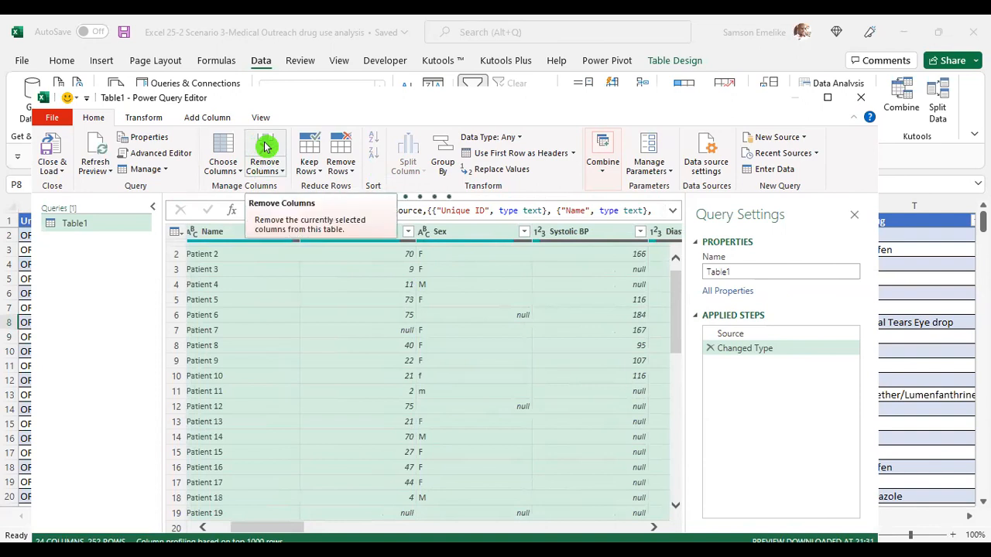
click(264, 146)
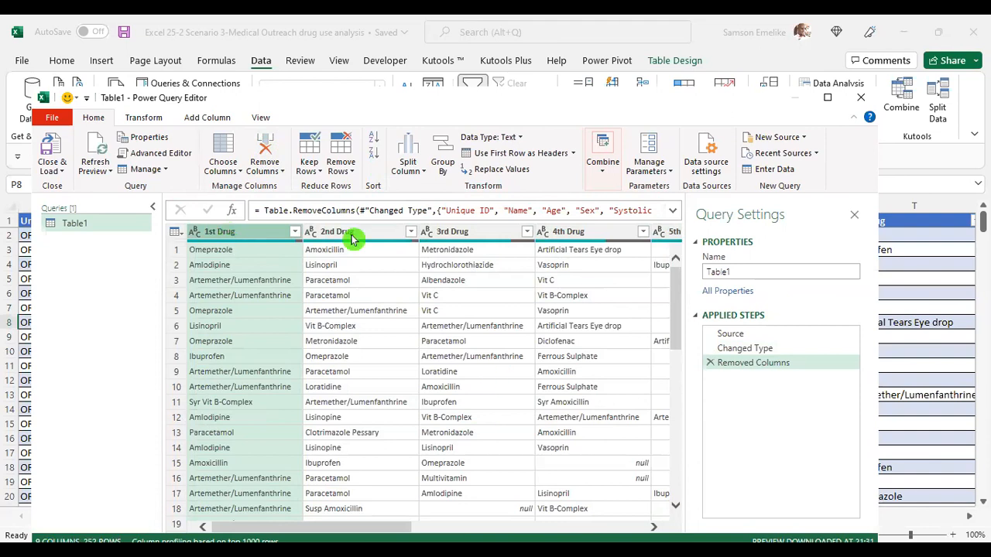
- Unpivot the 1st Drug to 9th Drug columns into Attribute and Value columns
drag(377, 527, 649, 512)
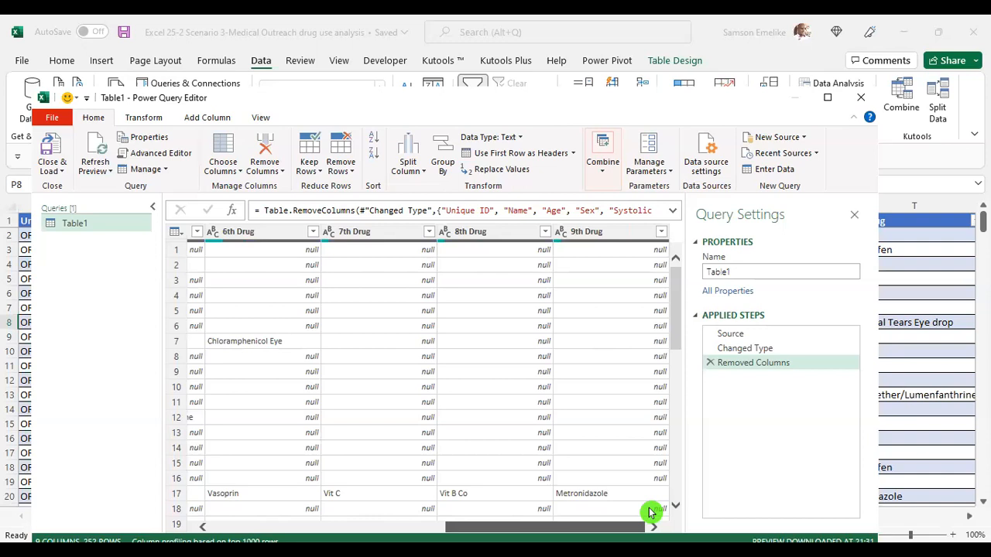
drag(651, 512, 229, 254)
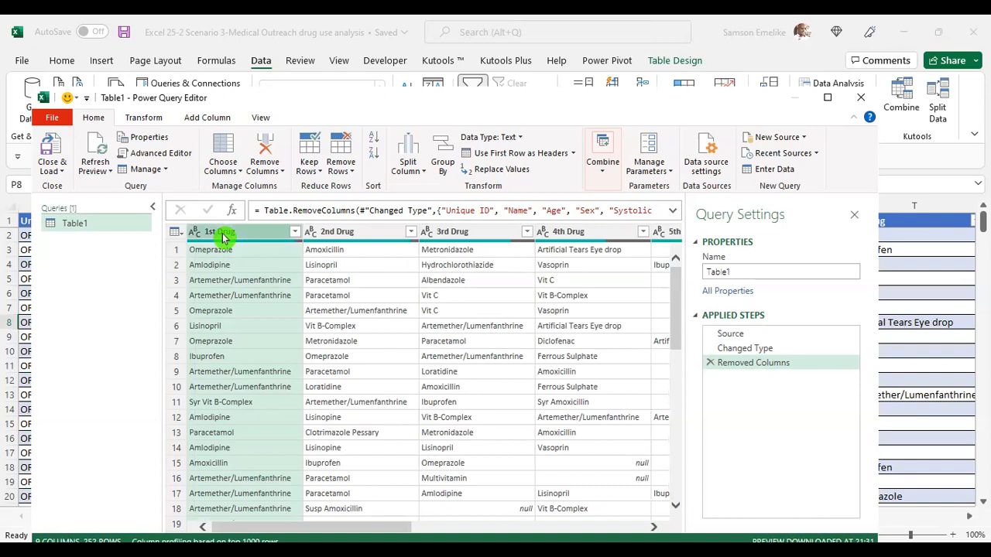
drag(372, 530, 643, 527)
shift+click(595, 232)
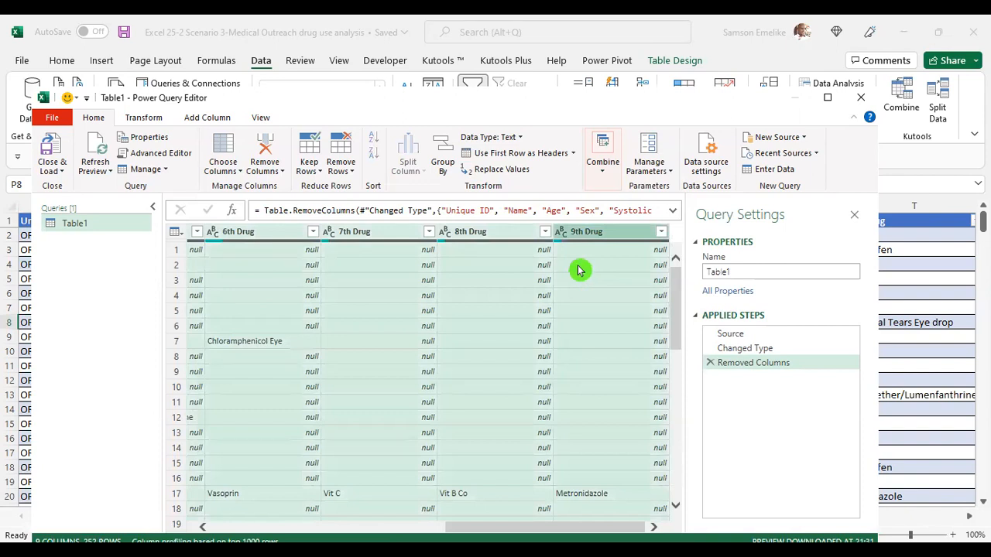
right_click(472, 234)
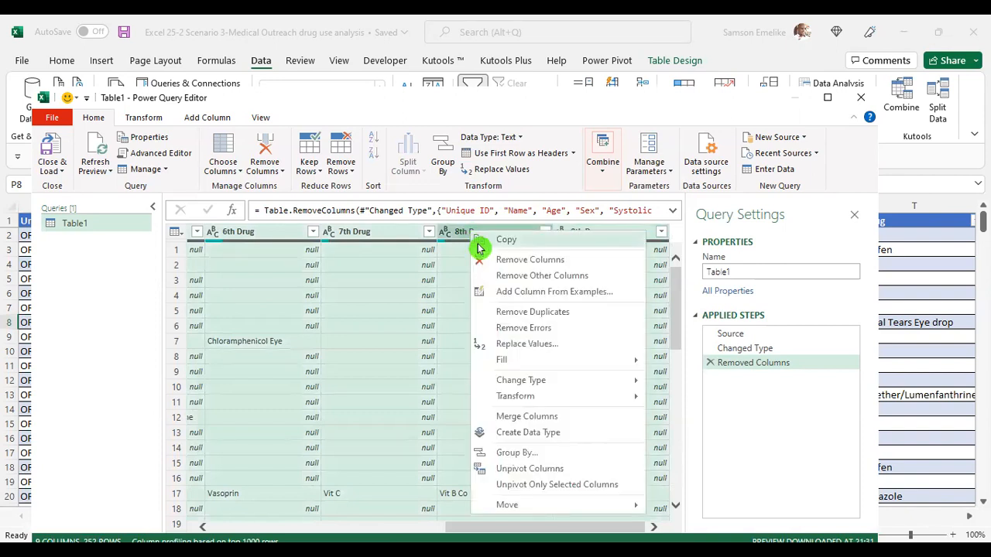
click(549, 471)
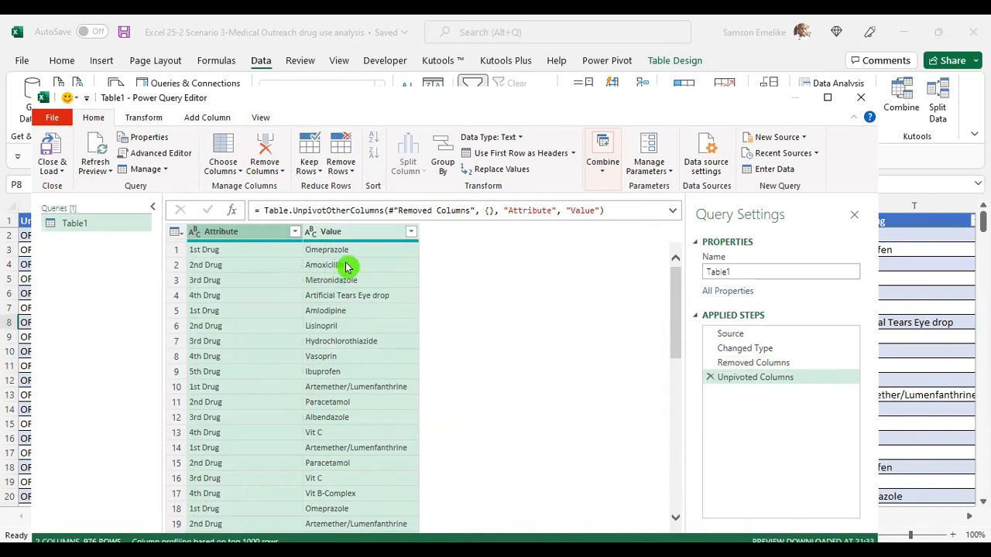
- Look through the unpivoted rows and rename the Value column as Drugs
scroll(346, 267, down, 10)
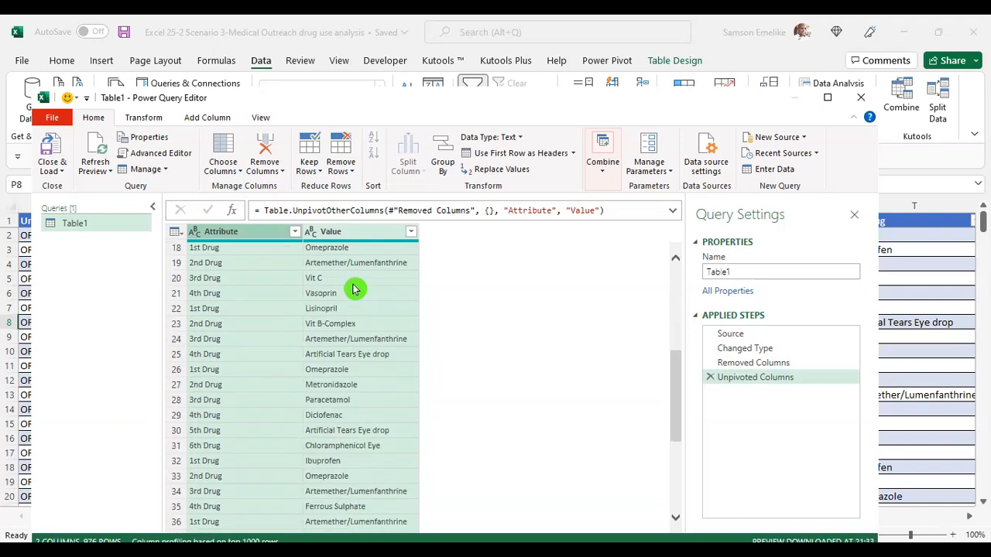
scroll(352, 289, down, 5)
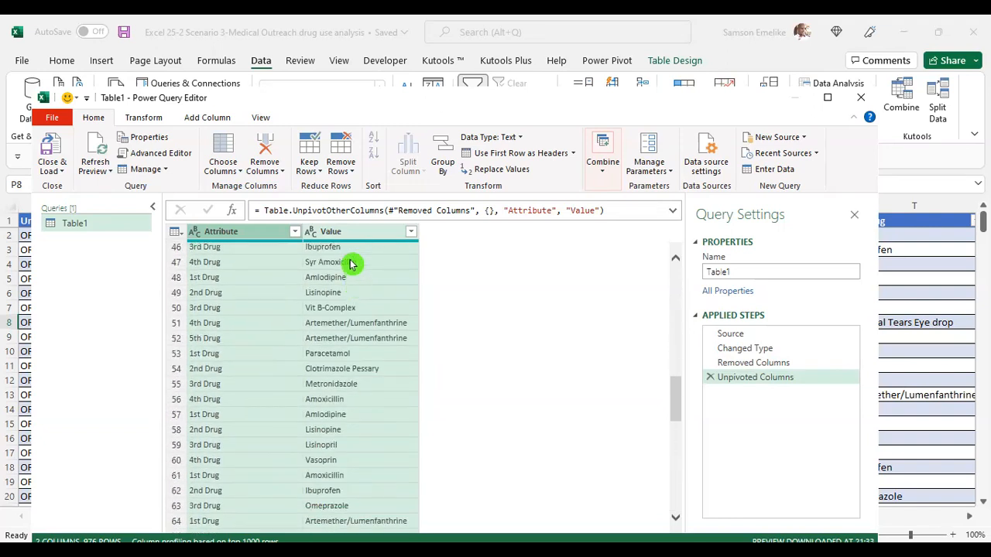
double_click(346, 232)
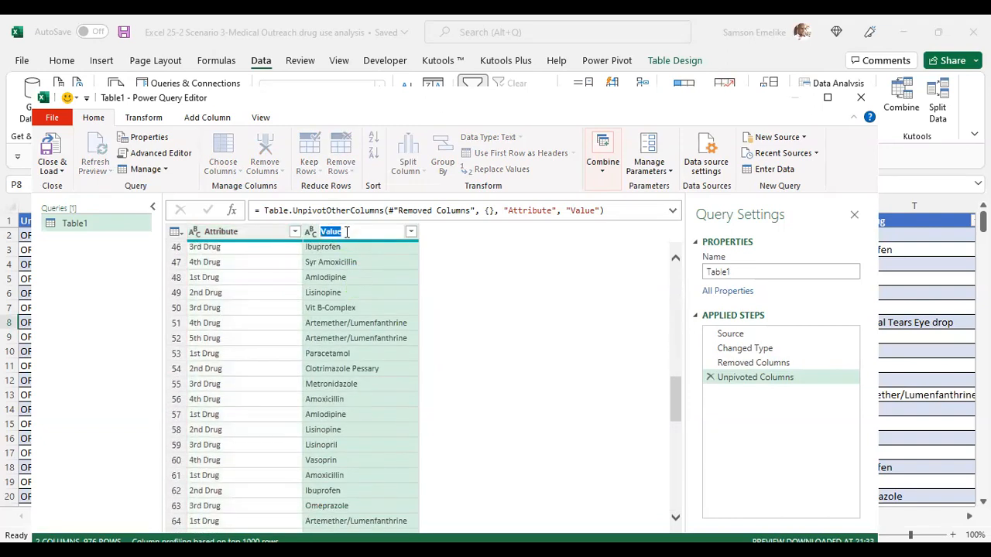
text(Drugs)
key(Return)
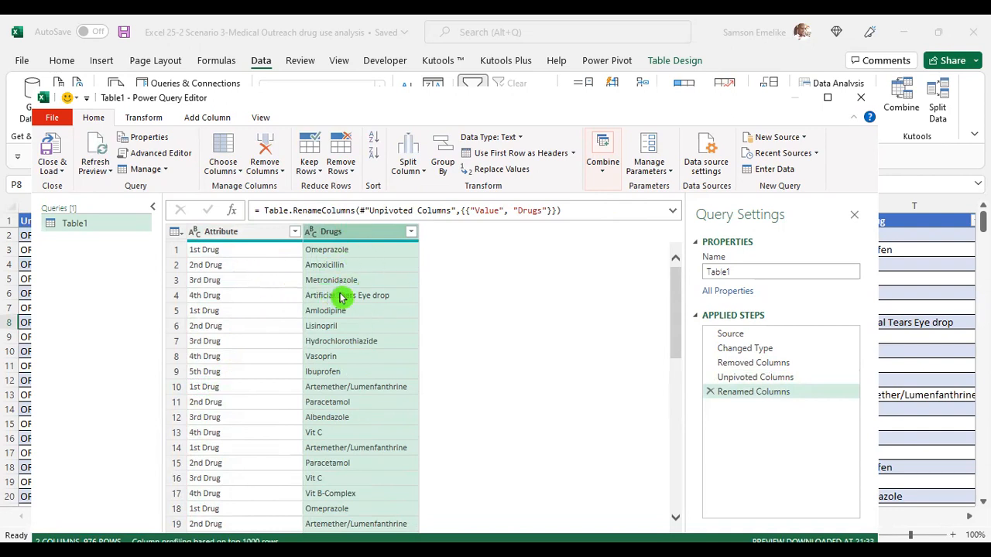
- Close the Power Query Editor and load the query as a table on a new worksheet
click(62, 173)
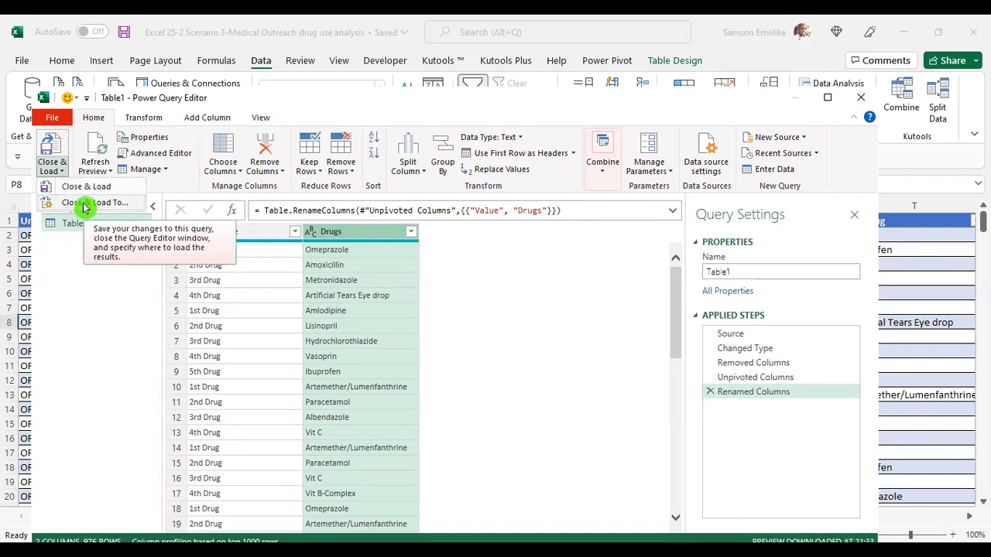
click(86, 208)
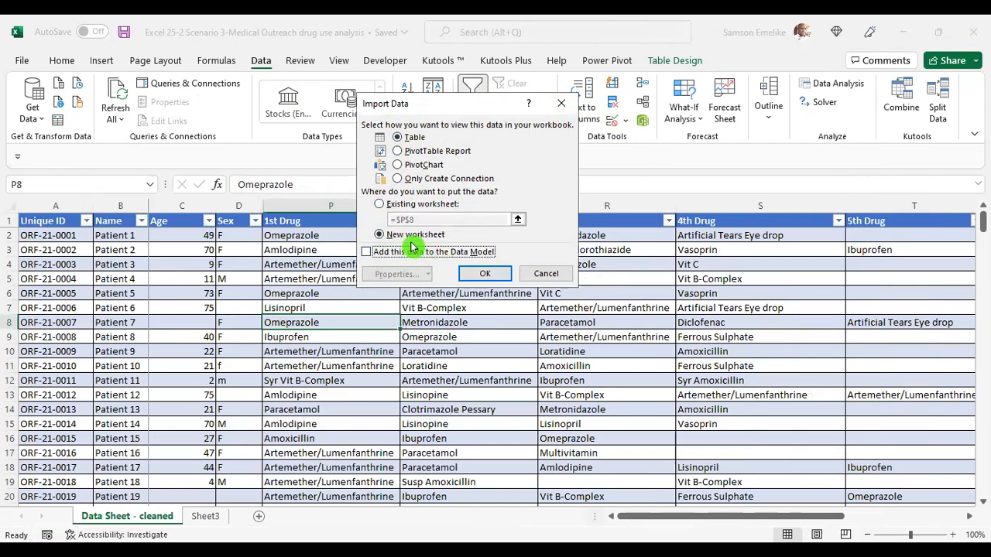
click(486, 277)
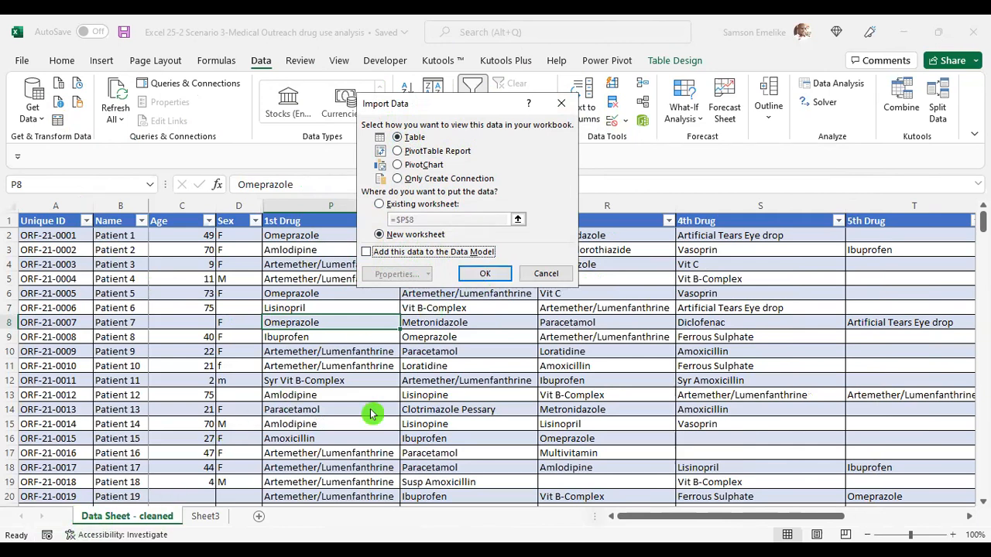
click(486, 277)
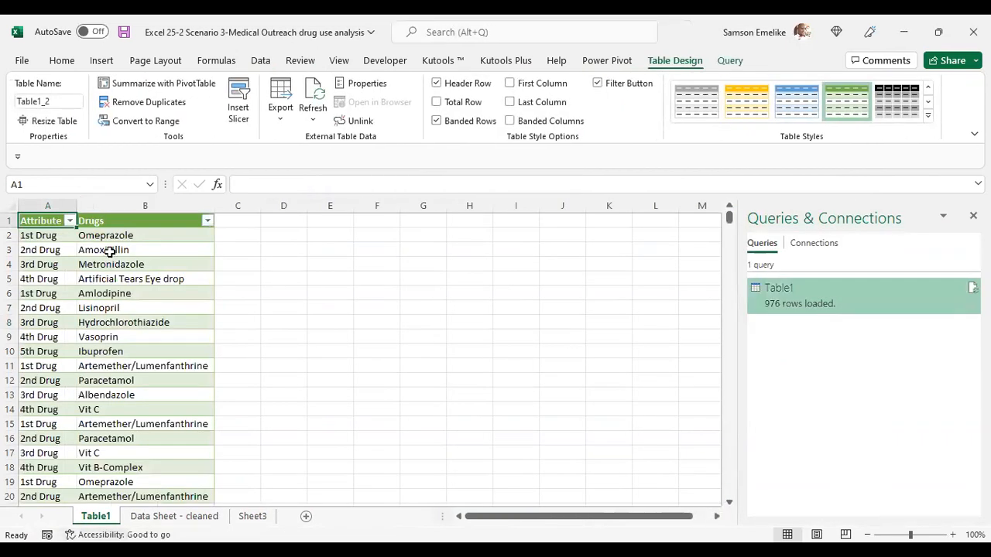
- Rename the Table1 worksheet as Outreach Table
double_click(109, 519)
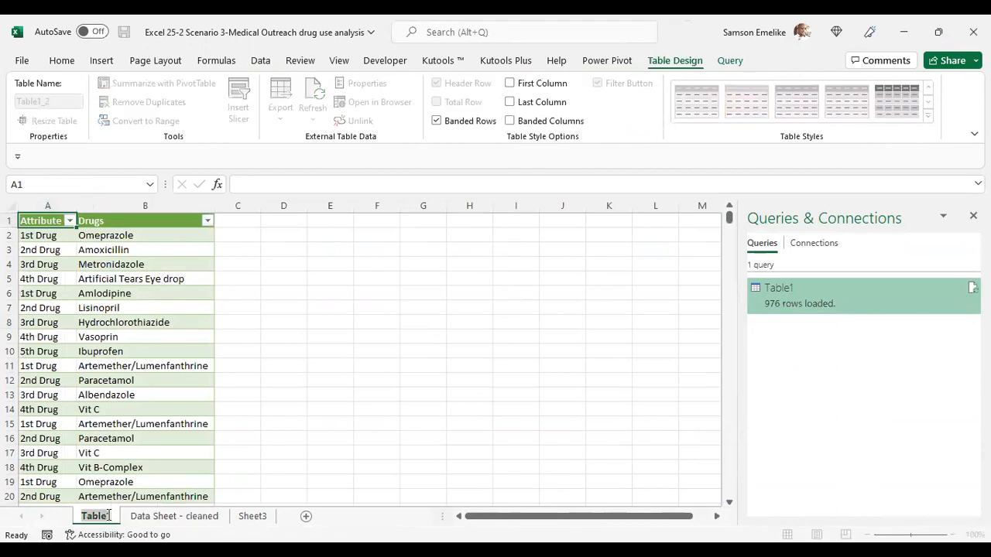
text(Outreac)
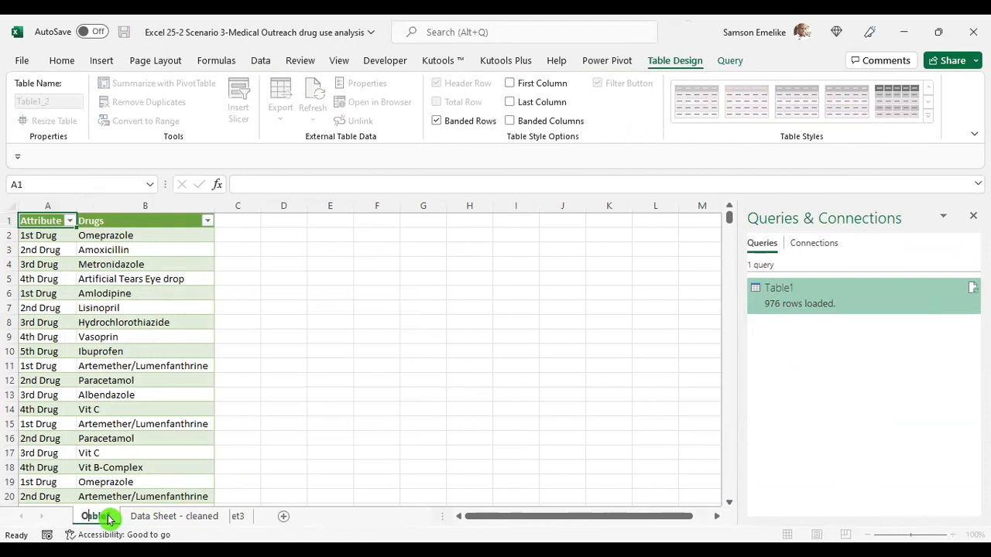
text(h)
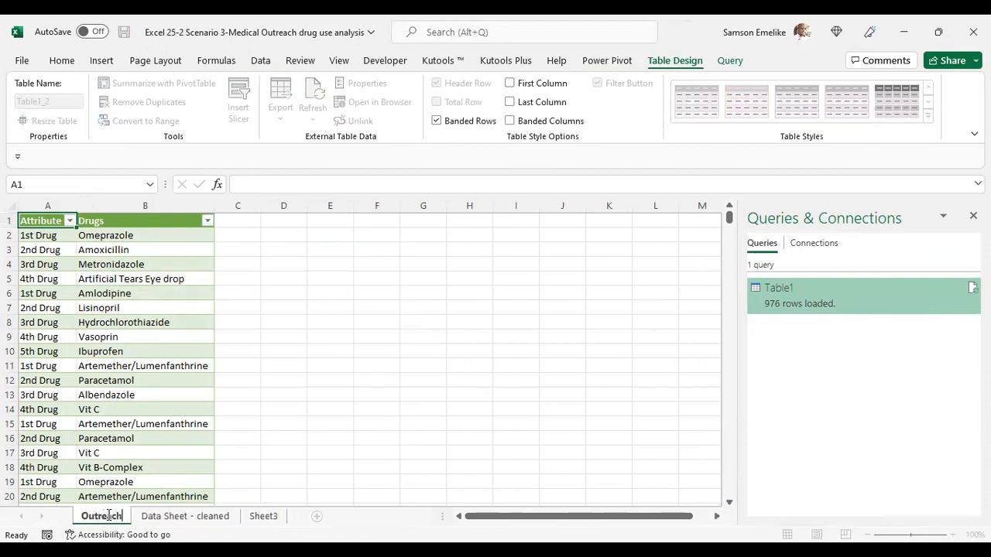
text( Table)
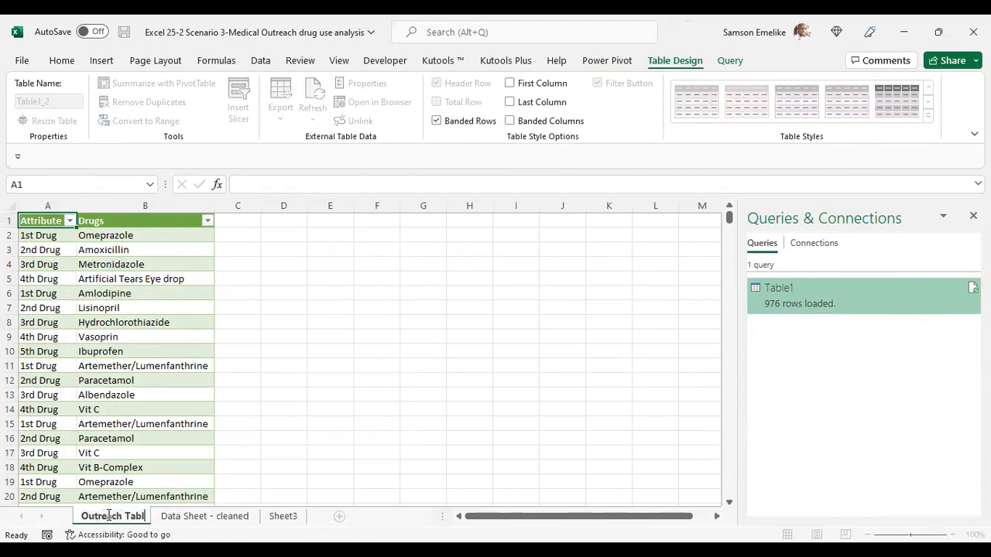
key(Return)
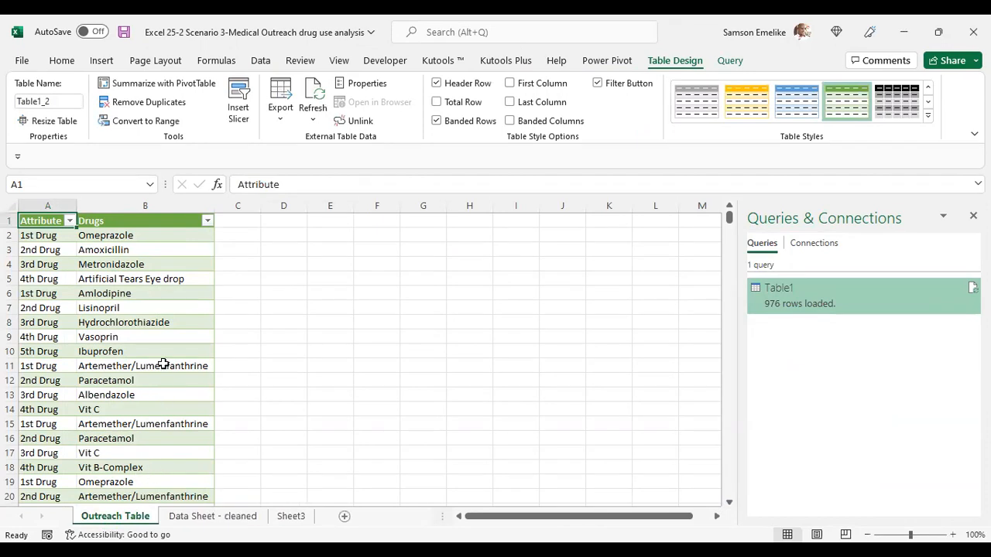
- Insert a PivotTable based on Table1_2 in cell D2 of the existing Outreach Table worksheet
click(136, 307)
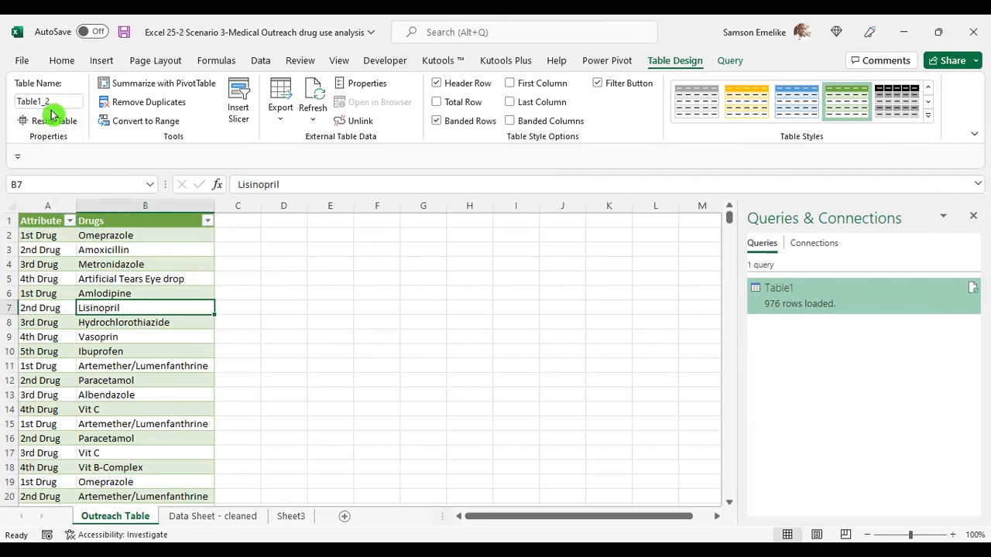
click(103, 61)
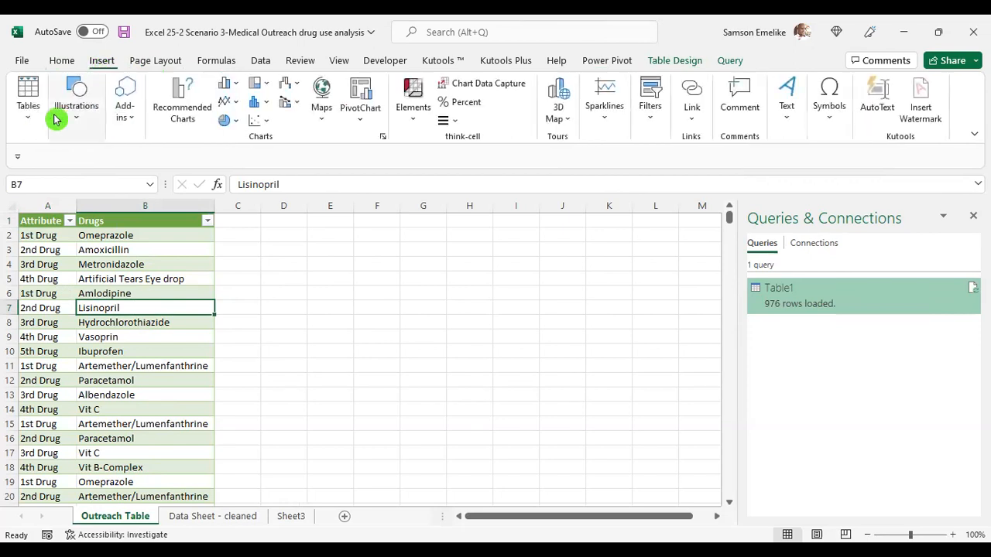
click(35, 167)
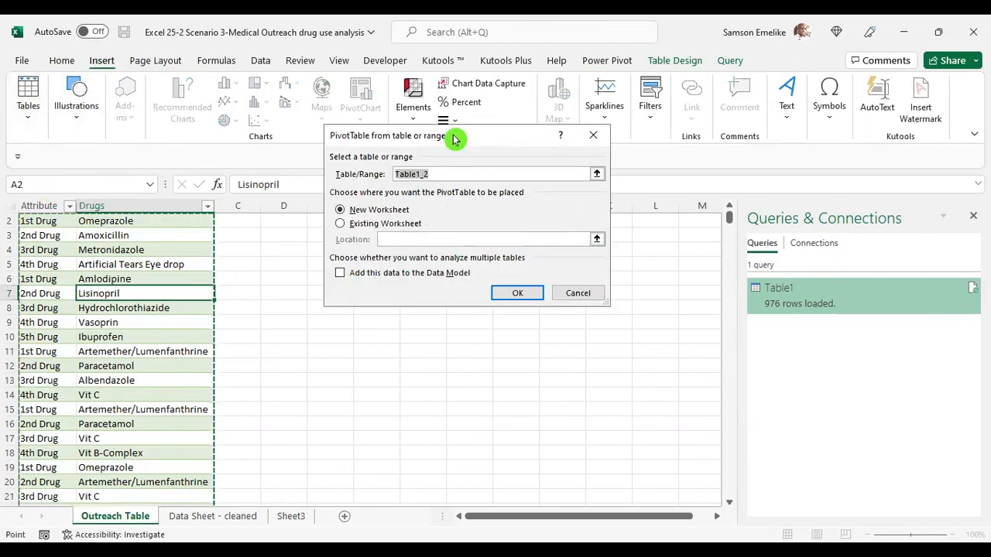
drag(454, 138, 618, 132)
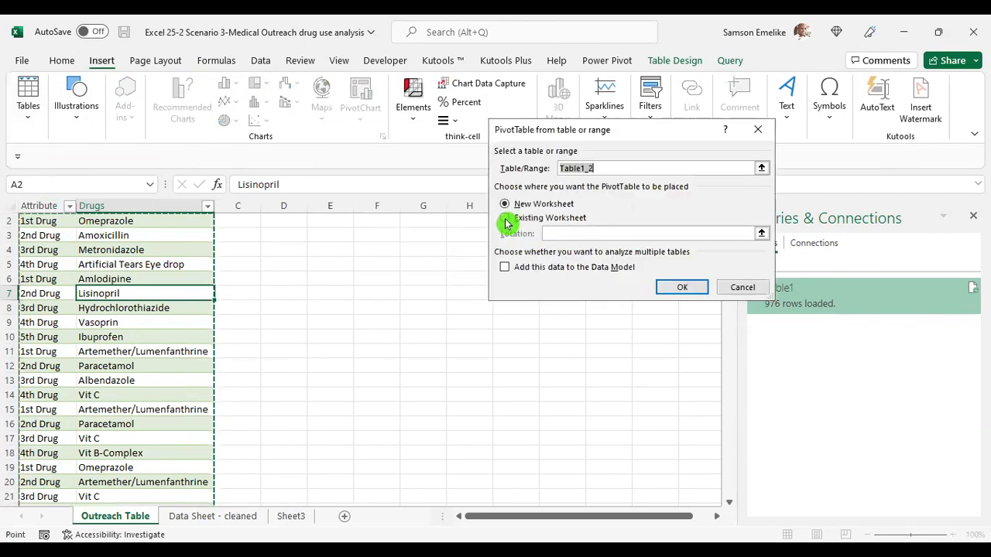
click(506, 220)
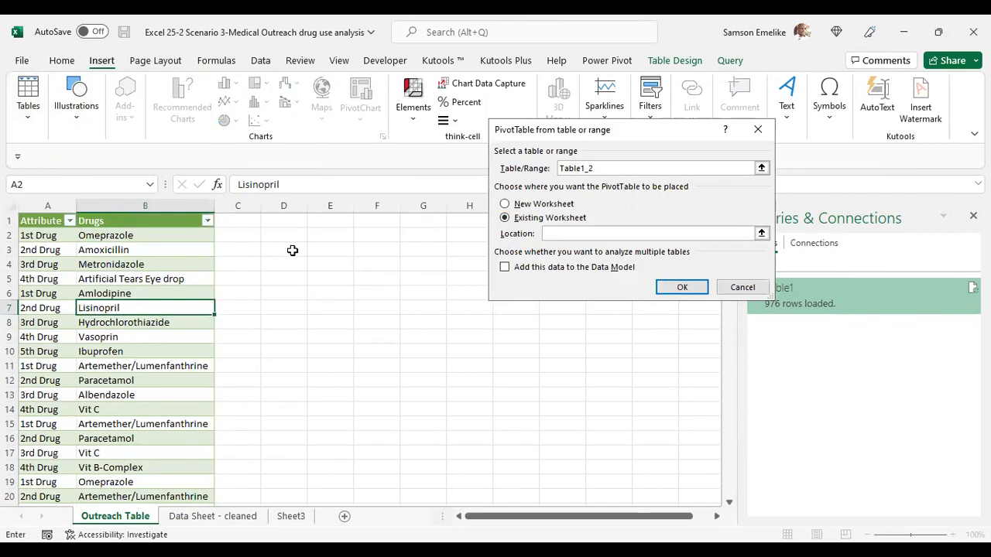
click(288, 230)
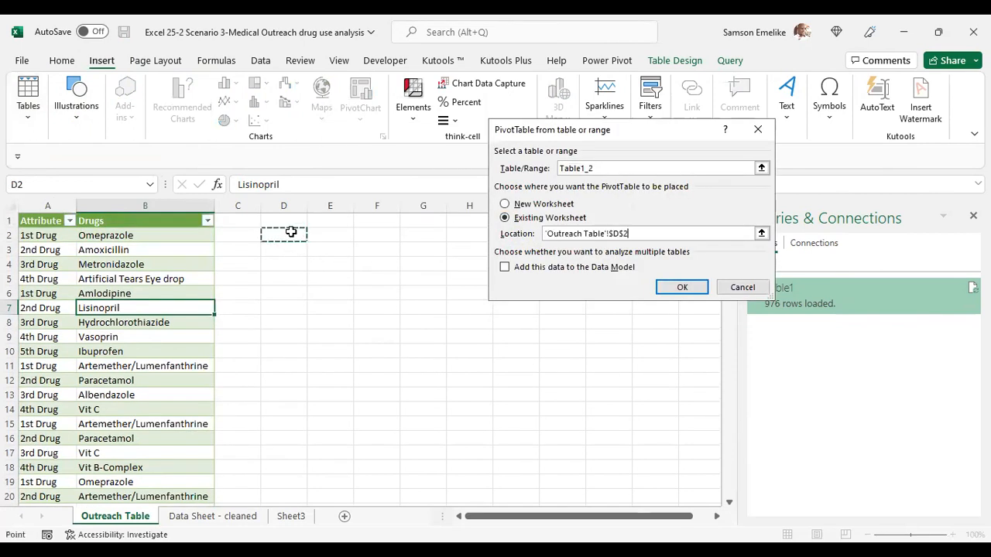
click(681, 289)
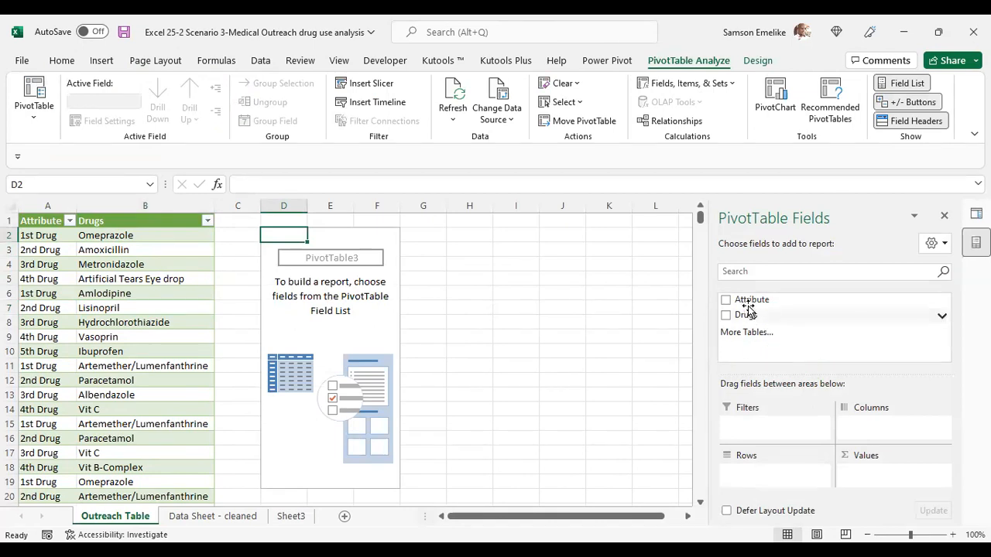
- Add the Attribute field as a report filter and restrict it to 1st Drug
drag(748, 306, 752, 432)
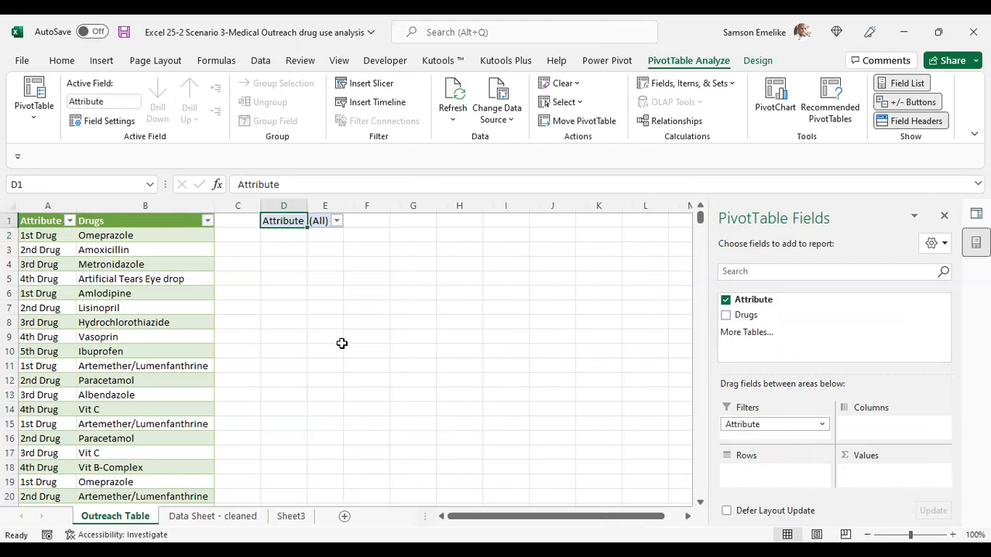
click(338, 223)
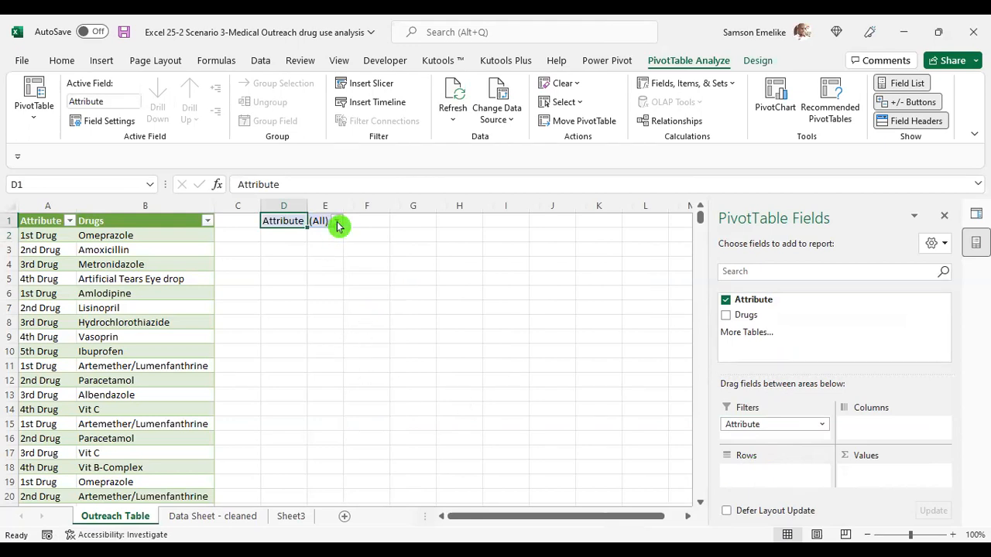
click(338, 224)
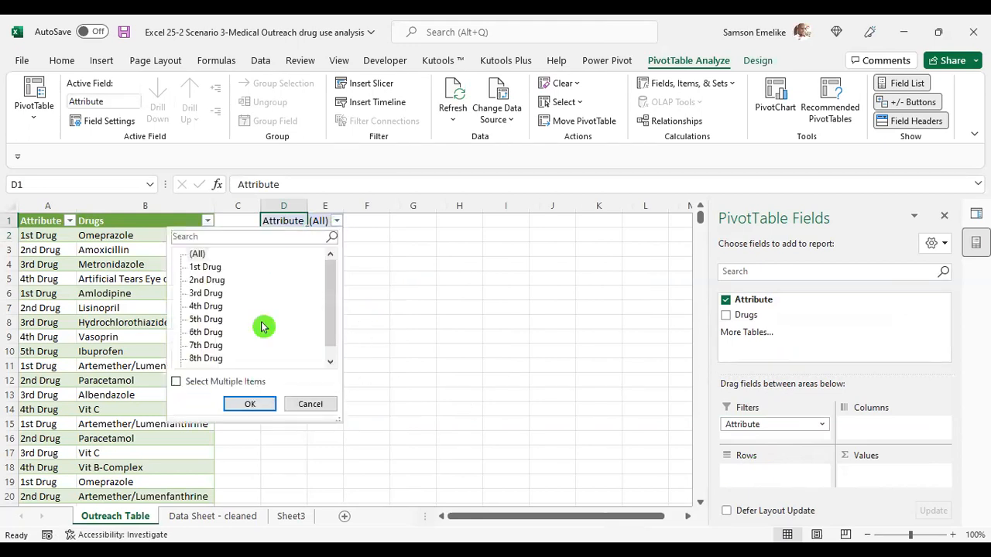
click(178, 384)
click(193, 256)
click(198, 271)
click(250, 403)
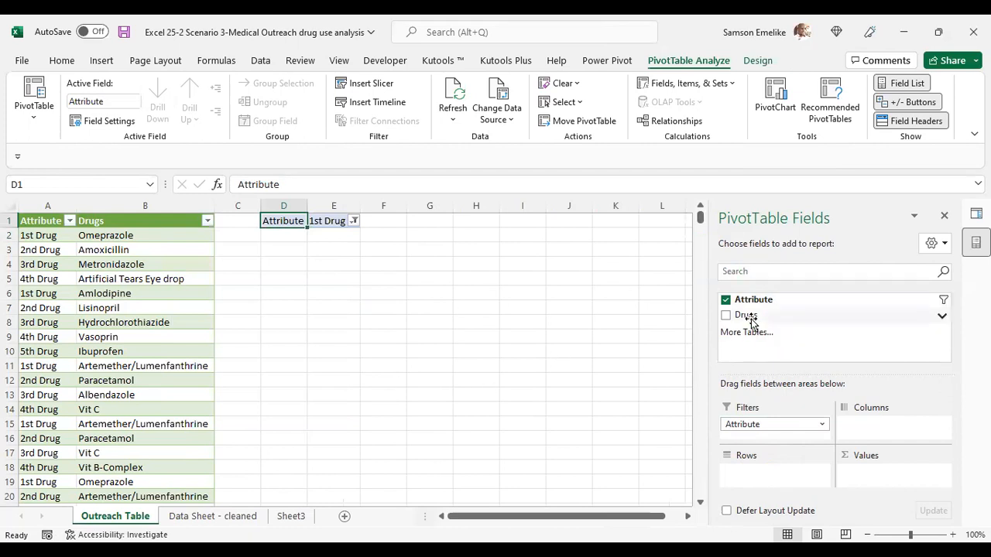
- Add the Drugs field to the pivot rows and select the listed names from Albenodazole to Vit C
drag(750, 317, 759, 474)
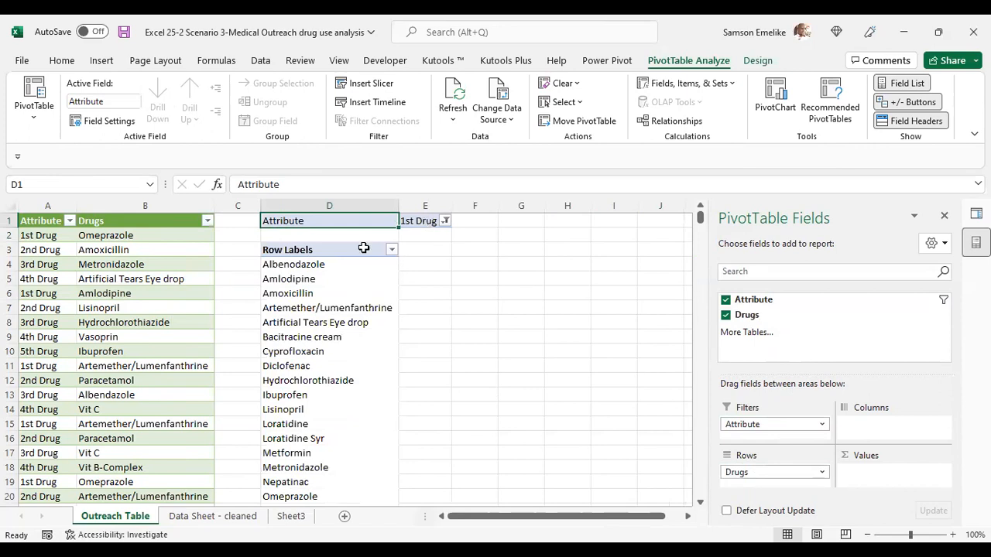
drag(297, 264, 315, 503)
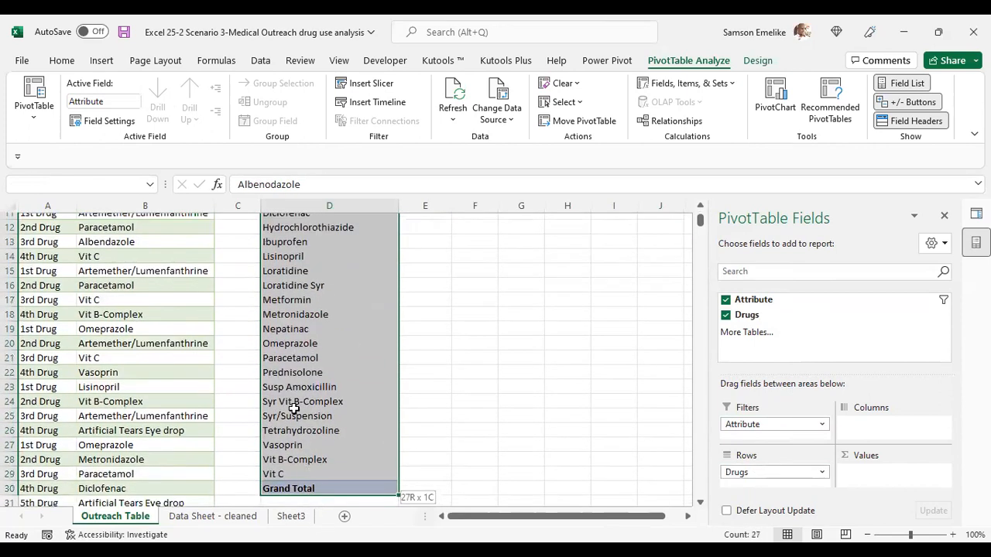
drag(301, 367, 304, 473)
scroll(304, 364, up, 4)
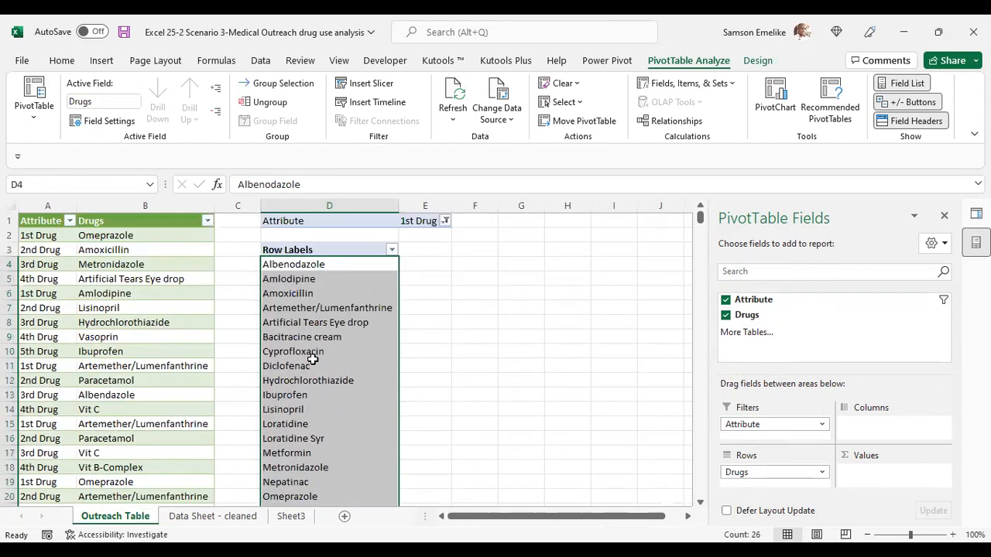
- Select all 1st Drug entries on the Data Sheet - cleaned worksheet and look through the repeated drug names
click(210, 521)
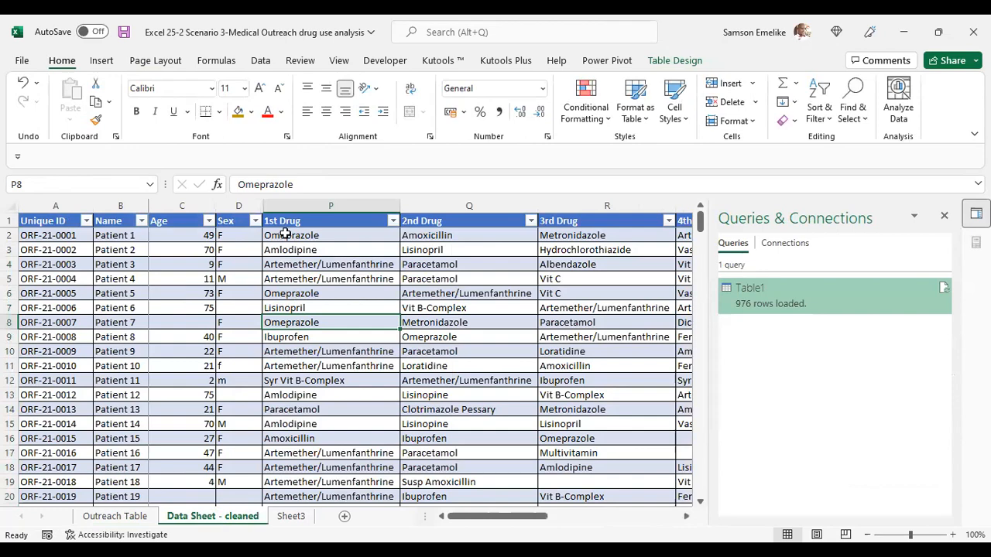
drag(286, 234, 297, 484)
drag(296, 483, 296, 482)
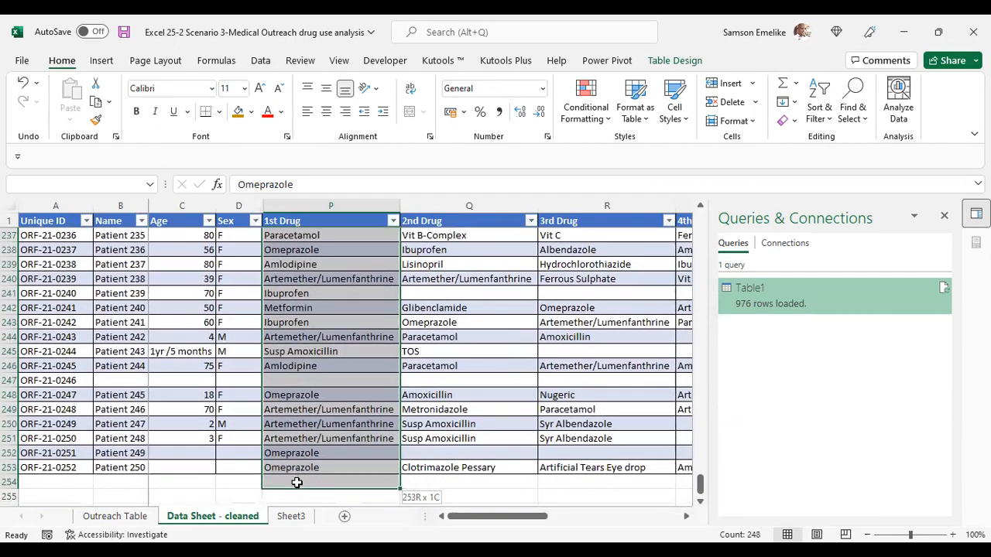
key(shift+Up)
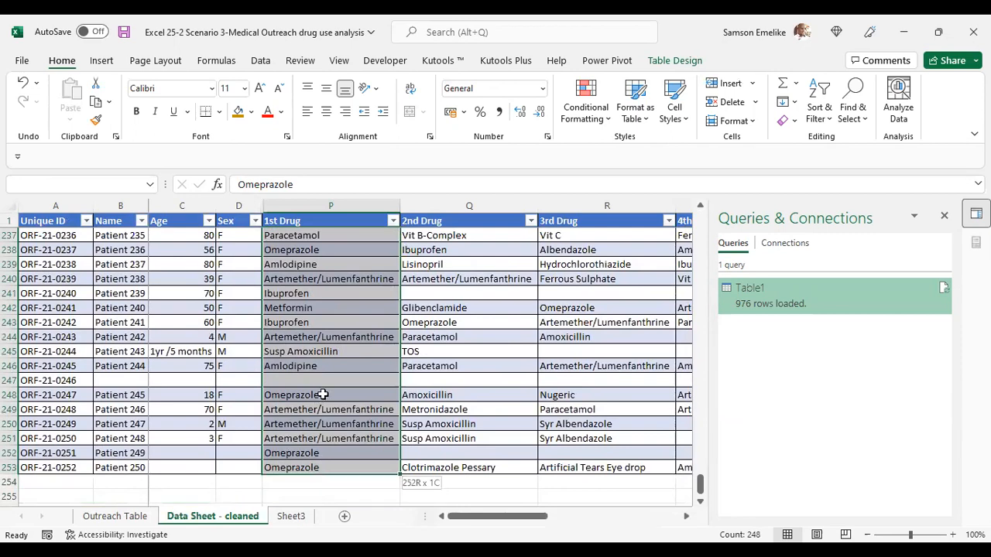
drag(323, 395, 323, 395)
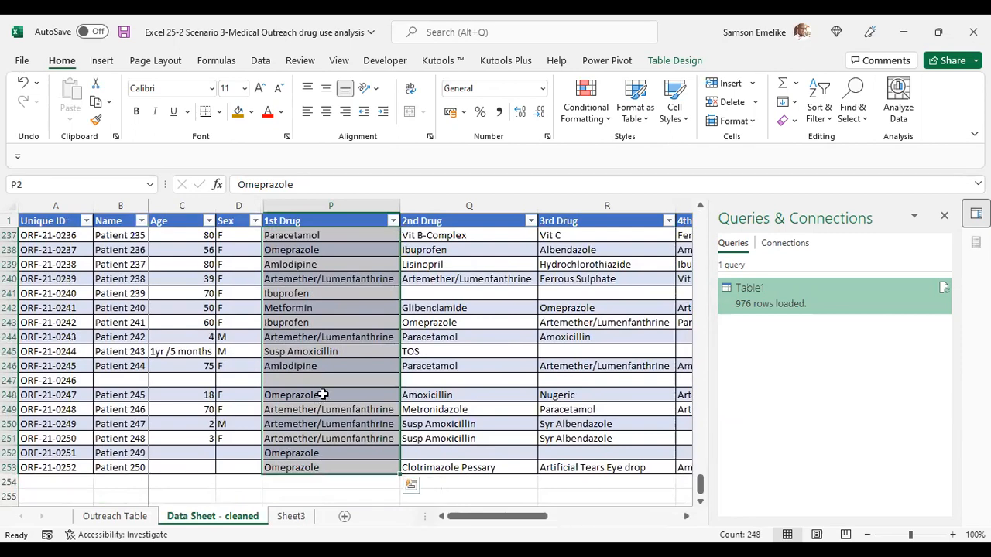
scroll(323, 395, up, 11)
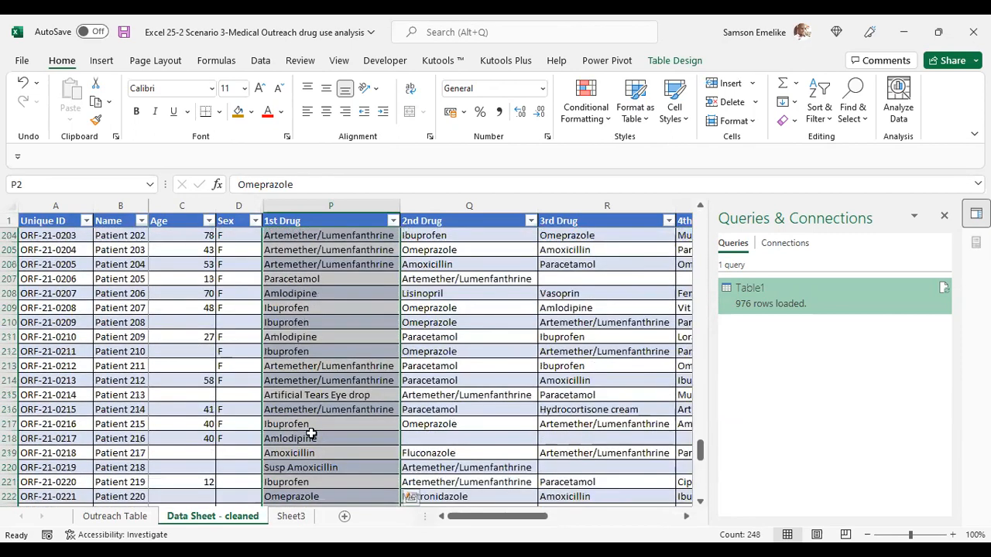
scroll(329, 480, up, 20)
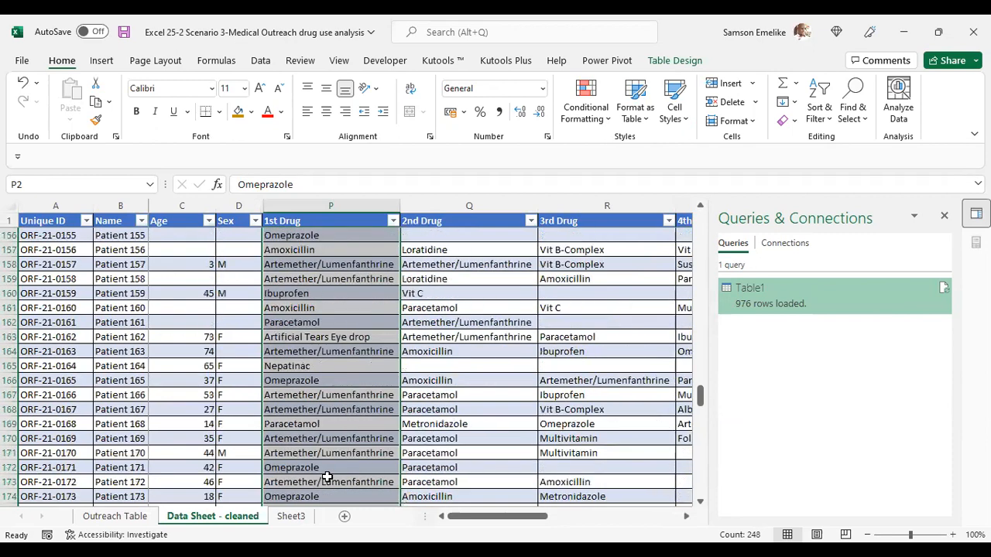
scroll(327, 477, up, 20)
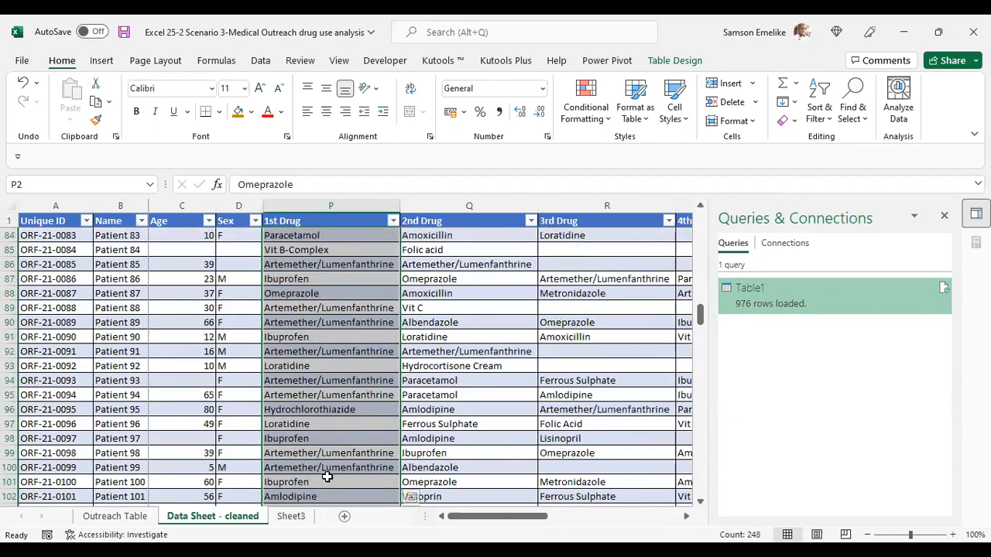
scroll(328, 477, up, 11)
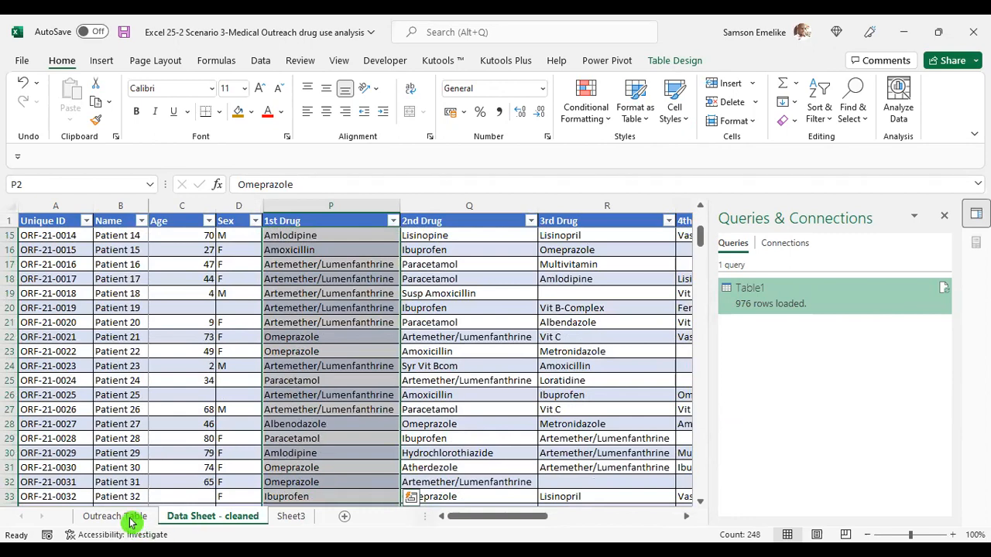
- Return to the Outreach Table worksheet, add a count of Drugs to the pivot values, and review the counts per drug
key(ctrl+Page_Up)
click(343, 339)
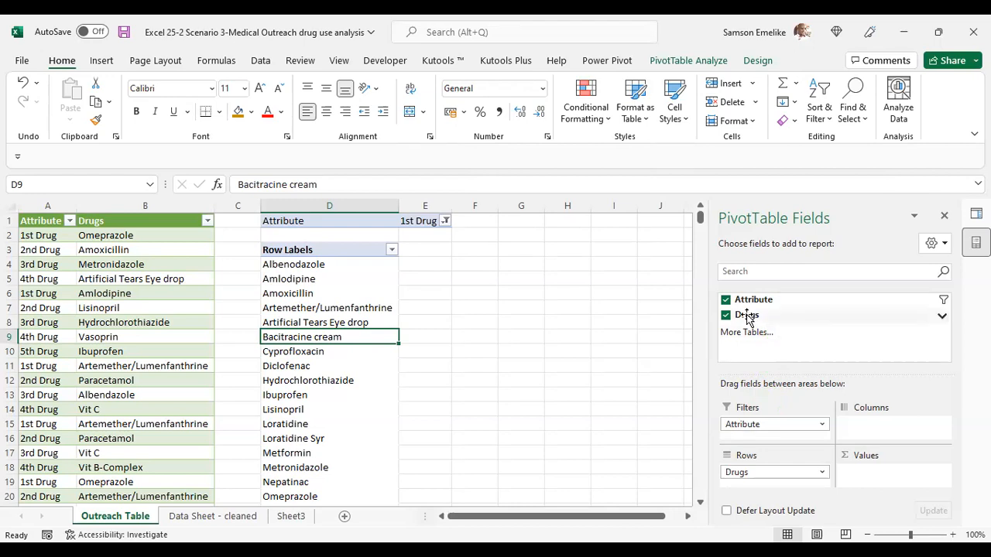
drag(748, 315, 873, 471)
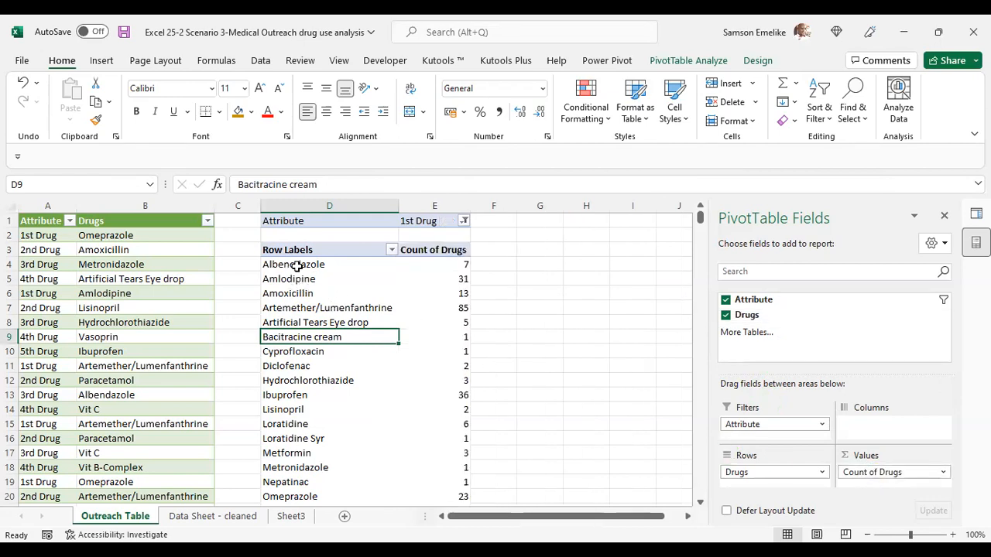
click(455, 263)
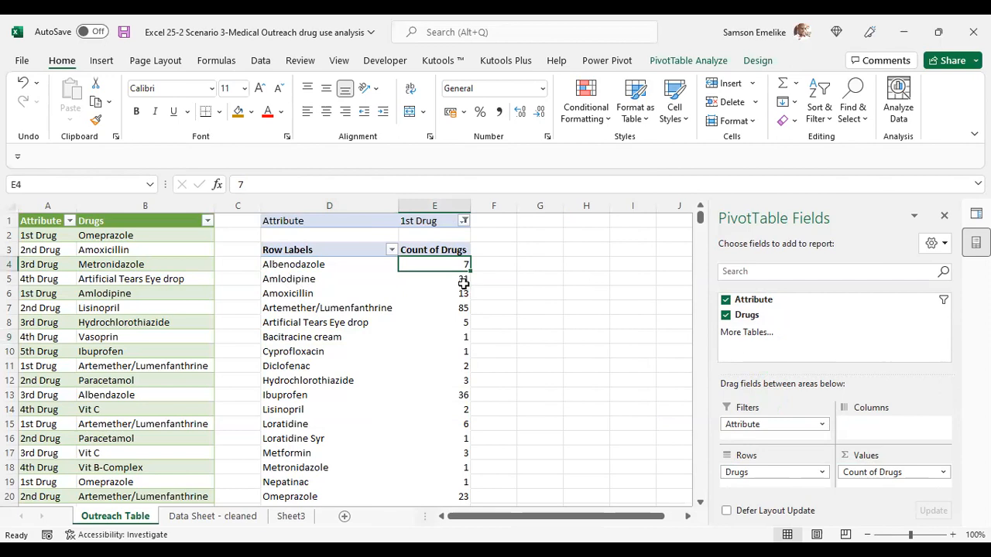
key(Down)
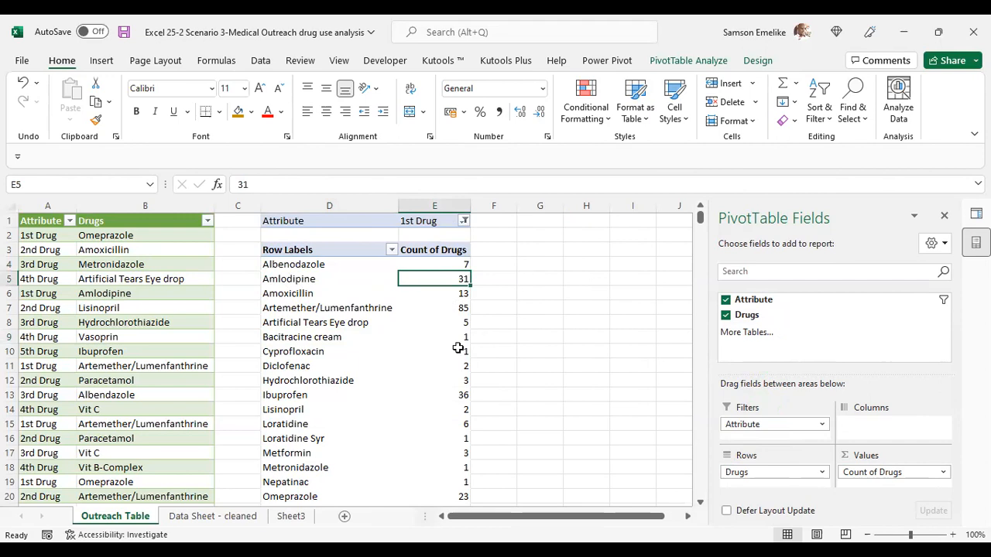
click(313, 264)
- Remove the Attribute, Drugs and Count of Drugs fields from the pivot table layout
drag(755, 430, 592, 413)
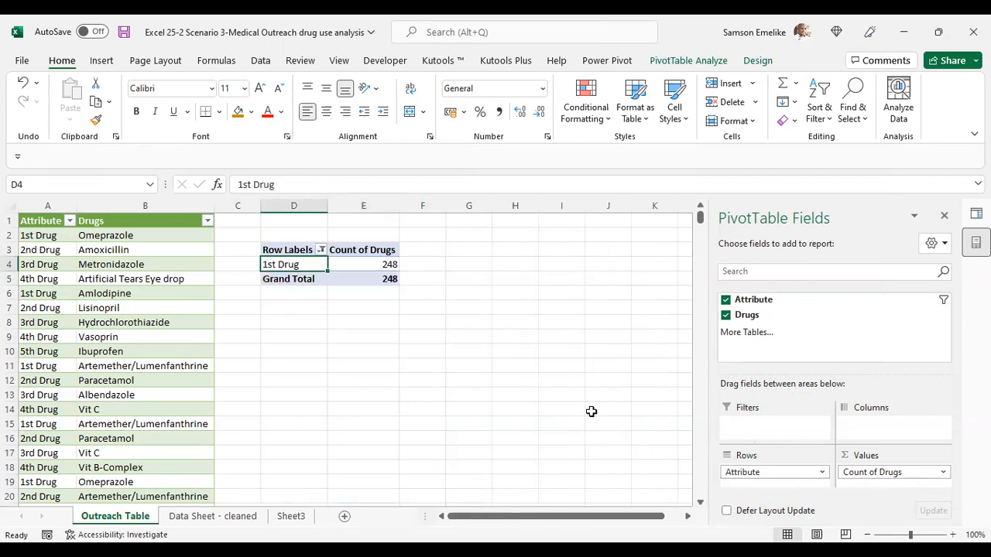
drag(759, 474, 615, 433)
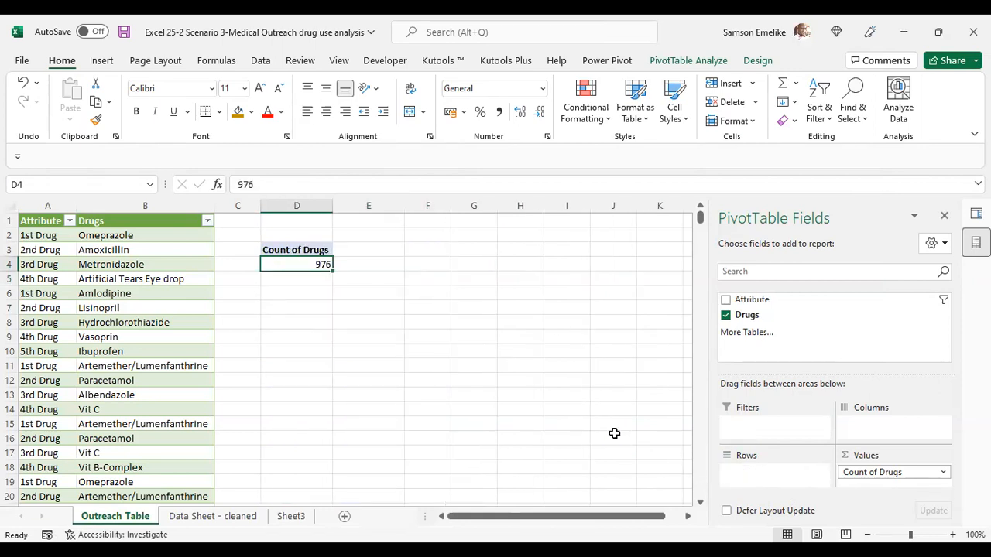
drag(879, 475, 671, 375)
- Build the pivot table with Drugs as rows and add the Drugs field twice as a count in the values
click(725, 315)
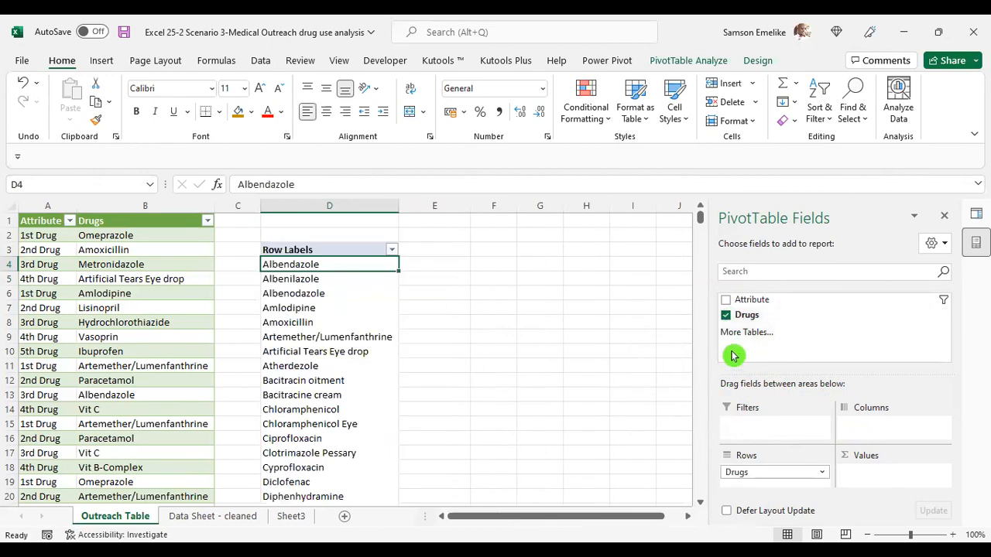
drag(744, 316, 883, 482)
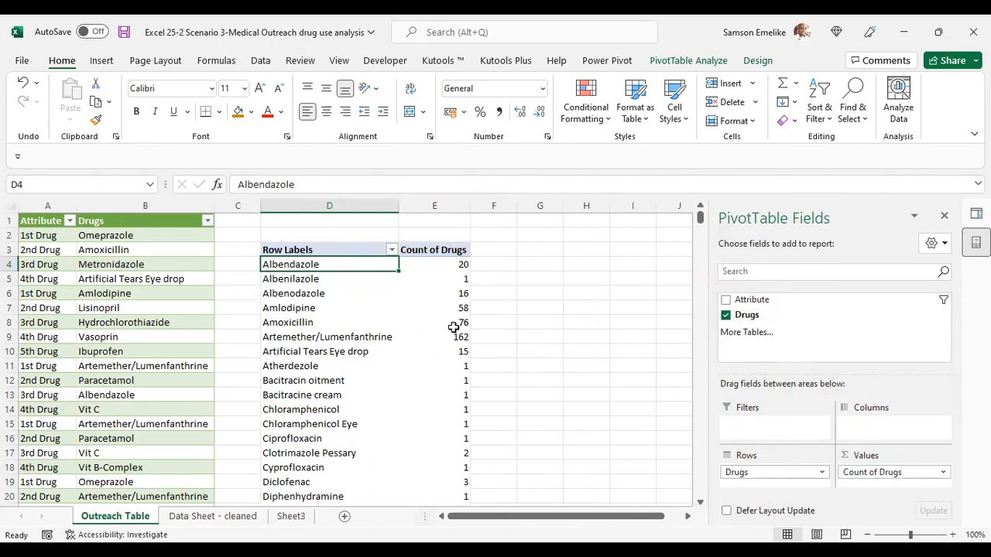
mouse_move(449, 337)
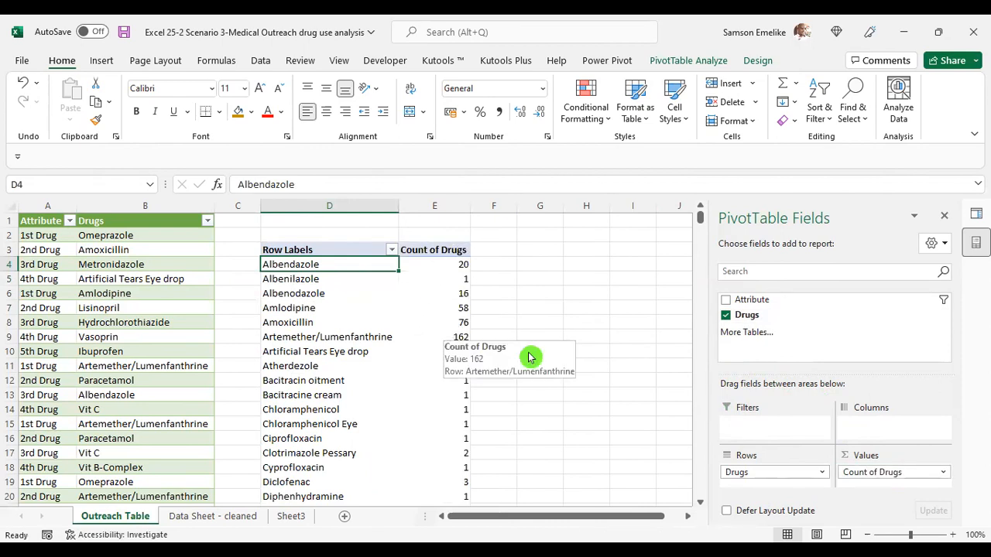
drag(748, 315, 881, 490)
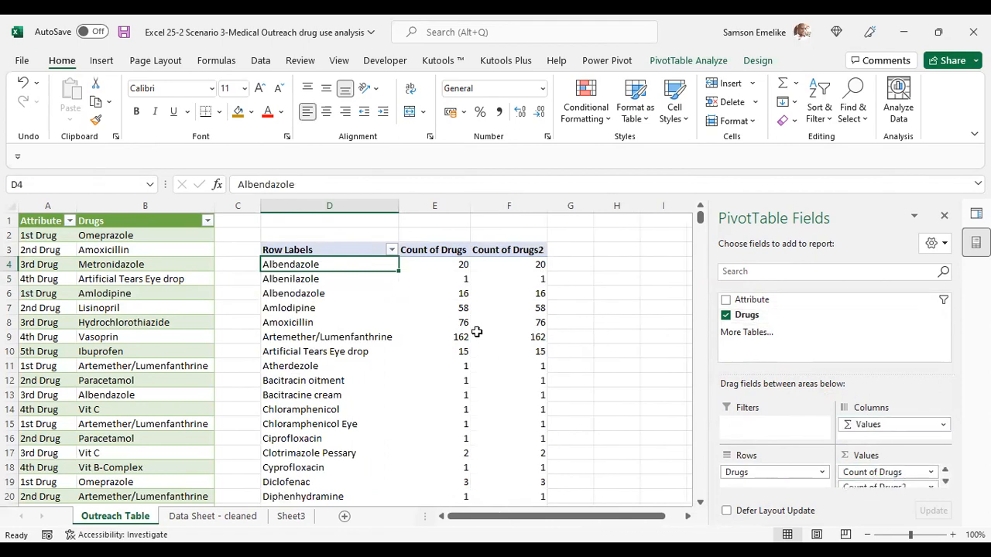
click(445, 262)
click(526, 265)
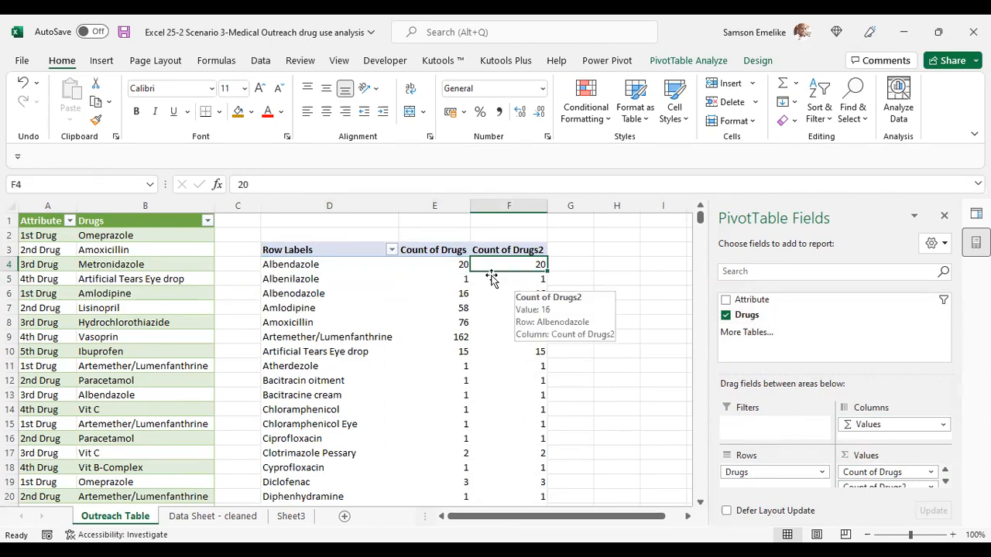
click(496, 269)
right_click(497, 268)
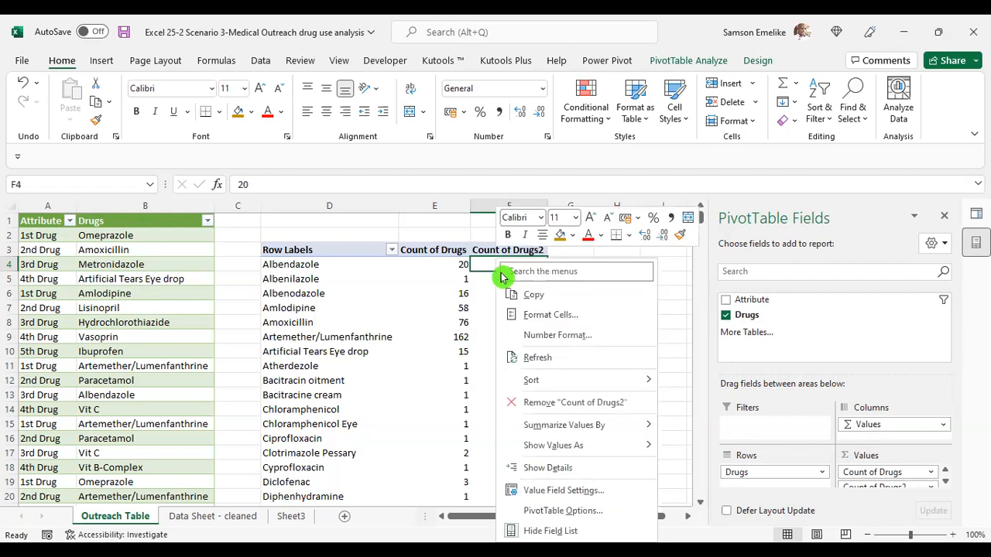
mouse_move(574, 448)
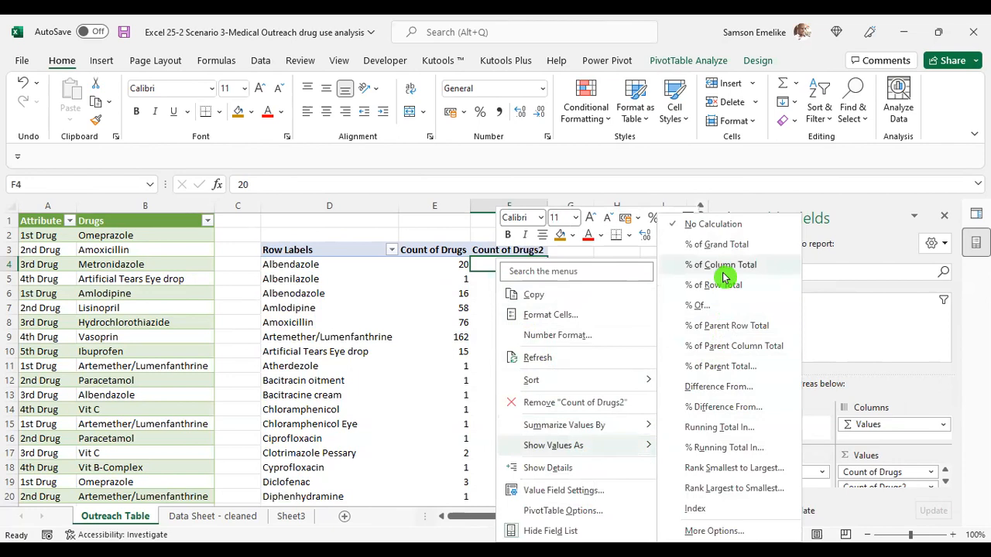
click(376, 239)
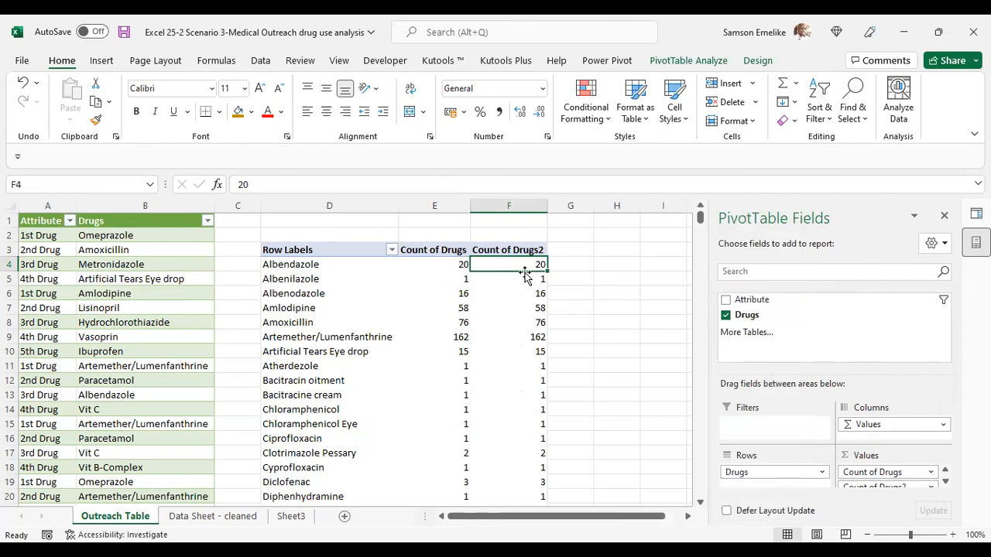
- Rename the pivot table's second count column, Count of Drugs2, as Proportion
drag(451, 265, 480, 496)
scroll(480, 414, up, 16)
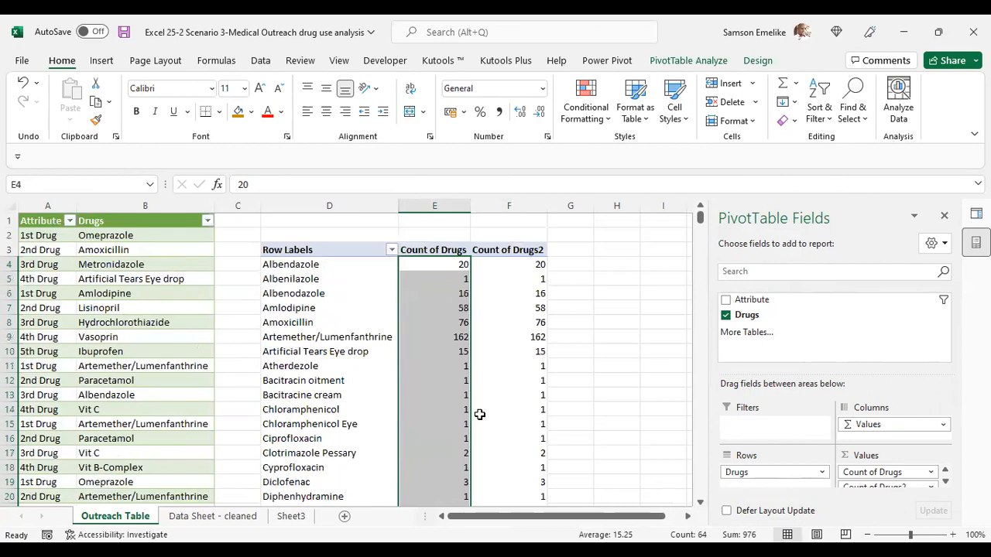
click(503, 250)
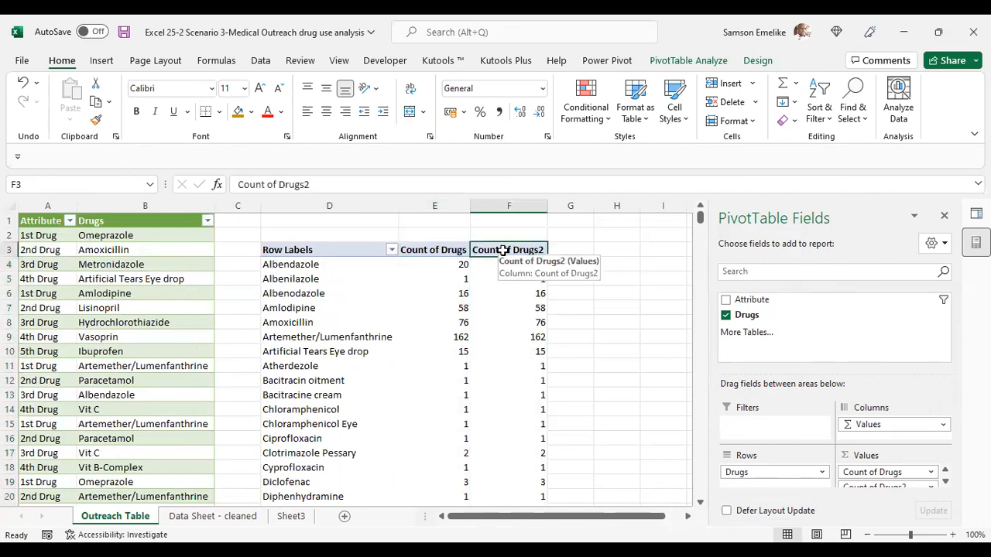
text(Proportion)
key(Return)
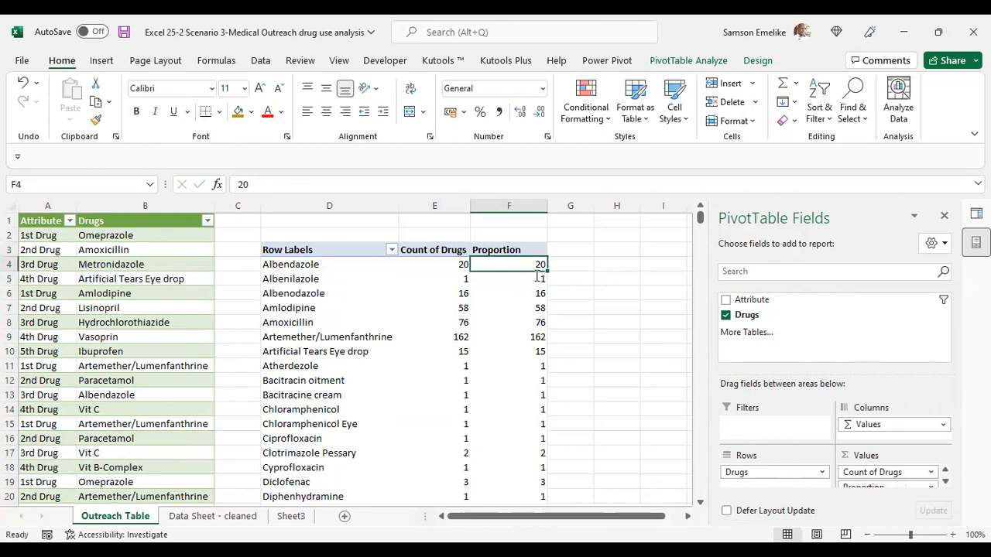
- Enter the formula =E4/E68 in cell H4 to divide the first drug's count by the grand total, and format it as a percentage
scroll(465, 422, down, 18)
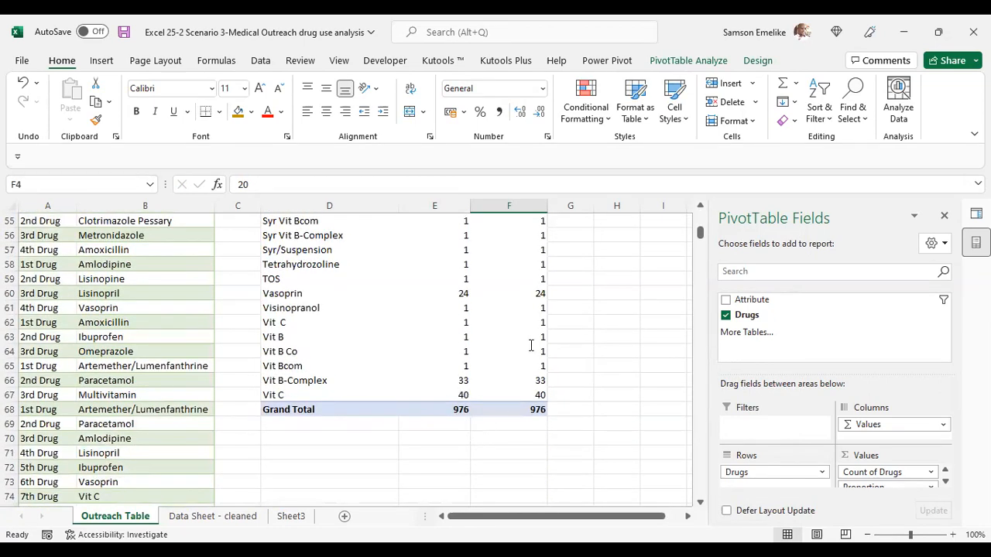
scroll(573, 330, up, 18)
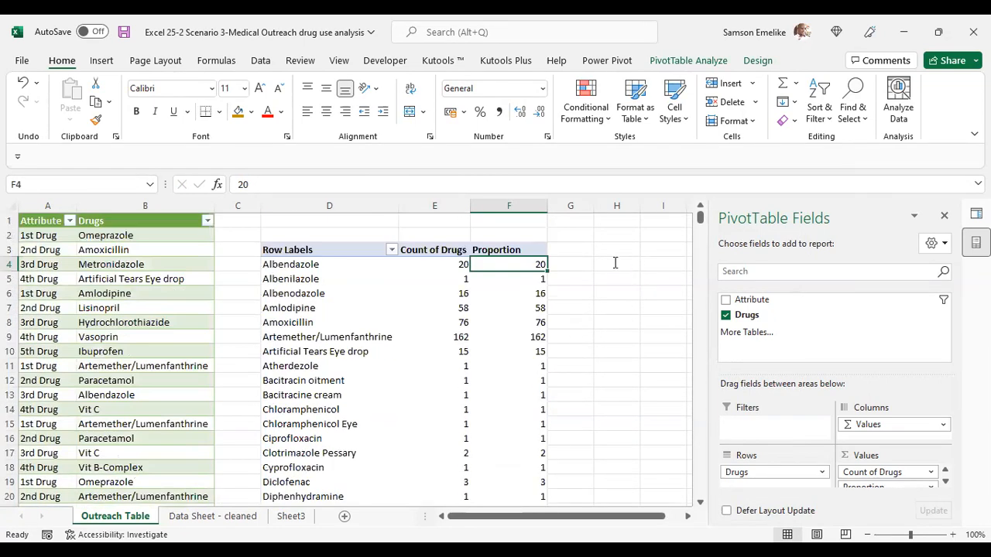
click(621, 263)
text(=)
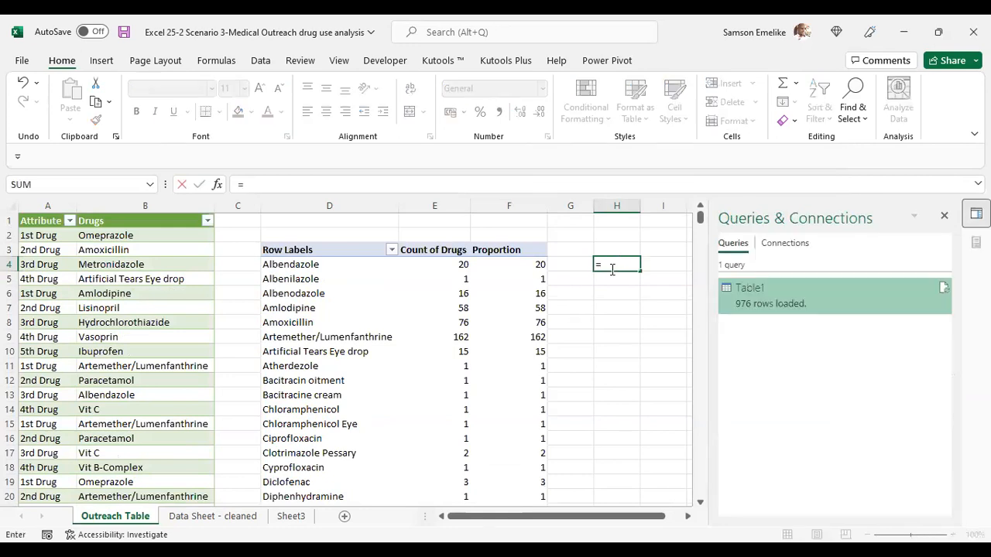
click(459, 267)
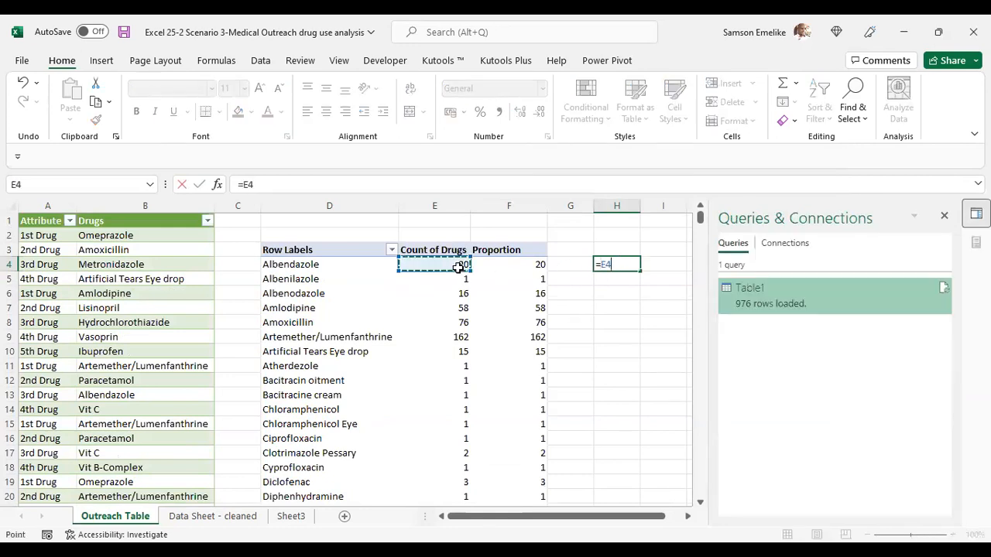
text(/)
scroll(449, 290, down, 20)
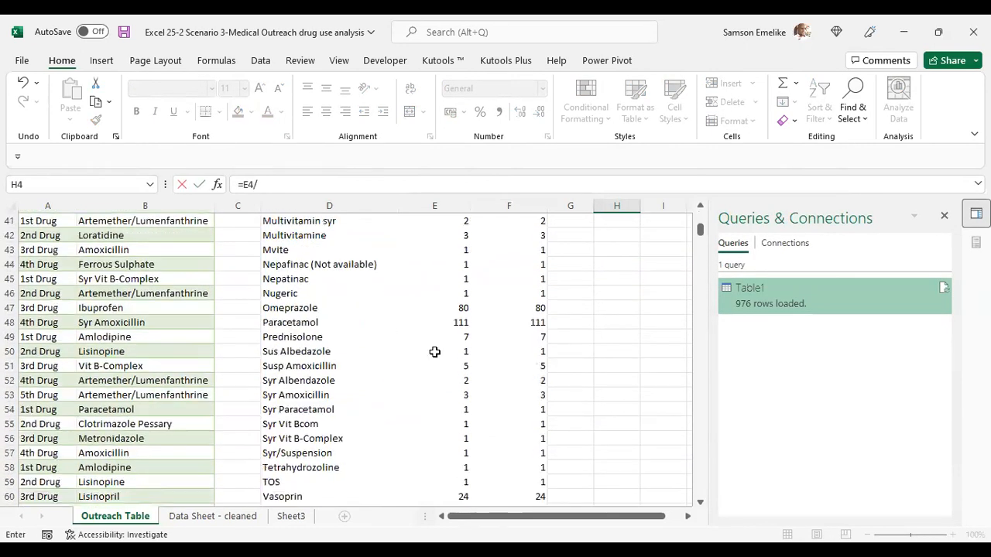
click(456, 279)
key(Return)
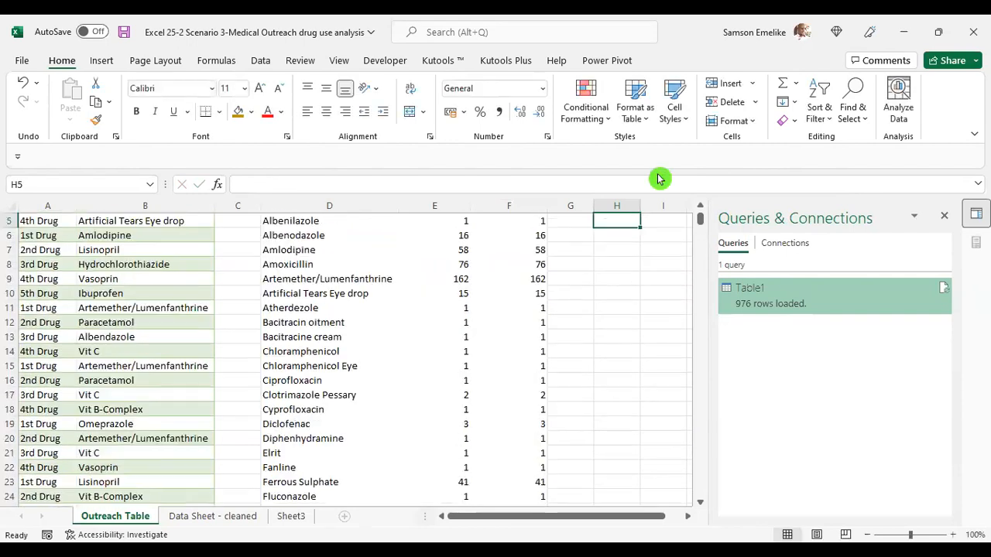
scroll(645, 268, up, 2)
click(628, 264)
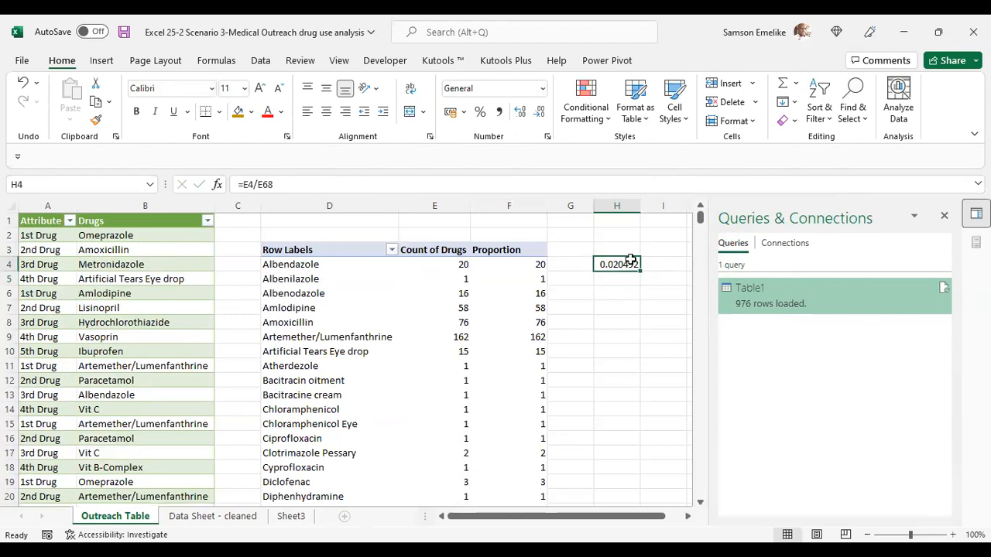
click(480, 116)
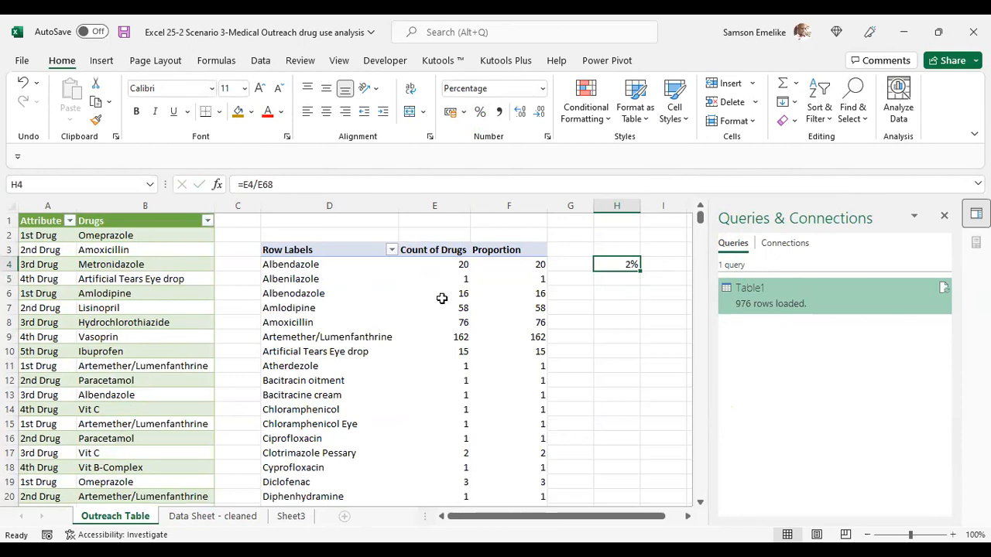
- Make the grand total reference in H4 absolute, giving =E4/$E$68, and fill the formula down to the Grand Total row
click(267, 185)
key(F4)
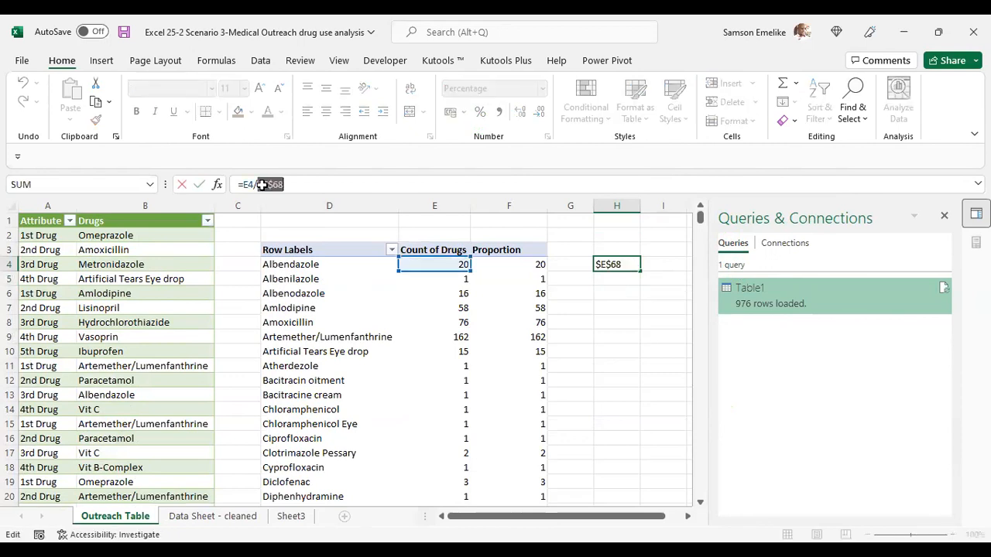
key(Return)
click(630, 268)
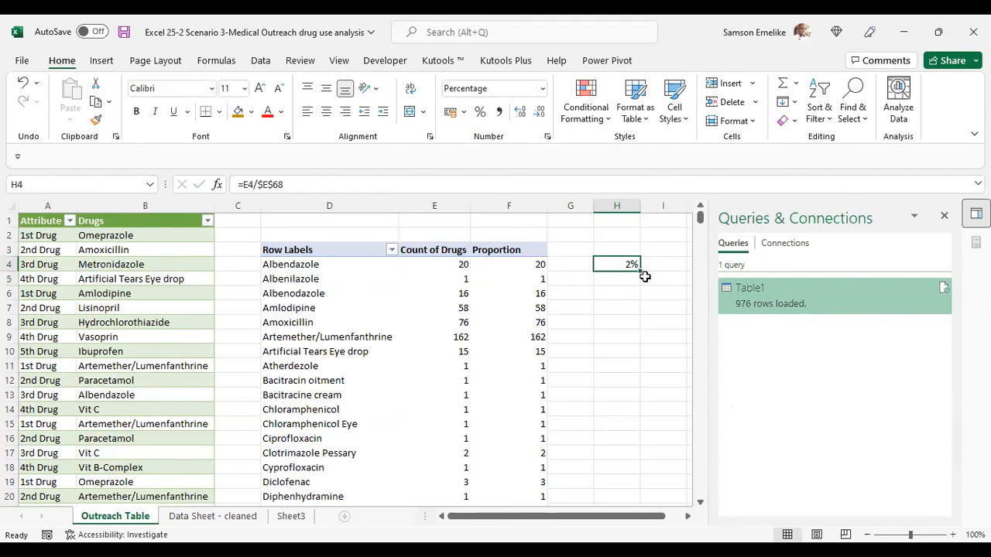
drag(639, 271, 624, 418)
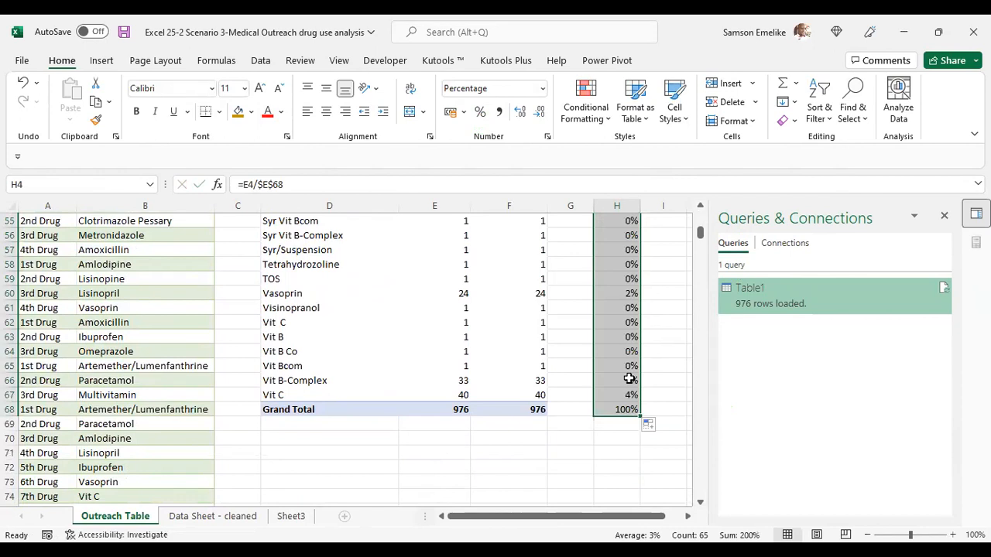
scroll(610, 328, up, 6)
scroll(610, 328, up, 12)
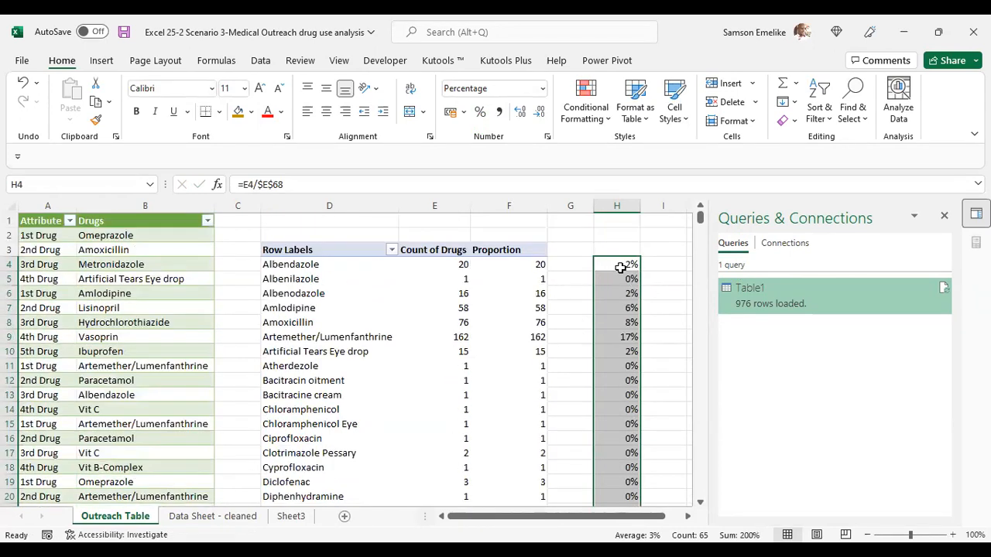
- Show the pivot table's Proportion values as % of Column Total
mouse_move(513, 268)
click(546, 265)
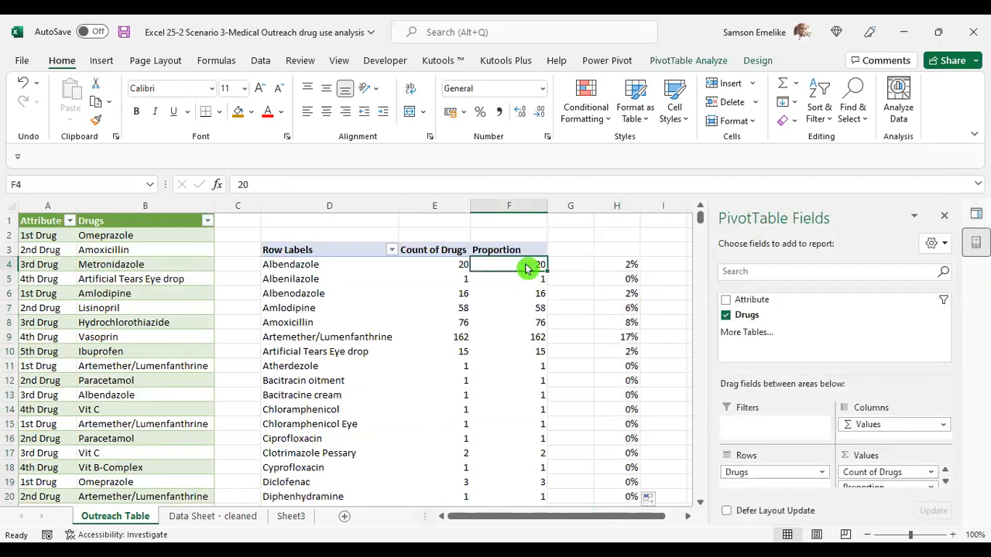
right_click(527, 265)
mouse_move(666, 445)
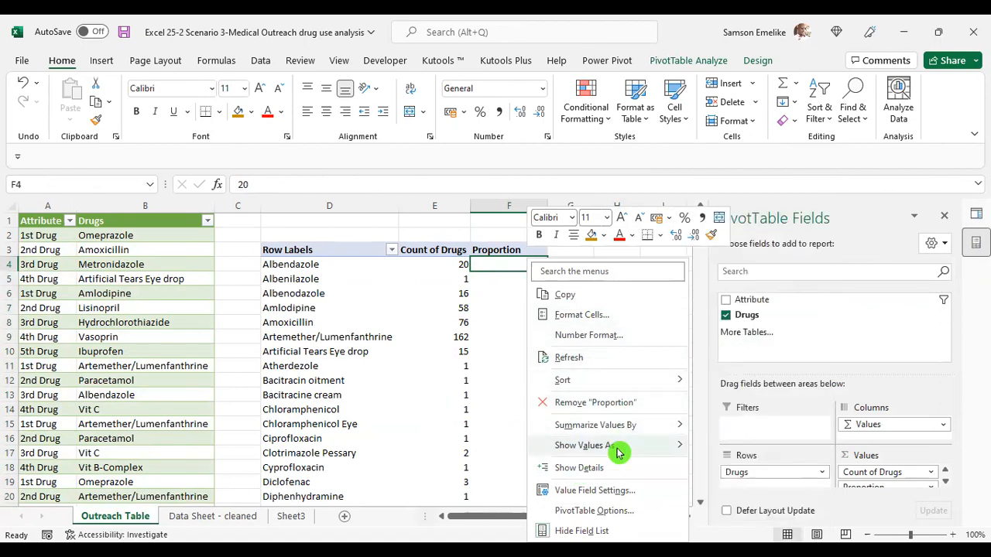
mouse_move(620, 449)
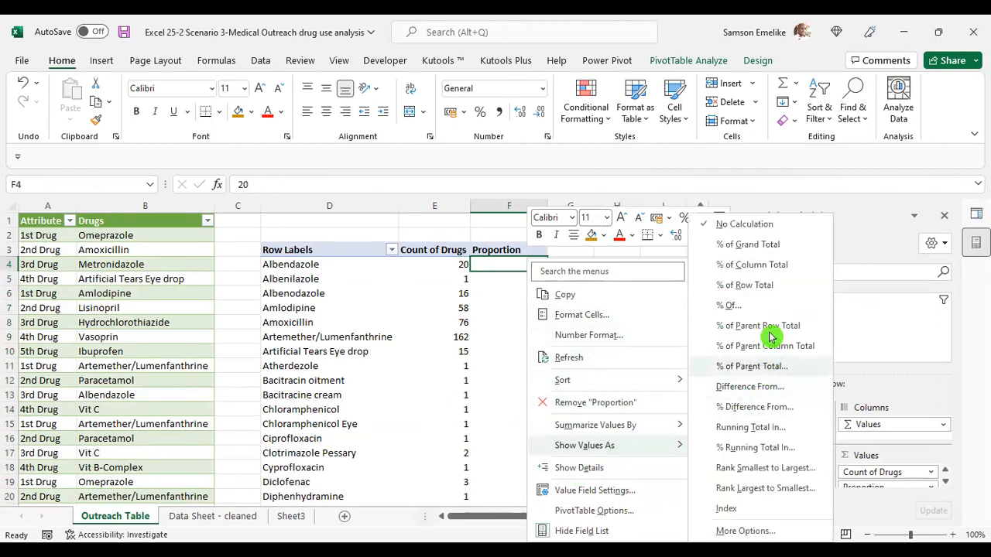
click(768, 266)
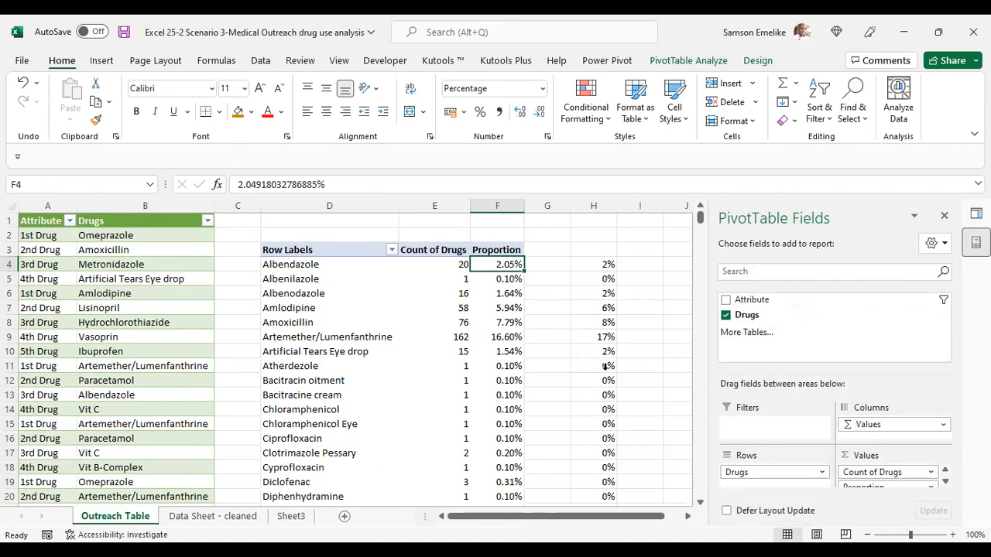
- Set the Proportion field's number format to percentage with no decimals and compare its values with the manual percentages in column H
right_click(499, 262)
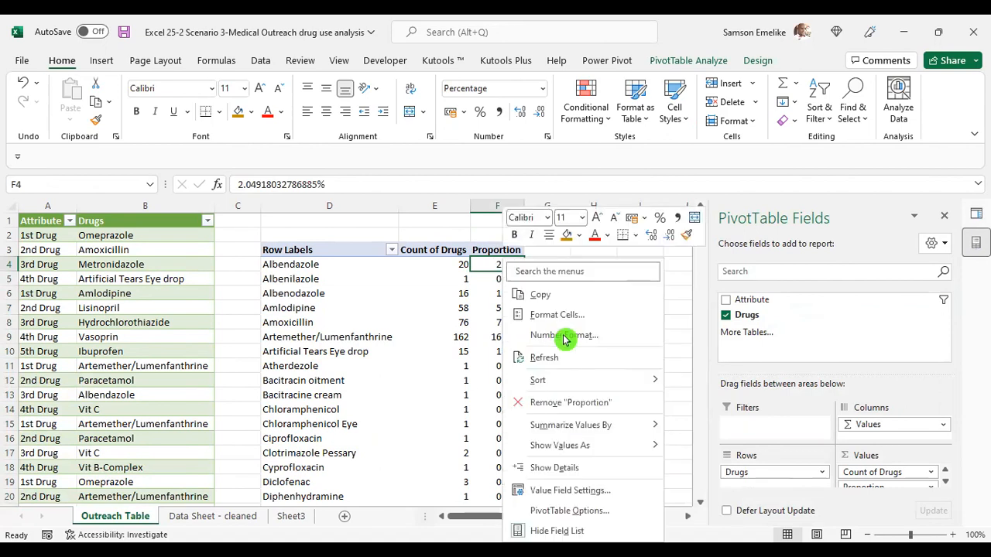
click(571, 335)
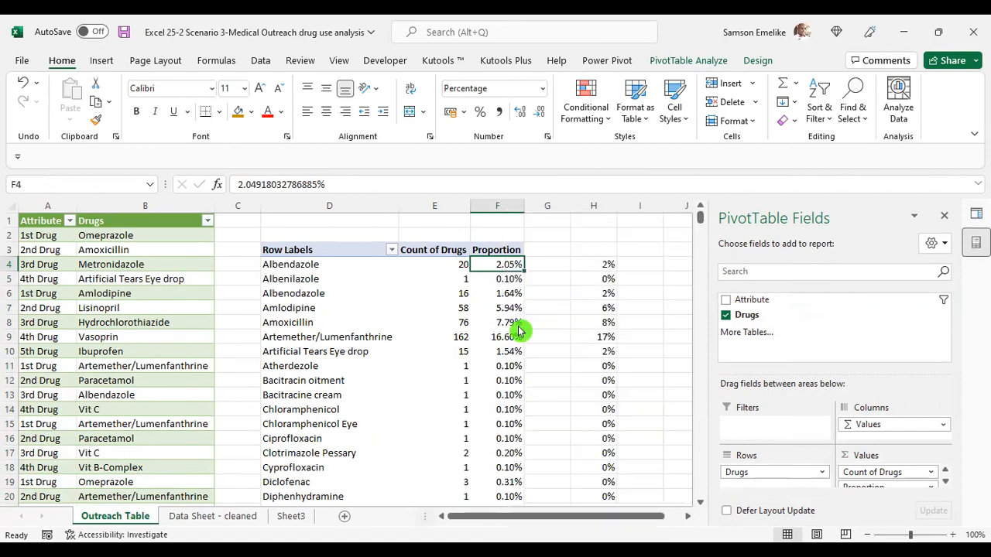
double_click(577, 248)
click(659, 486)
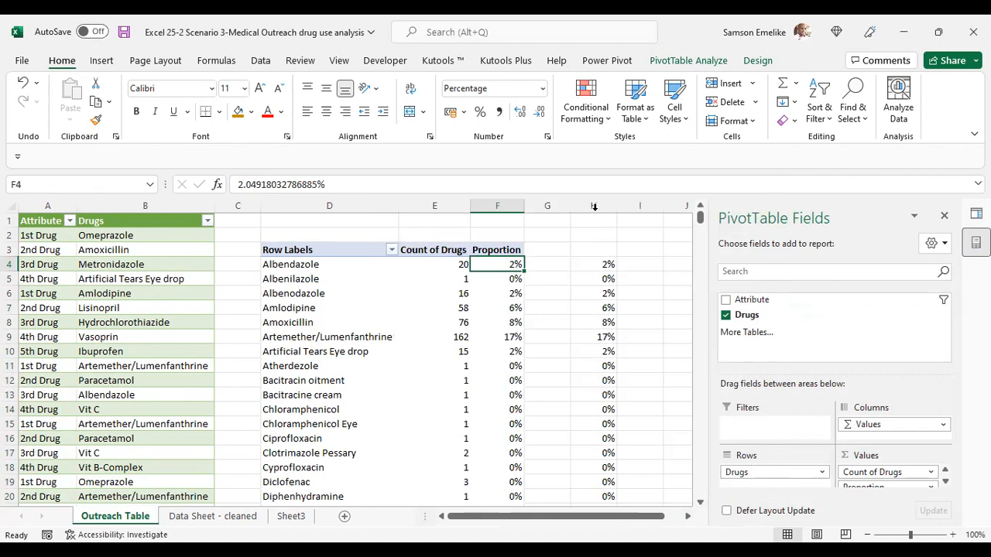
click(593, 206)
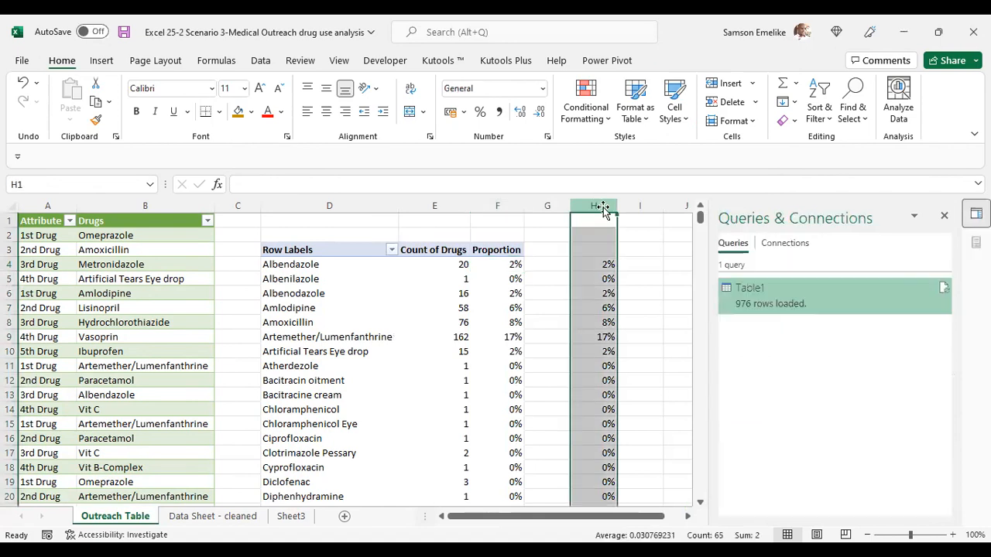
ctrl+click(497, 203)
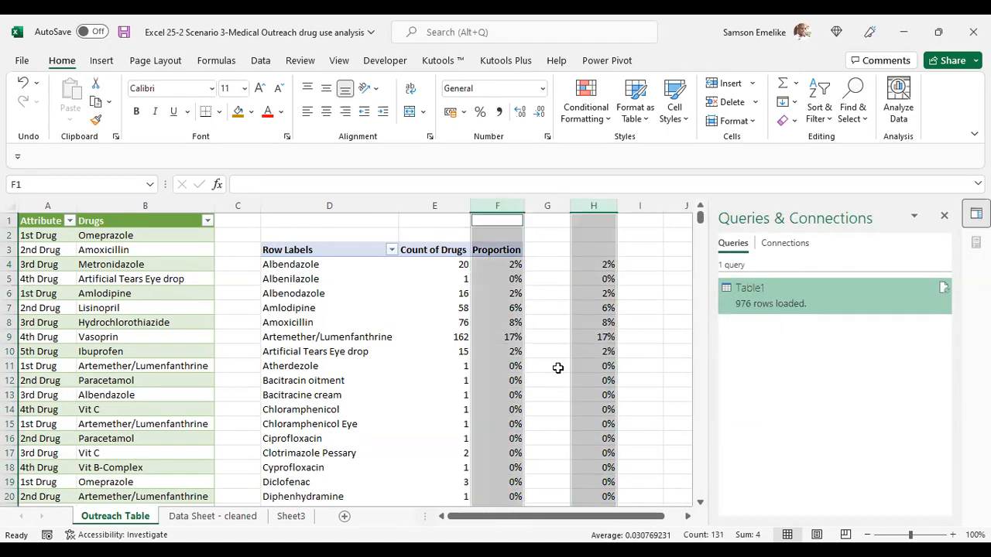
scroll(582, 420, down, 2)
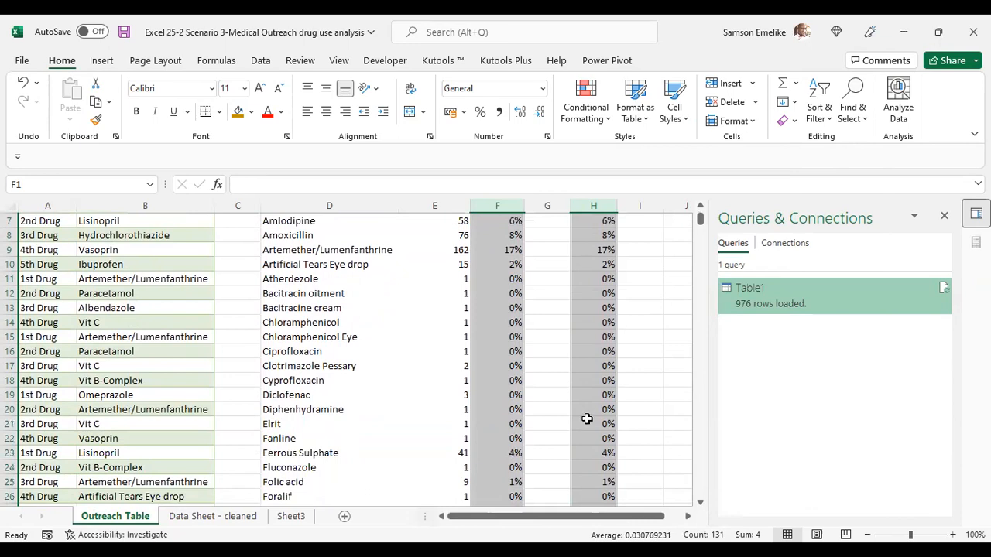
click(542, 336)
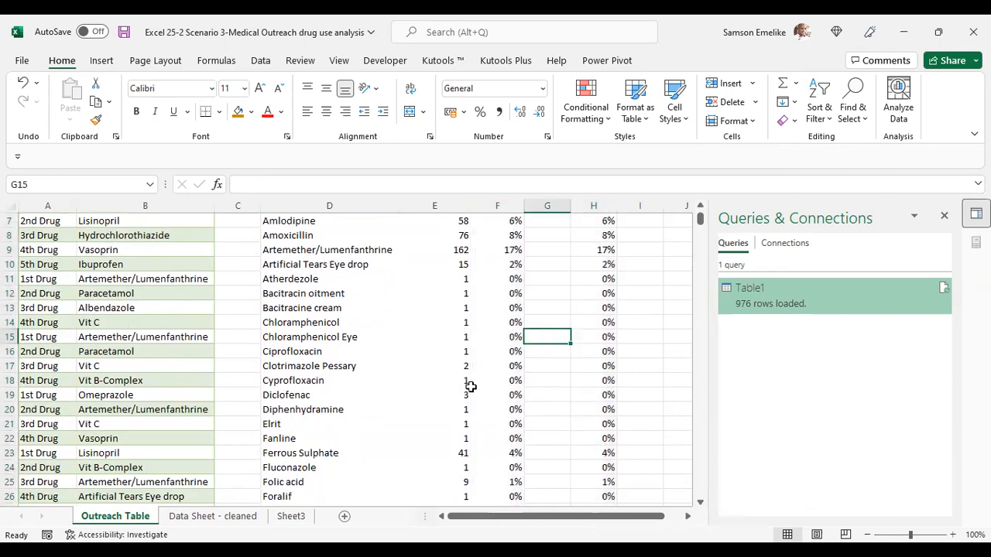
scroll(470, 386, up, 2)
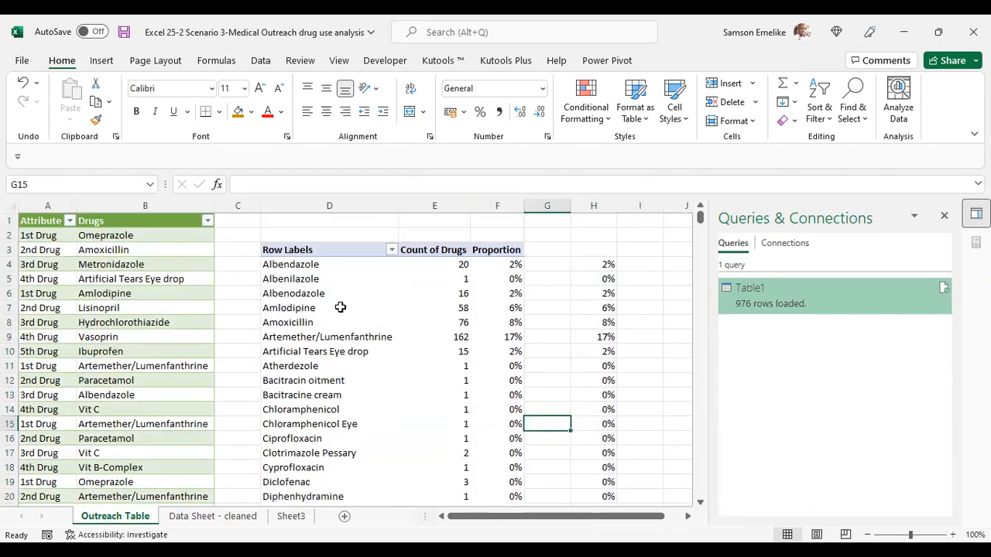
- Try to sort the pivot table from largest to smallest using the Count of Drugs header
click(393, 251)
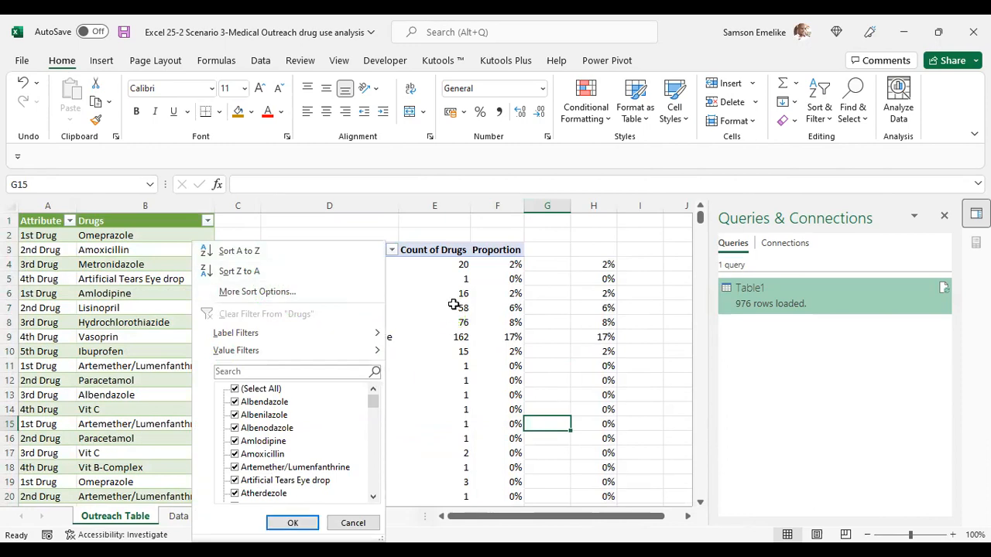
click(453, 265)
click(452, 251)
right_click(453, 253)
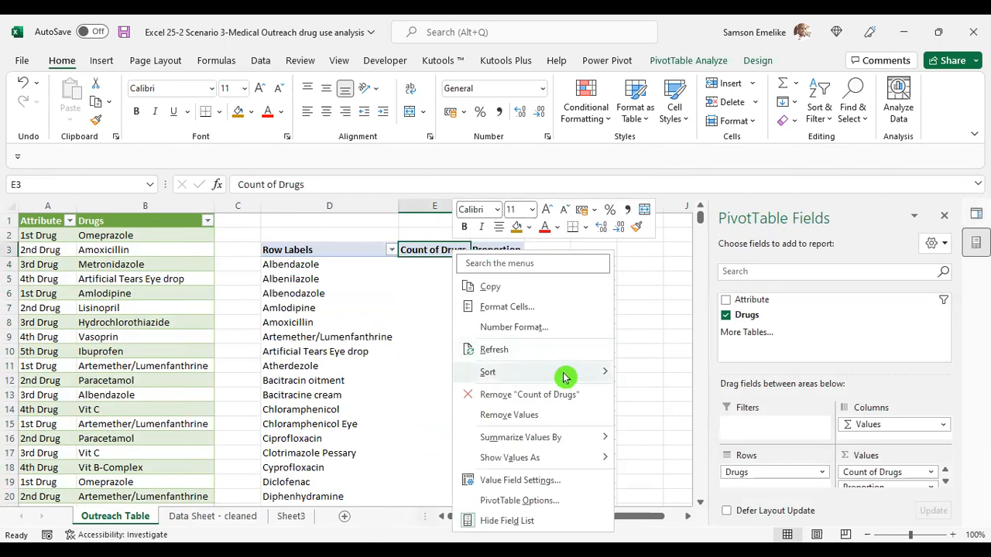
mouse_move(572, 374)
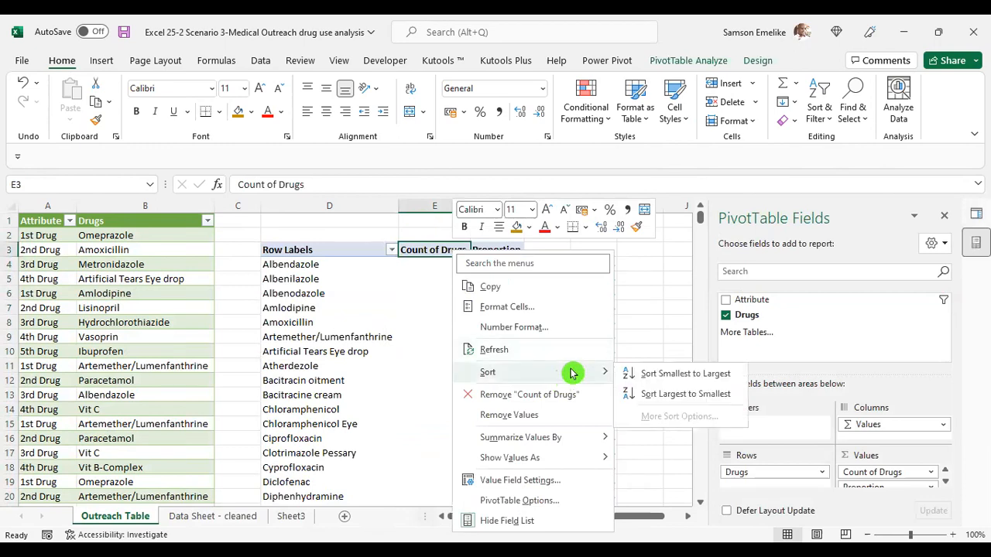
click(655, 393)
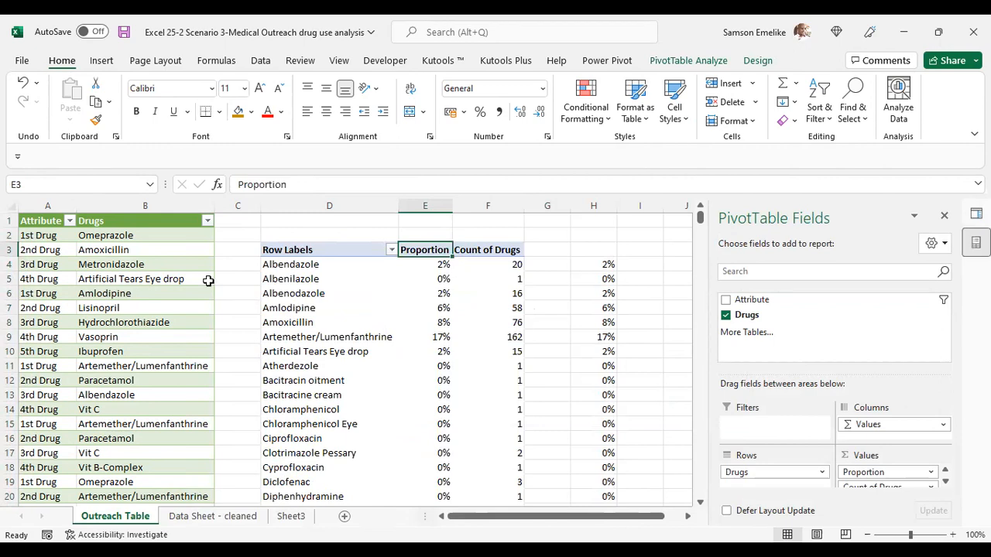
- Undo the reordering of the value columns and sort the pivot table's drugs from largest to smallest by Count of Drugs
key(ctrl+z)
click(454, 267)
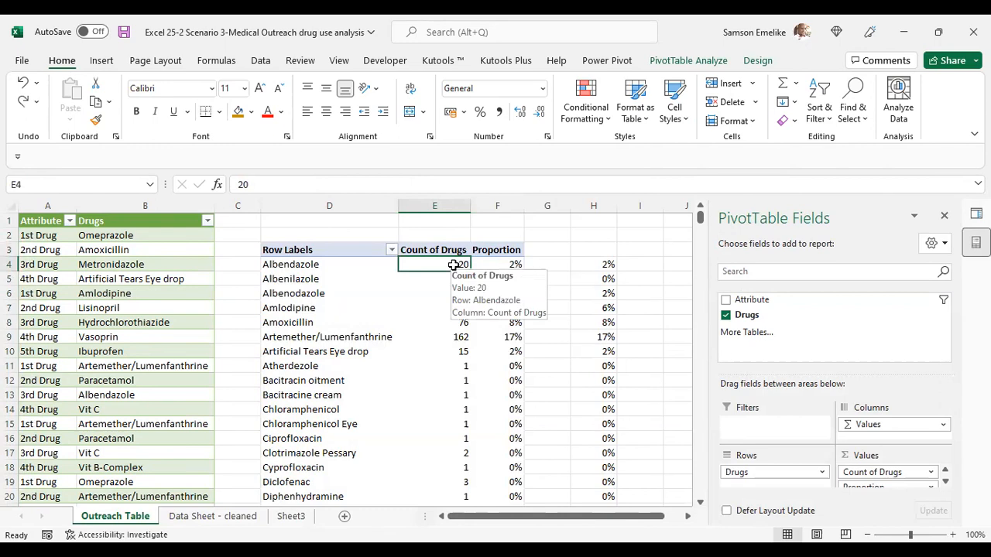
right_click(454, 265)
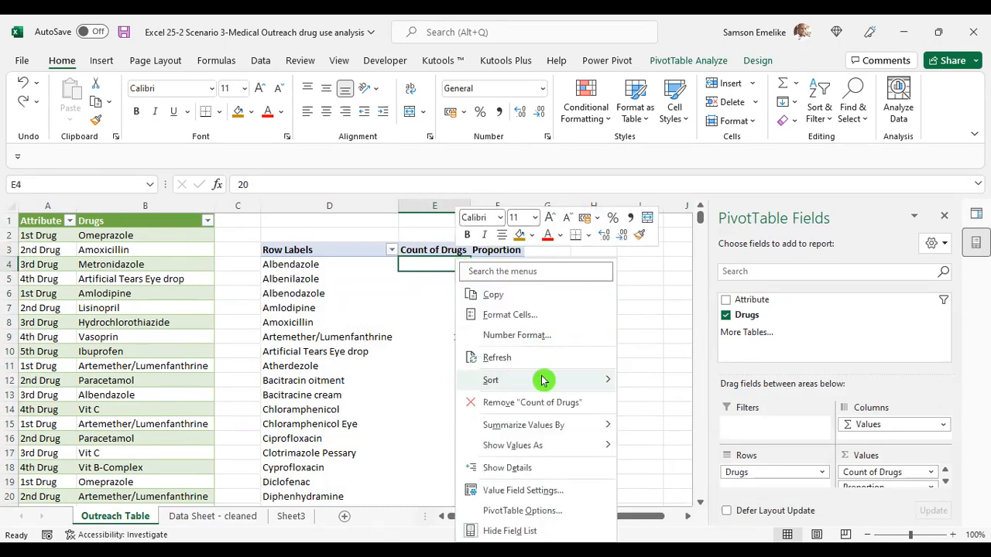
mouse_move(542, 380)
click(684, 404)
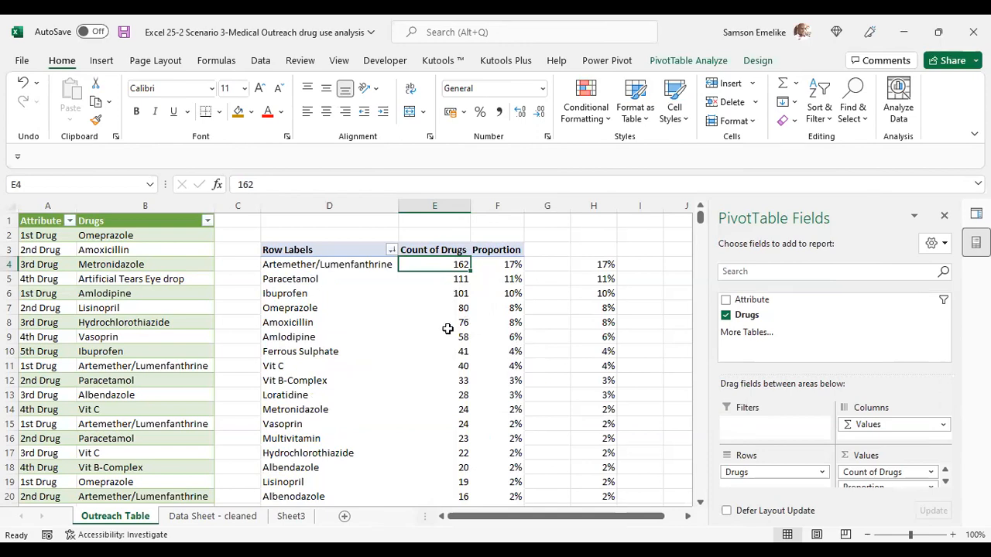
- Review the sorted drug counts down to the Grand Total and select the counts of the drugs used only once, starting at E35
scroll(472, 403, down, 6)
scroll(471, 403, down, 13)
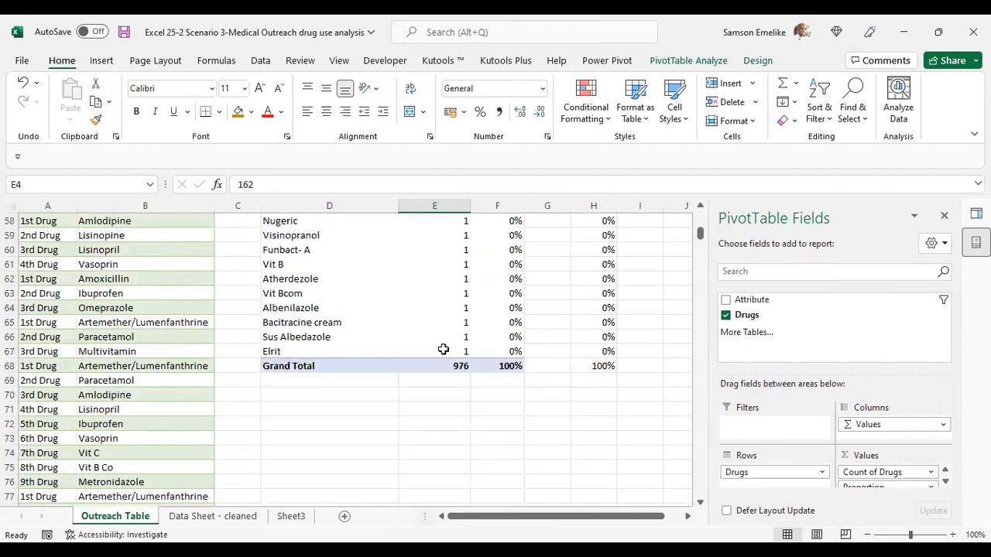
scroll(443, 350, up, 12)
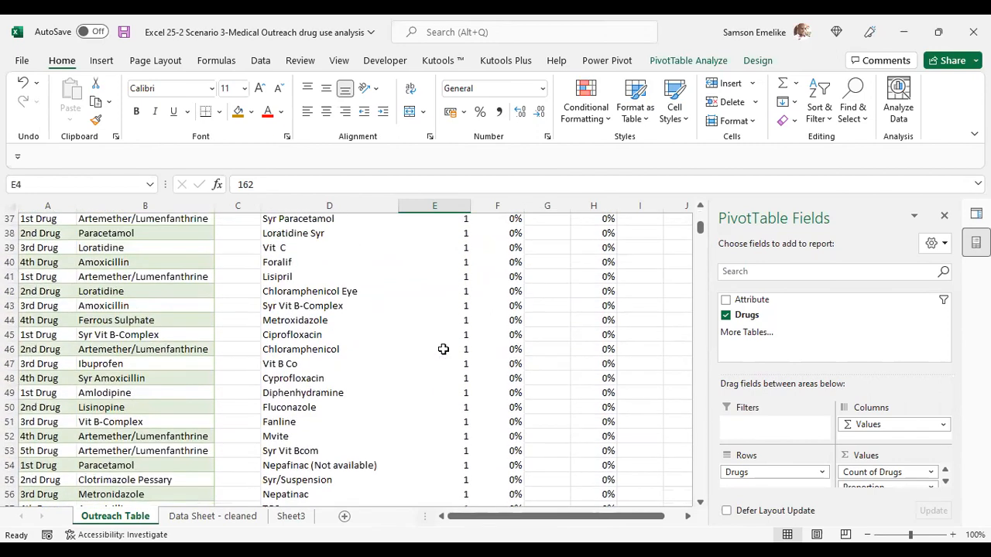
scroll(443, 350, up, 1)
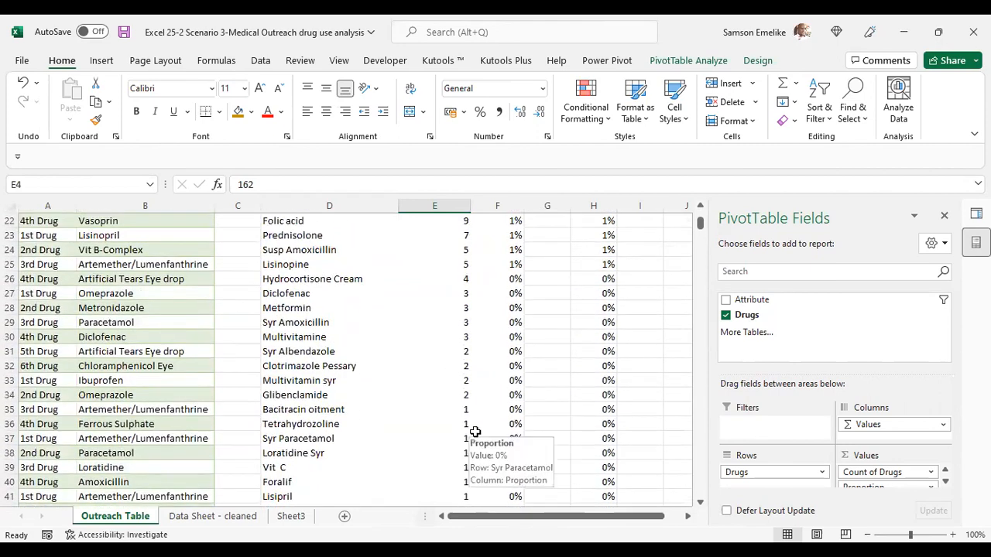
drag(406, 415, 435, 511)
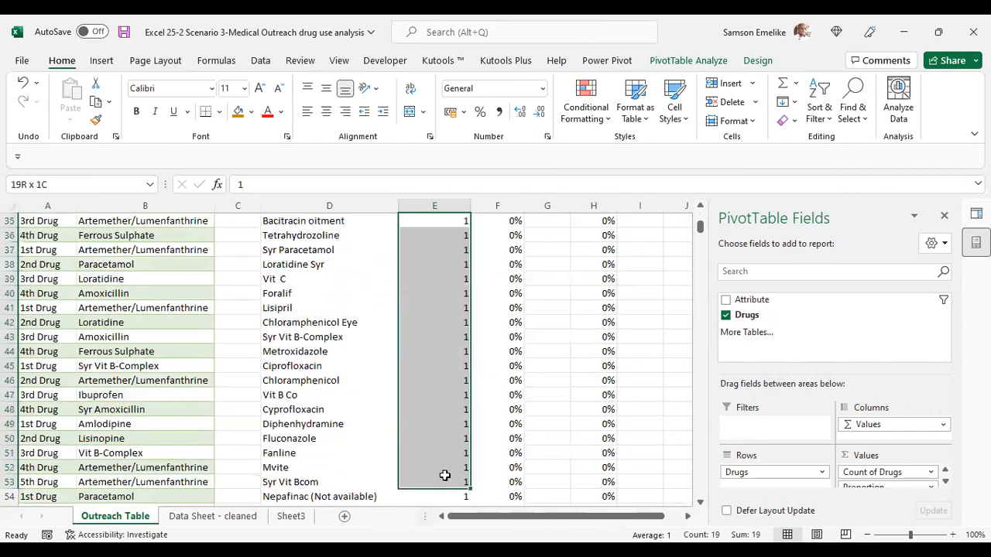
scroll(446, 461, up, 5)
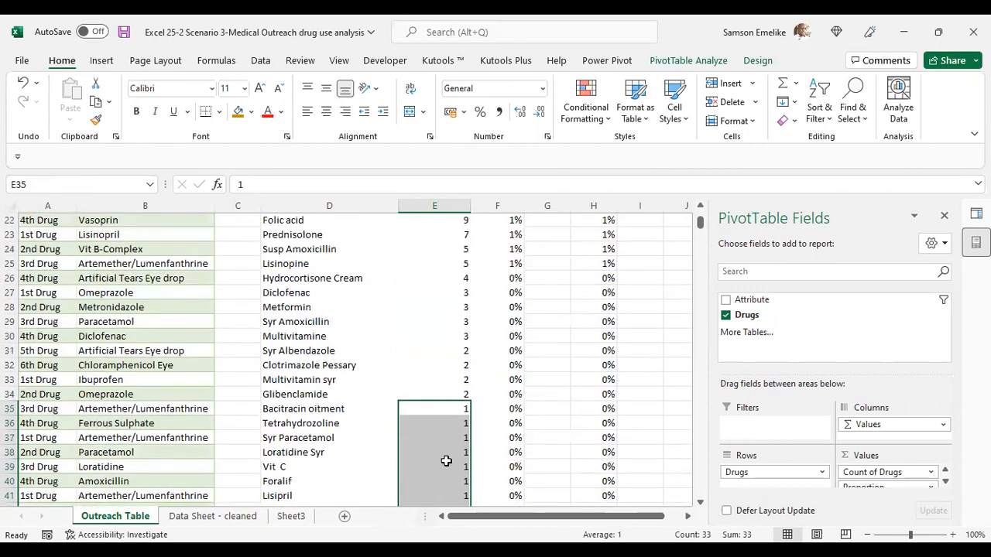
scroll(446, 462, up, 6)
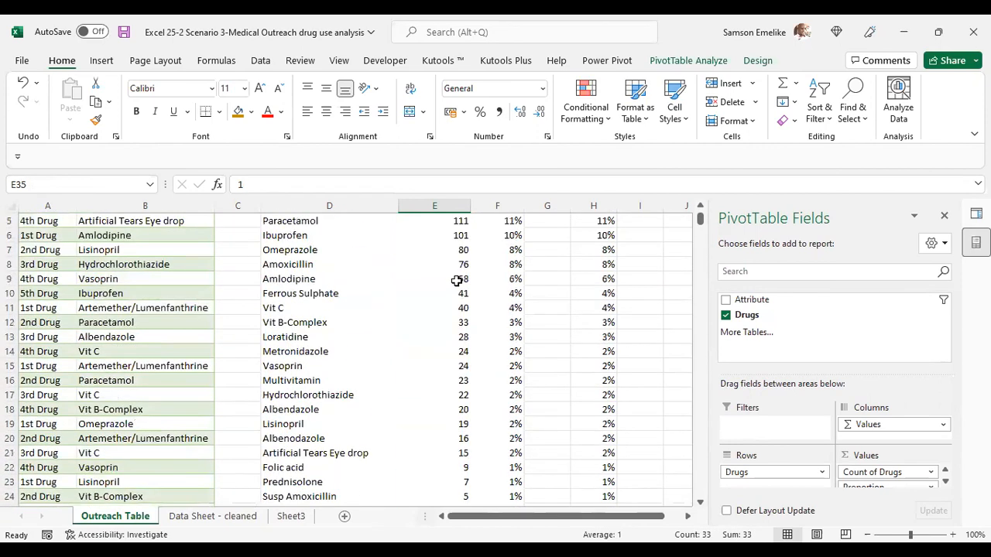
scroll(457, 280, up, 2)
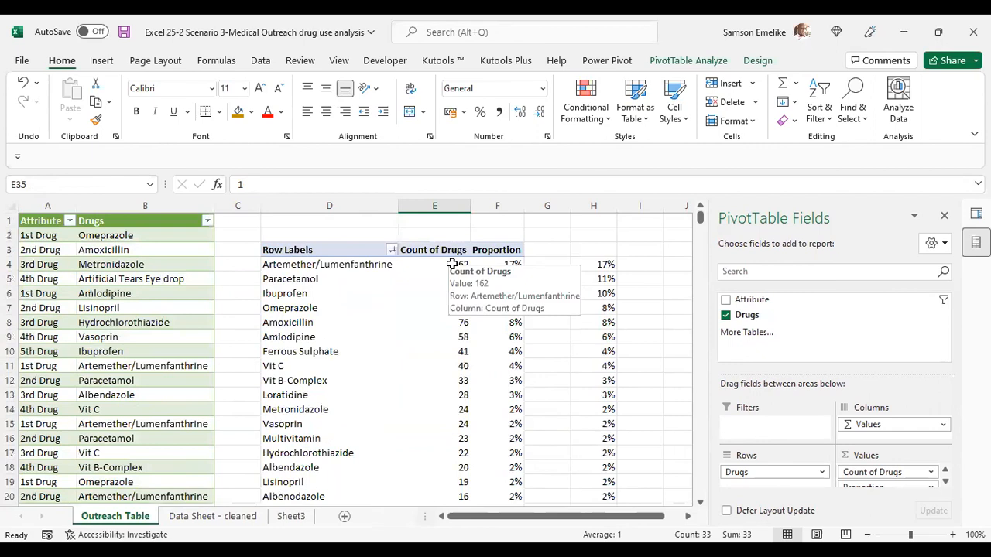
- Examine the count and proportion of the most used drug, and check the combined Proportion of the leading drugs in F4:F15
drag(453, 264, 503, 264)
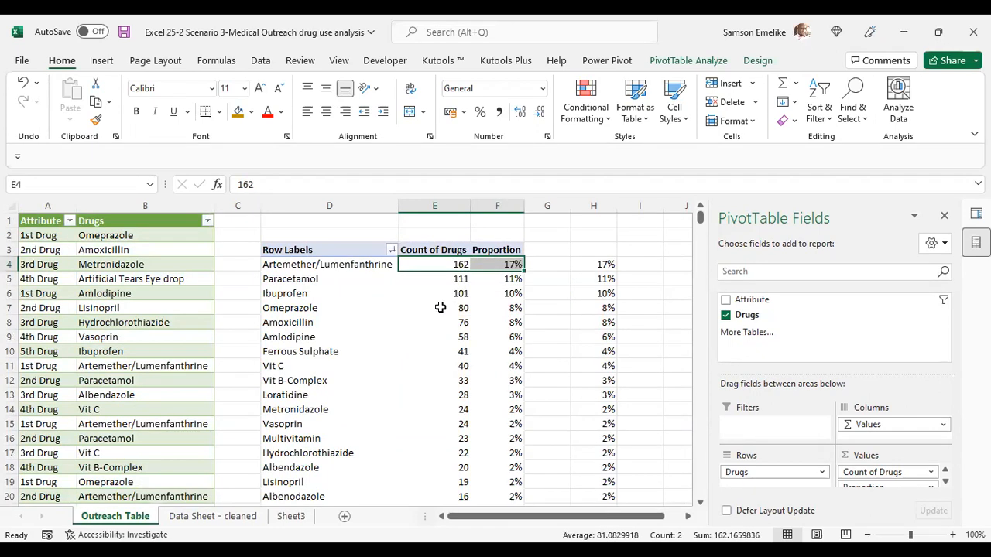
mouse_move(440, 308)
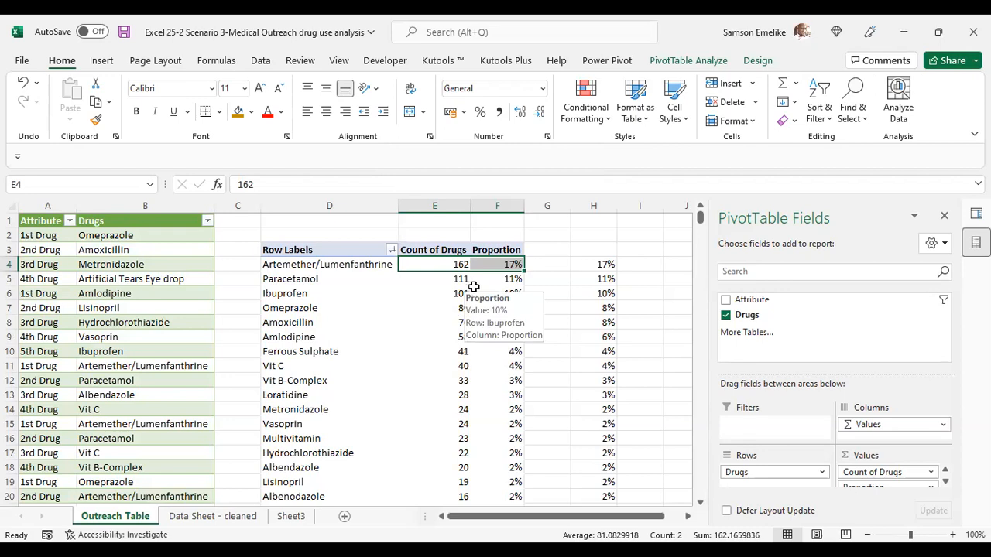
click(506, 262)
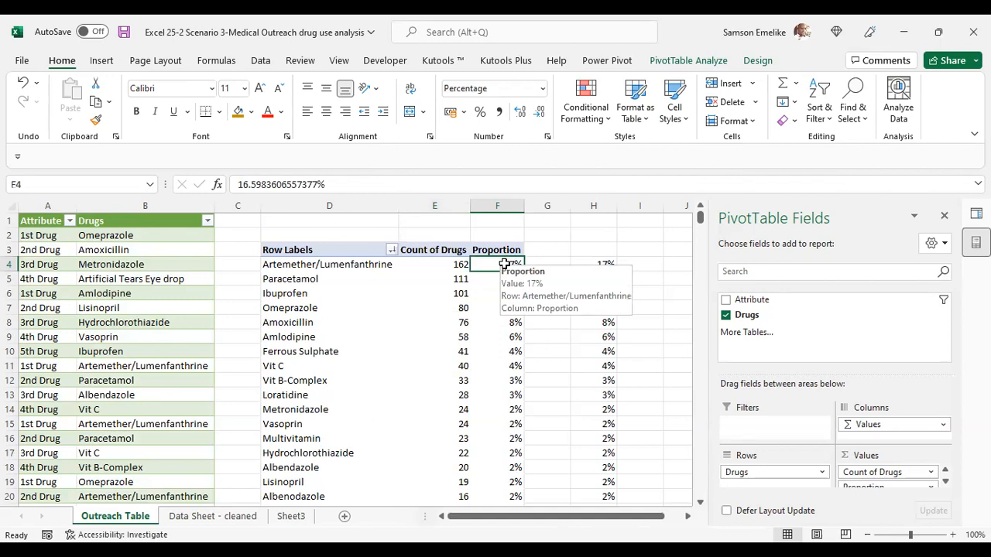
drag(504, 264, 513, 360)
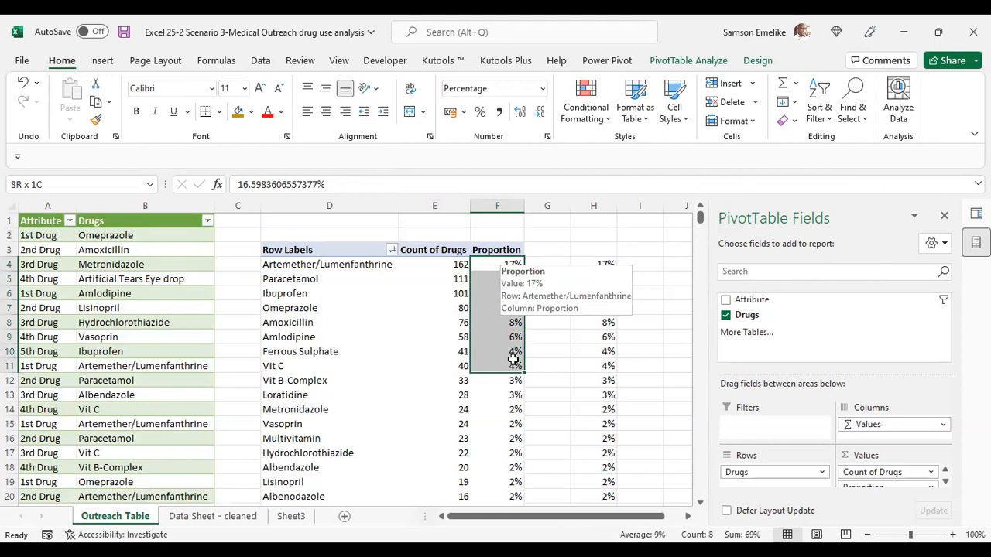
drag(513, 361, 516, 418)
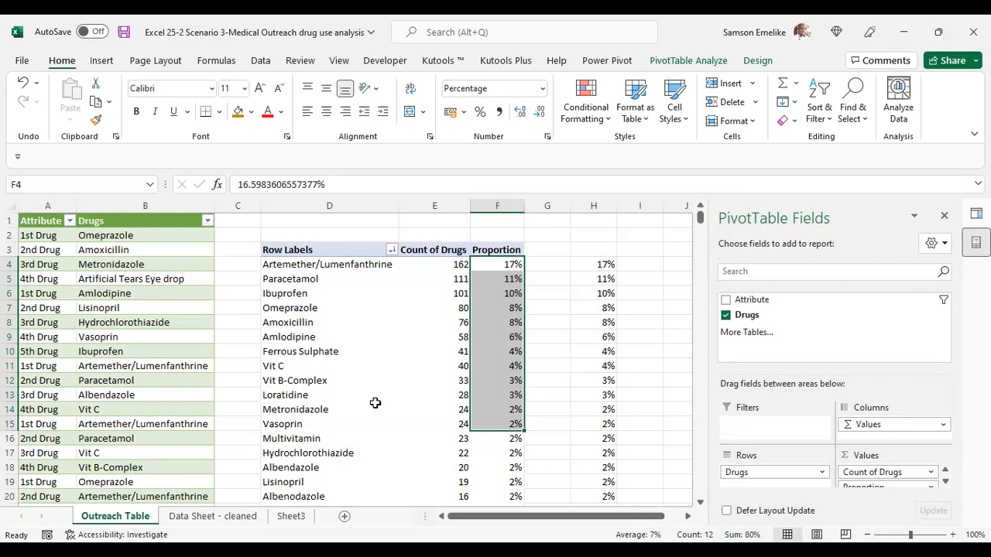
scroll(345, 308, down, 1)
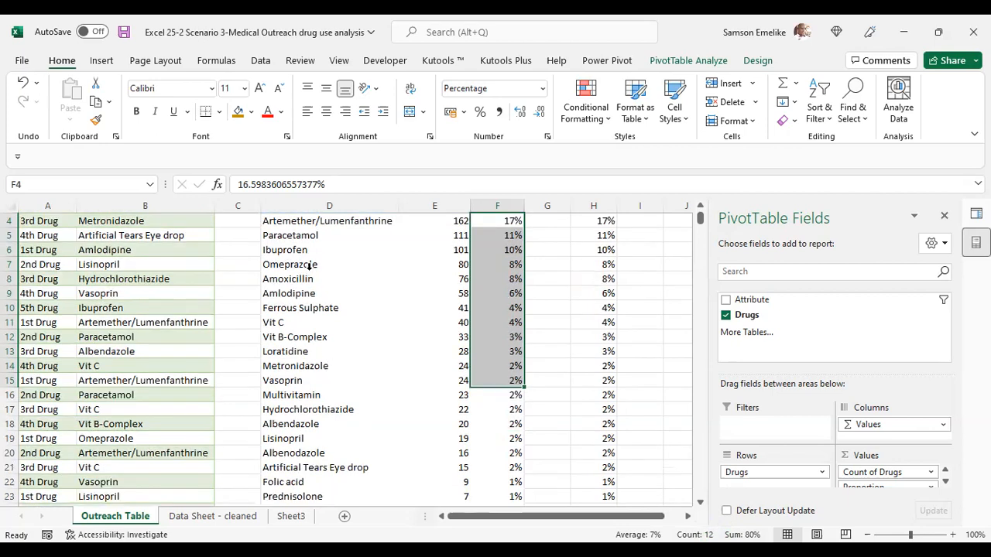
scroll(331, 383, down, 4)
scroll(332, 383, down, 5)
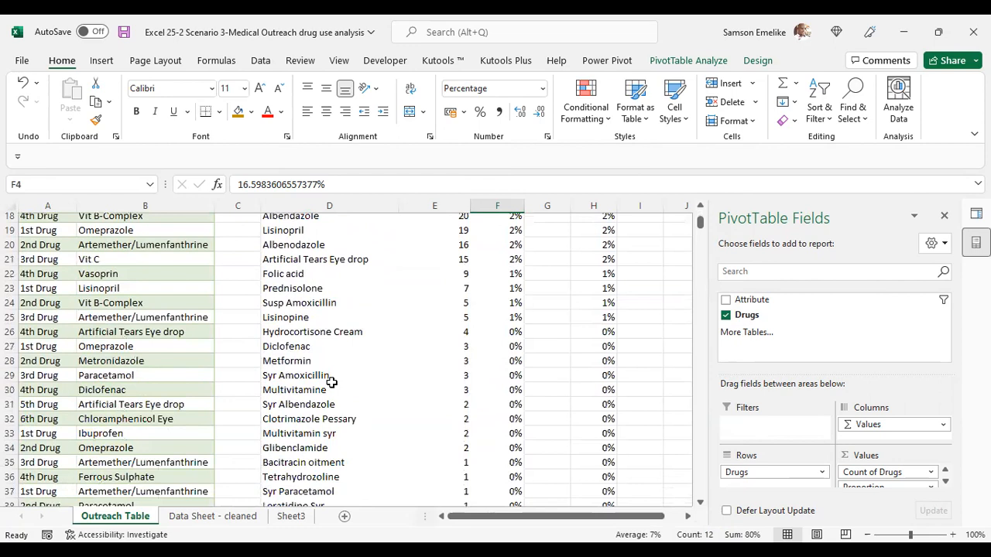
scroll(515, 288, up, 10)
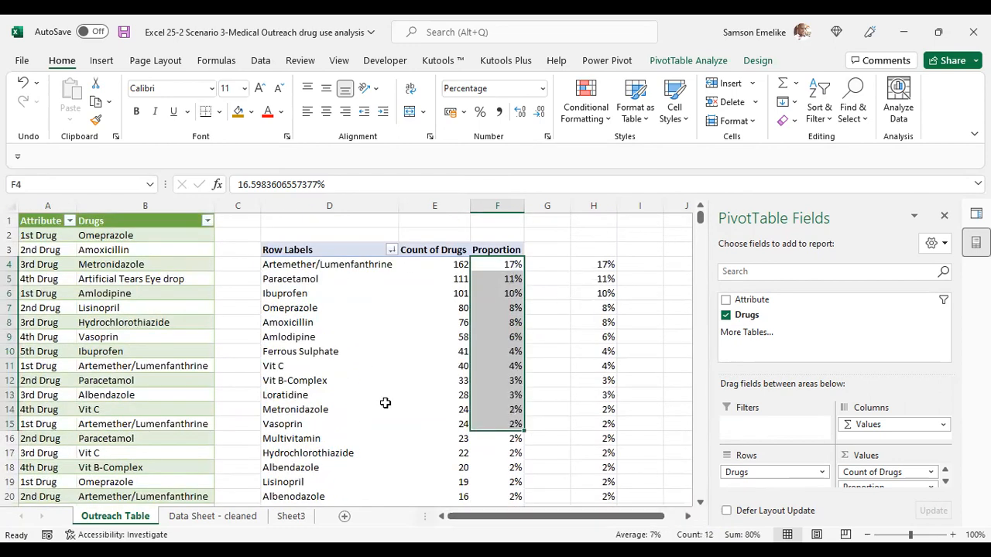
- Select all drug names in the pivot table from D4 down to the last drug to check how many there are
click(323, 266)
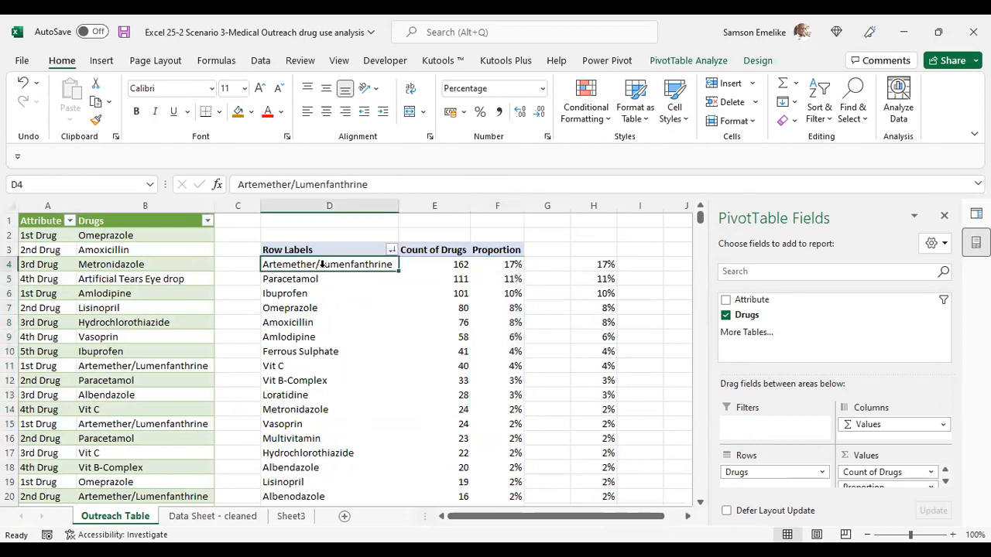
shift+click(317, 497)
drag(318, 496, 326, 468)
scroll(554, 463, up, 1)
scroll(554, 462, up, 16)
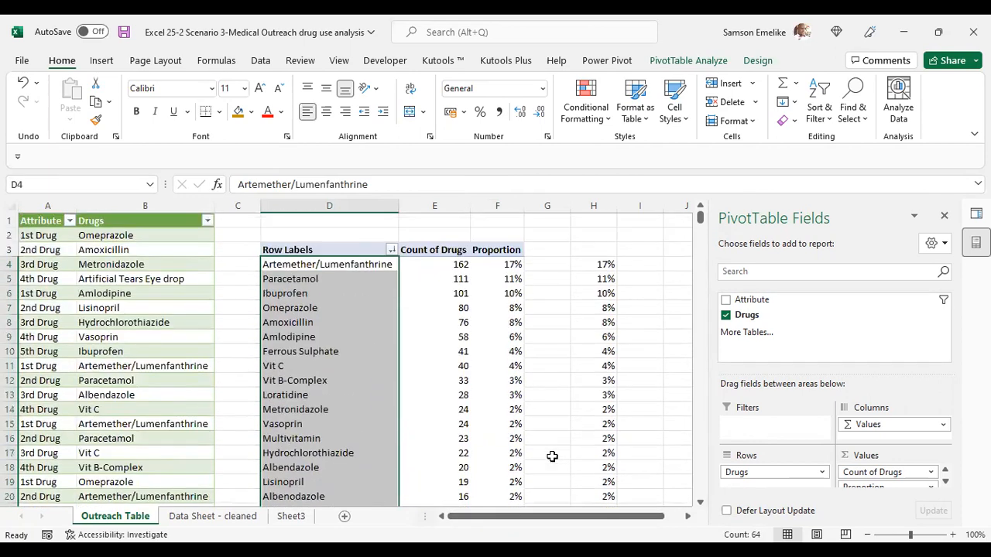
- Reselect the Proportion values in F4:F15 and compare them with the rest of the drug list down to the Grand Total
drag(504, 264, 514, 422)
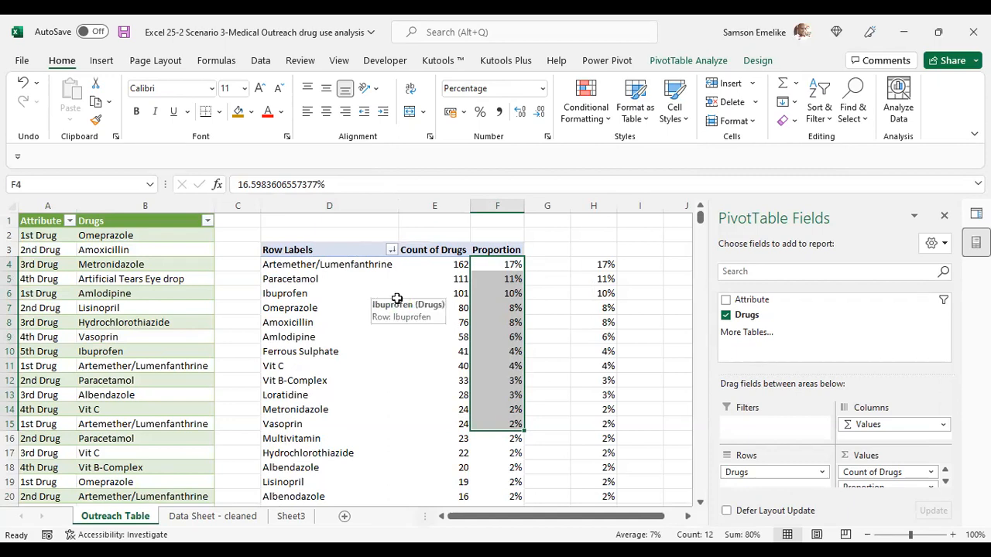
scroll(515, 441, down, 10)
scroll(515, 441, down, 9)
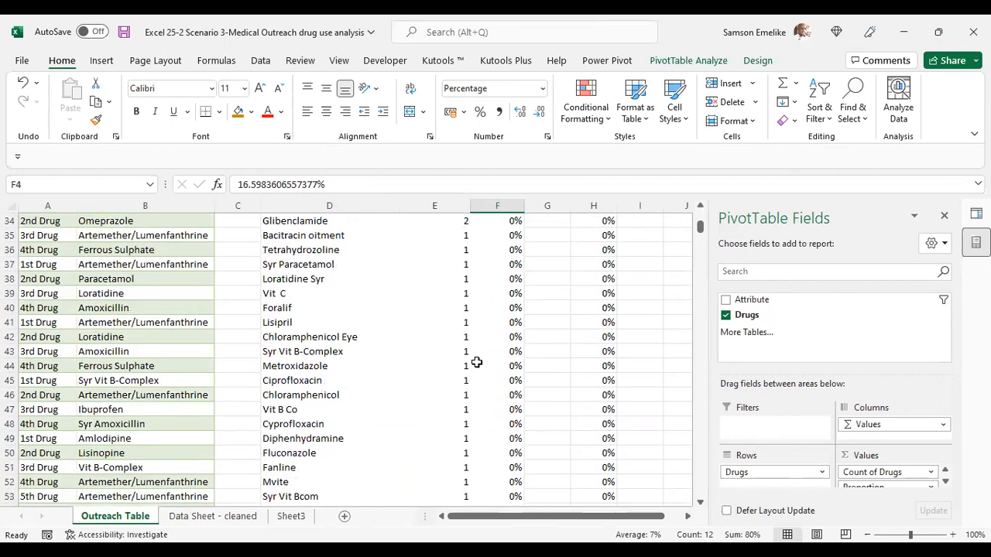
scroll(477, 371, down, 1)
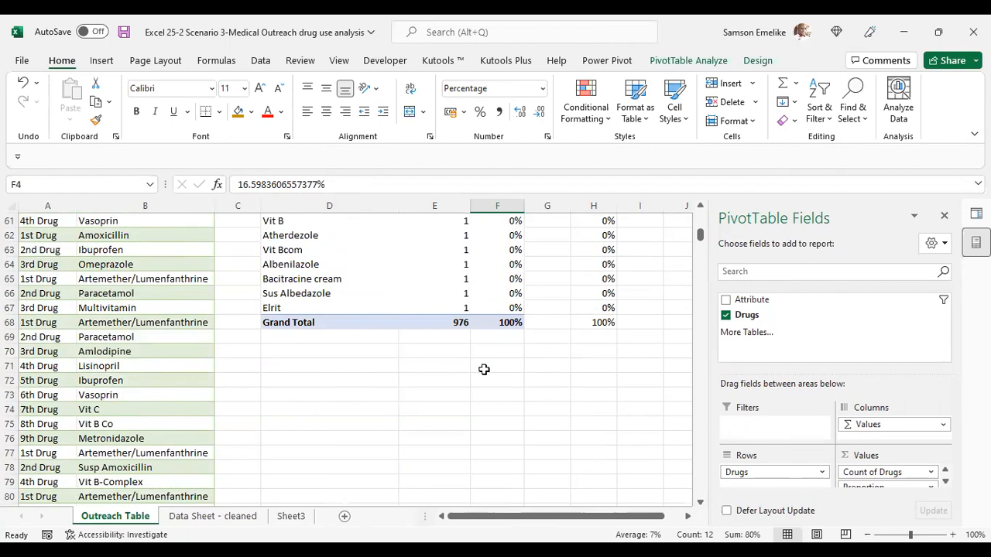
scroll(476, 356, up, 6)
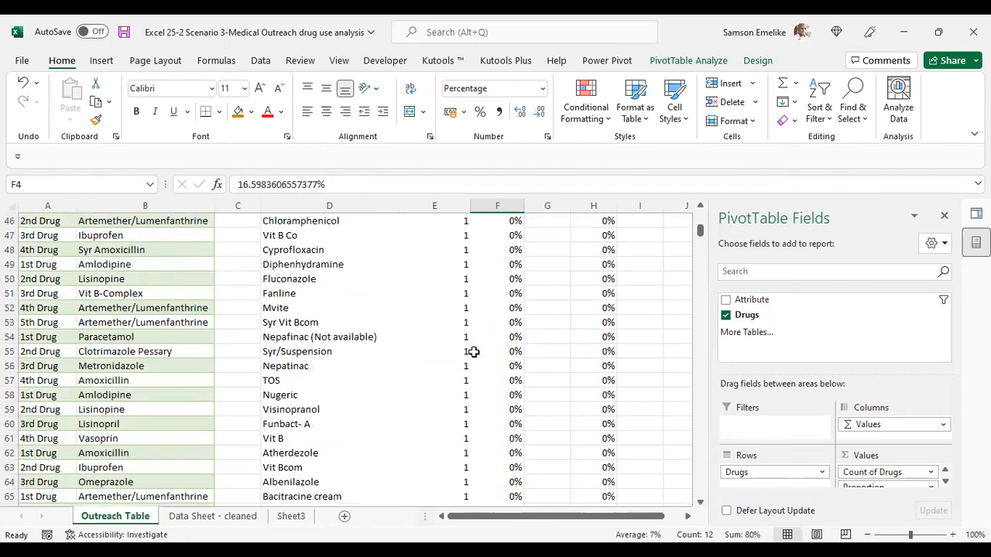
scroll(473, 352, up, 10)
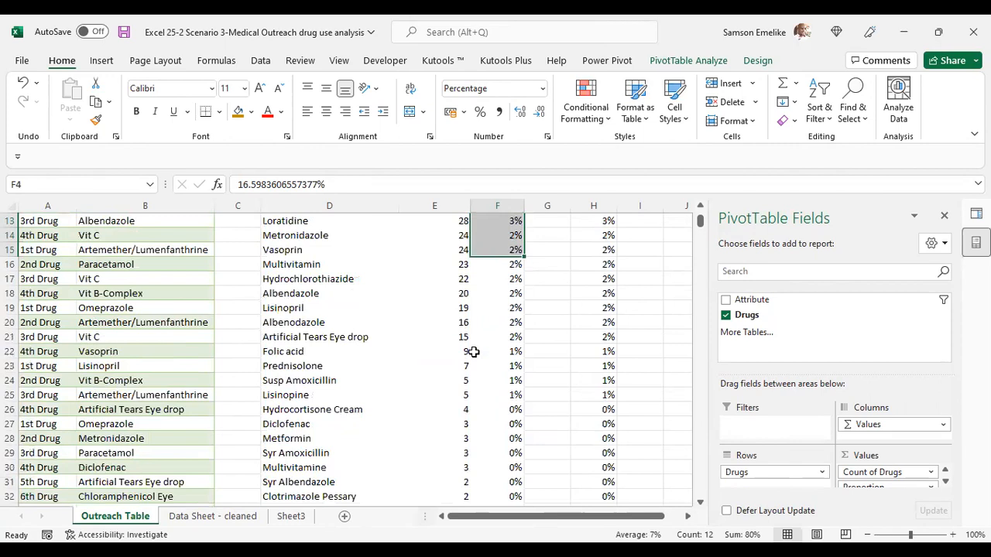
scroll(473, 351, up, 4)
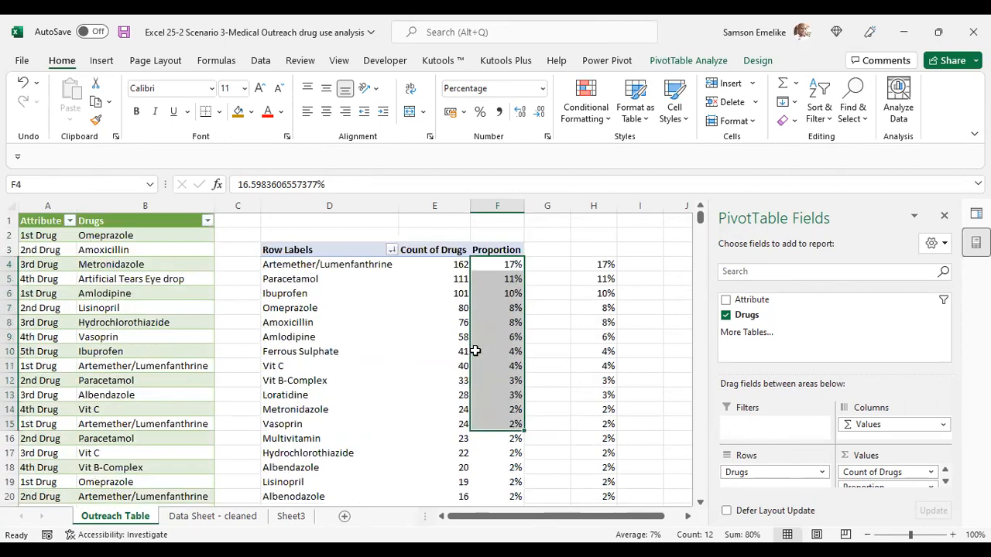
mouse_move(476, 355)
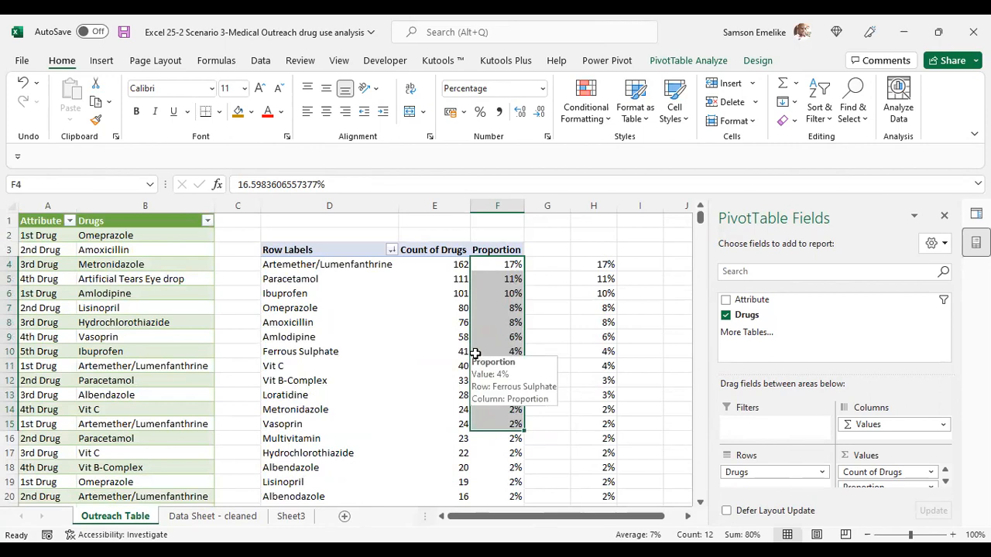